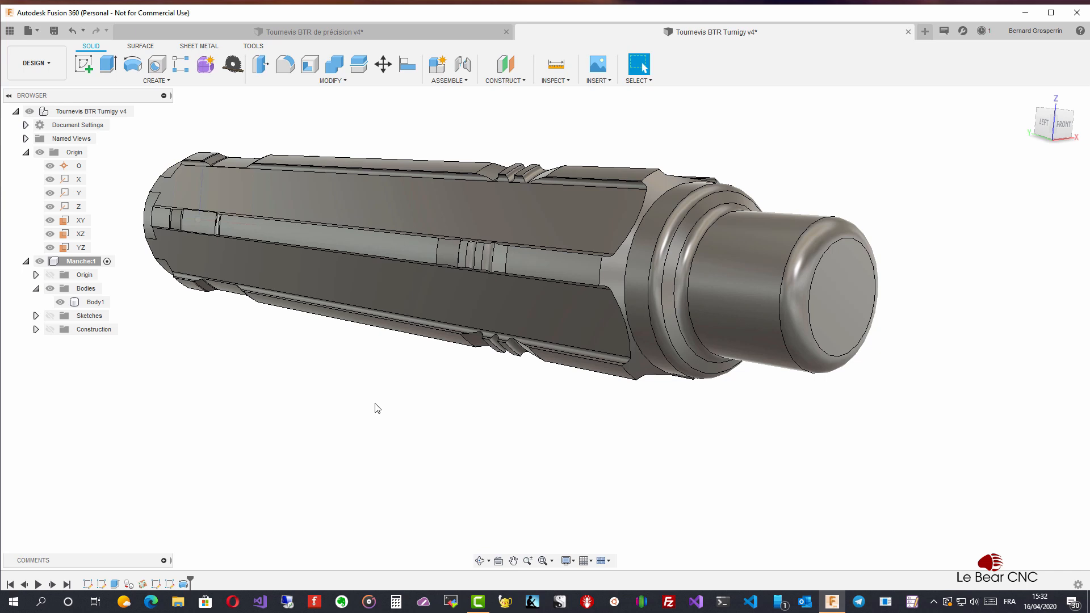
# Switch activation to the root component of the screwdriver design and back to the Manche component
pyautogui.scroll(-1, 377, 408)
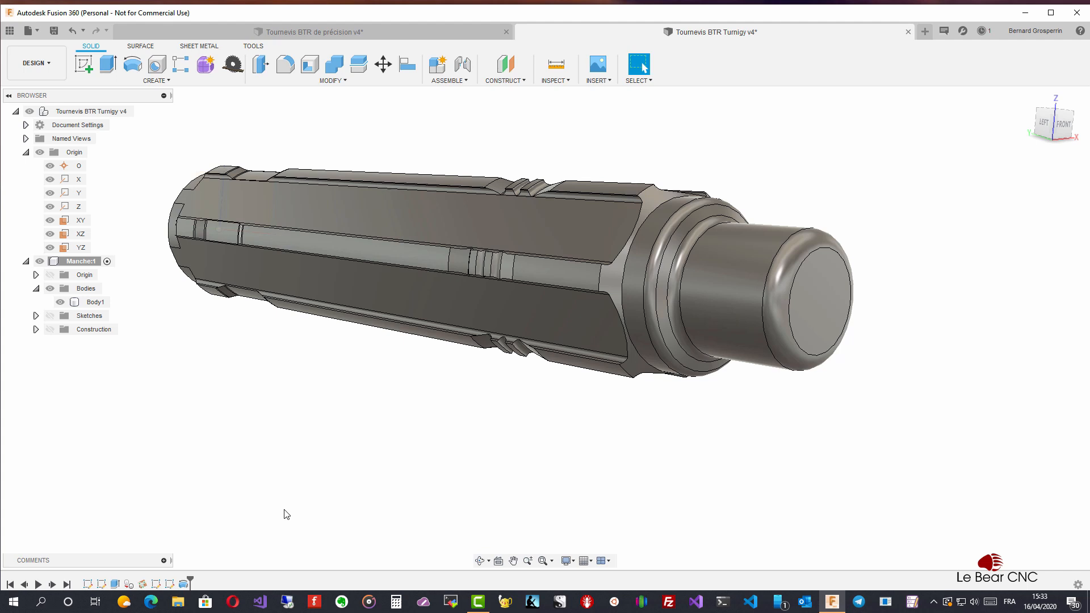
pyautogui.click(107, 261)
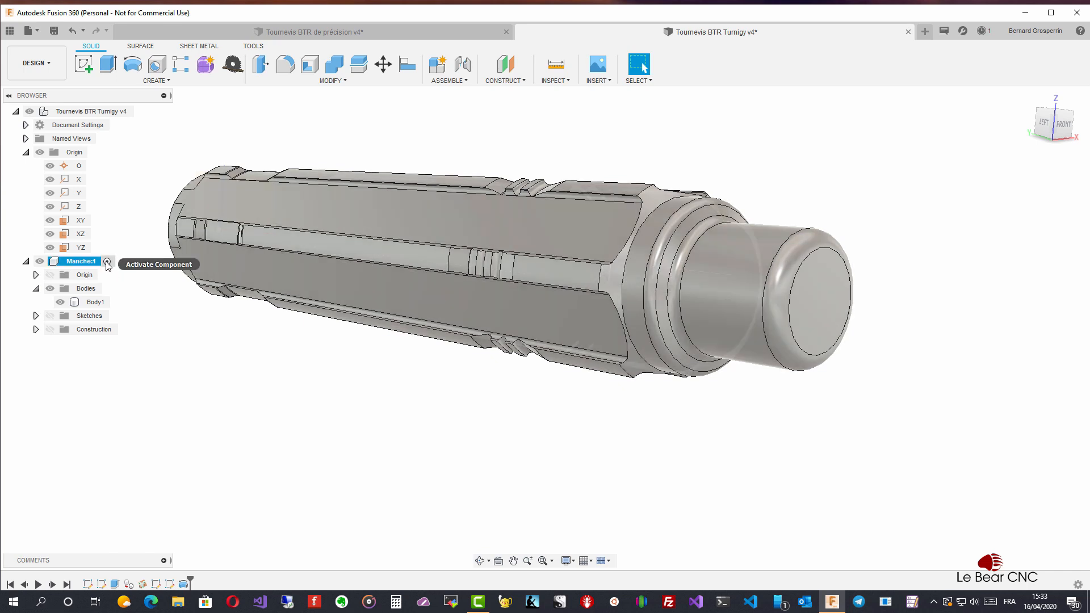
pyautogui.click(107, 262)
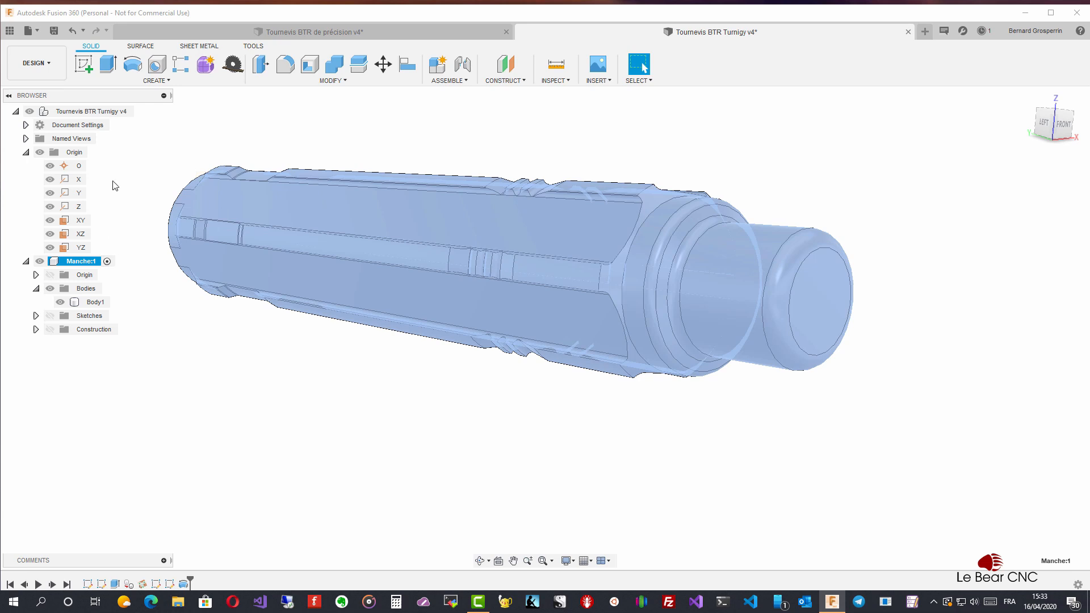
pyautogui.click(140, 112)
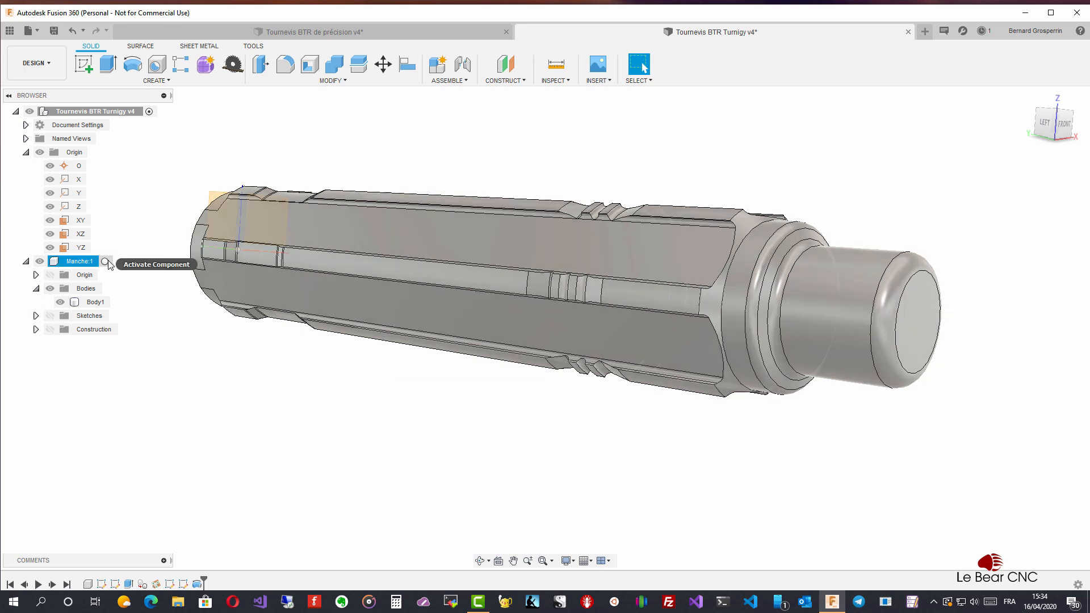
pyautogui.click(105, 261)
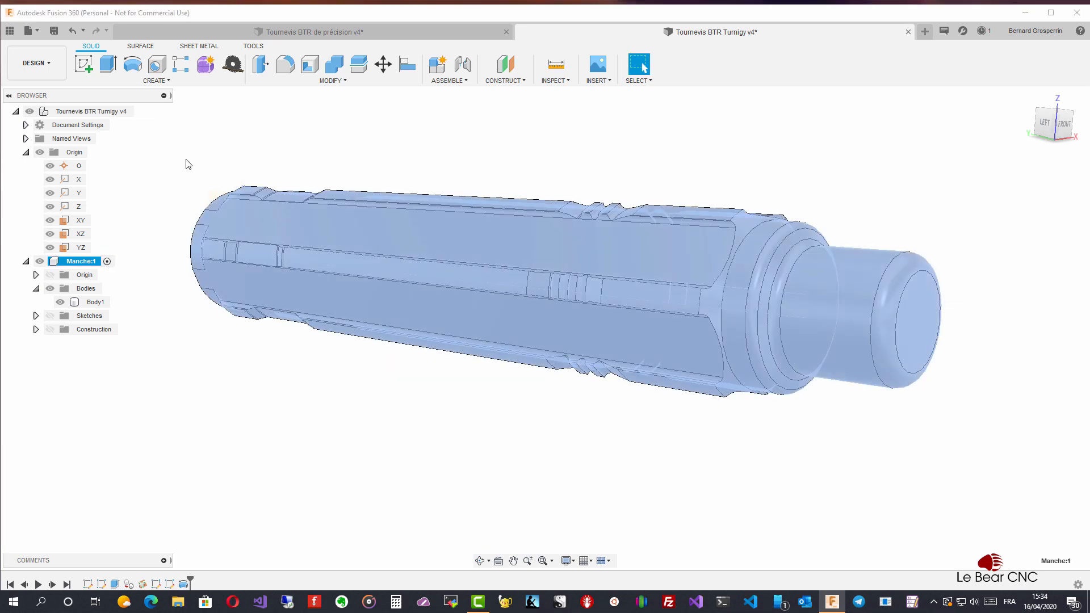
pyautogui.click(188, 164)
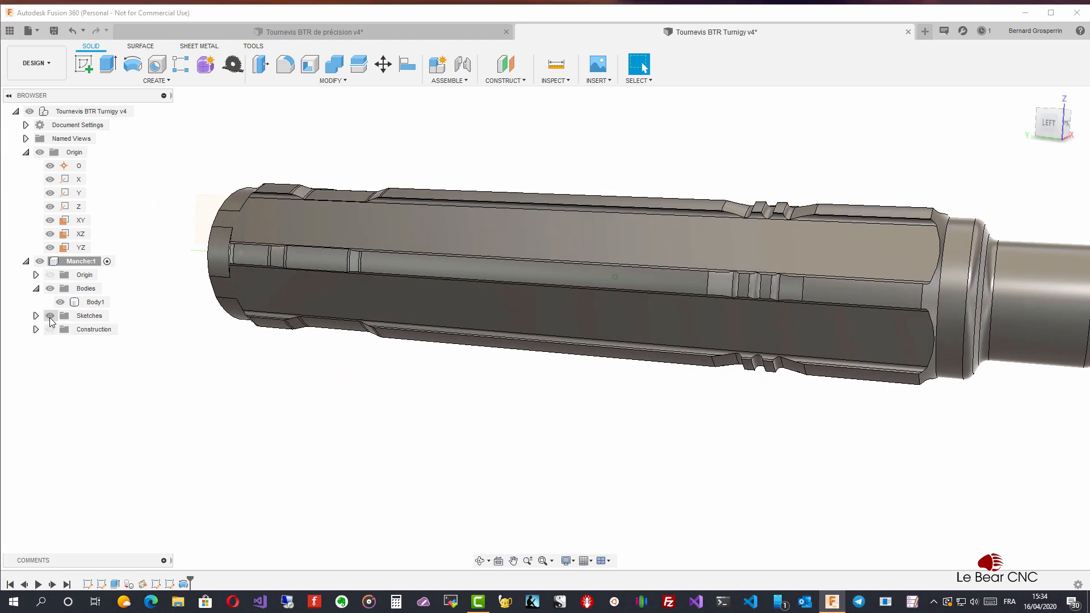
# Hide Body1 of the Manche component, and show Sketch3 and open it for editing
pyautogui.click(36, 316)
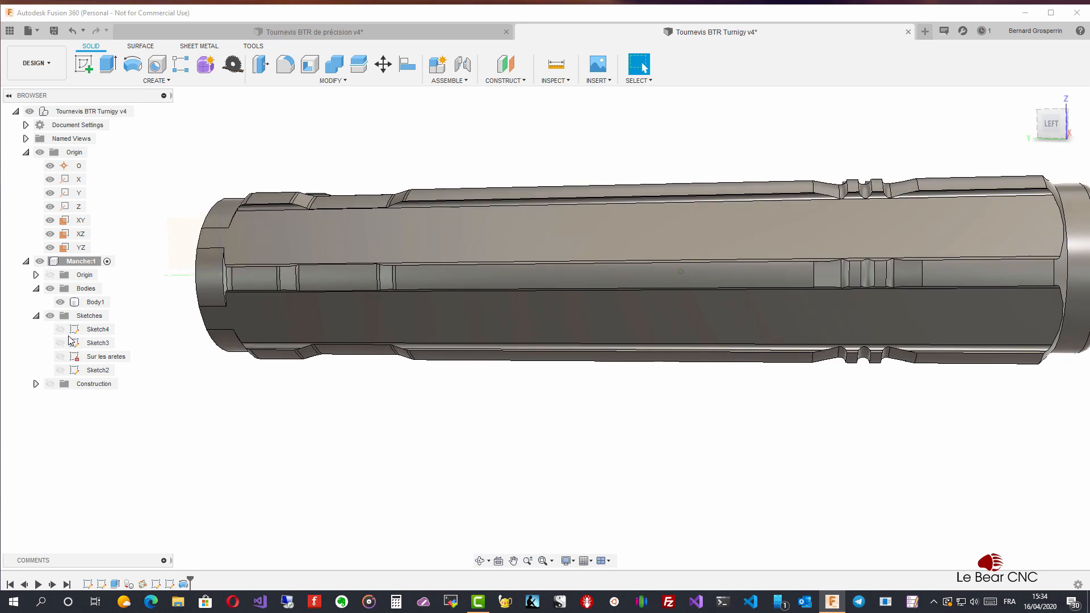
pyautogui.click(60, 303)
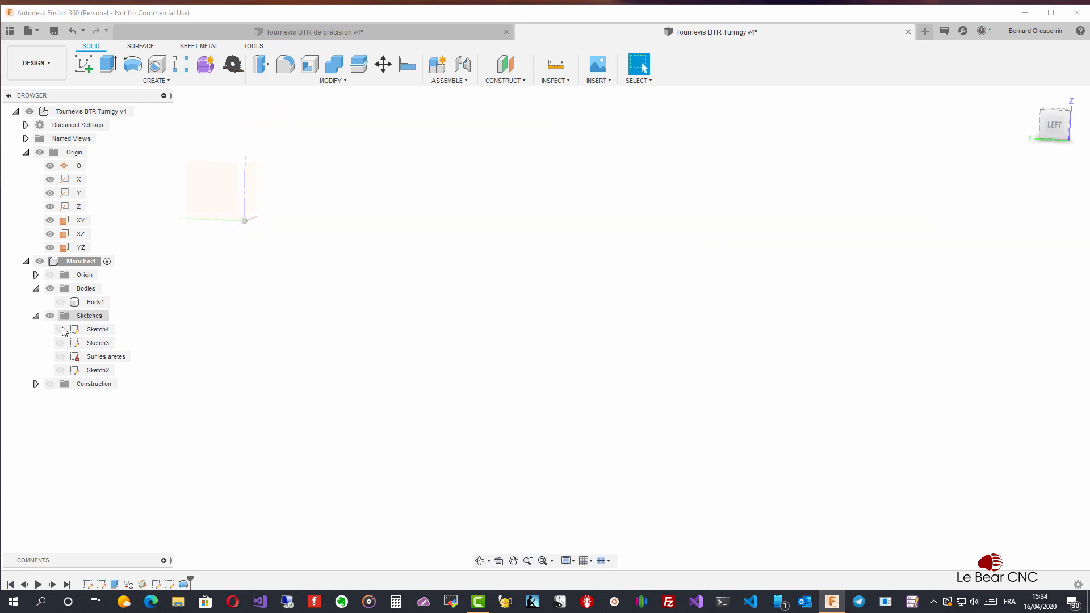
pyautogui.click(62, 329)
pyautogui.click(63, 330)
pyautogui.click(60, 343)
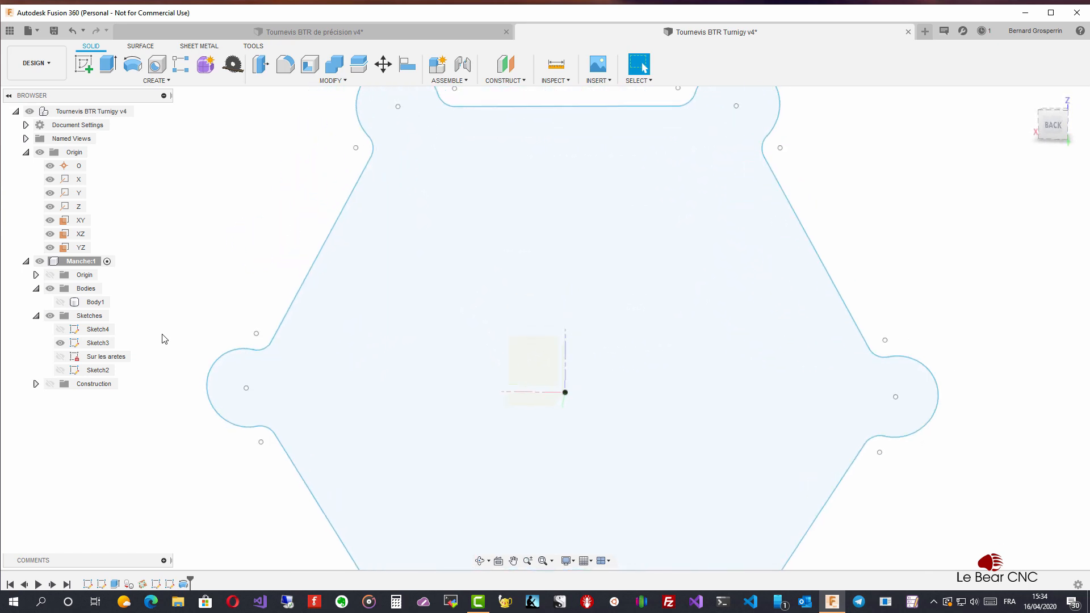
pyautogui.rightClick(91, 344)
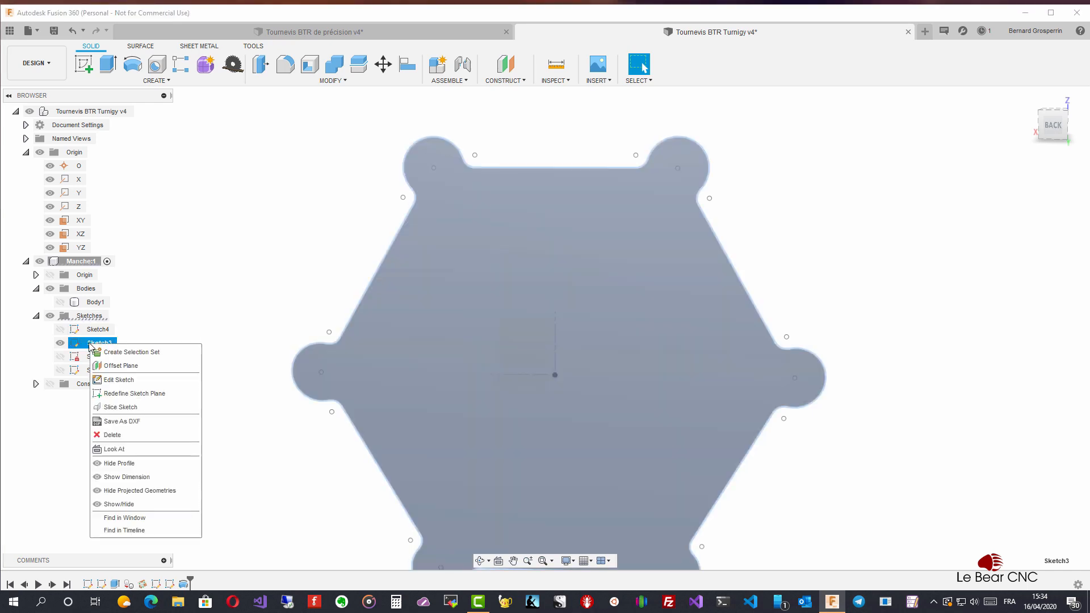
pyautogui.click(125, 380)
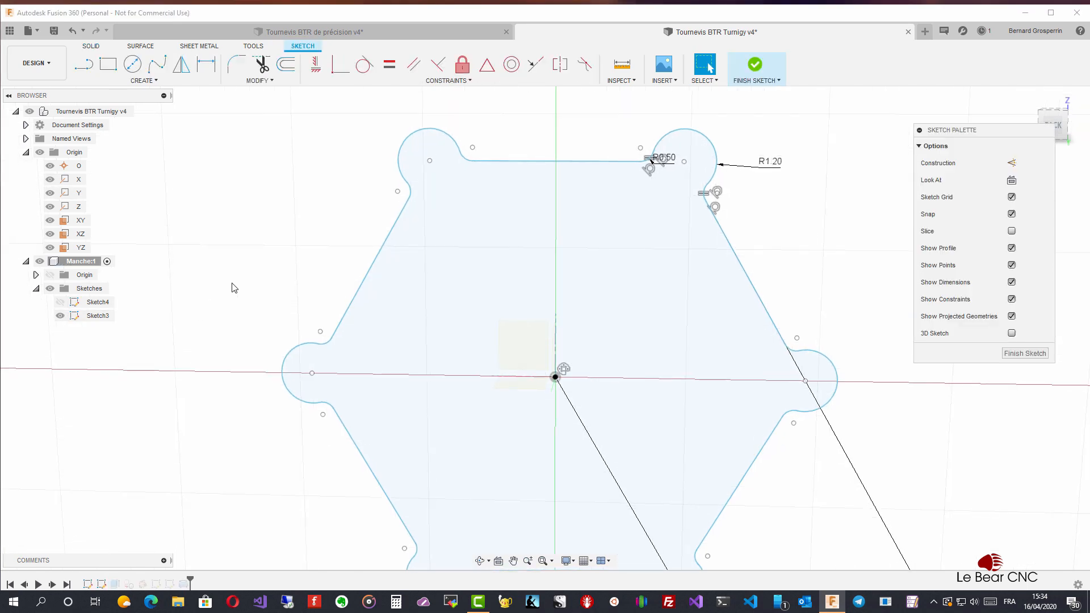
# Draw a 1 mm diameter circle centred on the midpoint of the hexagonal profile's upper edge
pyautogui.click(141, 80)
pyautogui.moveTo(113, 122)
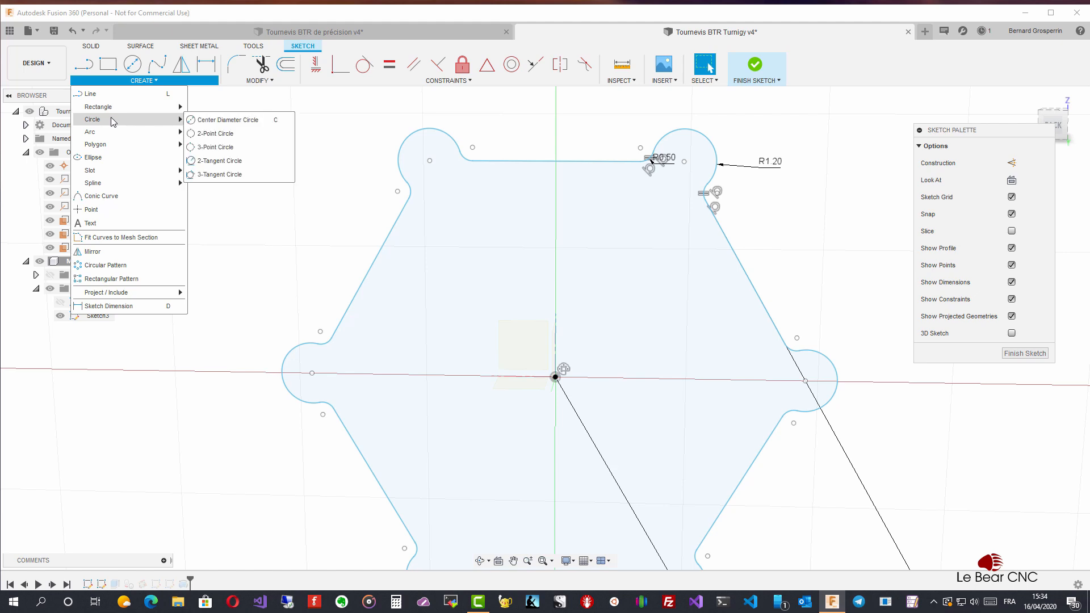
pyautogui.click(228, 120)
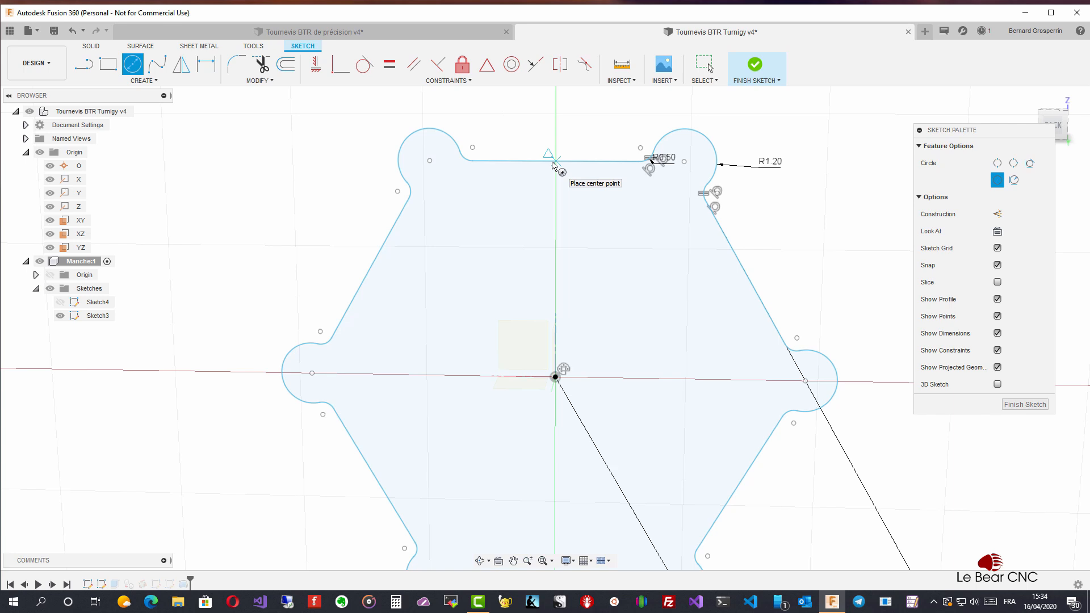
pyautogui.click(552, 165)
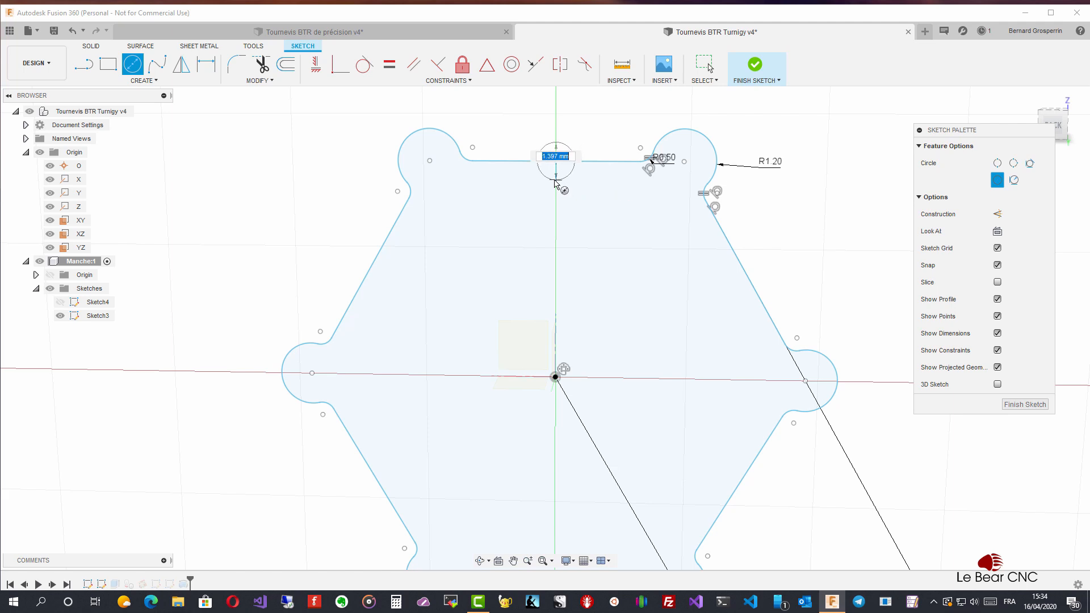
pyautogui.write('1')
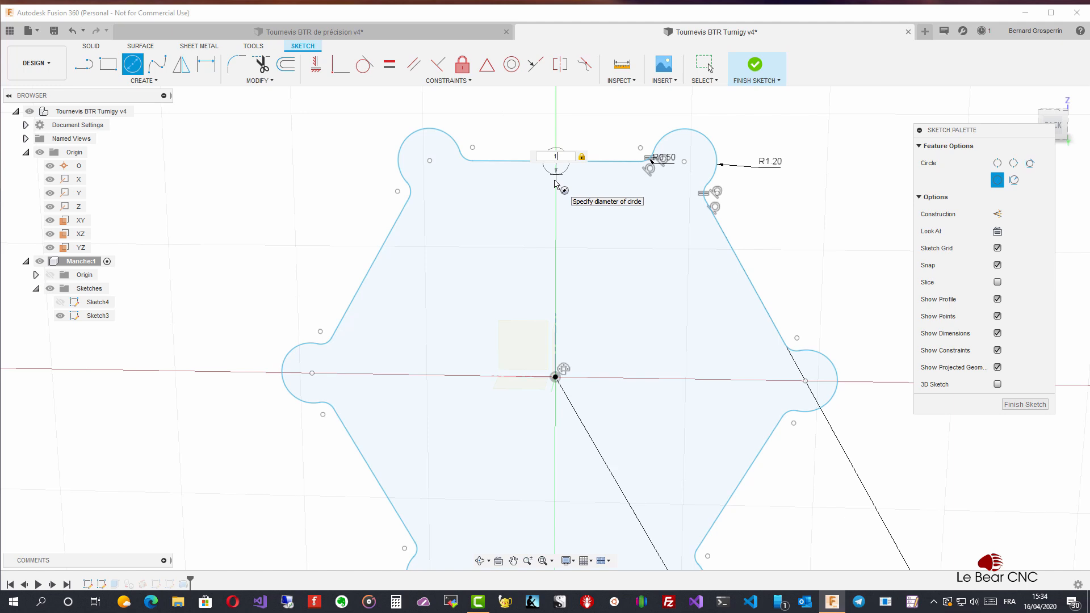
pyautogui.press('Return')
pyautogui.press('Escape')
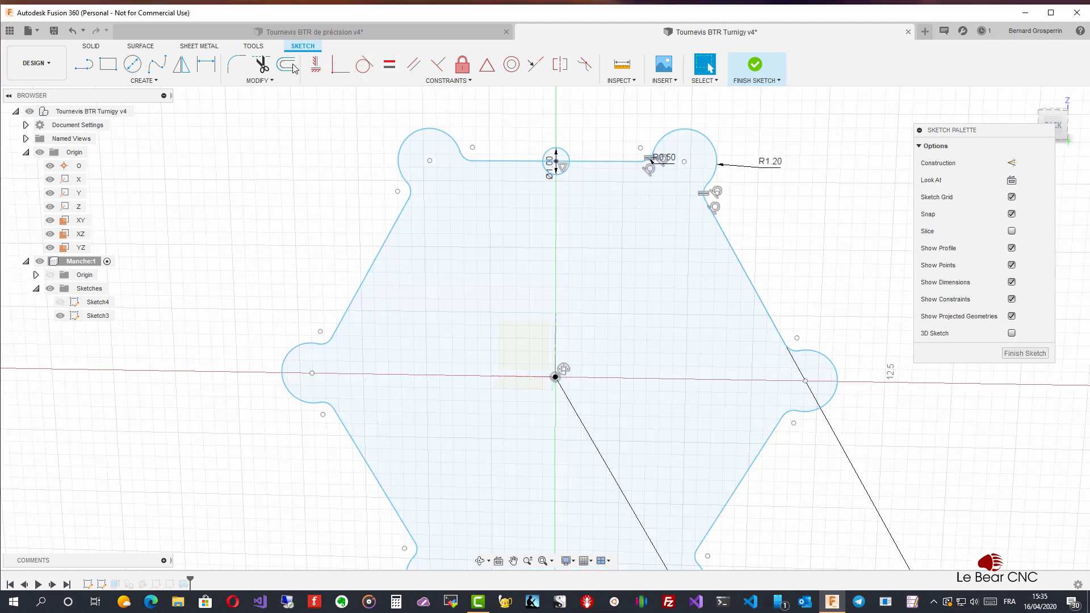
pyautogui.click(237, 64)
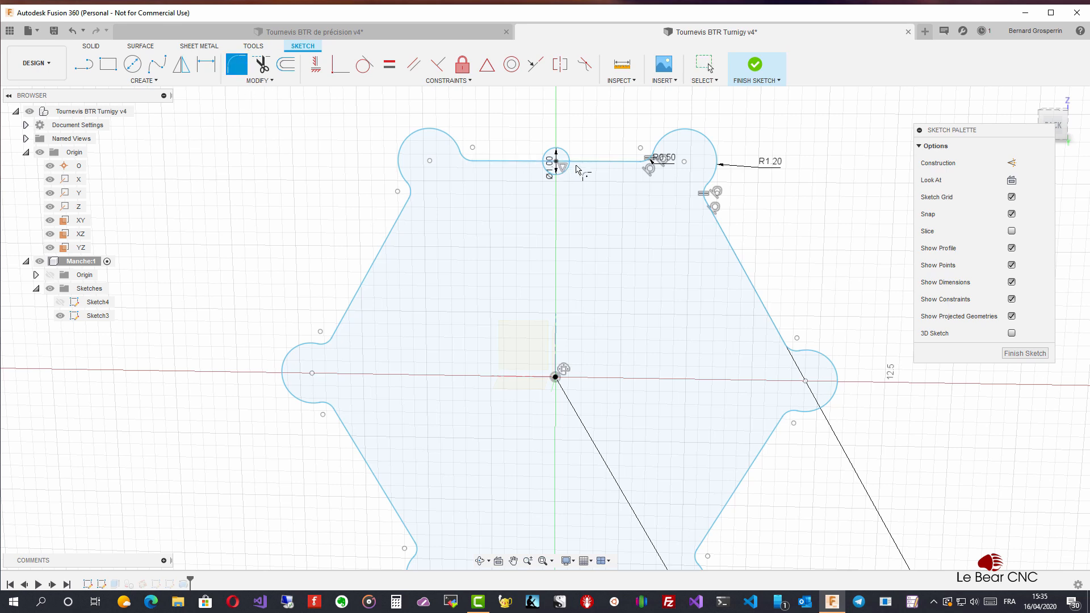
pyautogui.scroll(5, 612, 94)
pyautogui.scroll(-5, 605, 225)
pyautogui.scroll(-3, 606, 225)
pyautogui.scroll(5, 606, 225)
pyautogui.scroll(5, 605, 225)
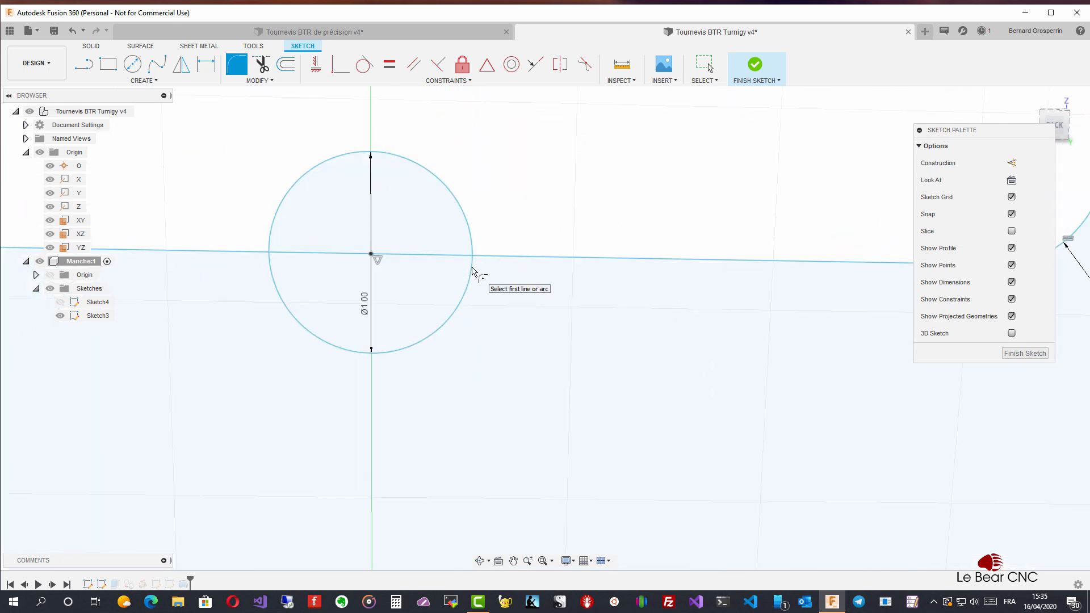
pyautogui.moveTo(480, 250); pyautogui.dragTo(493, 256, button='middle')
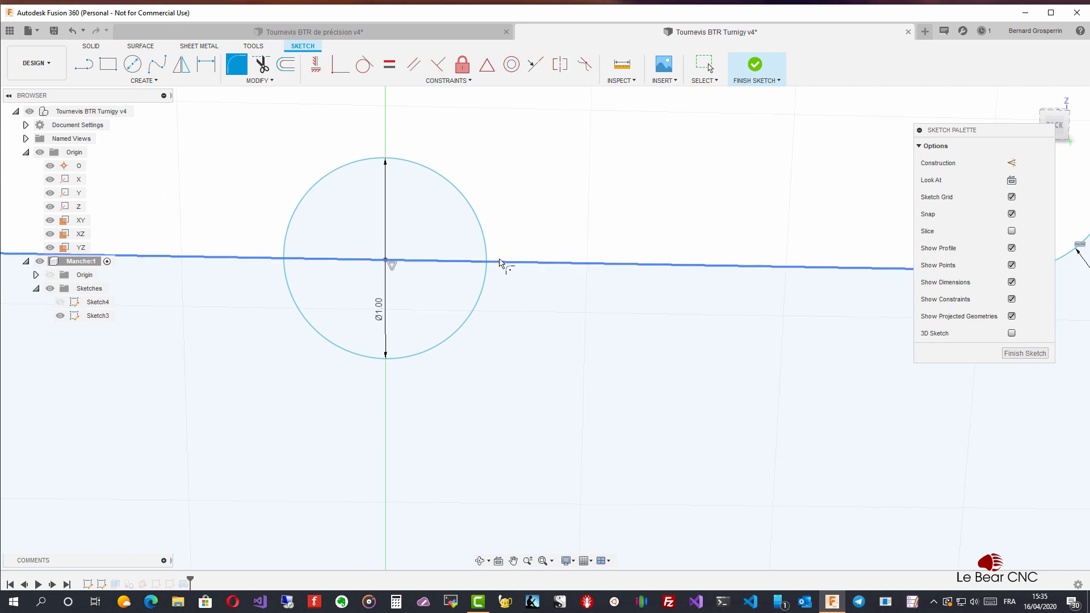
pyautogui.click(508, 262)
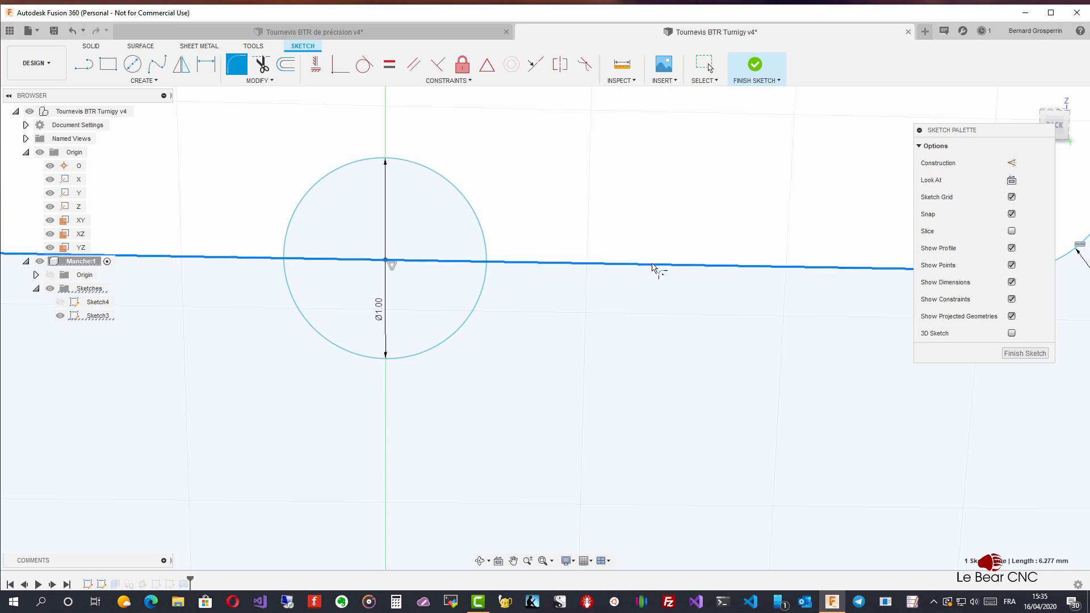
pyautogui.press('Escape')
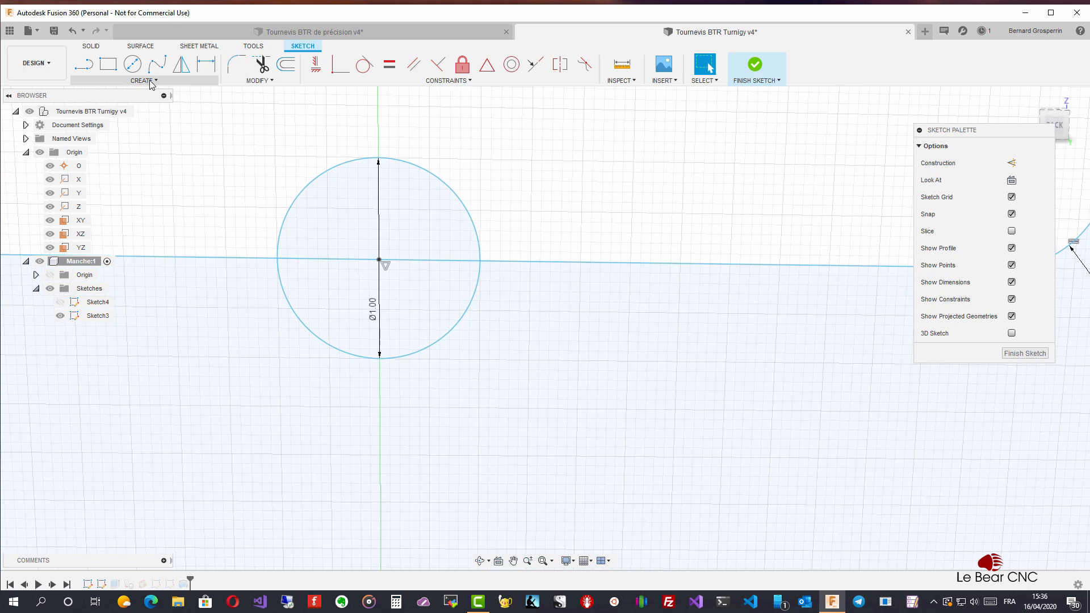
# Draw a conic curve with a rho of 0.75 joining the profile's upper edge to the left side of the 1 mm circle
pyautogui.click(152, 80)
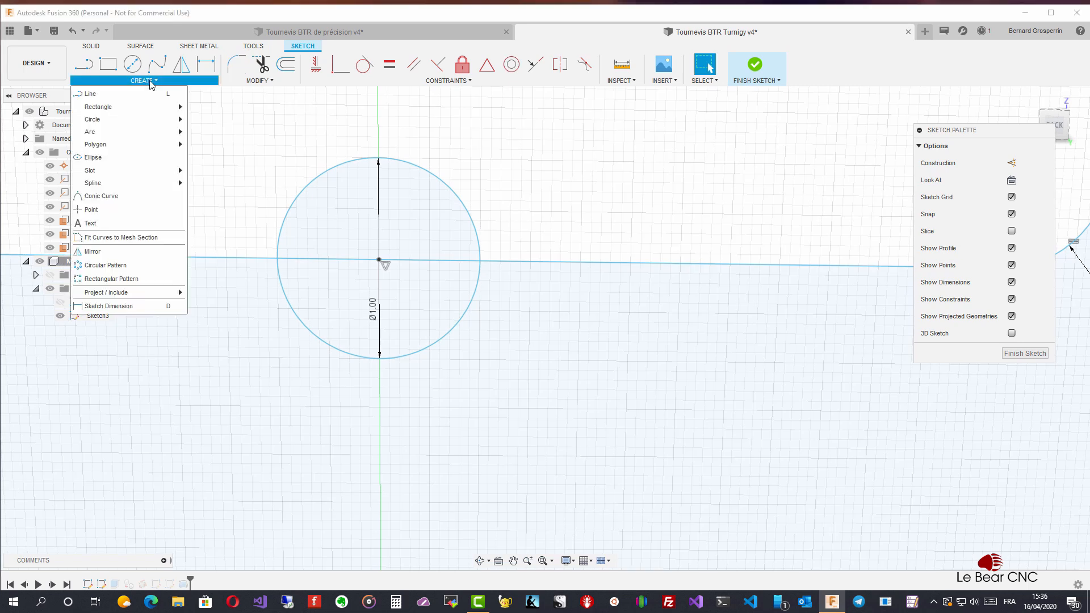
pyautogui.click(100, 197)
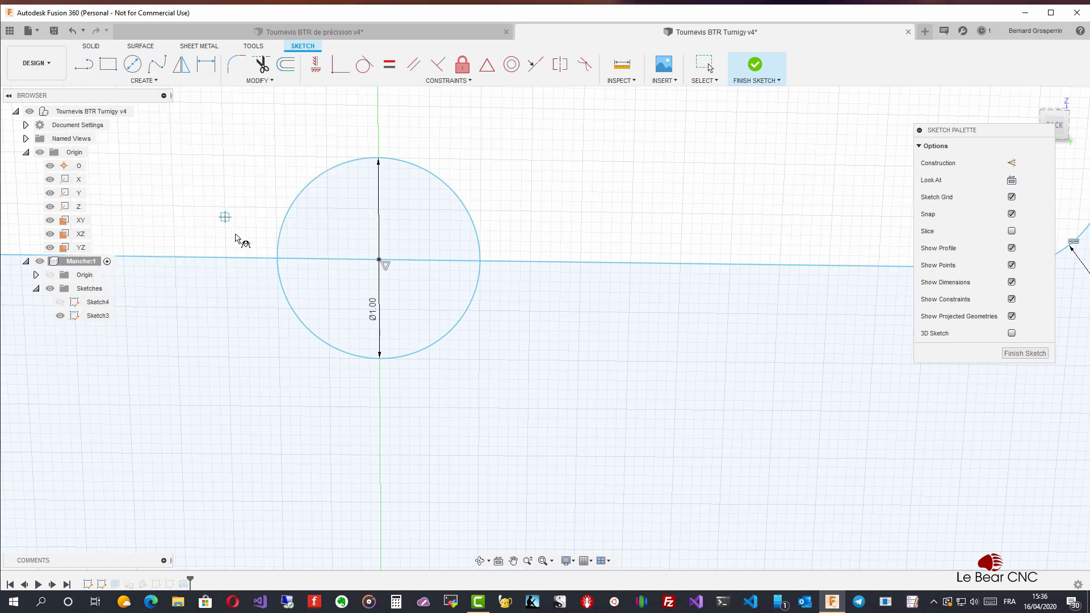
pyautogui.click(243, 258)
pyautogui.click(286, 296)
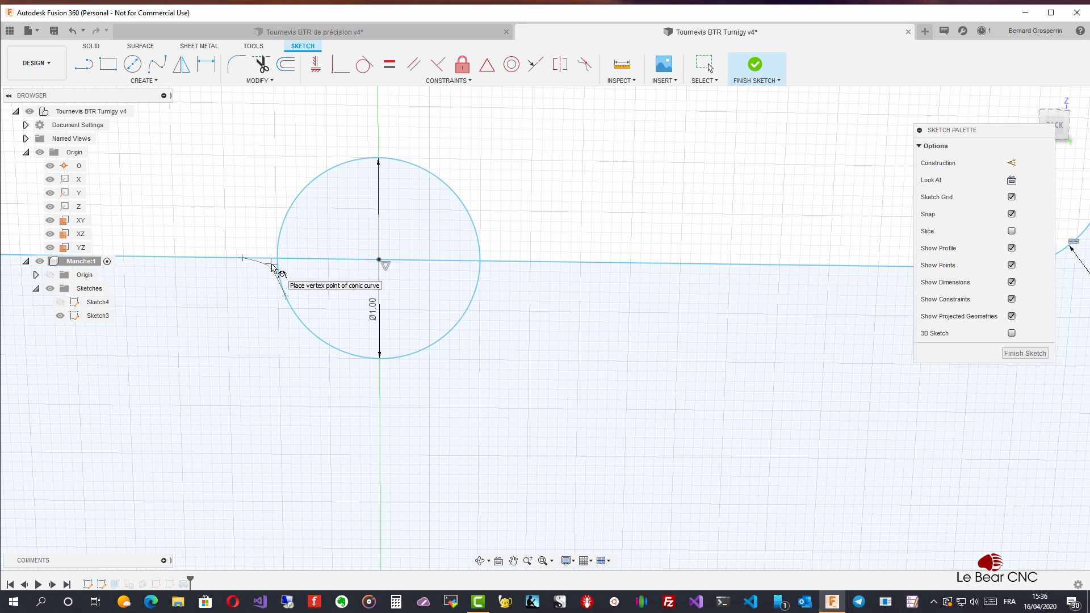
pyautogui.click(272, 264)
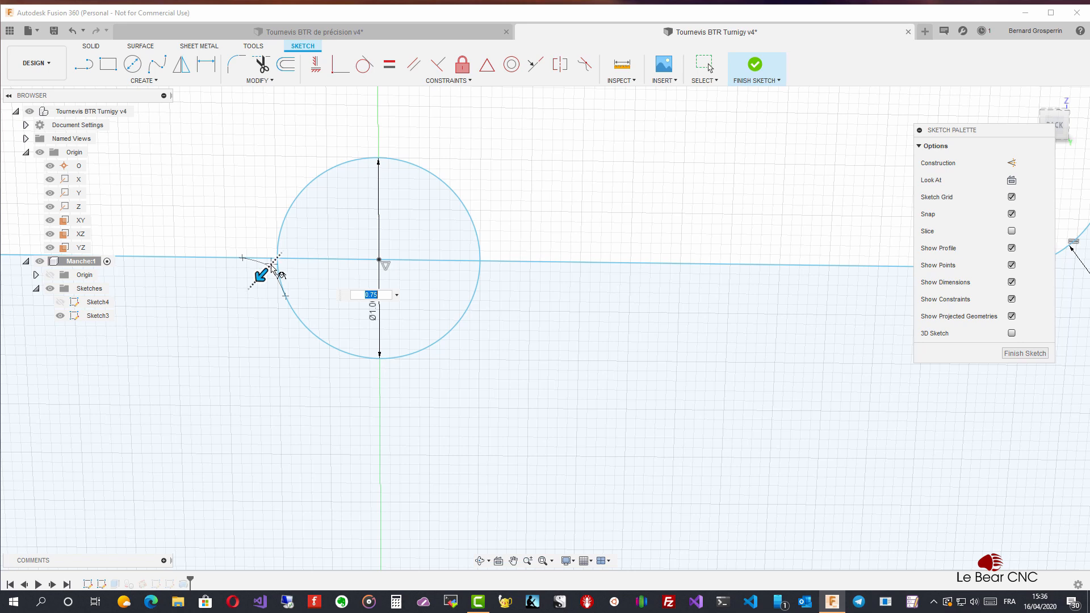
pyautogui.press('Return')
pyautogui.press('Escape')
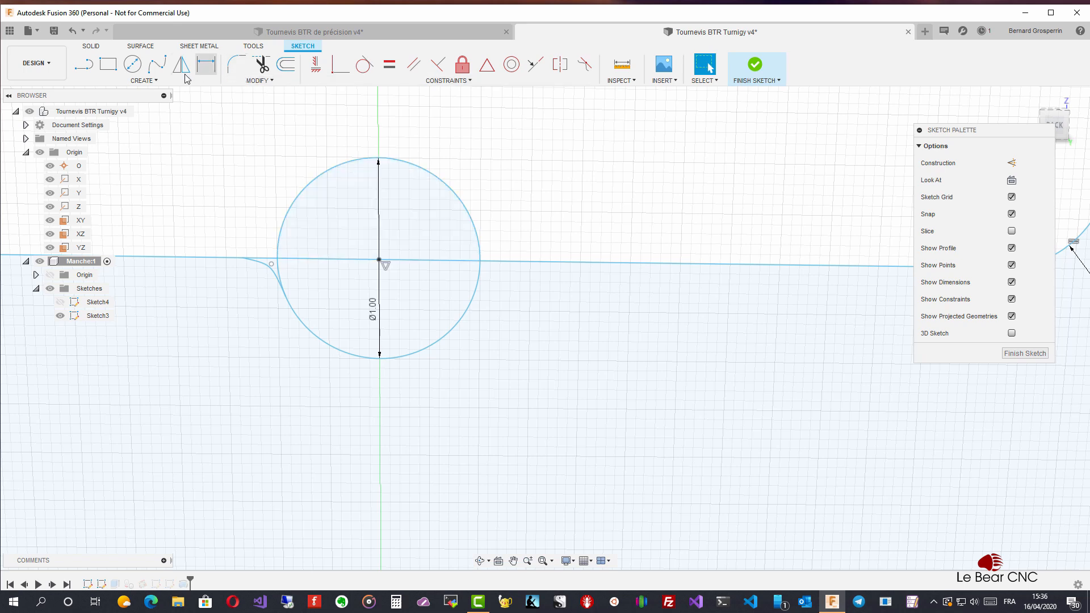
# Draw a trial conic curve with a rho of 0.75 between the circle's right side and the upper edge, and delete it
pyautogui.click(143, 80)
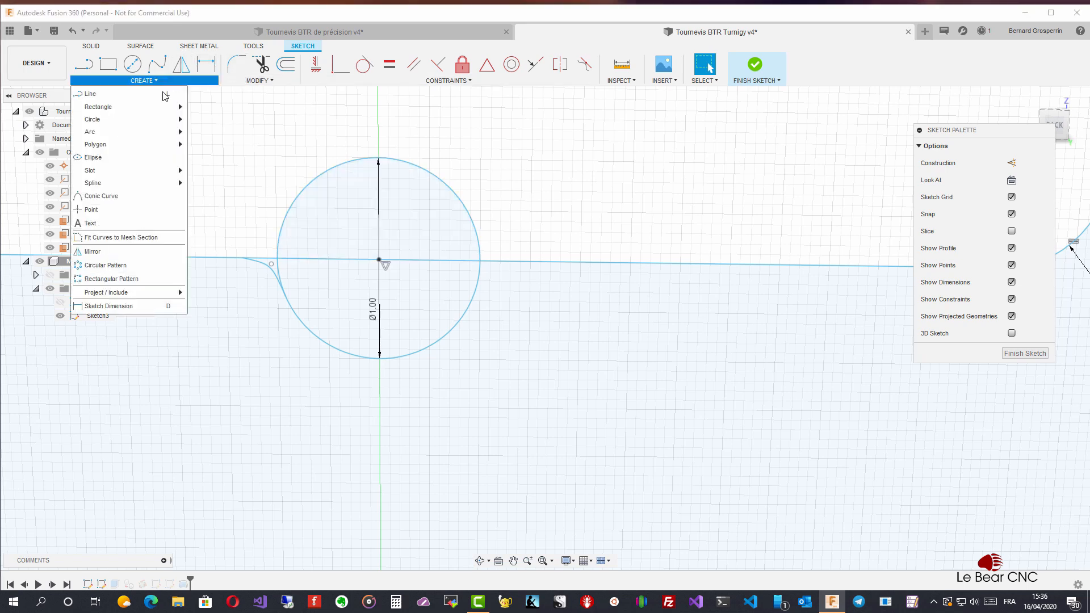
pyautogui.click(124, 195)
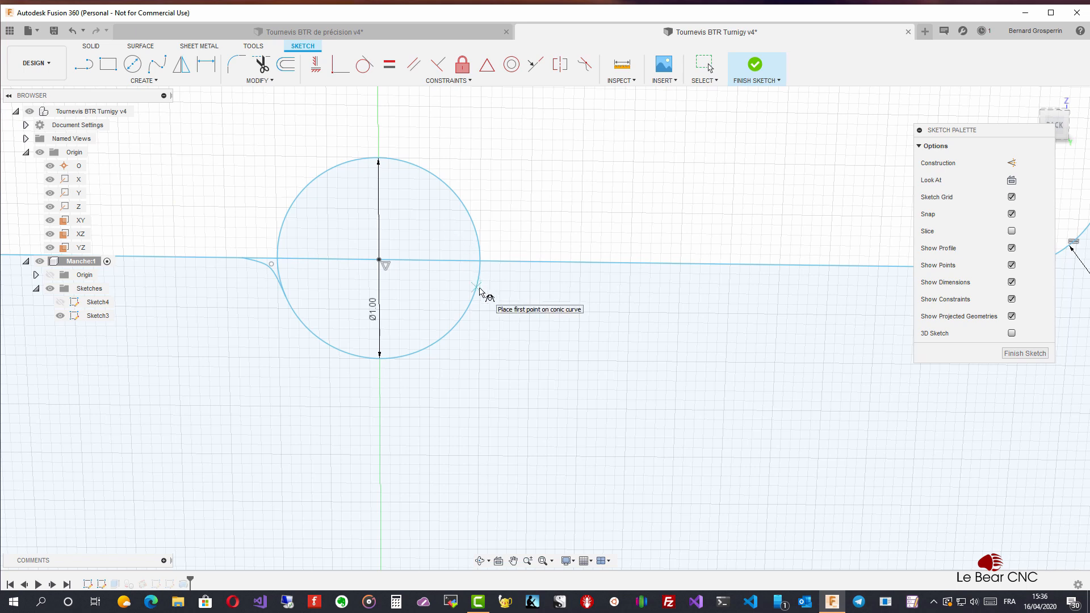
pyautogui.click(477, 289)
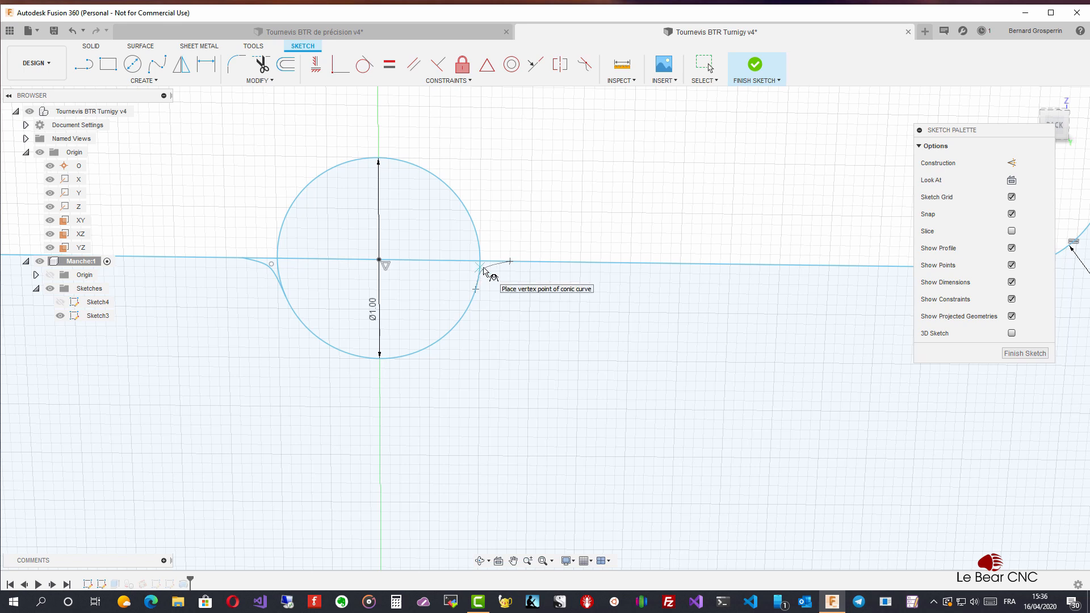
pyautogui.click(483, 271)
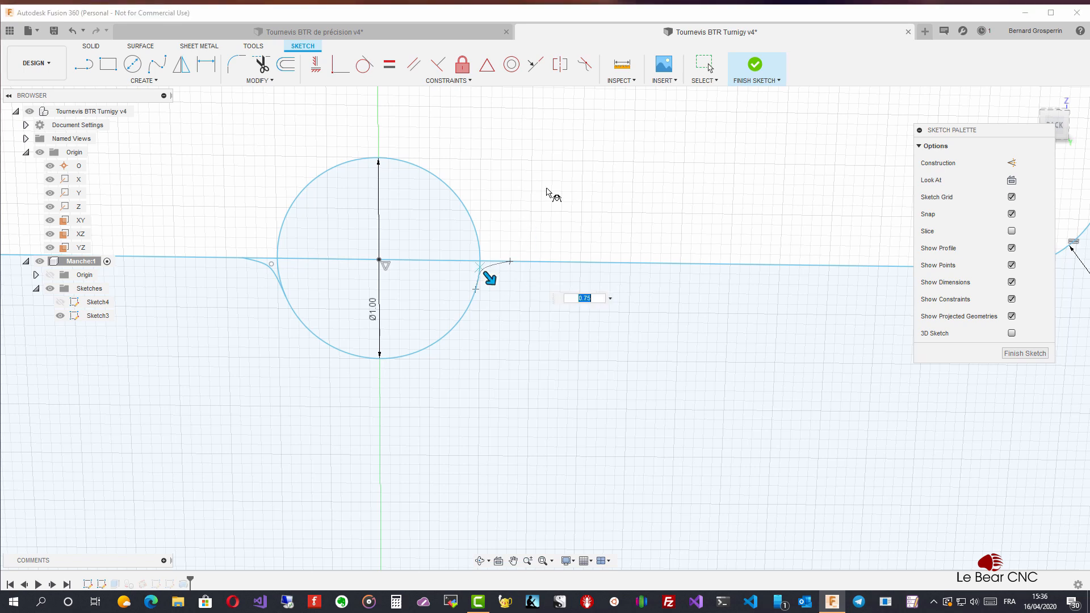
pyautogui.press('Return')
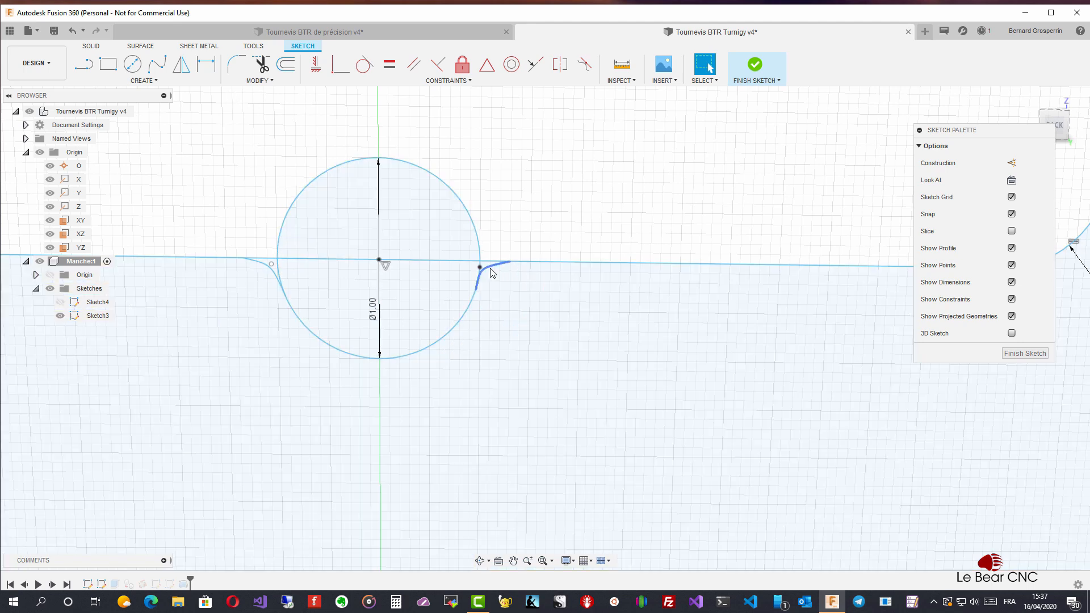
pyautogui.click(491, 272)
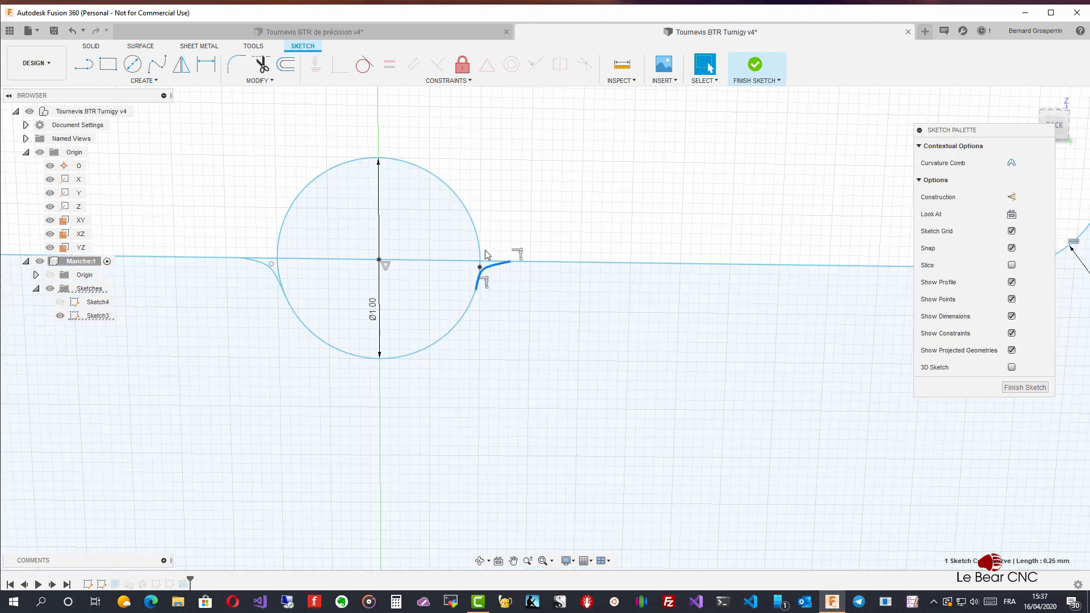
pyautogui.press('Delete')
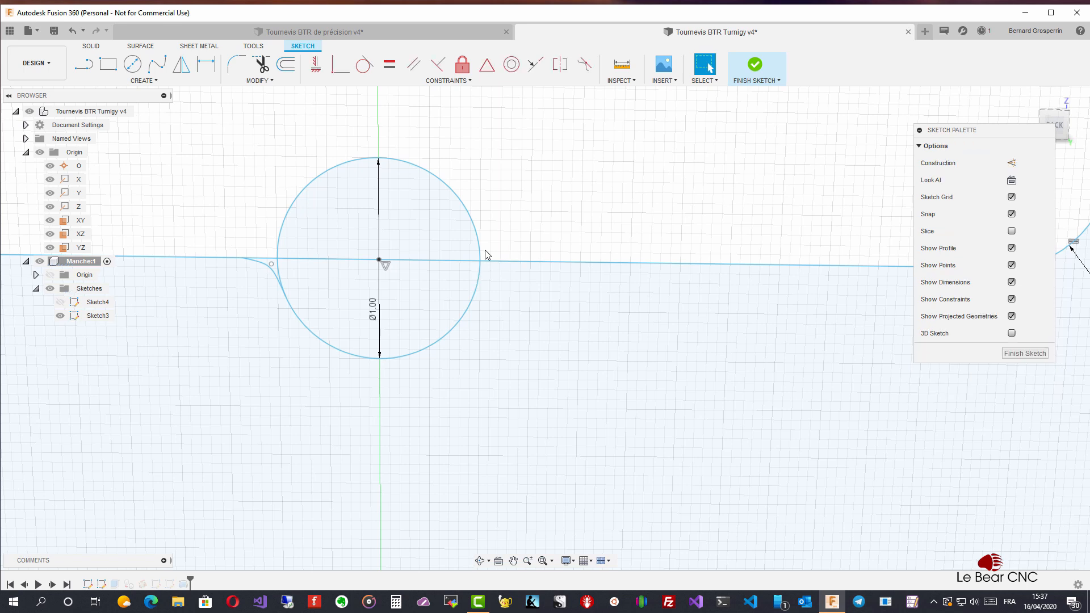
# Draw a vertical line about 1.9 mm long through the 1 mm circle's centre and make it construction geometry
pyautogui.press('l')
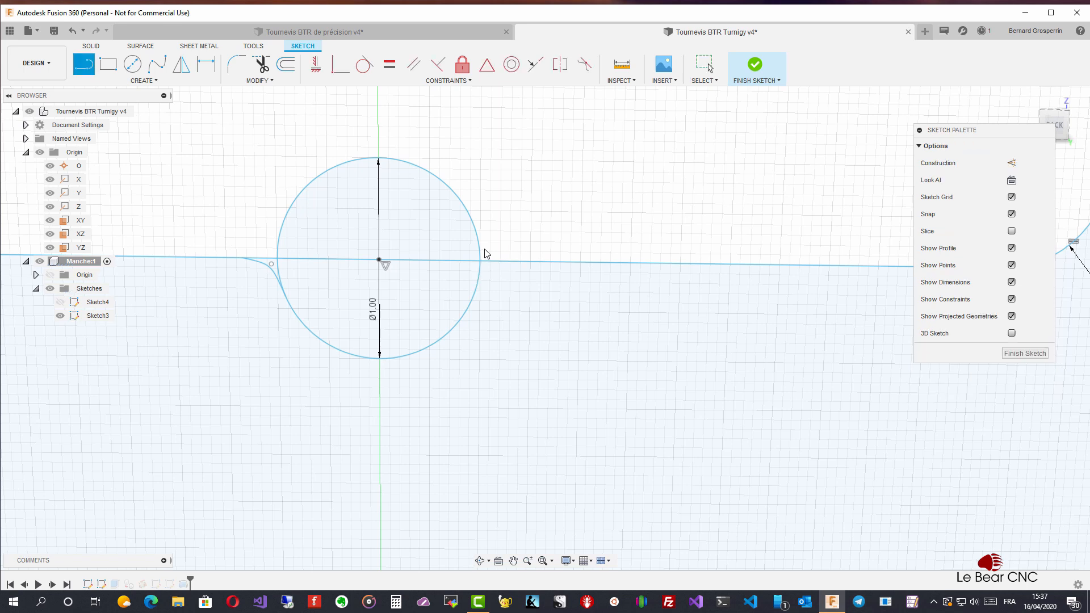
pyautogui.click(377, 116)
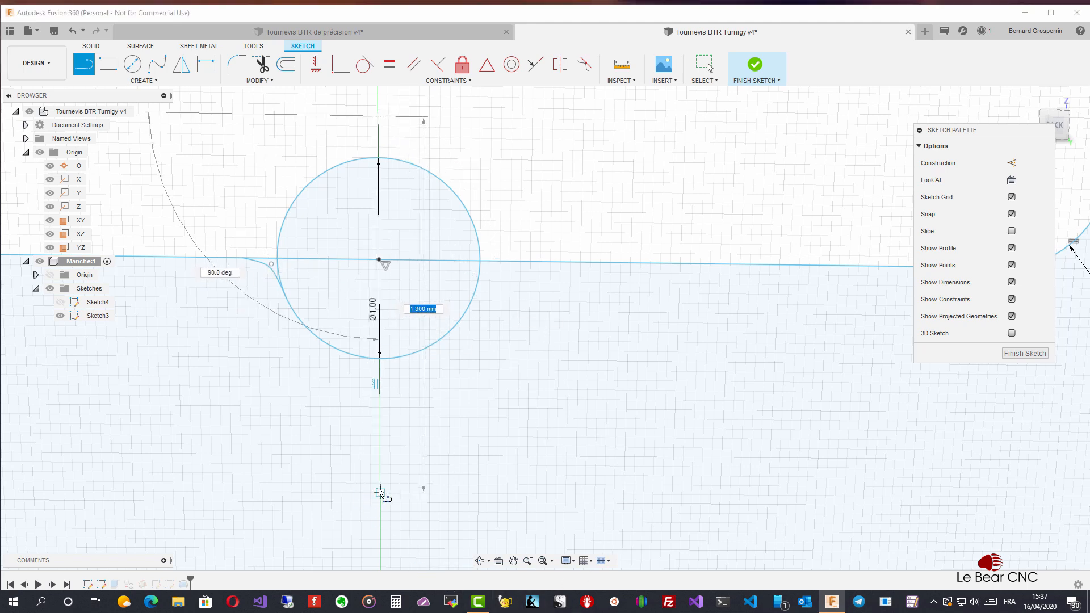
pyautogui.click(380, 493)
pyautogui.press('Escape')
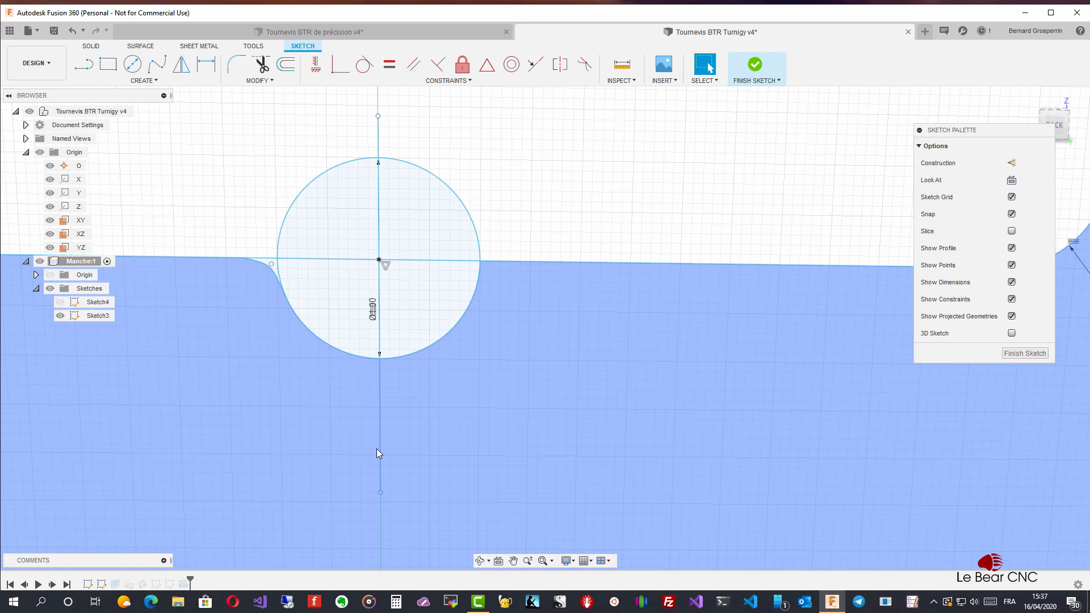
pyautogui.click(380, 453)
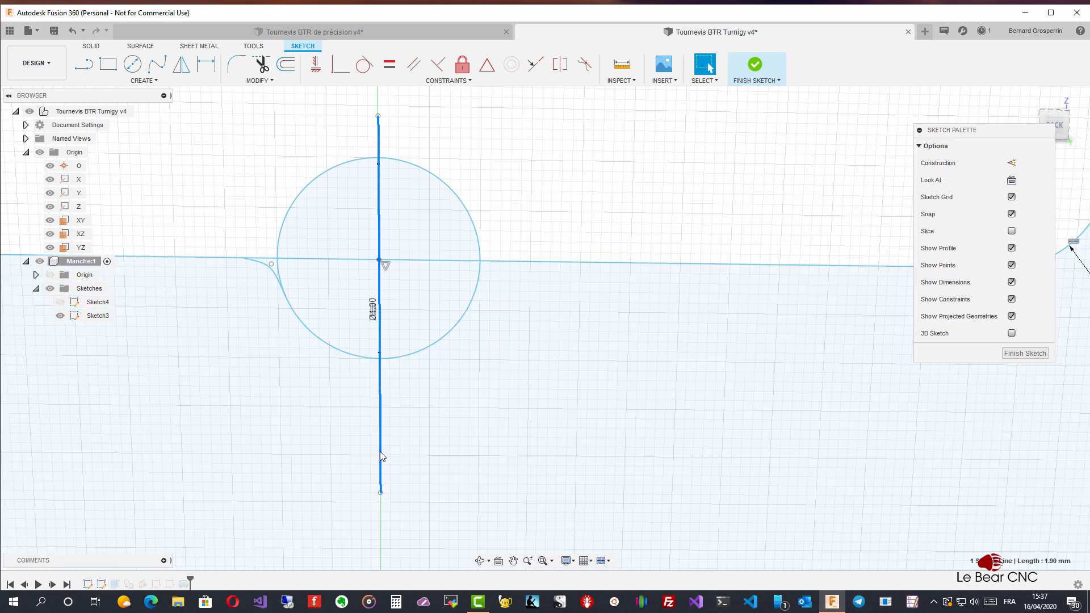
pyautogui.press('x')
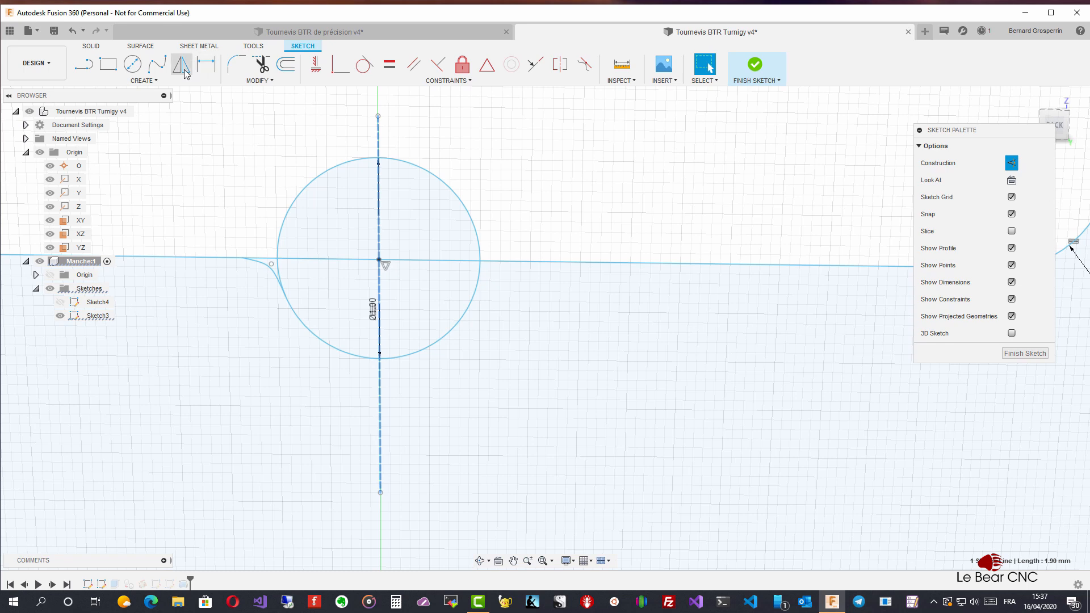
# Mirror the conic curve about the vertical construction line to the other side of the circle
pyautogui.click(181, 64)
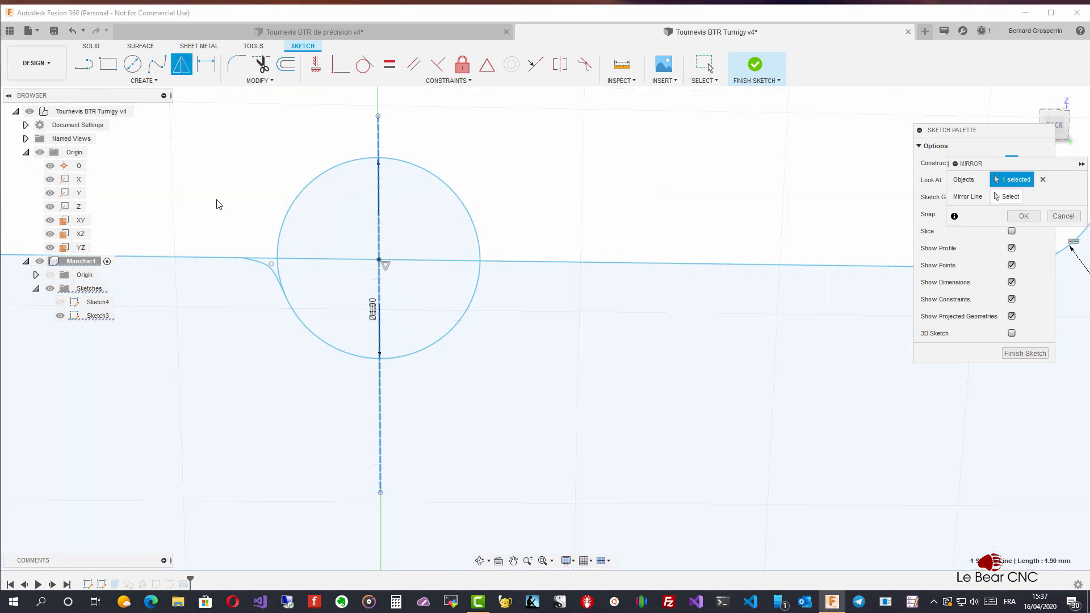
pyautogui.click(271, 276)
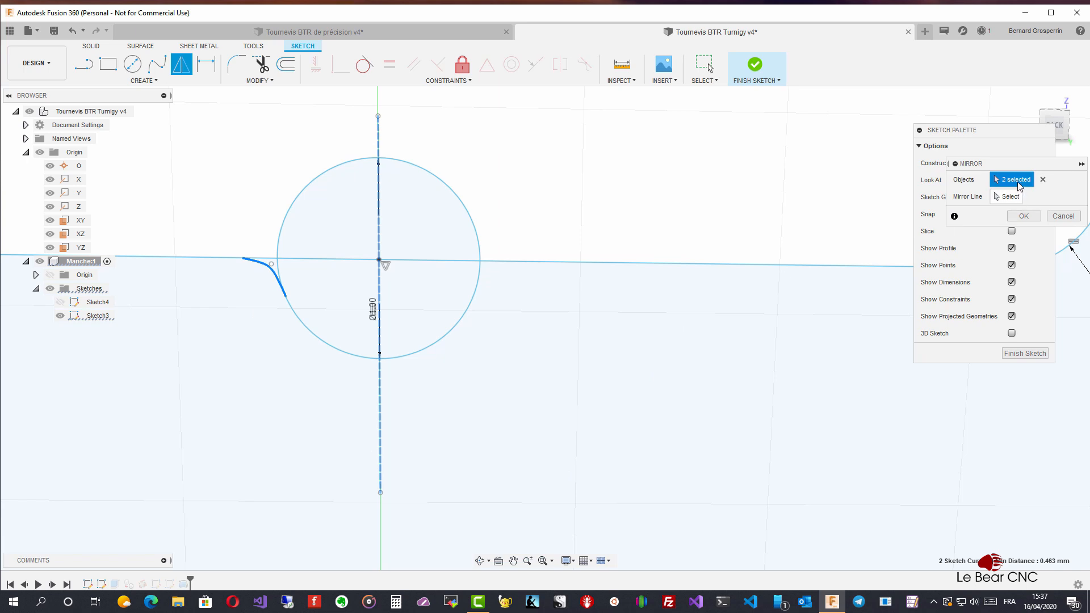
pyautogui.click(1042, 180)
pyautogui.moveTo(1045, 171)
pyautogui.mouseDown()
pyautogui.moveTo(943, 154)
pyautogui.moveTo(755, 153)
pyautogui.mouseUp()
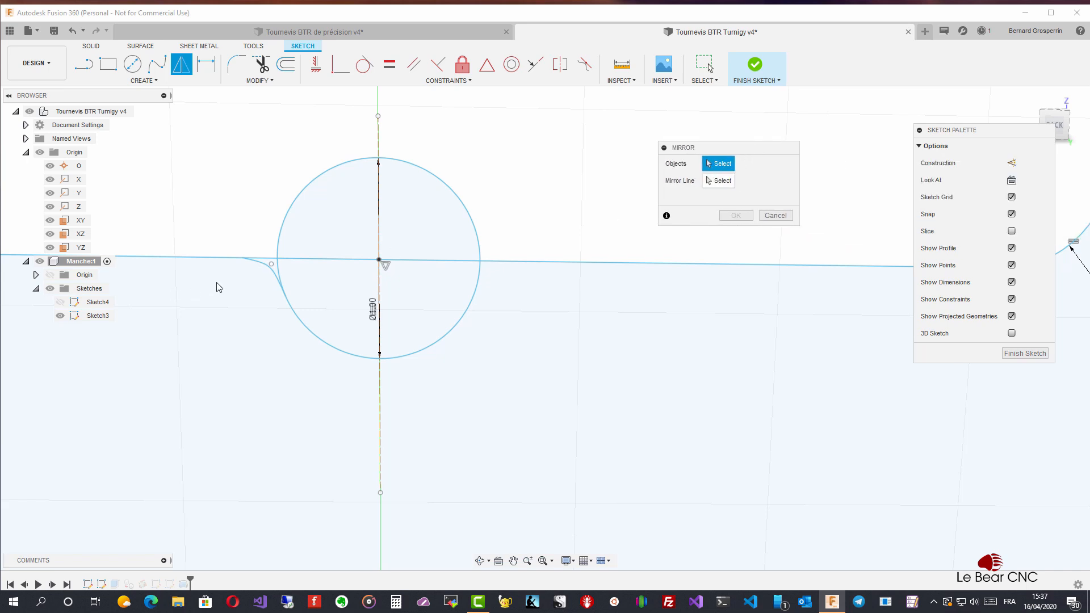
pyautogui.click(279, 279)
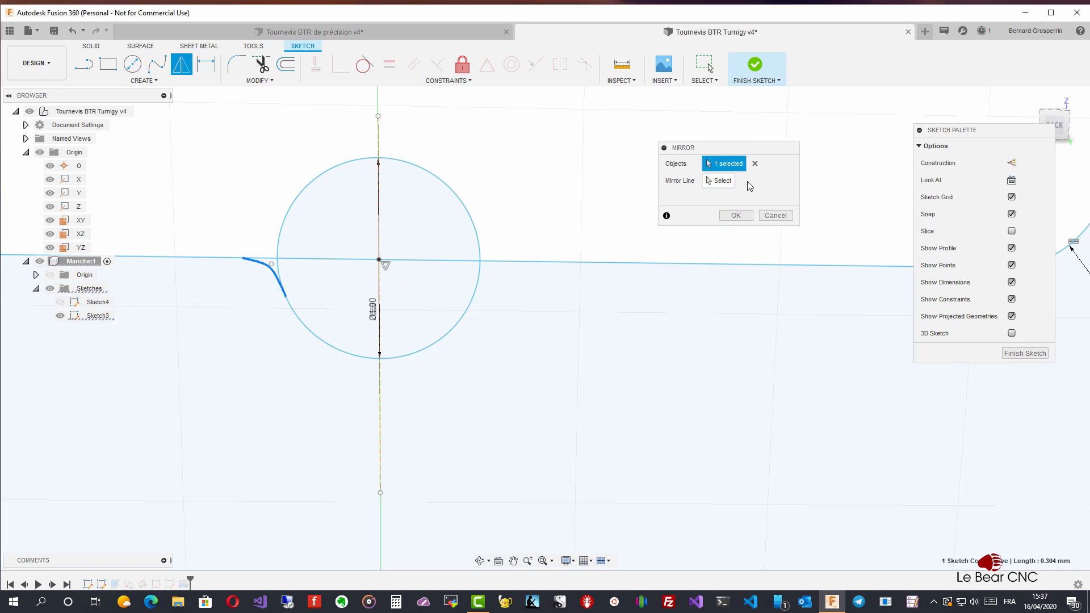
pyautogui.click(729, 181)
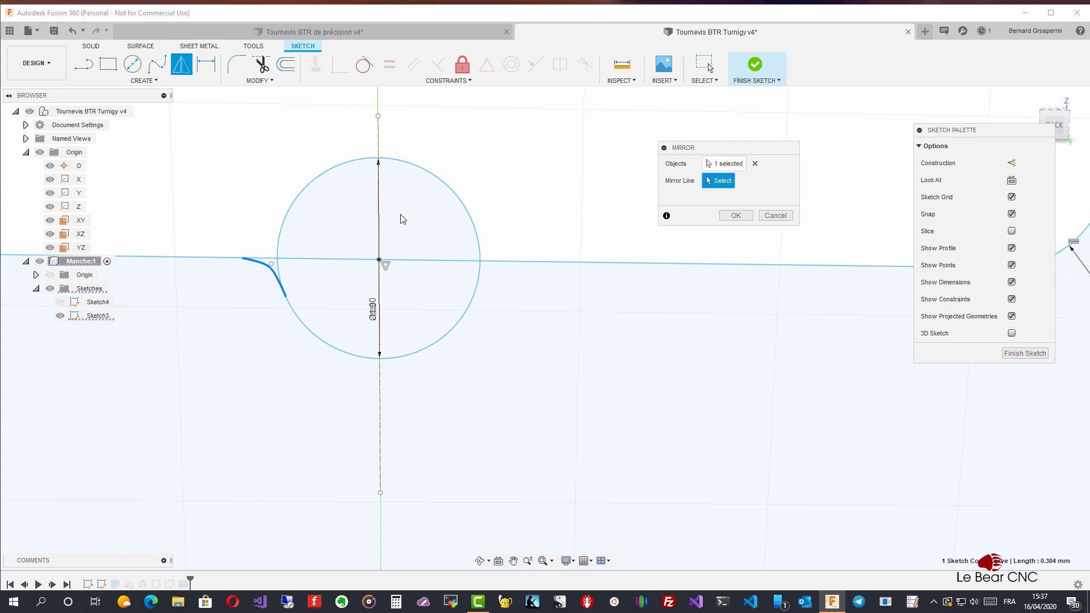
pyautogui.click(380, 398)
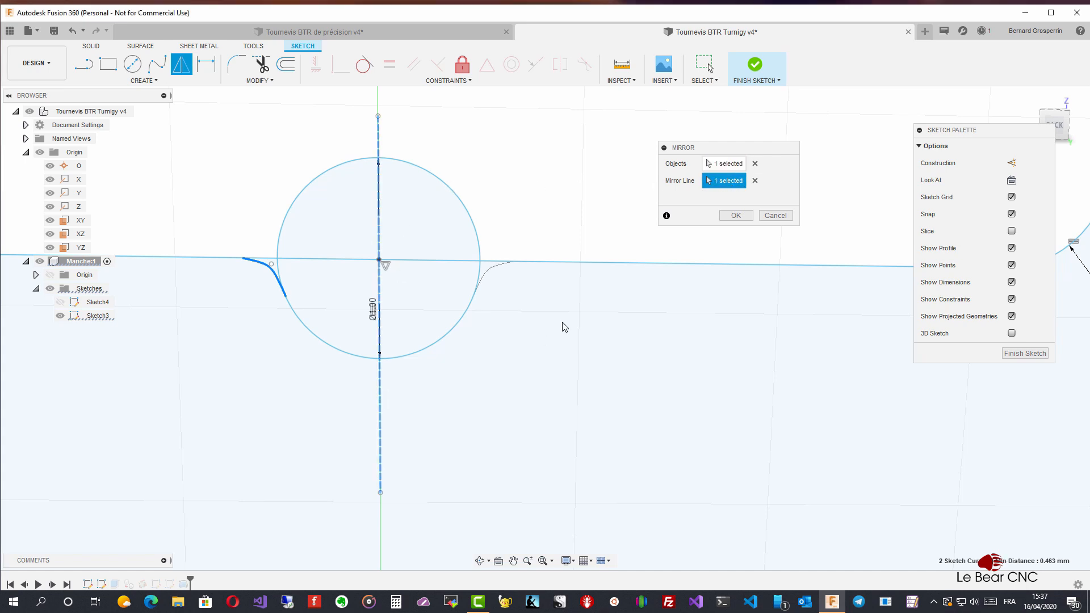
pyautogui.click(735, 215)
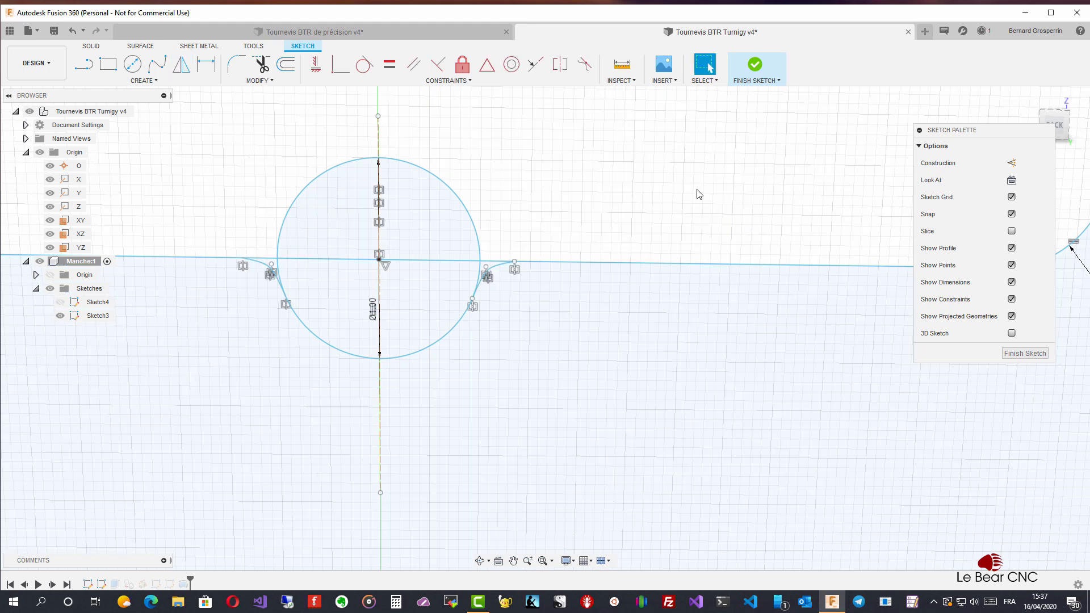
# Trim away the construction line's end above the circle and the circle's upper half
pyautogui.press('t')
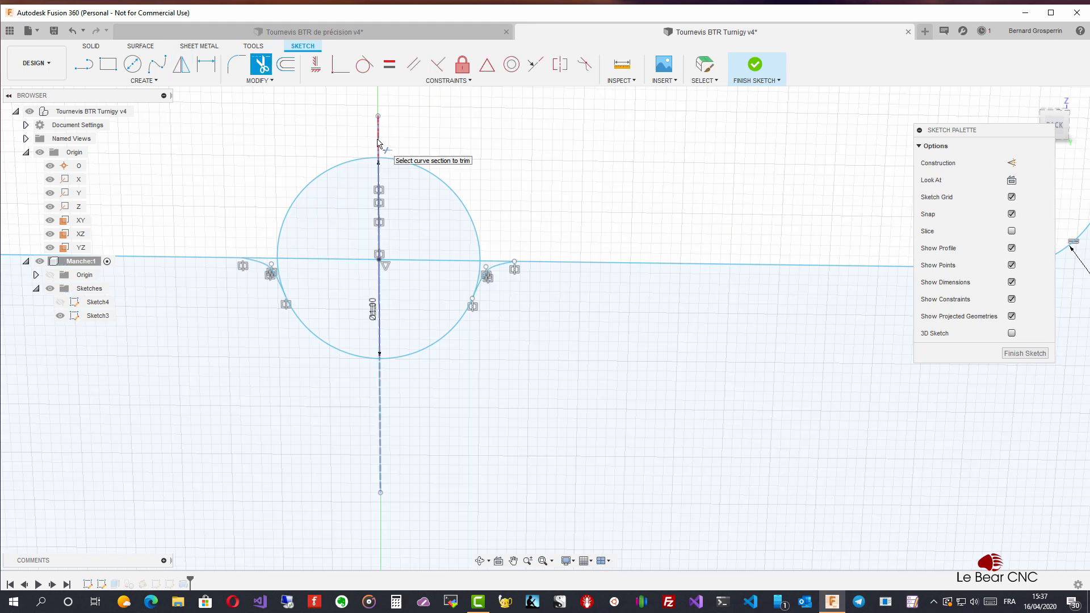
pyautogui.click(374, 329)
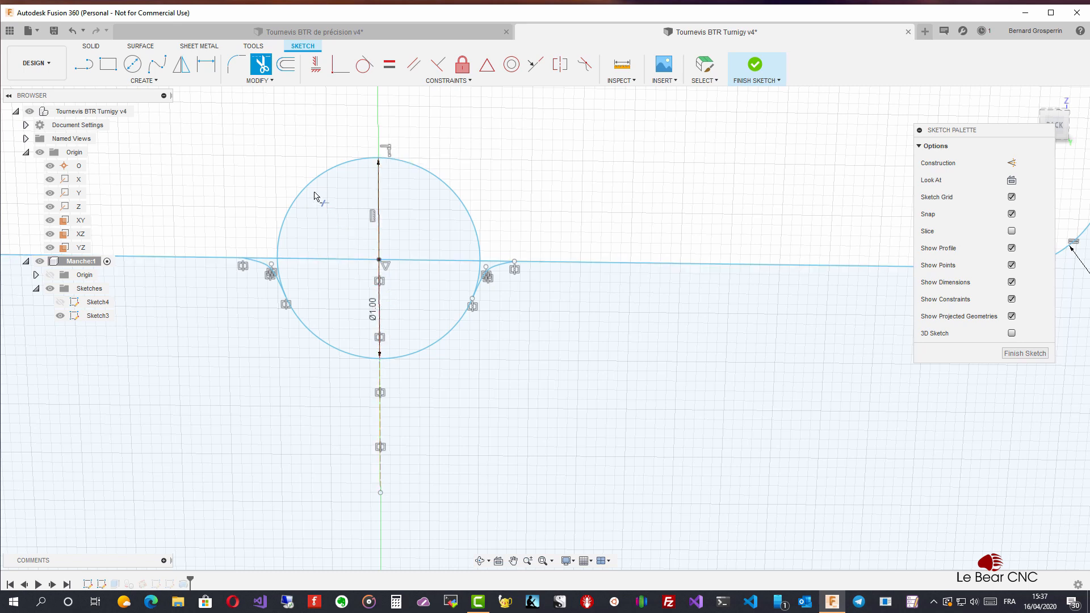
pyautogui.click(425, 186)
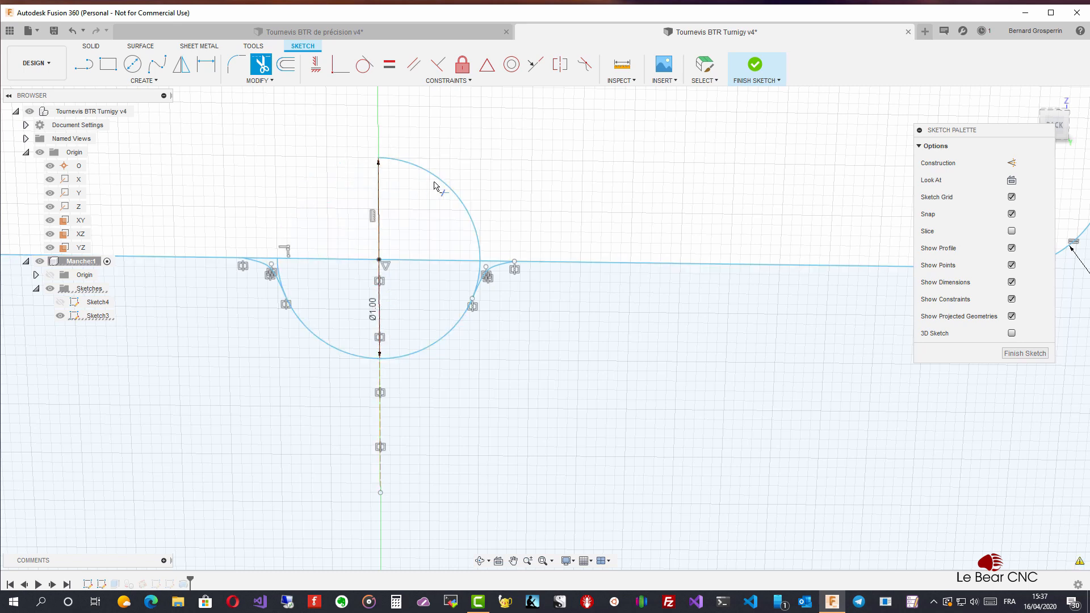
pyautogui.click(445, 185)
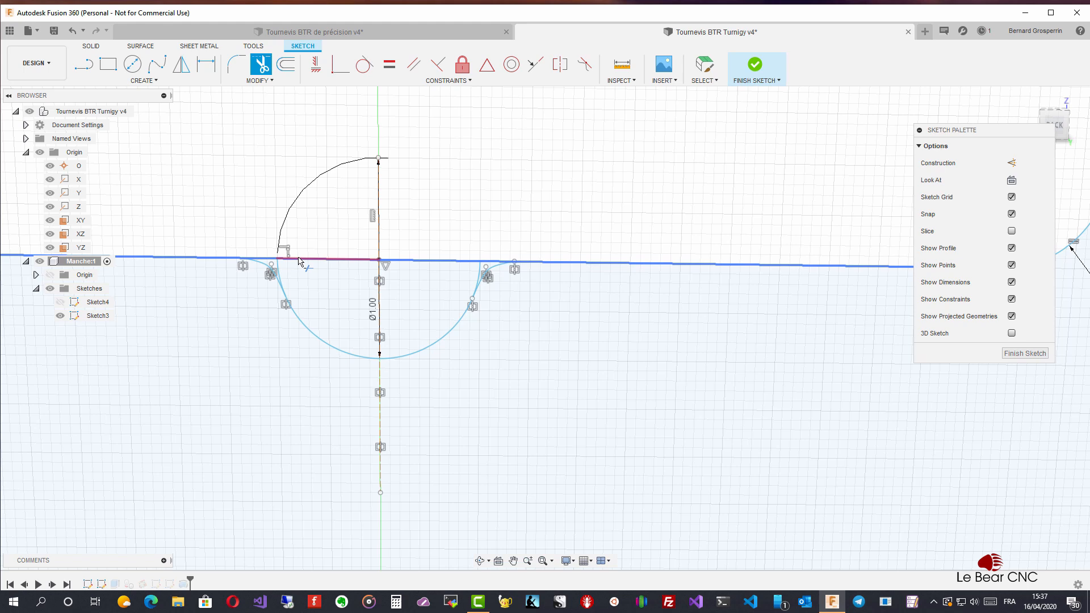
# Trim the profile edge across the groove's opening and the leftover arc ends beside both conic curves
pyautogui.click(300, 260)
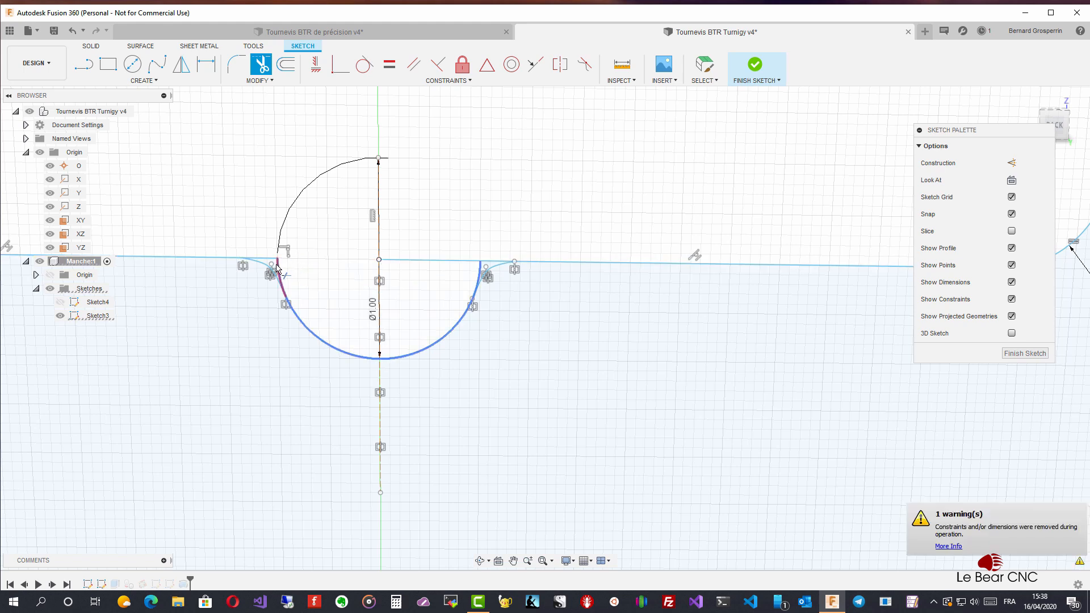
pyautogui.click(278, 268)
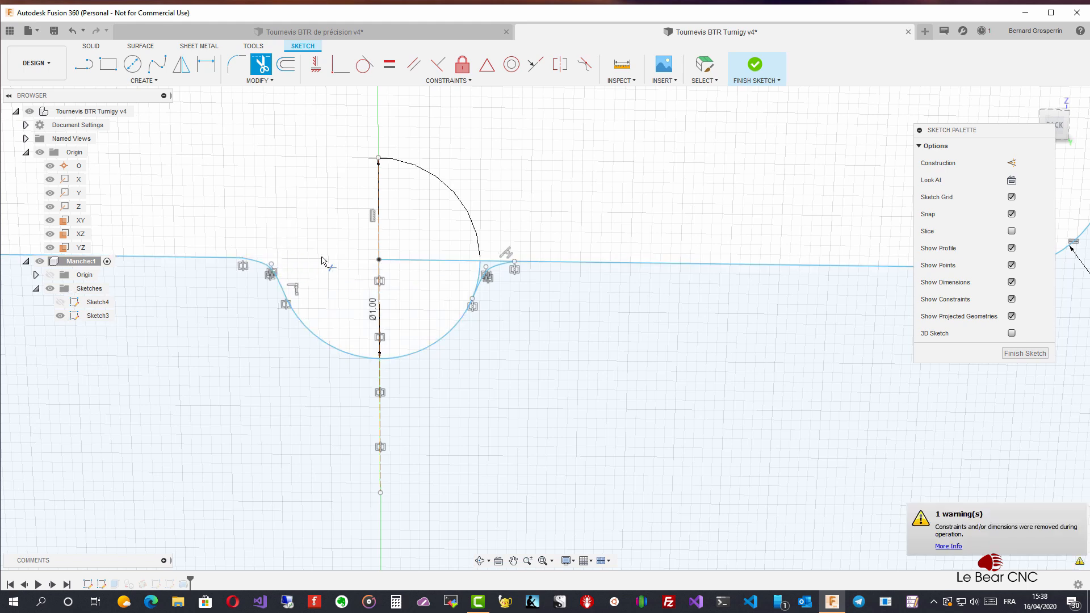
pyautogui.click(407, 263)
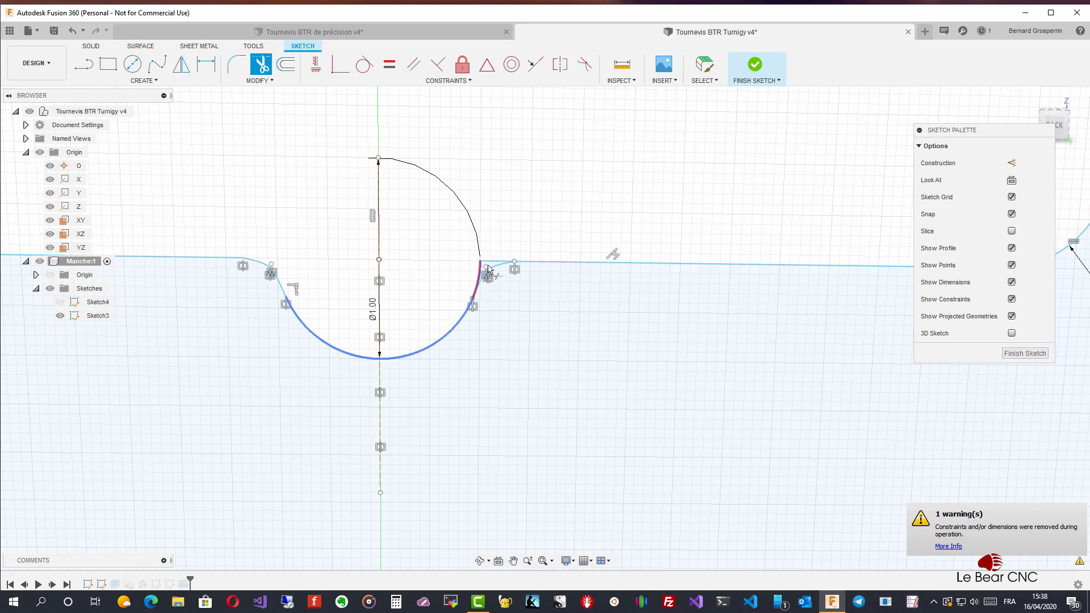
pyautogui.click(492, 263)
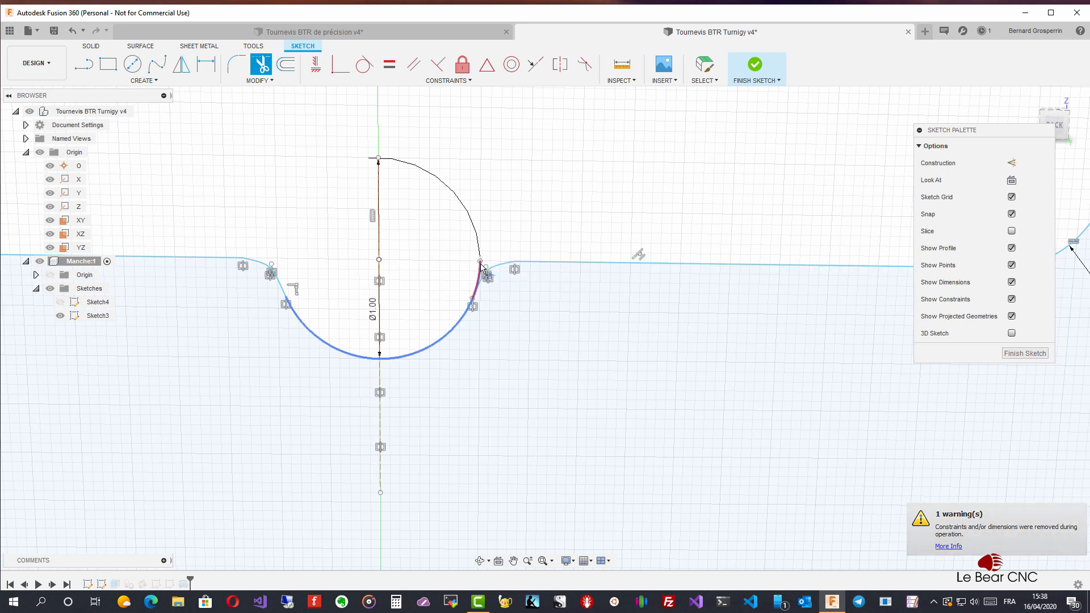
pyautogui.click(483, 269)
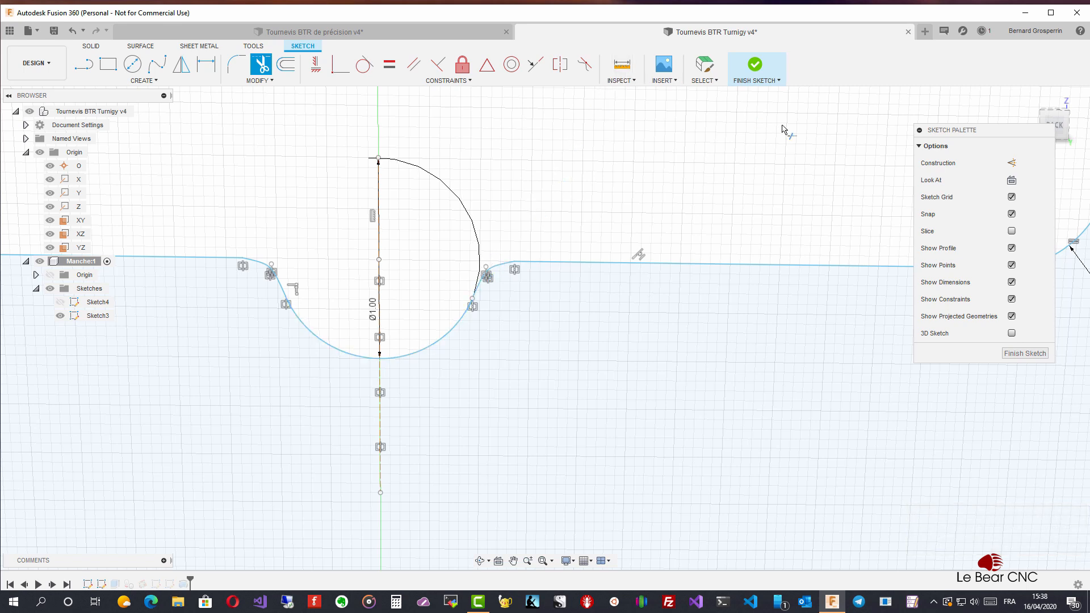
pyautogui.click(1023, 352)
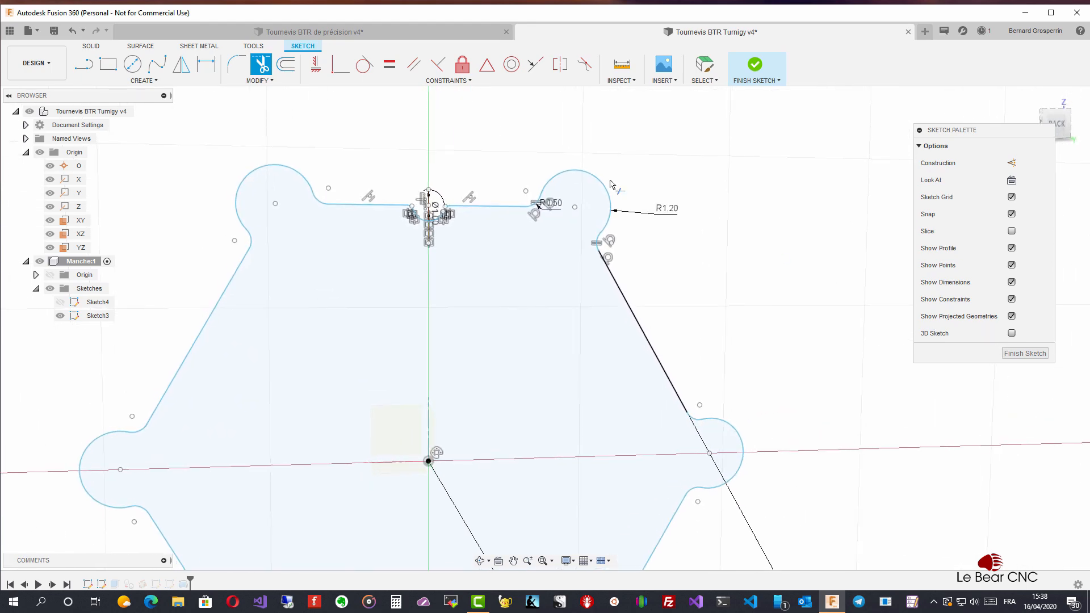
pyautogui.press('Escape')
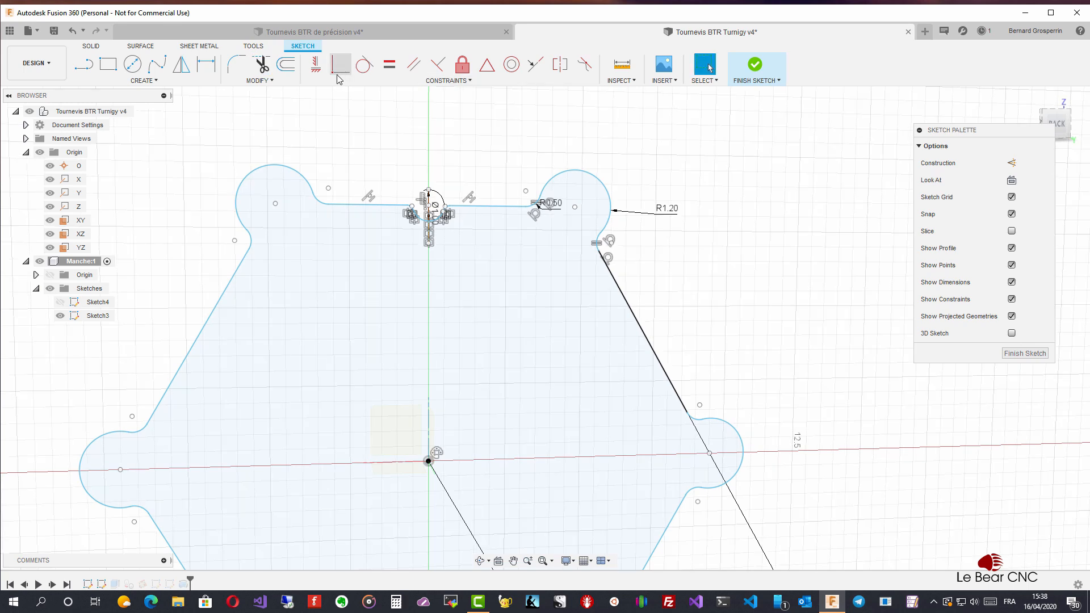
# Start a circular sketch pattern with the groove's arc and its two conic curves as the objects
pyautogui.click(158, 82)
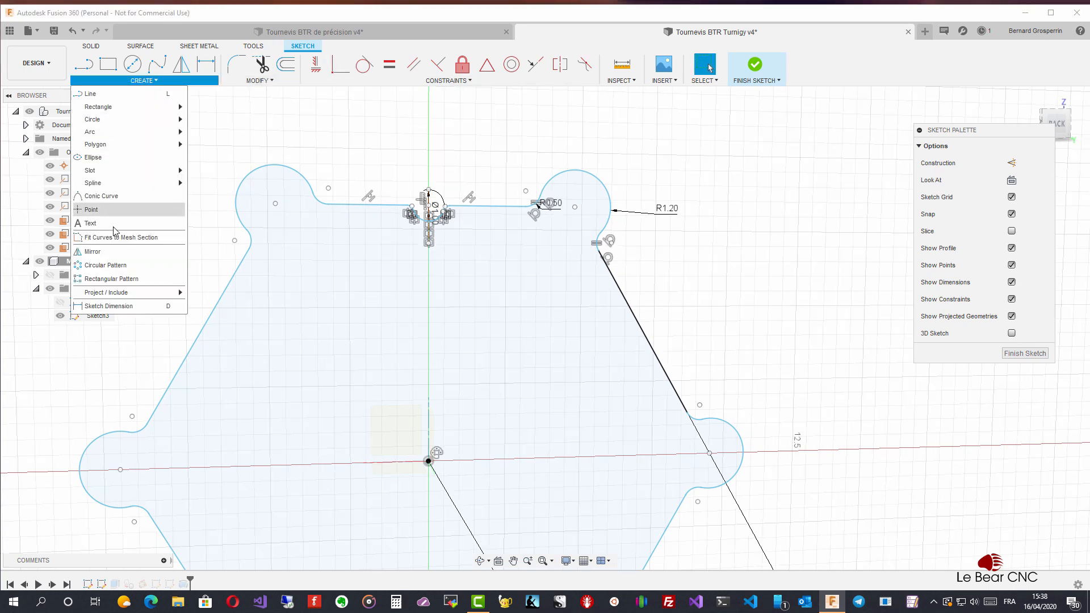
pyautogui.click(135, 266)
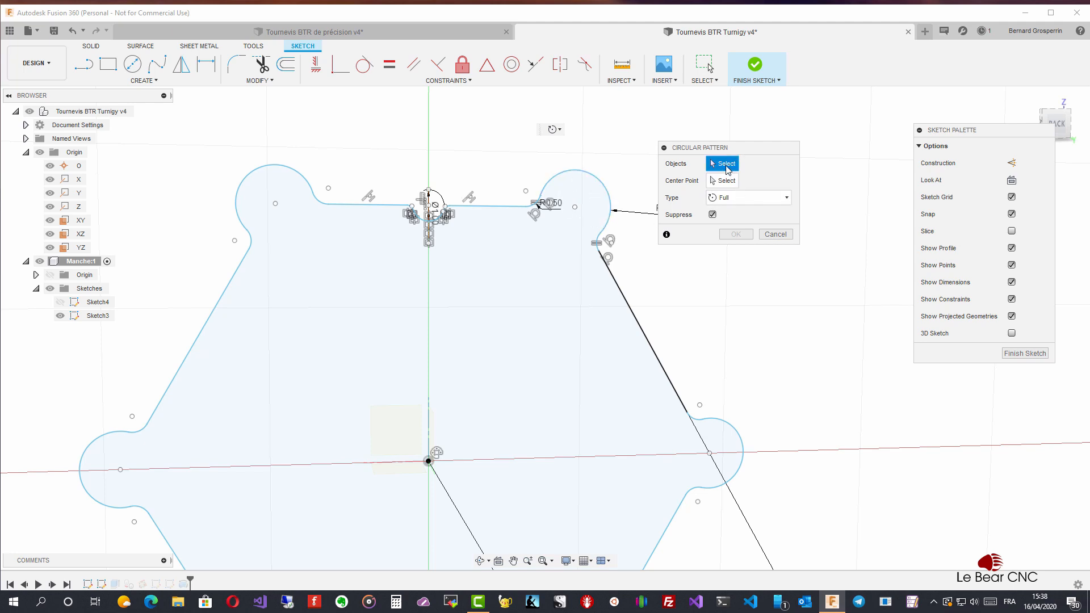
pyautogui.scroll(5, 778, 167)
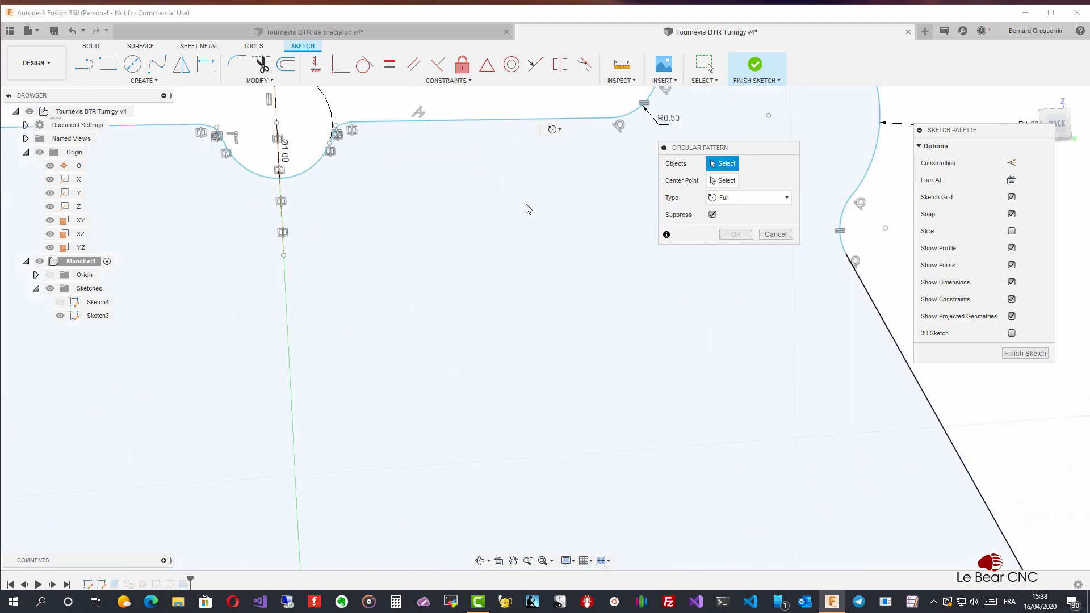
pyautogui.scroll(-2, 504, 304)
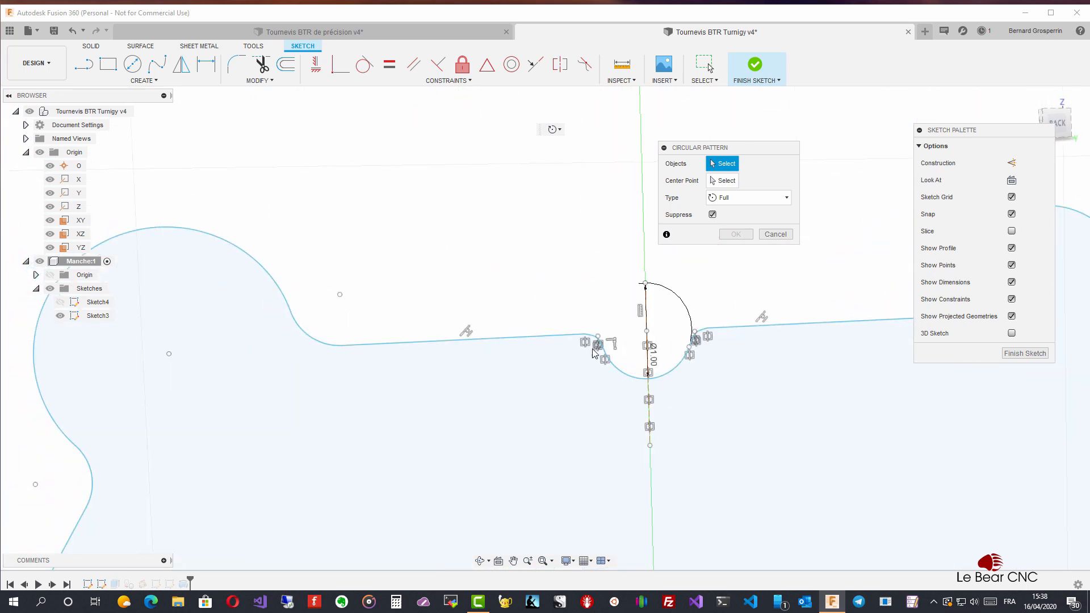
pyautogui.scroll(4, 552, 298)
pyautogui.scroll(-3, 553, 297)
pyautogui.scroll(3, 550, 284)
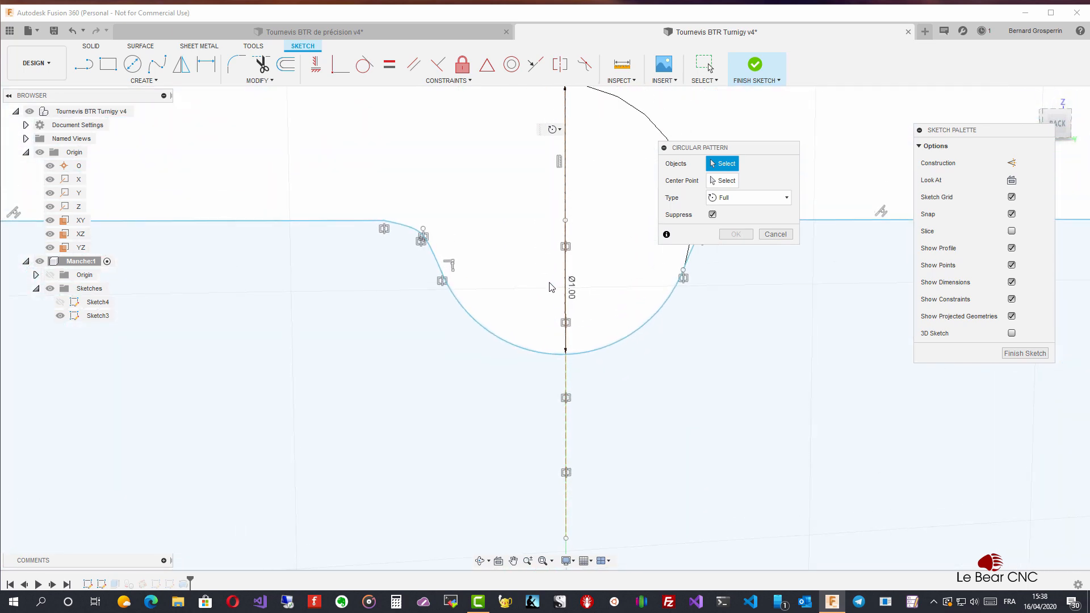
pyautogui.click(411, 228)
pyautogui.click(412, 229)
pyautogui.click(469, 312)
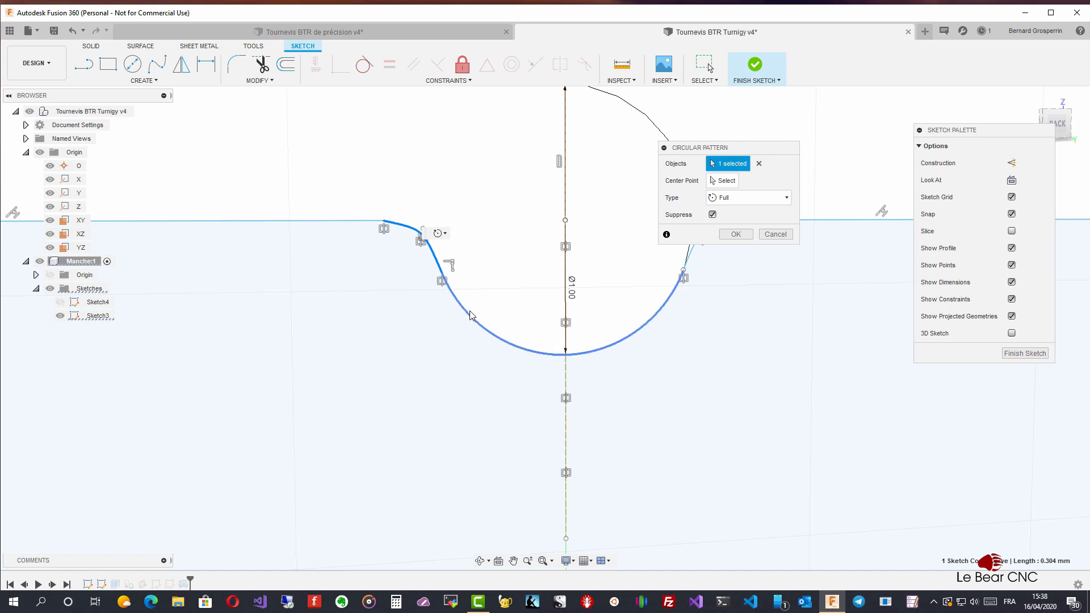
pyautogui.click(695, 253)
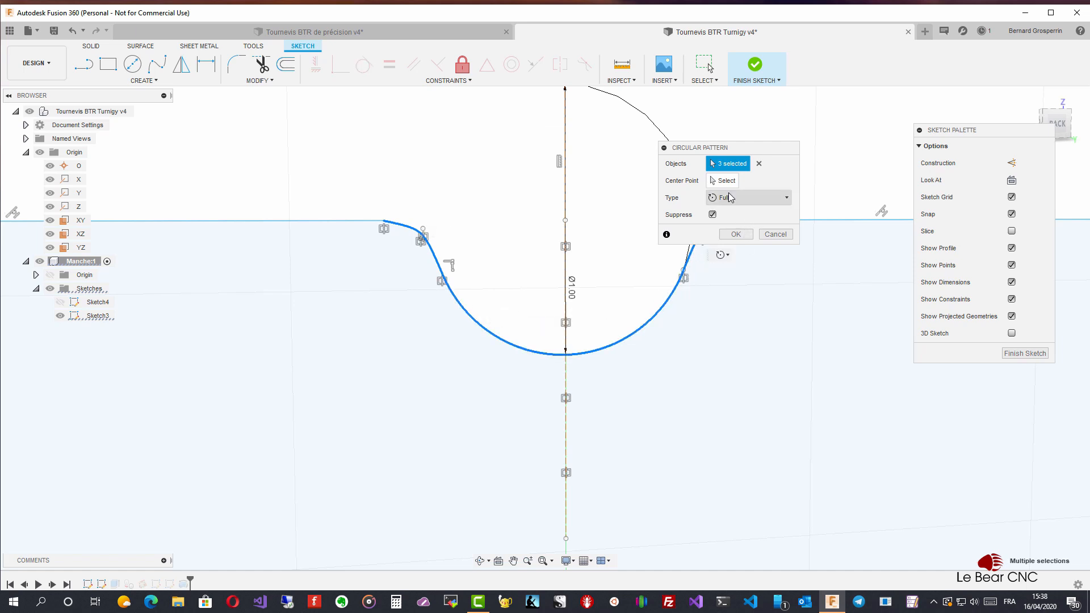
# Complete the full circular pattern of the groove around the sketch origin with a quantity of 3
pyautogui.click(724, 180)
pyautogui.scroll(-5, 566, 384)
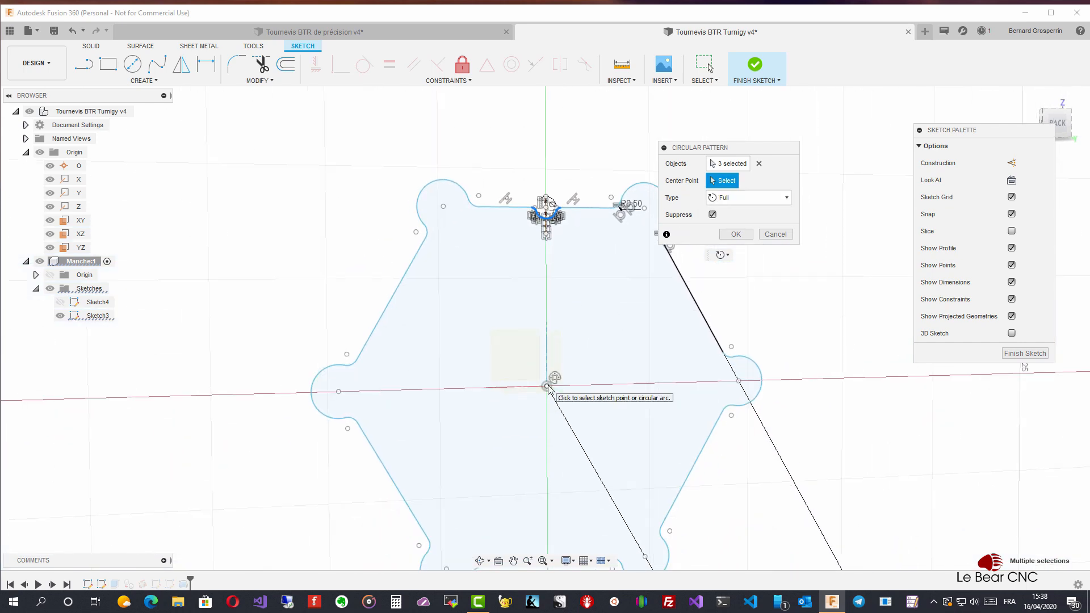
pyautogui.click(547, 387)
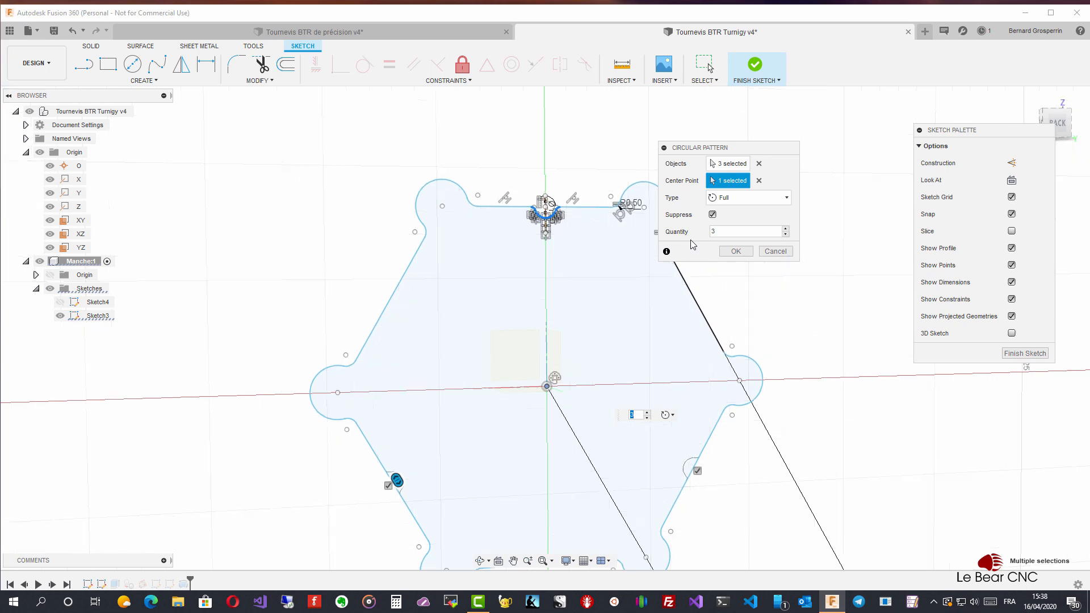
pyautogui.scroll(1, 690, 244)
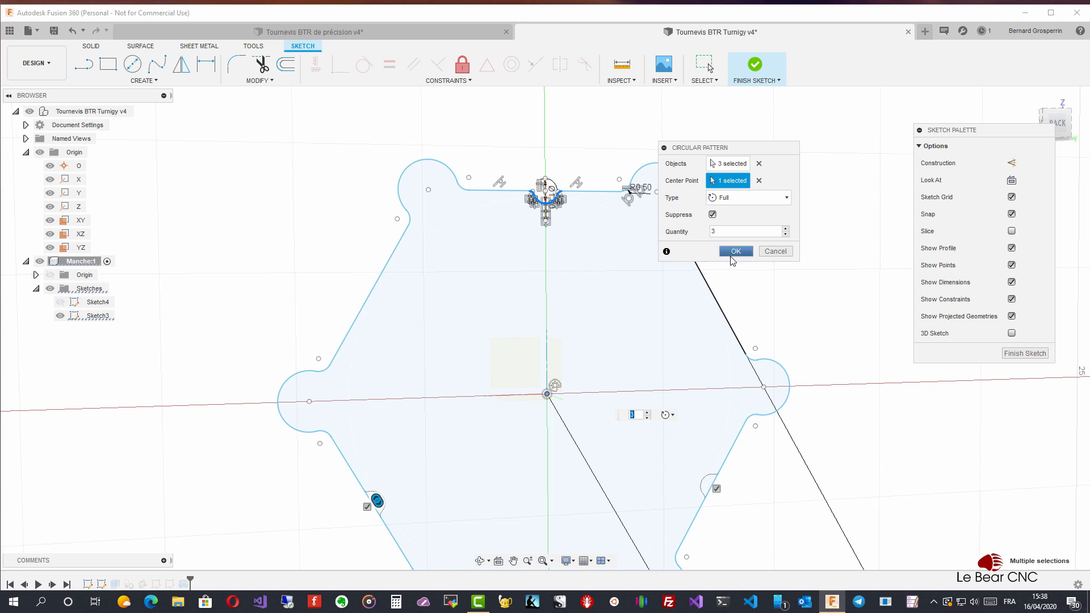
pyautogui.click(735, 251)
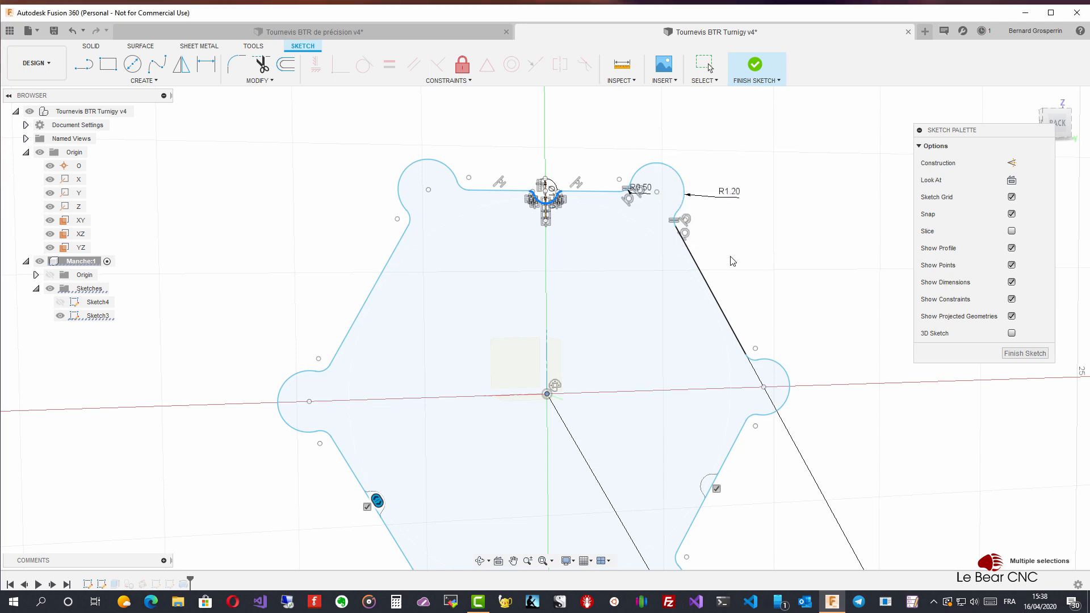
pyautogui.press('Escape')
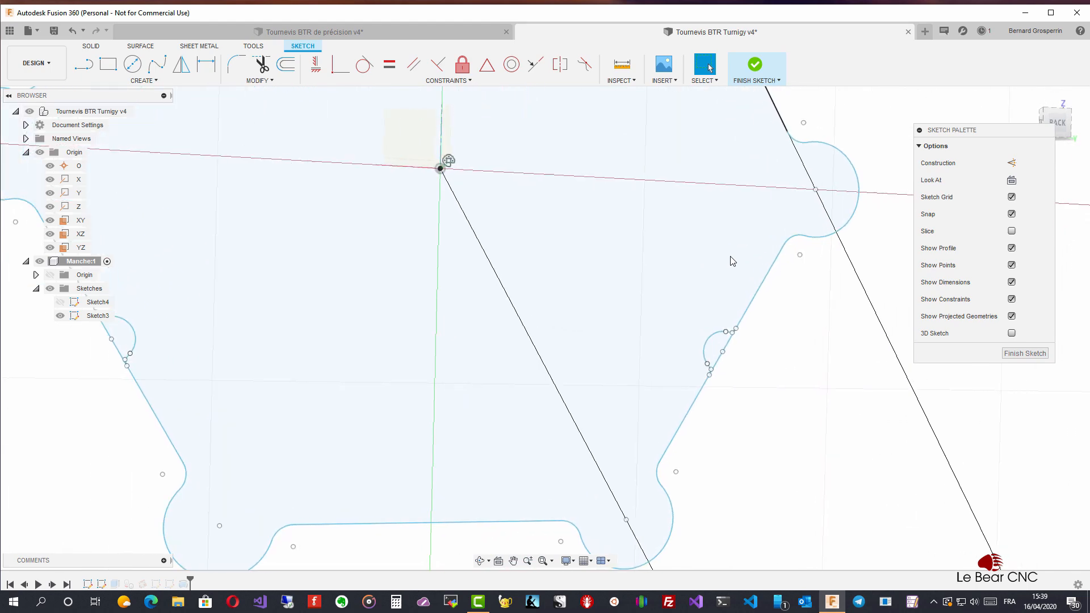
# Trim the profile edge across the openings of the two patterned grooves on the lower flats and finish the sketch
pyautogui.press('t')
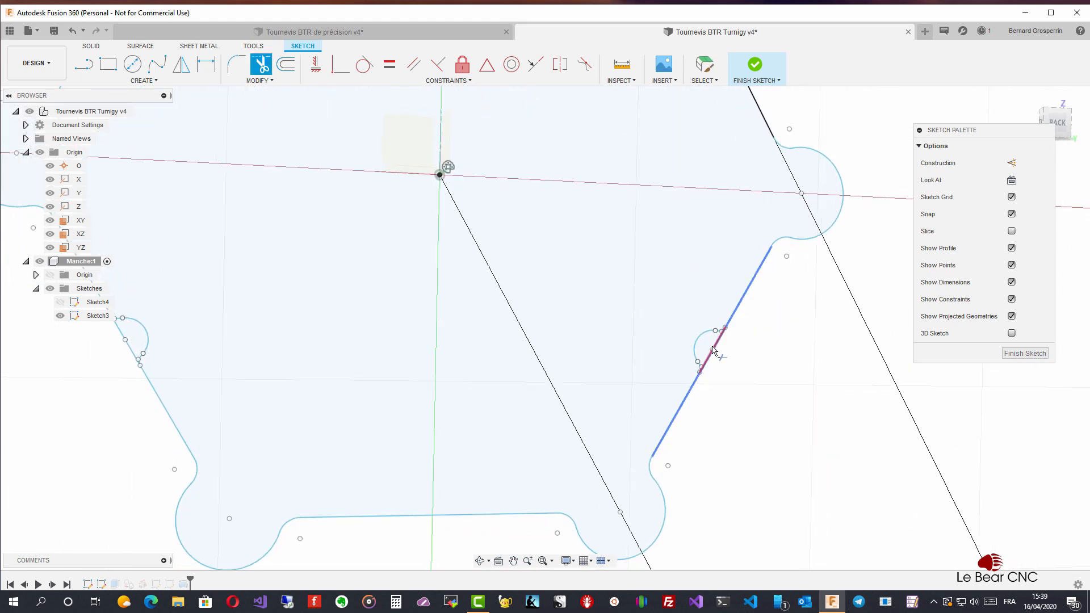
pyautogui.click(713, 347)
pyautogui.scroll(-3, 655, 348)
pyautogui.scroll(4, 356, 359)
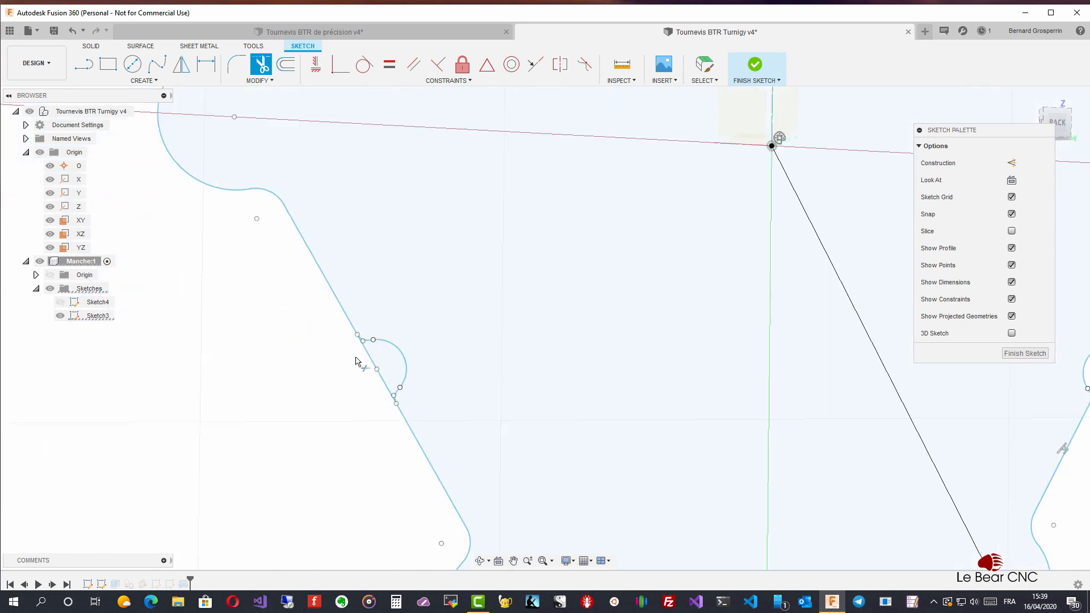
pyautogui.scroll(1, 358, 366)
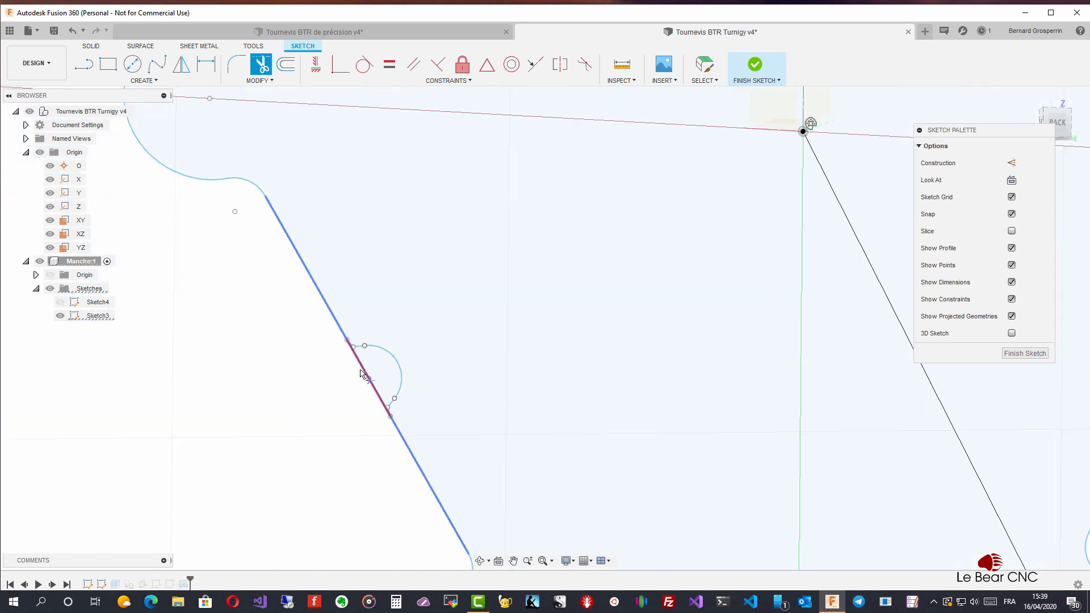
pyautogui.click(376, 395)
pyautogui.scroll(-5, 469, 333)
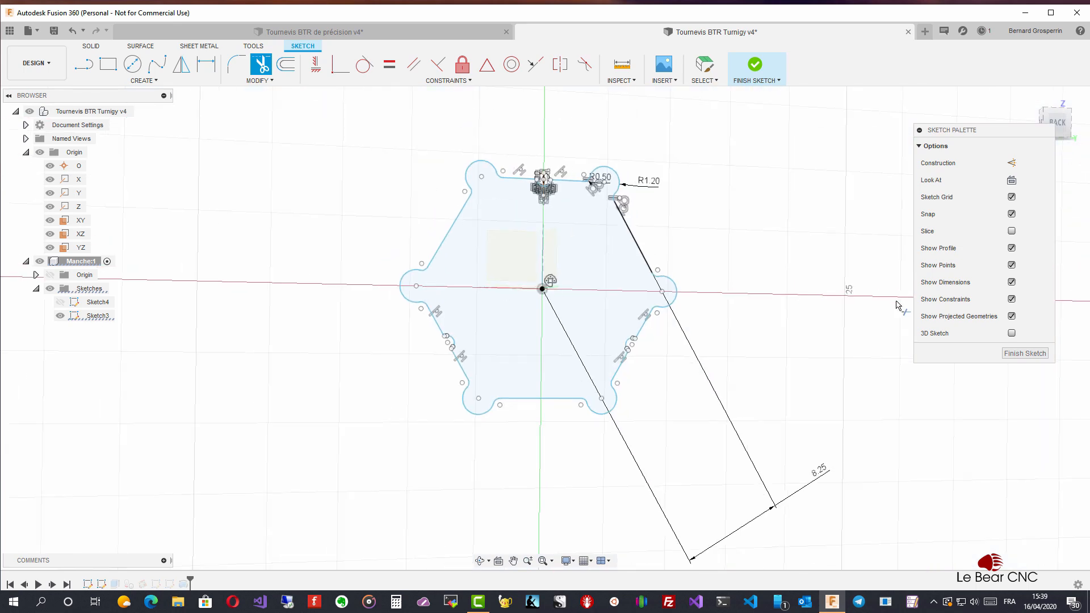
pyautogui.click(1008, 355)
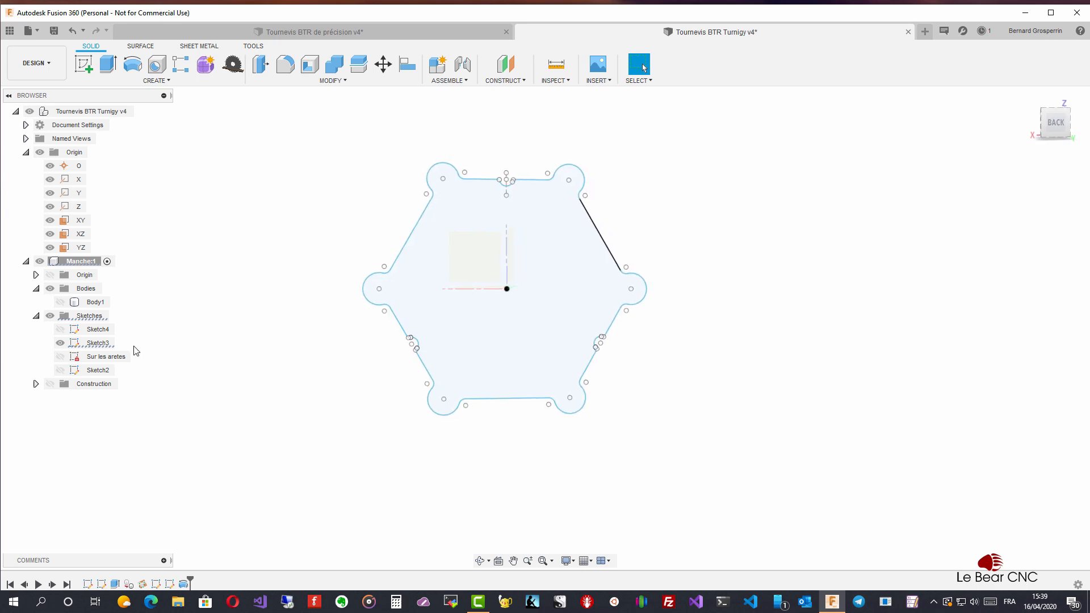
# Show Body1 of the handle component and hide all of its sketches
pyautogui.click(60, 302)
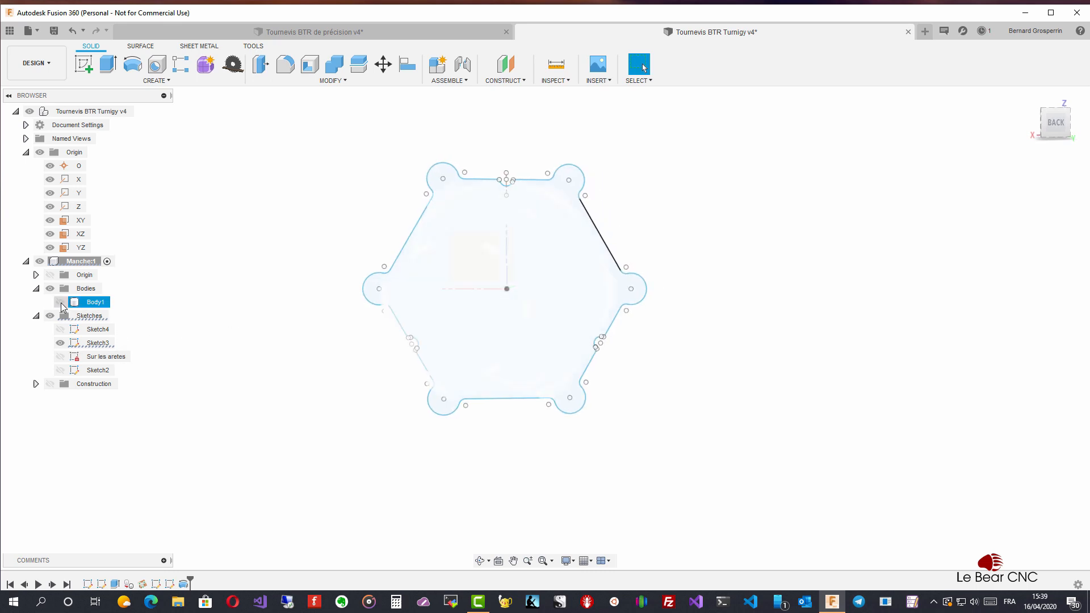
pyautogui.click(60, 302)
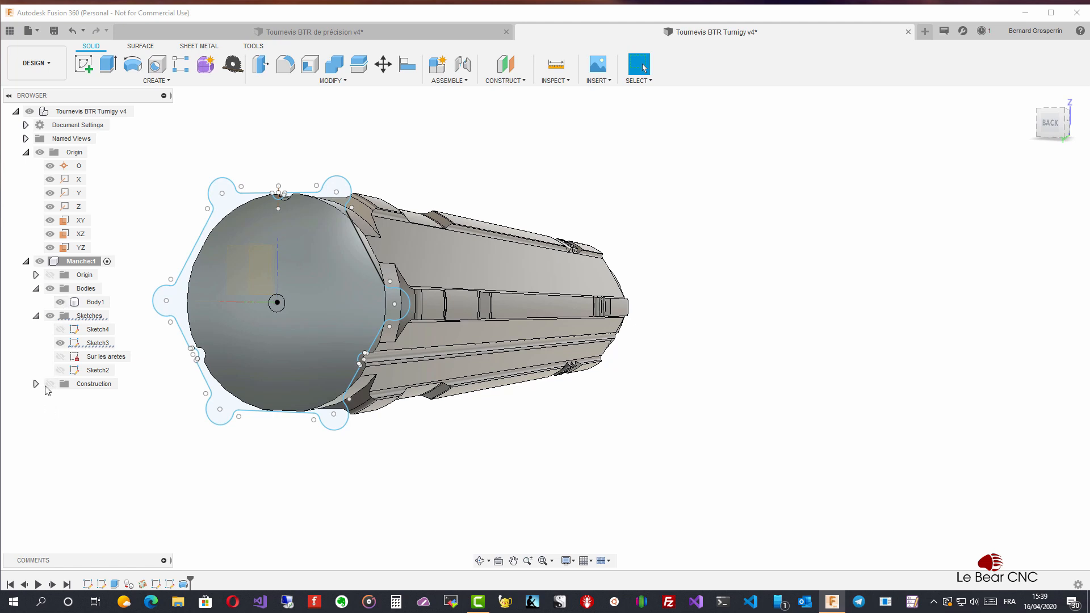
pyautogui.click(50, 317)
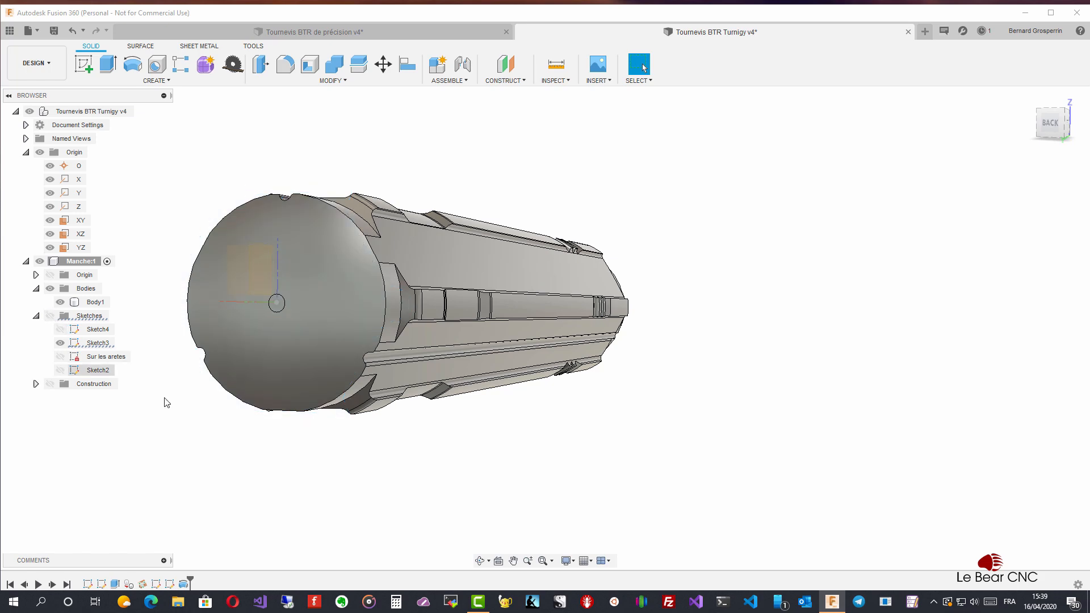
pyautogui.keyDown('shift'); pyautogui.moveTo(172, 418); pyautogui.dragTo(453, 153, button='middle'); pyautogui.keyUp('shift')
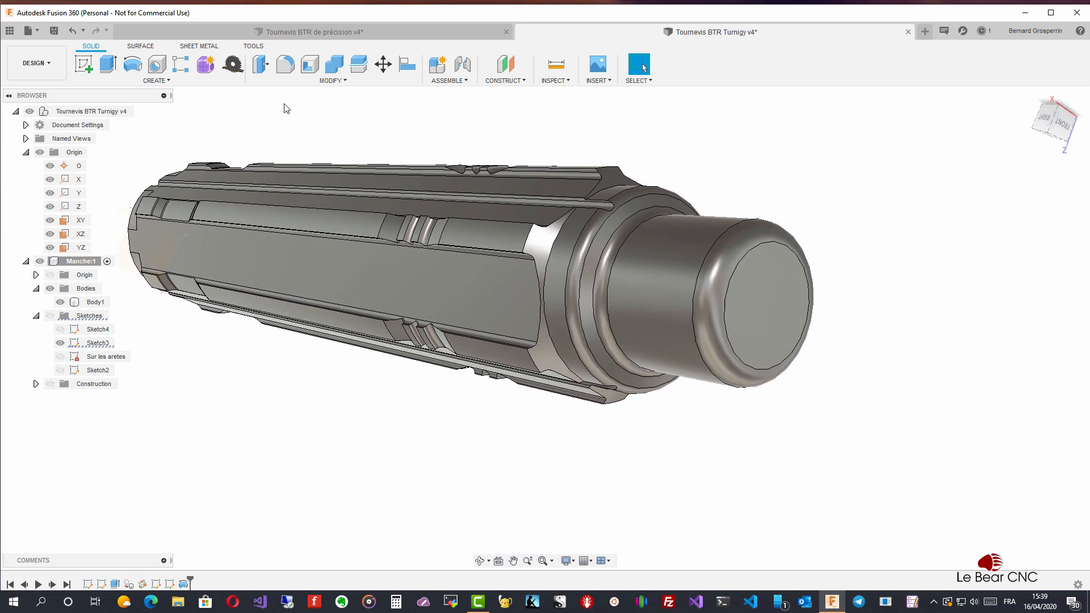
# Place a simple hole at the centre of the neck's flat end face with a flat drill point and a 3.135 mm diameter
pyautogui.click(157, 65)
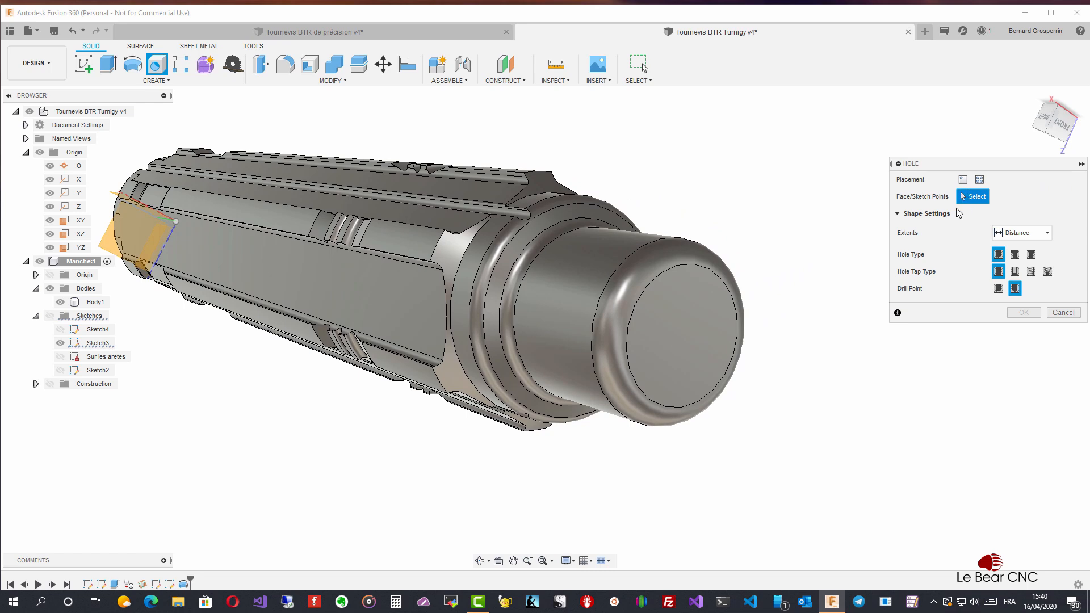
pyautogui.click(688, 343)
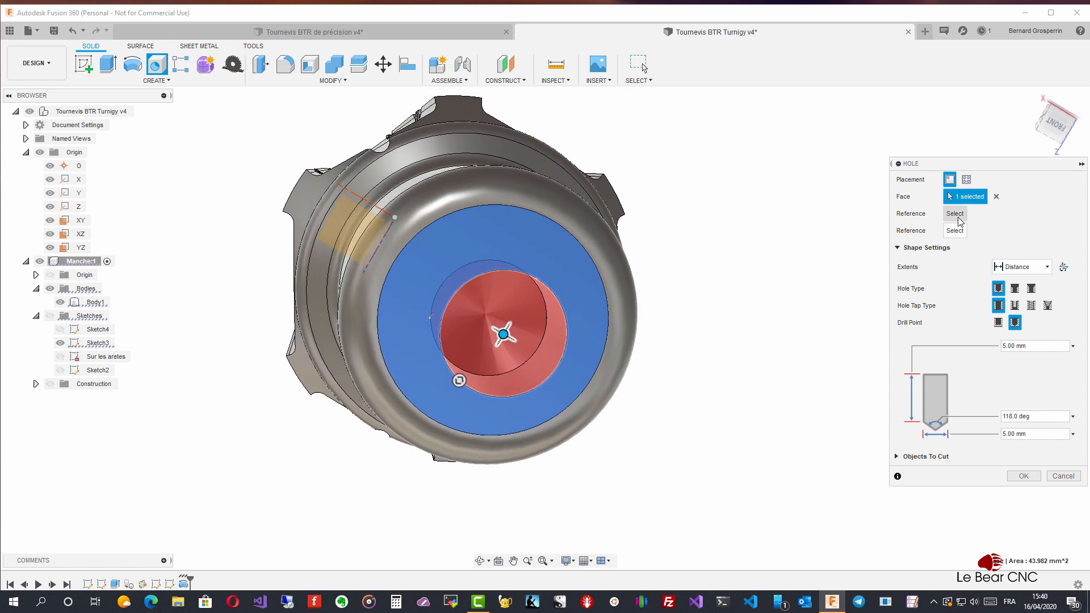
pyautogui.click(597, 264)
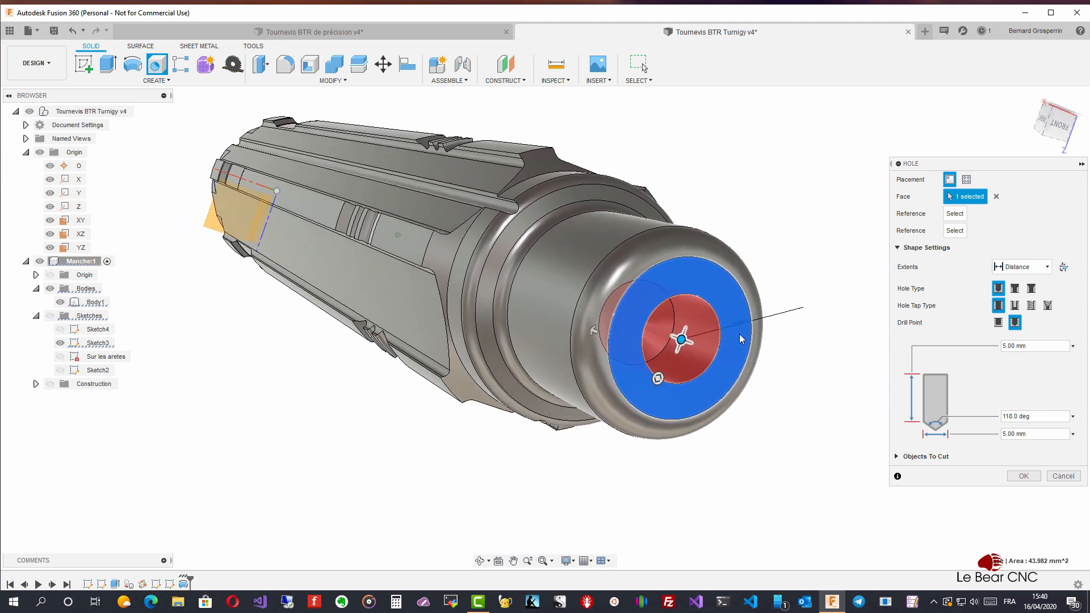
pyautogui.click(1057, 436)
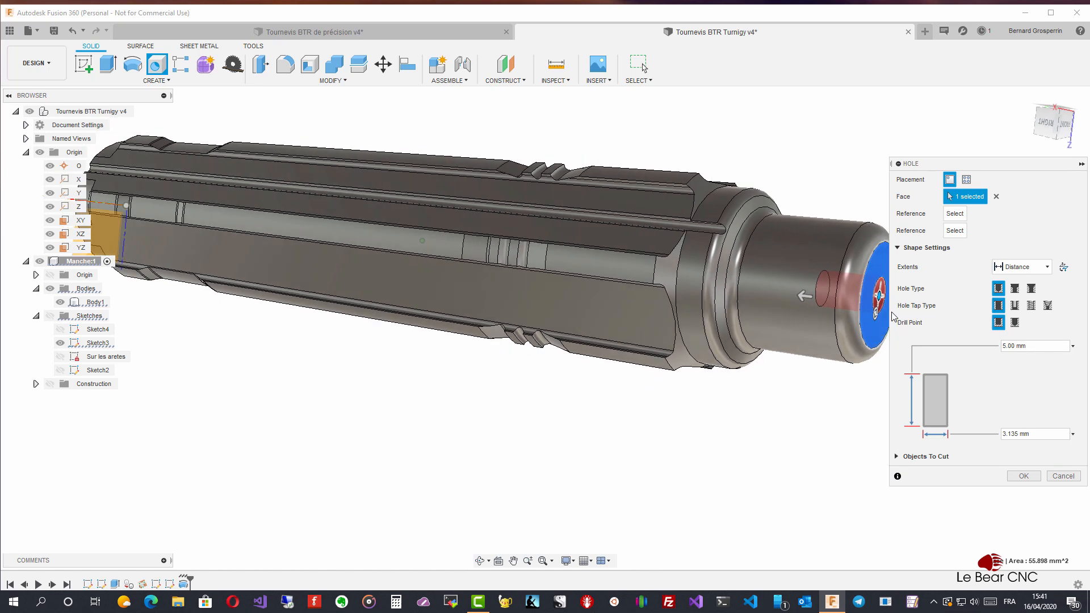
# Set the end-face hole's depth to 96 mm along the handle and create it
pyautogui.moveTo(803, 285); pyautogui.dragTo(263, 239)
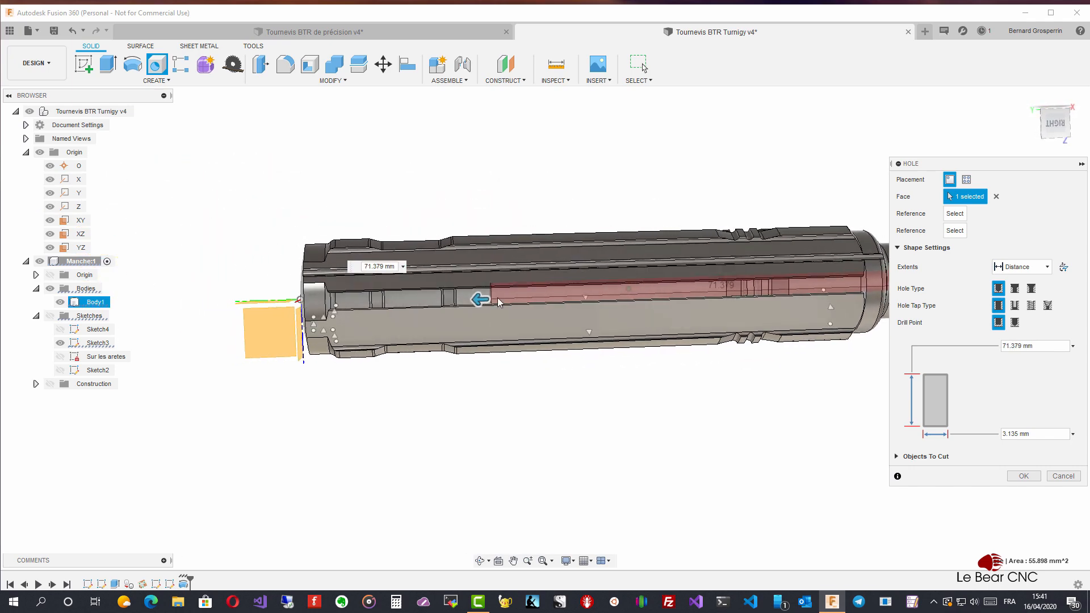
pyautogui.moveTo(478, 298); pyautogui.dragTo(363, 303)
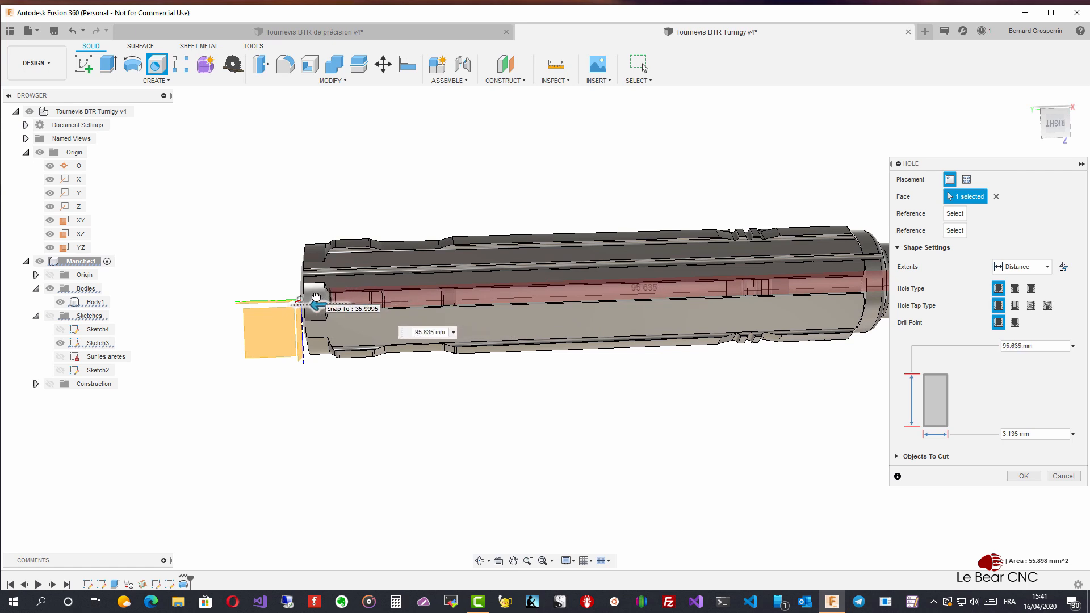
pyautogui.moveTo(312, 297); pyautogui.dragTo(311, 298)
pyautogui.scroll(3, 345, 270)
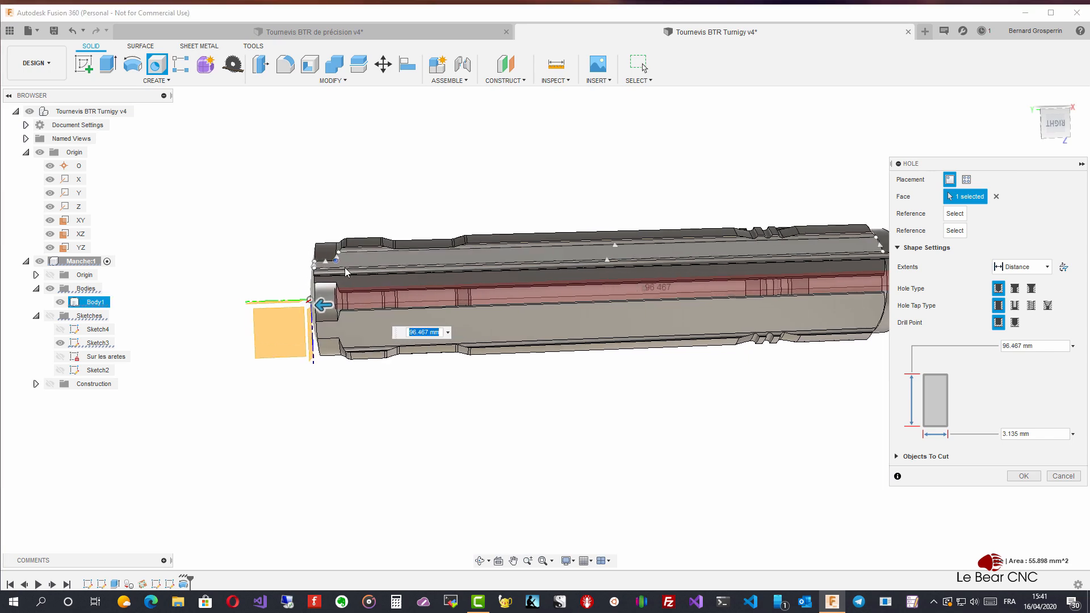
pyautogui.scroll(3, 437, 292)
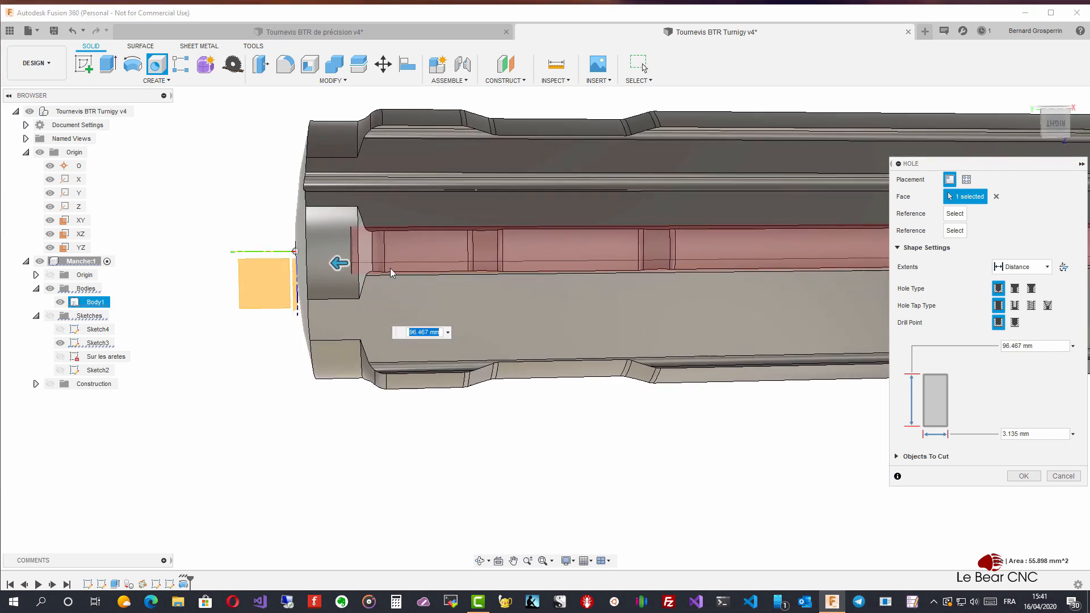
pyautogui.write('96')
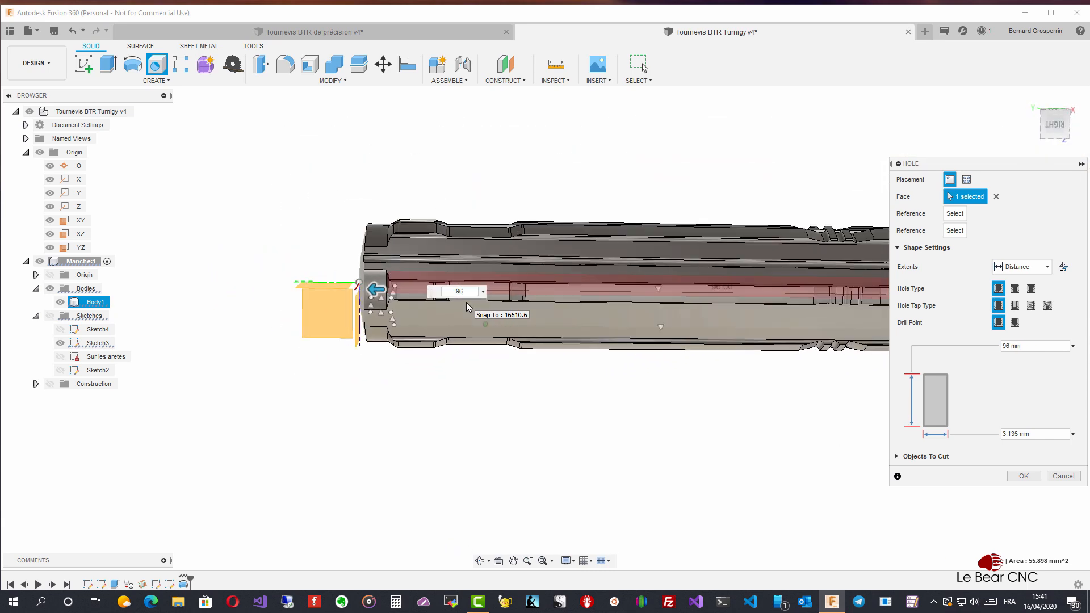
pyautogui.click(1018, 477)
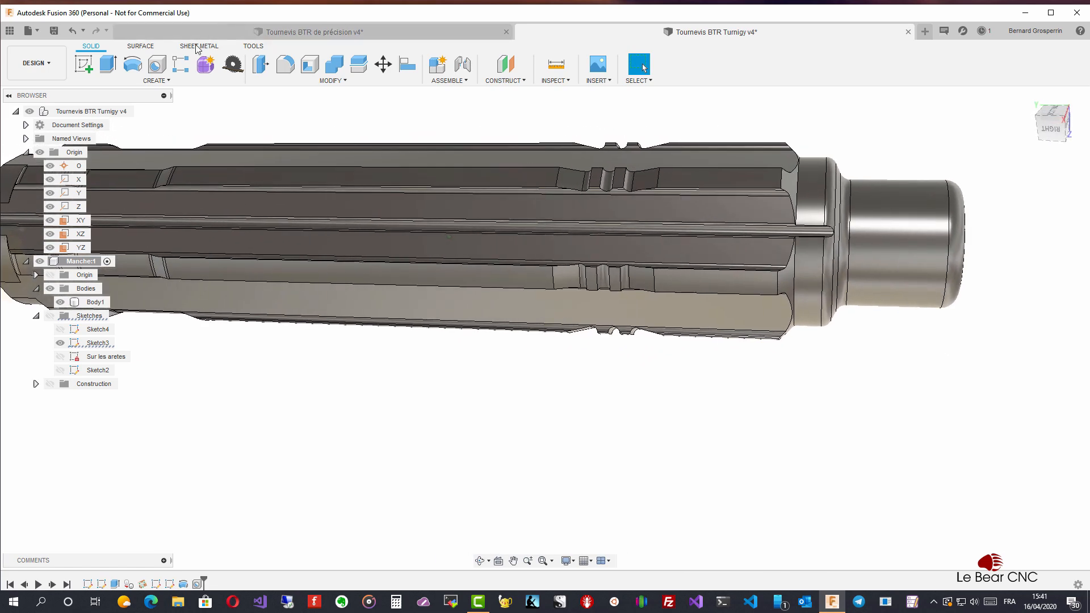
# Start a second hole on the neck's cylindrical side face, with a 3.0 mm diameter
pyautogui.click(158, 66)
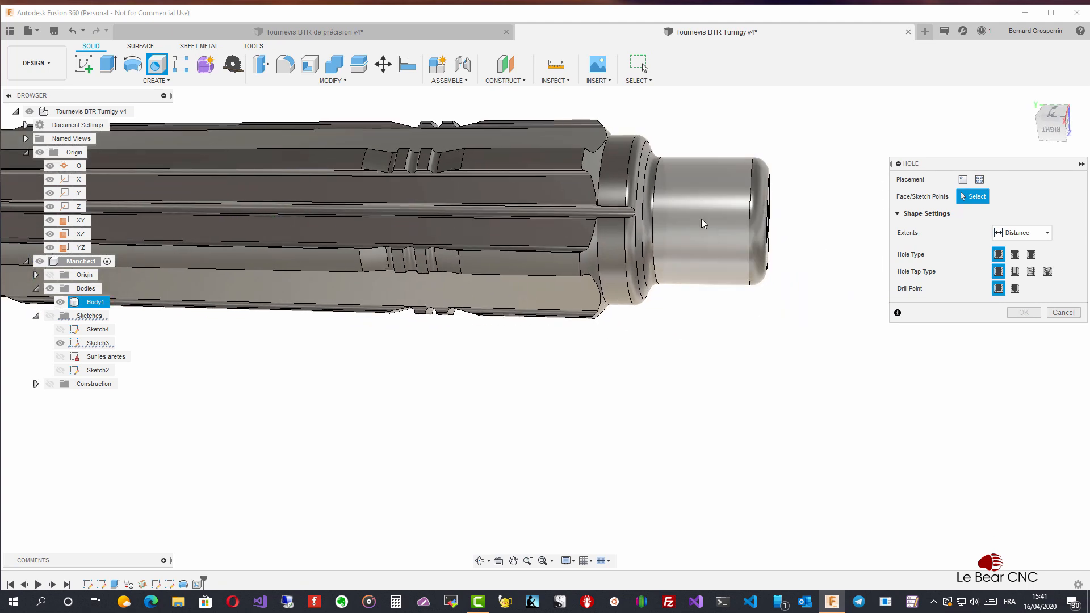
pyautogui.click(700, 218)
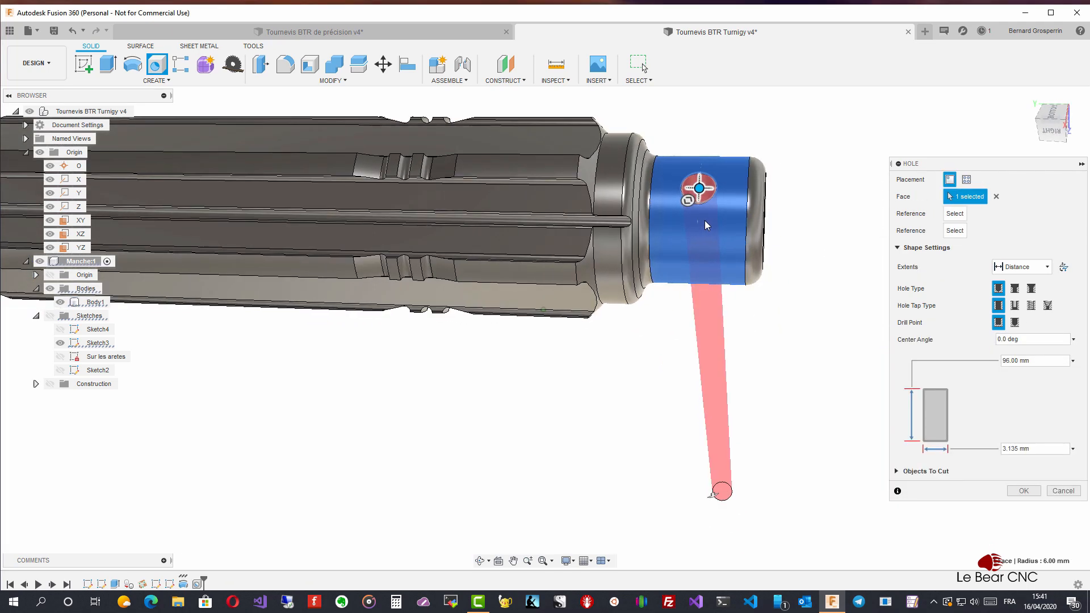
pyautogui.moveTo(699, 187); pyautogui.dragTo(696, 193)
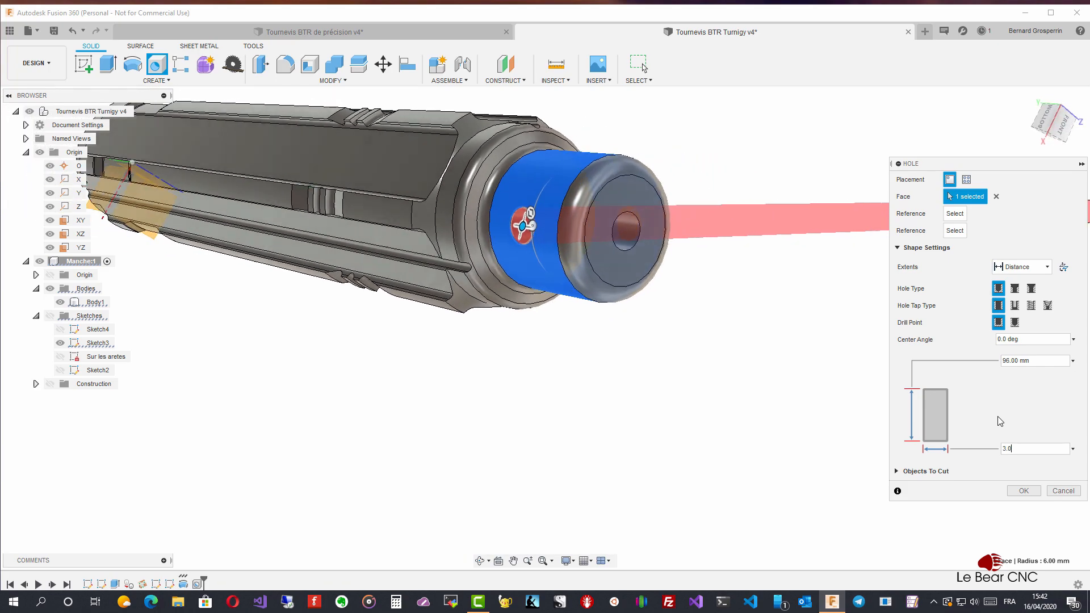
# Extend the side hole to the central bore, give it a 3.30 mm, 90° countersink and create it
pyautogui.click(1048, 270)
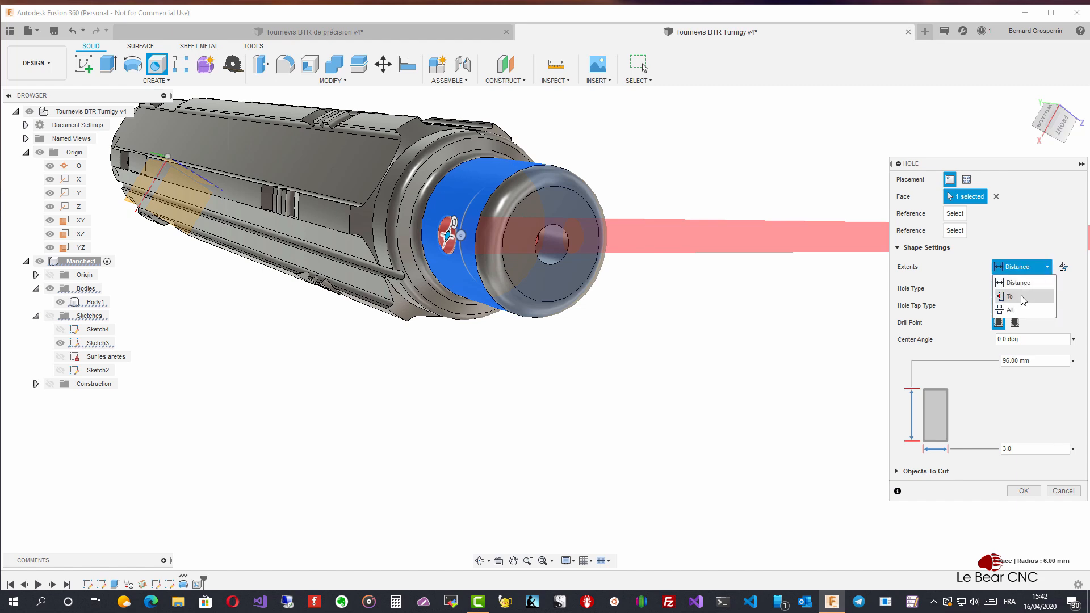
pyautogui.click(1022, 298)
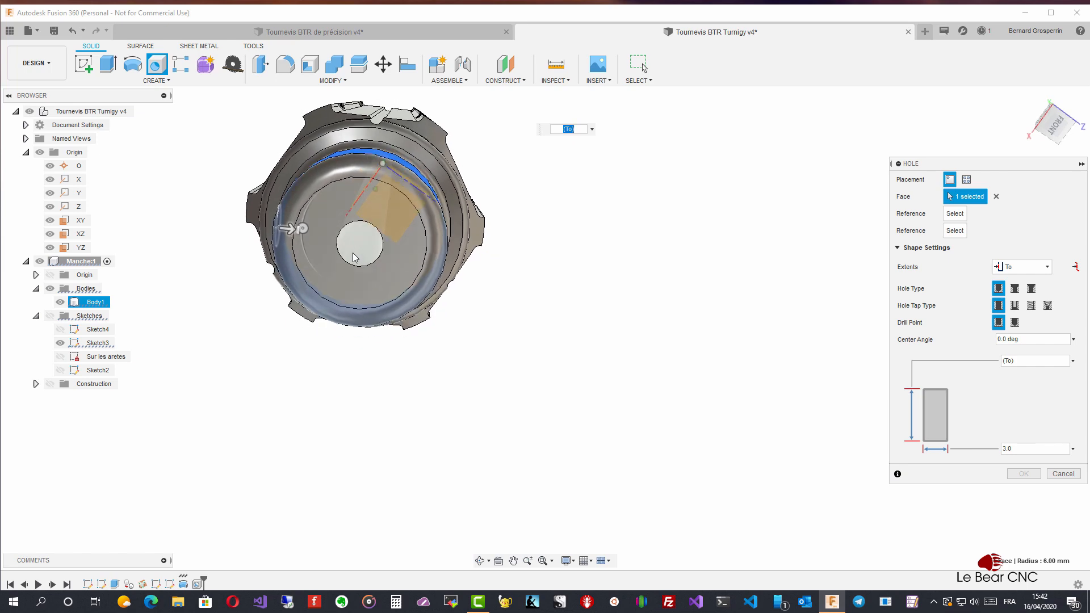
pyautogui.click(333, 205)
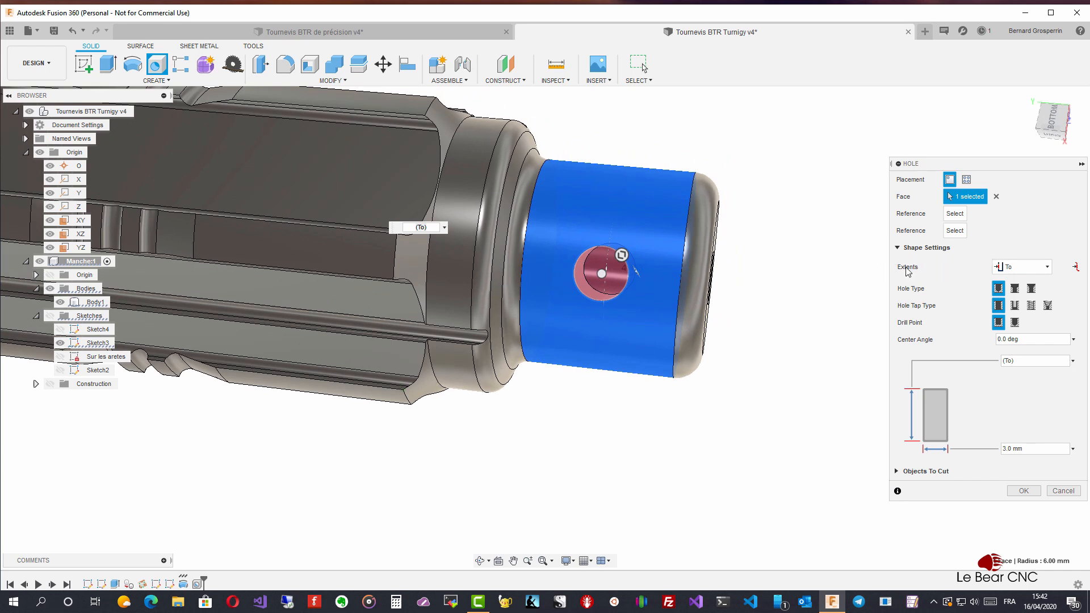
pyautogui.click(1033, 289)
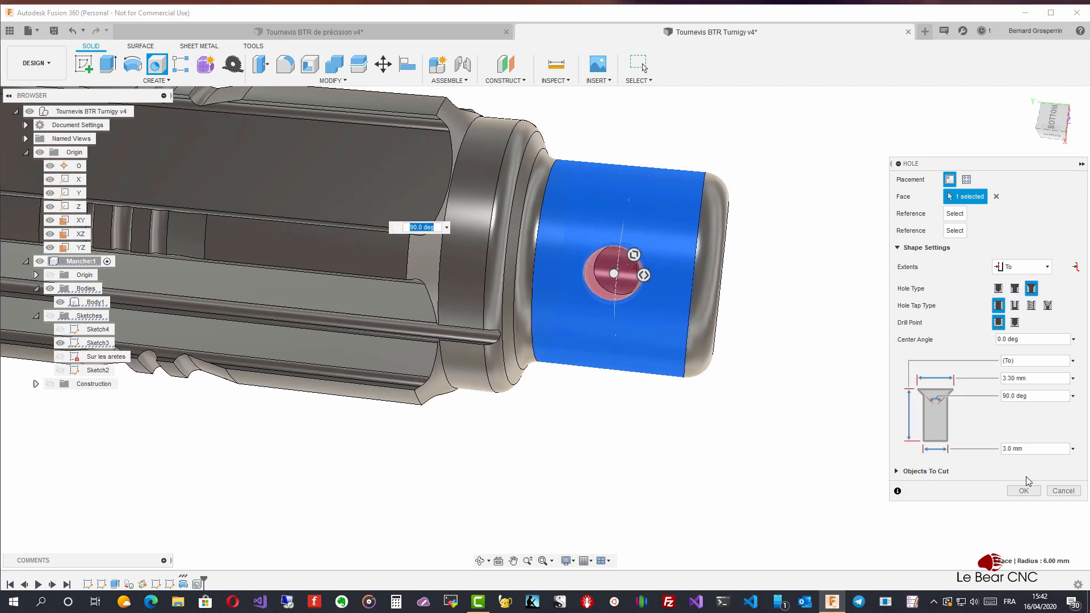
pyautogui.click(1025, 492)
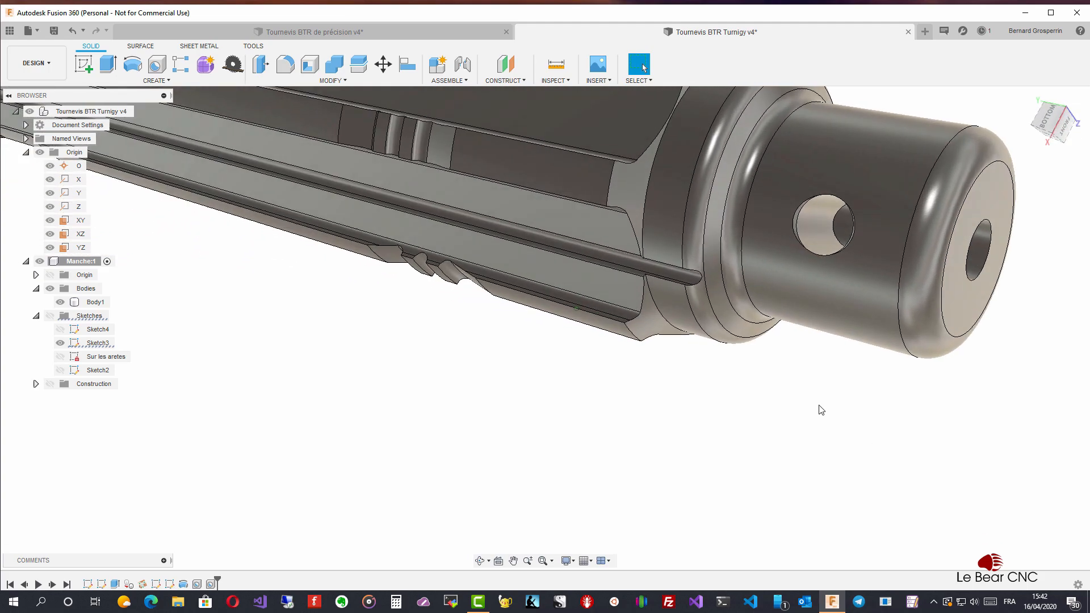
pyautogui.click(838, 267)
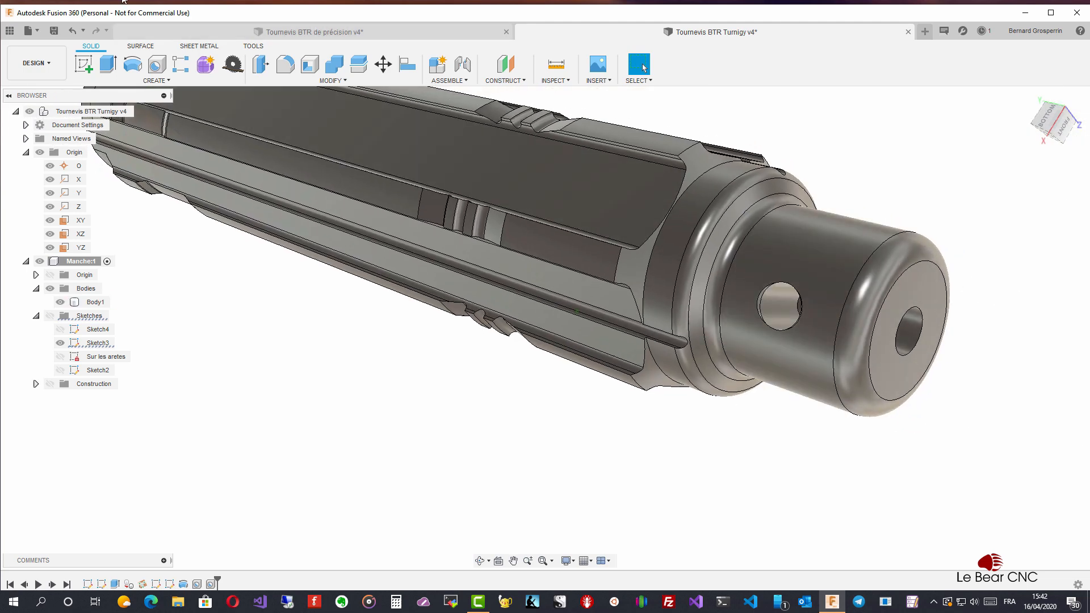
# Try to cut a modeled ISO Metric M3x0.5 right-hand thread in the side hole, including with full length turned off
pyautogui.click(146, 82)
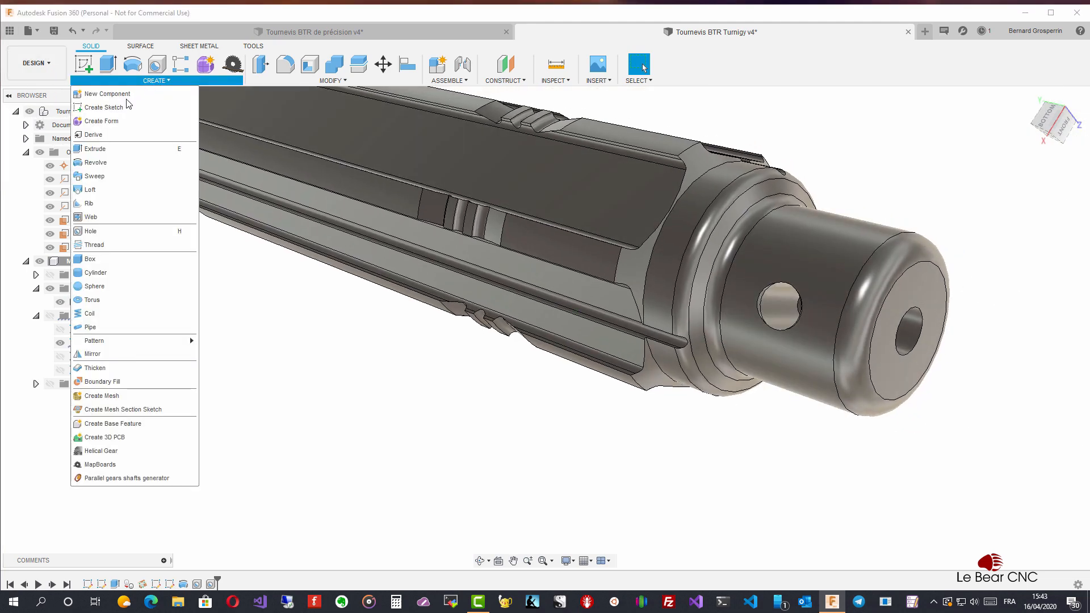
pyautogui.click(94, 246)
pyautogui.scroll(5, 893, 354)
pyautogui.keyDown('shift'); pyautogui.moveTo(935, 320); pyautogui.dragTo(1025, 322, button='middle'); pyautogui.keyUp('shift')
pyautogui.click(1058, 301)
pyautogui.moveTo(759, 155); pyautogui.dragTo(387, 239)
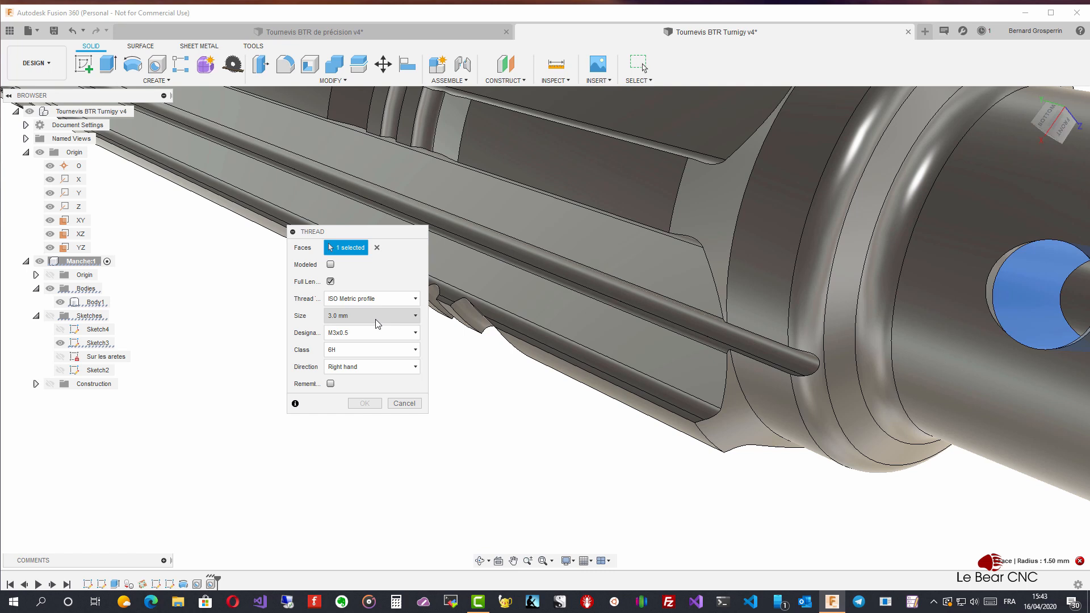
pyautogui.click(330, 265)
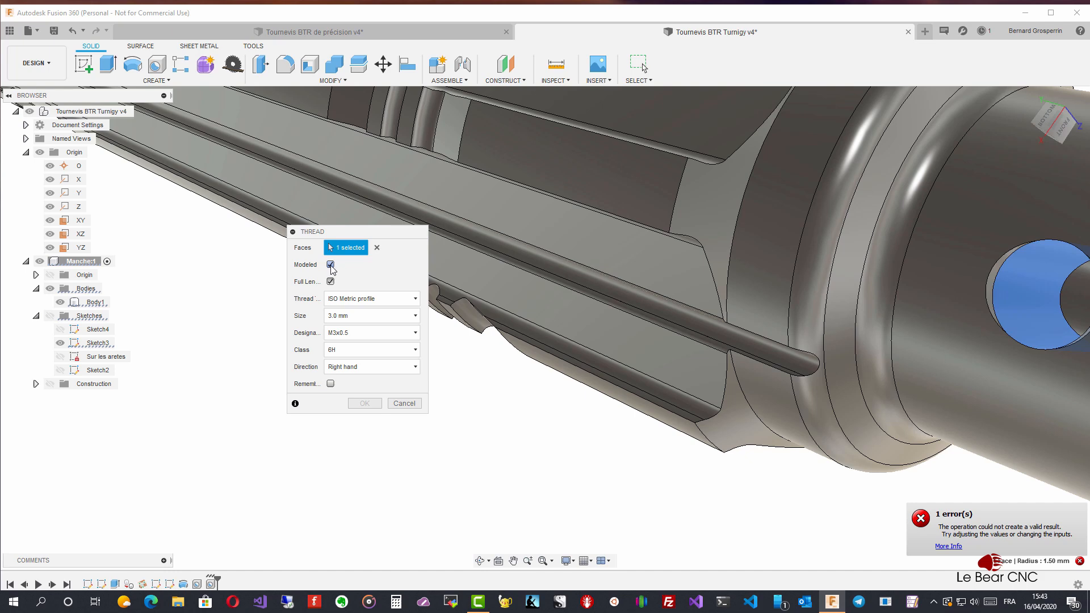
pyautogui.scroll(-1, 415, 330)
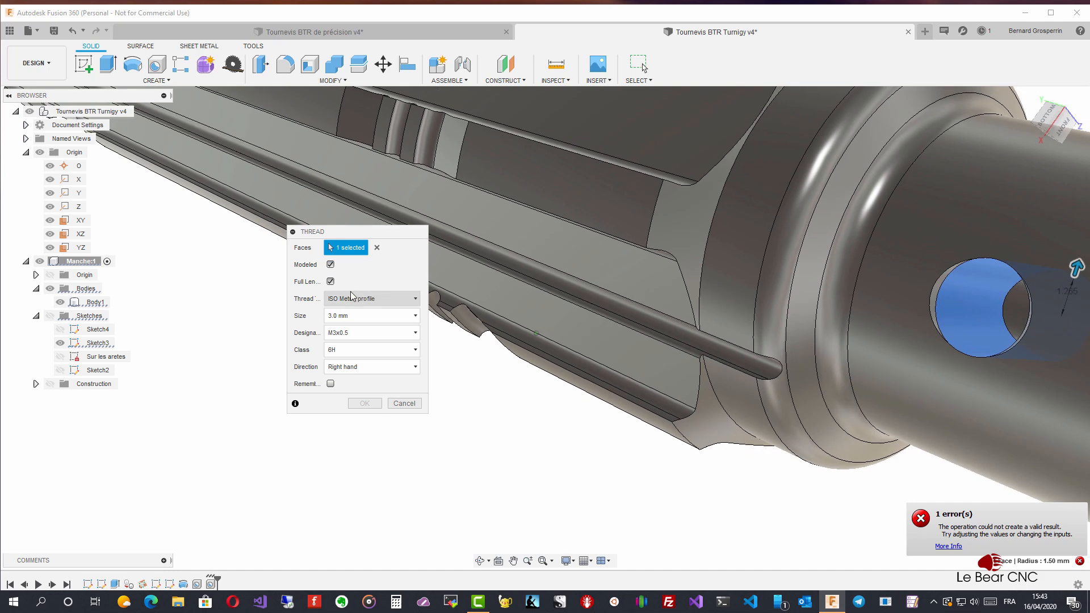
pyautogui.click(331, 281)
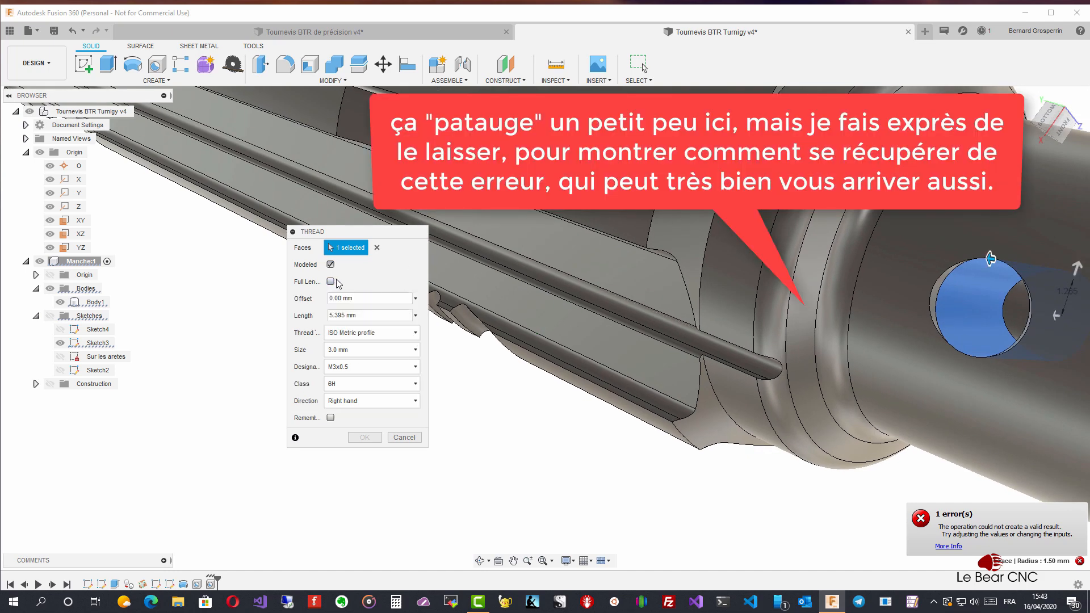
pyautogui.keyDown('shift'); pyautogui.moveTo(505, 438); pyautogui.dragTo(491, 439, button='middle'); pyautogui.keyUp('shift')
pyautogui.keyDown('shift'); pyautogui.moveTo(1026, 542); pyautogui.dragTo(1060, 552, button='middle'); pyautogui.keyUp('shift')
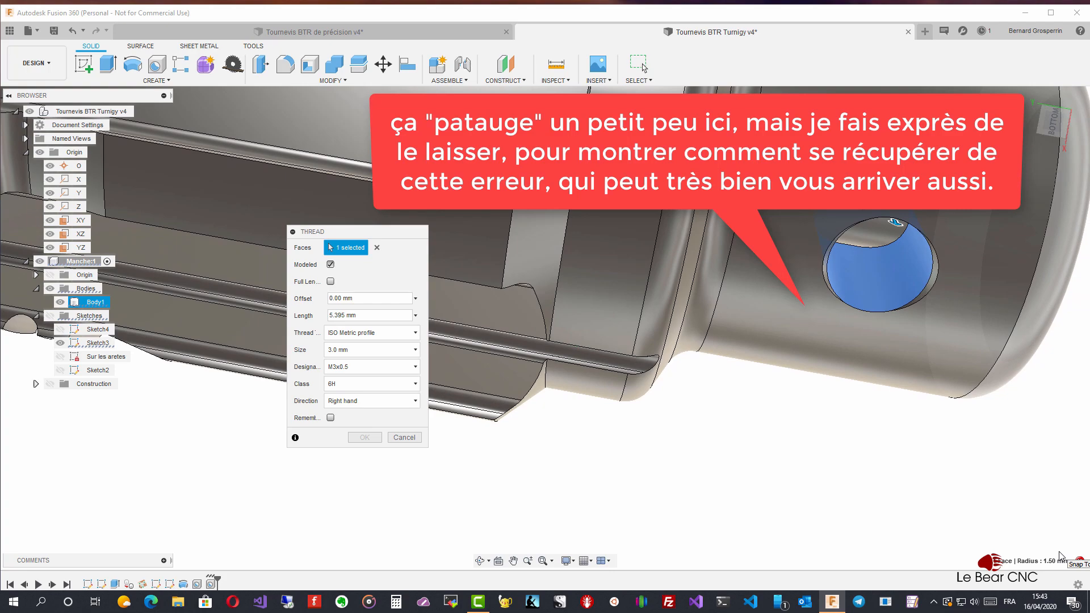
pyautogui.click(404, 438)
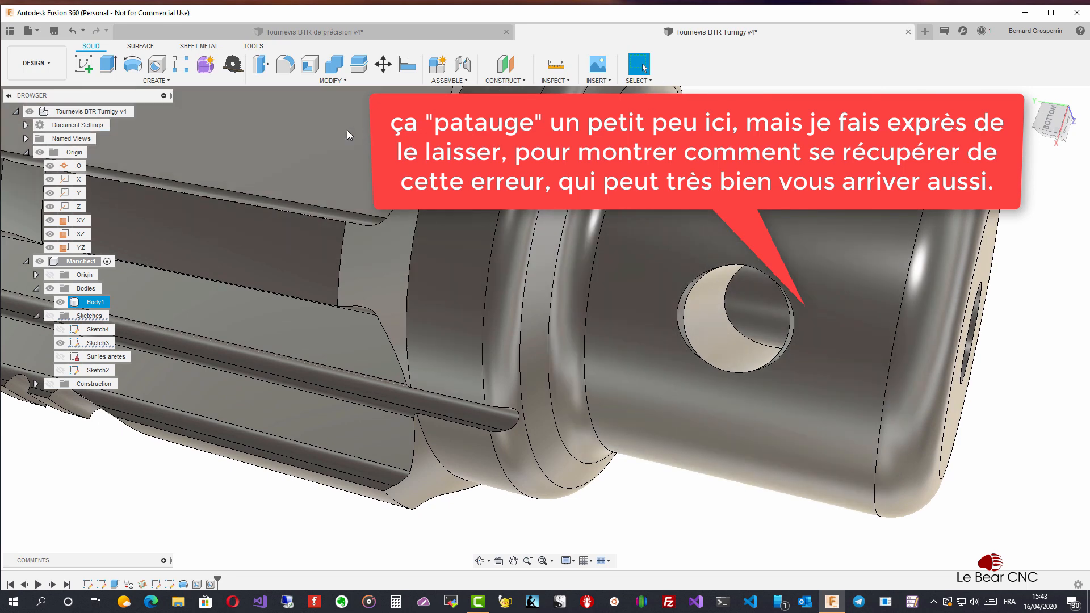
pyautogui.click(156, 80)
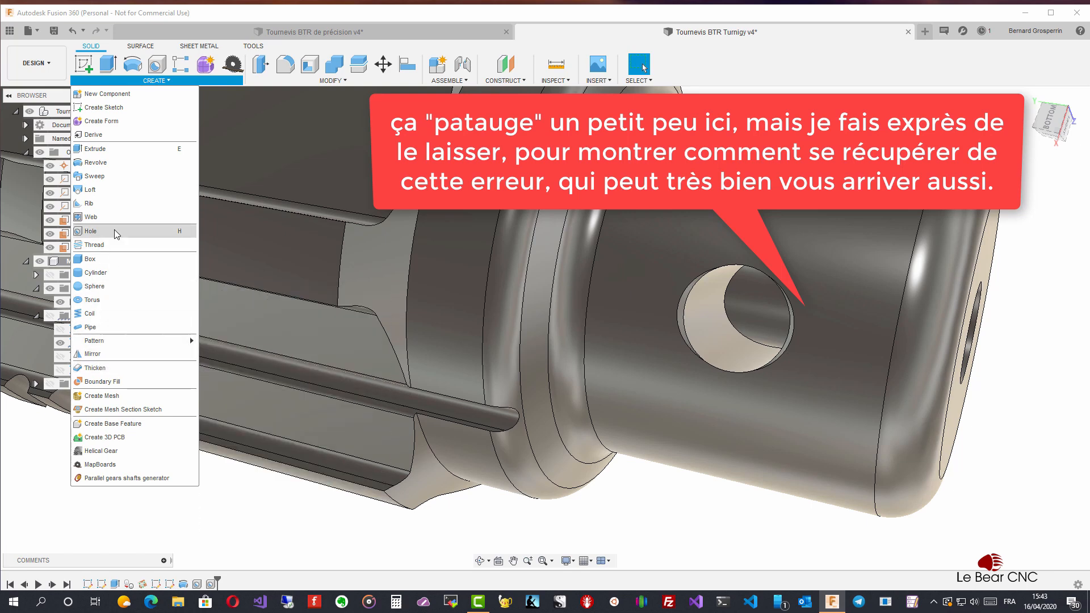
pyautogui.click(95, 245)
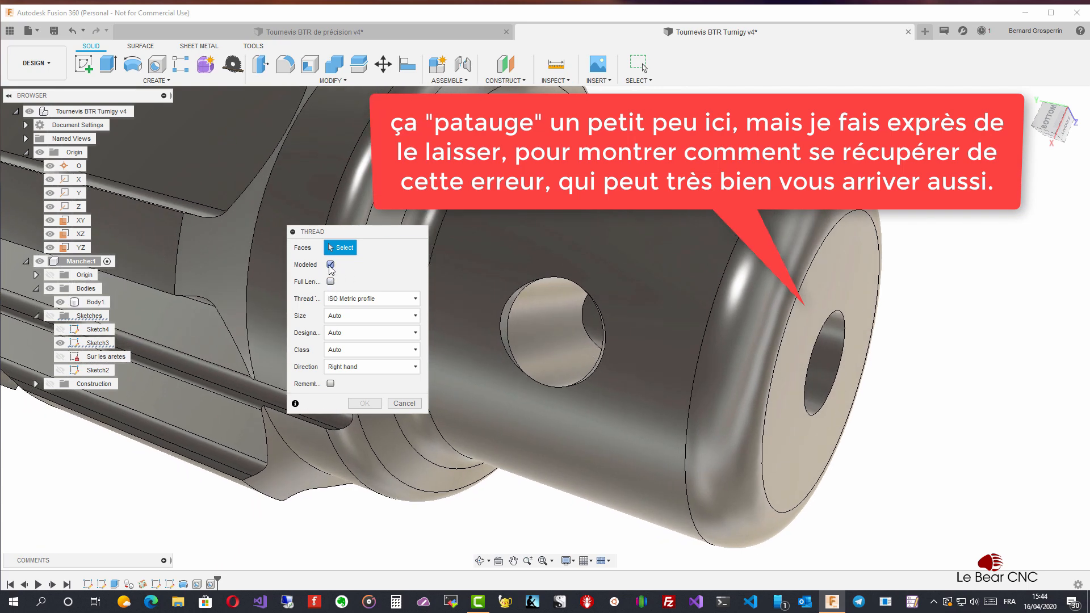
pyautogui.click(539, 303)
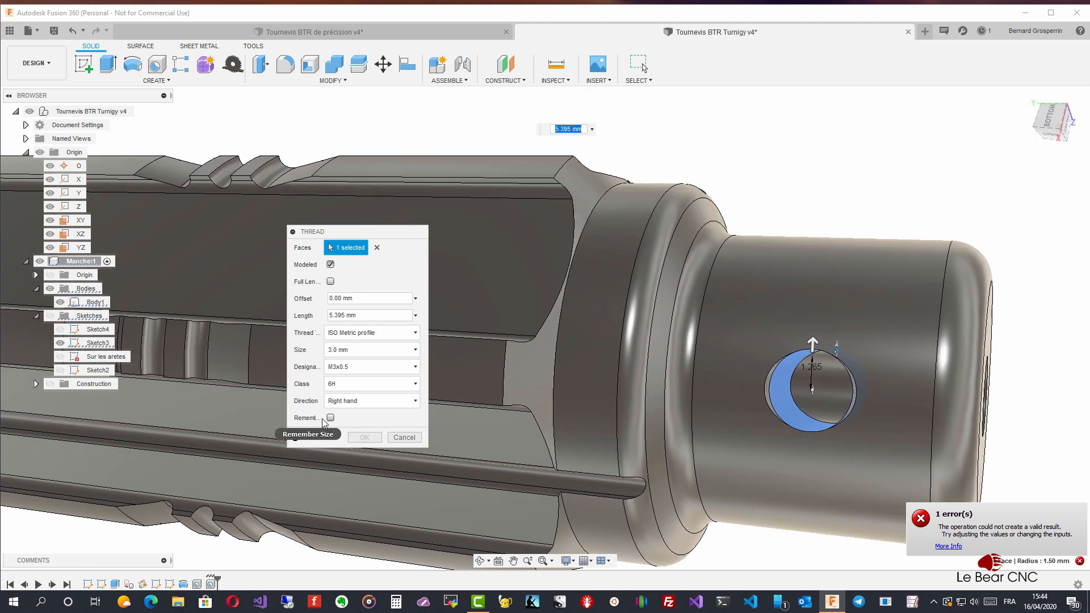
pyautogui.click(404, 437)
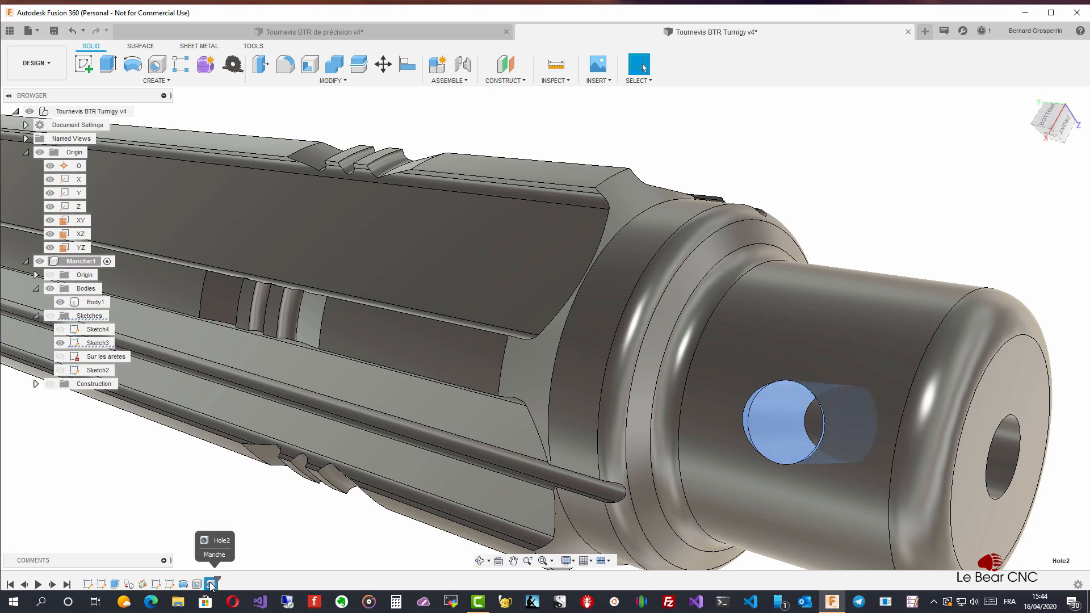
# Edit the neck's side hole feature and set its countersink diameter to 3.6 mm
pyautogui.rightClick(211, 586)
pyautogui.click(252, 487)
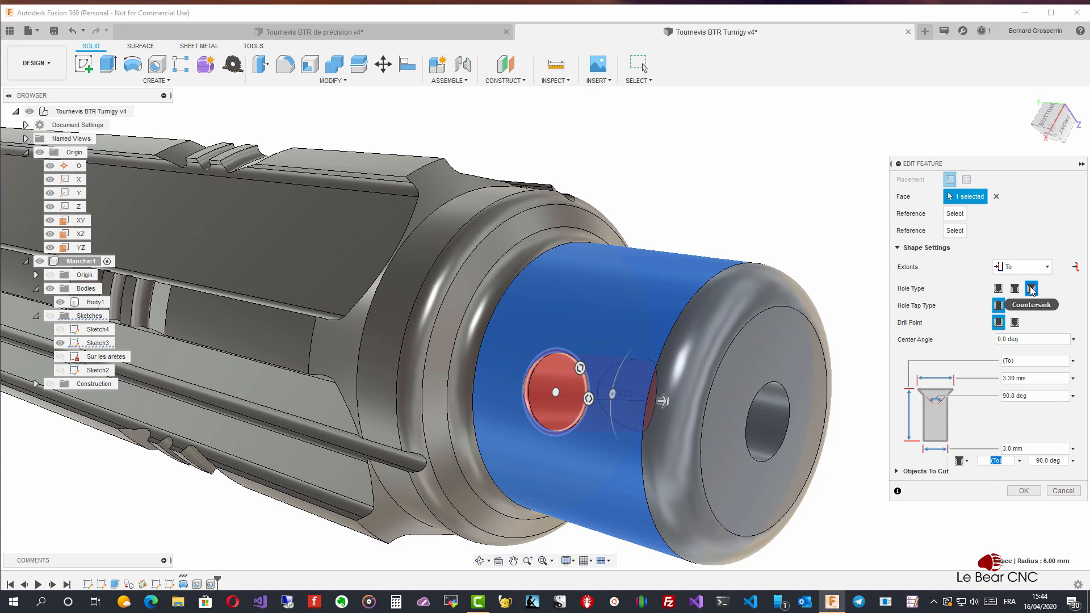
pyautogui.click(1032, 379)
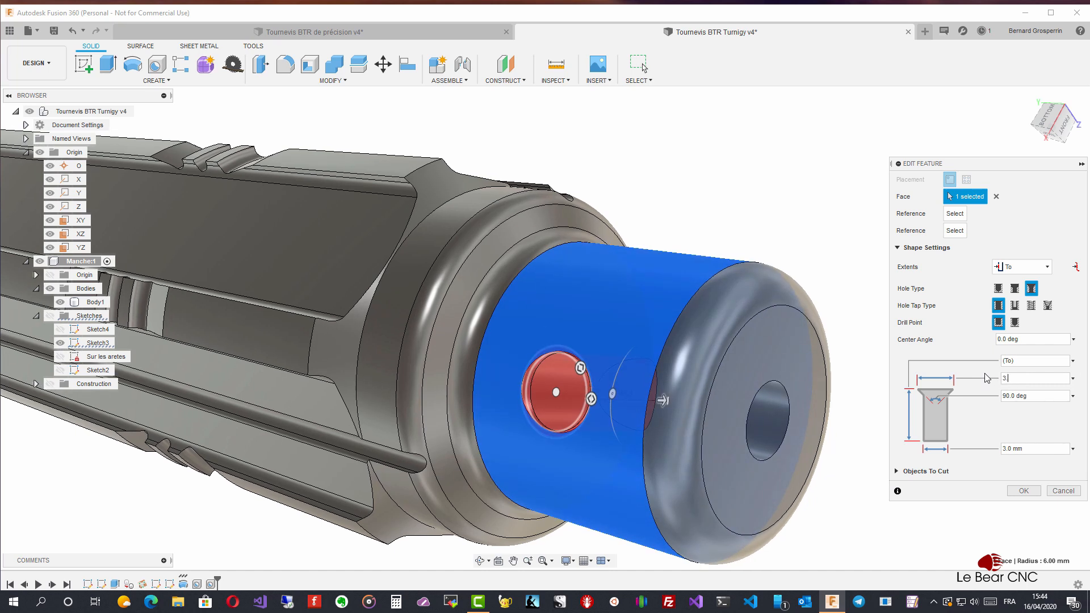
pyautogui.write('.6')
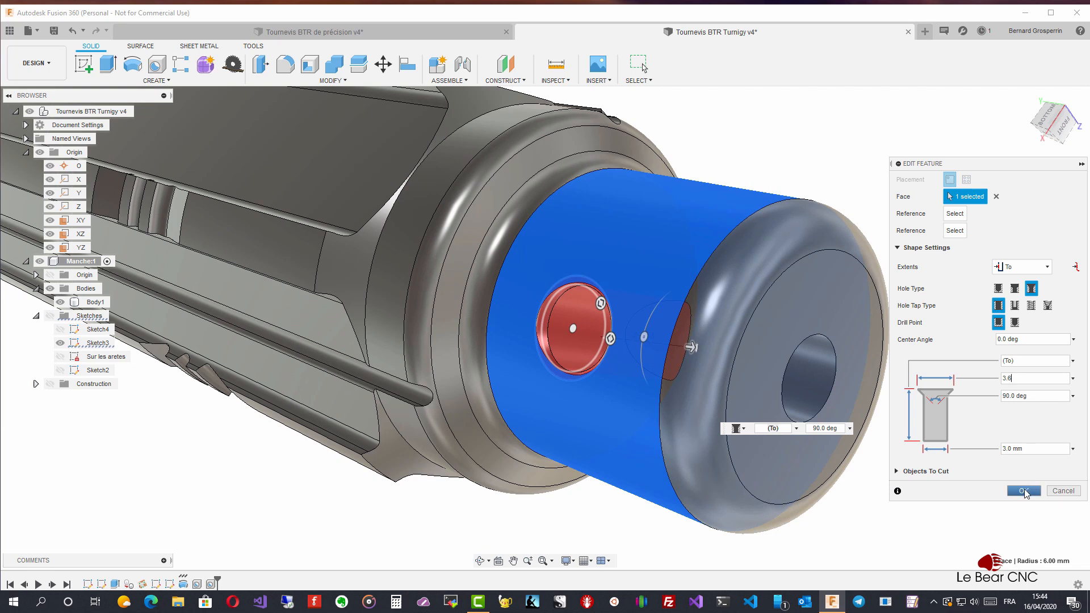
pyautogui.click(1023, 491)
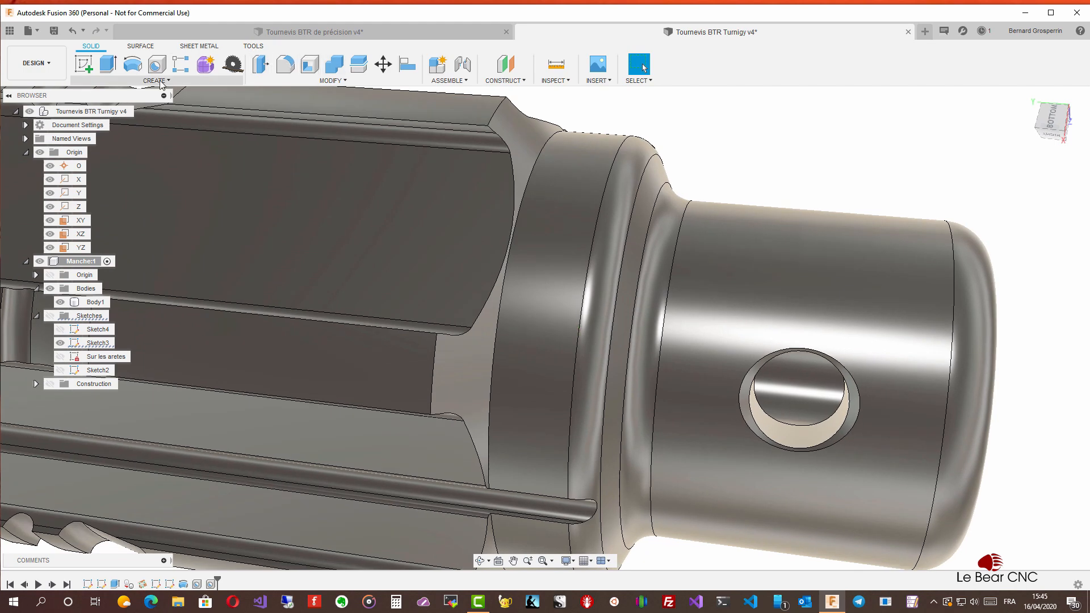
# Cut a modeled, full-length ISO Metric M3x0.5 right-hand thread, class 6H, in the neck's side hole
pyautogui.click(160, 81)
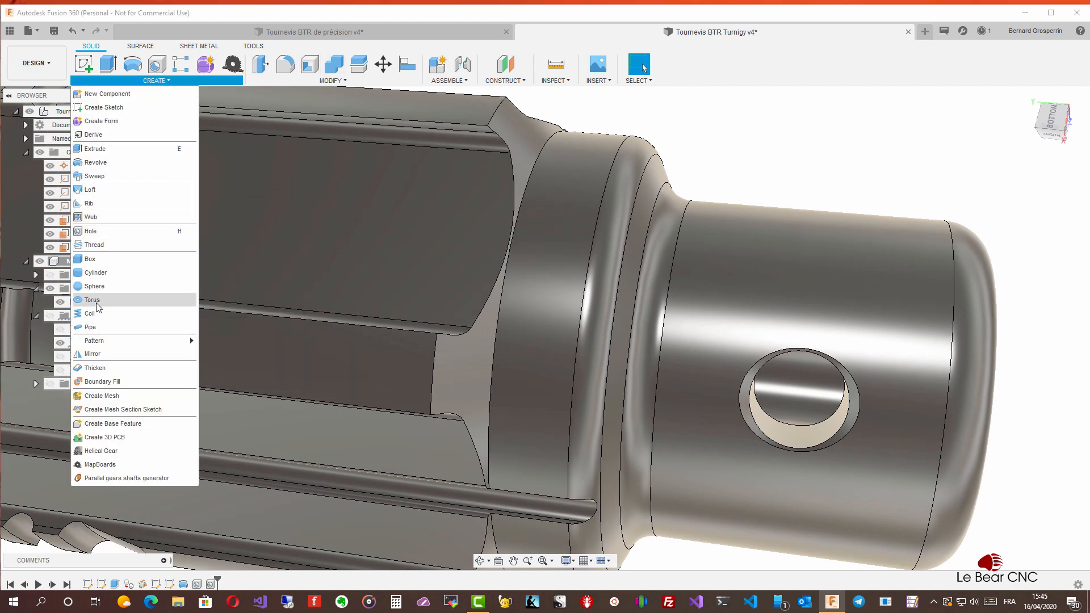
pyautogui.click(96, 244)
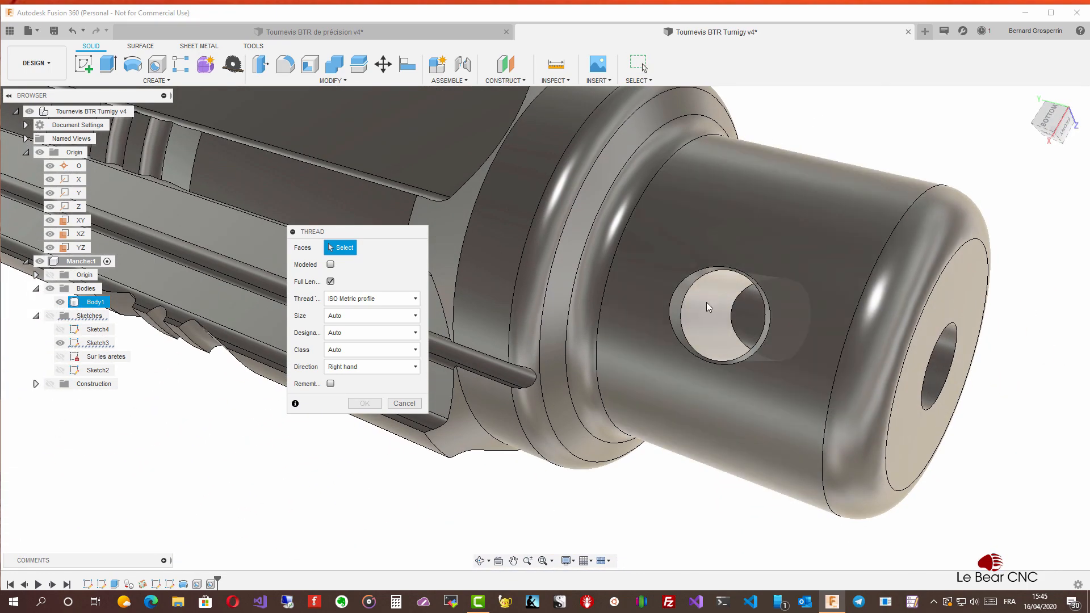
pyautogui.click(707, 302)
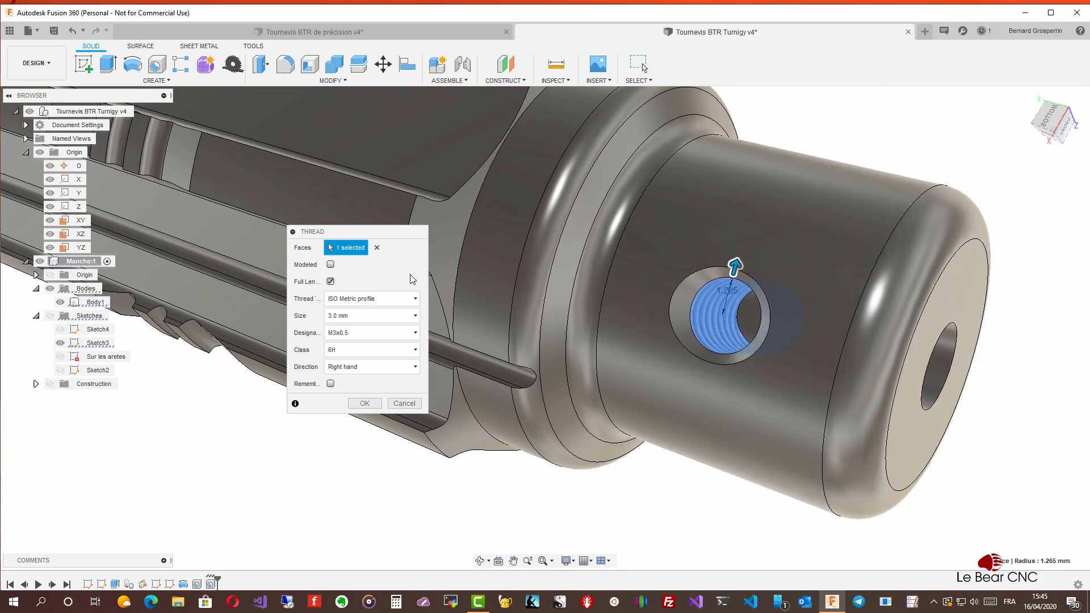
pyautogui.click(329, 265)
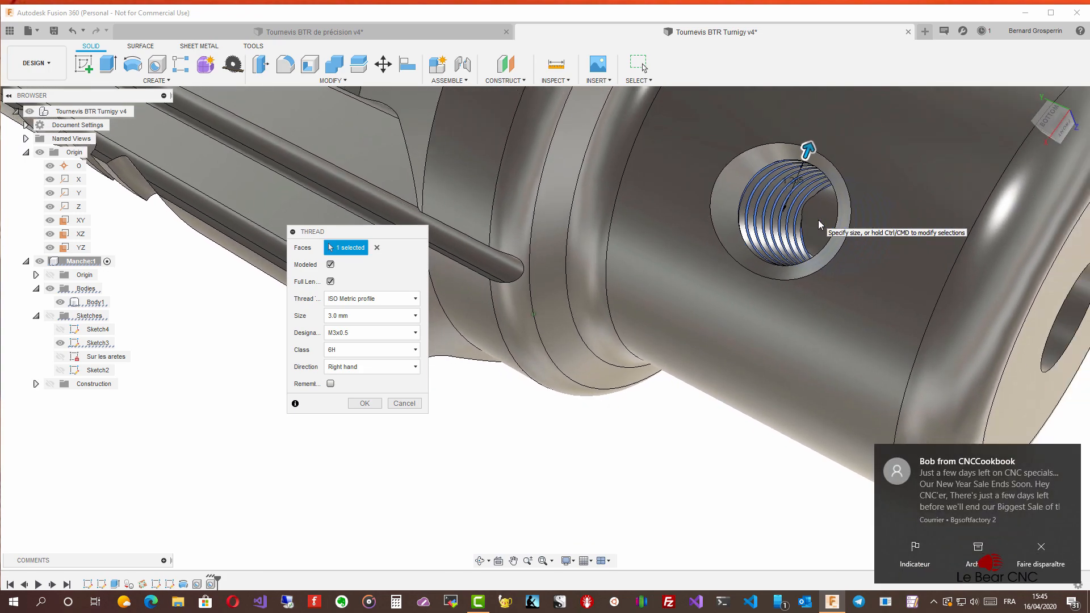
pyautogui.click(364, 404)
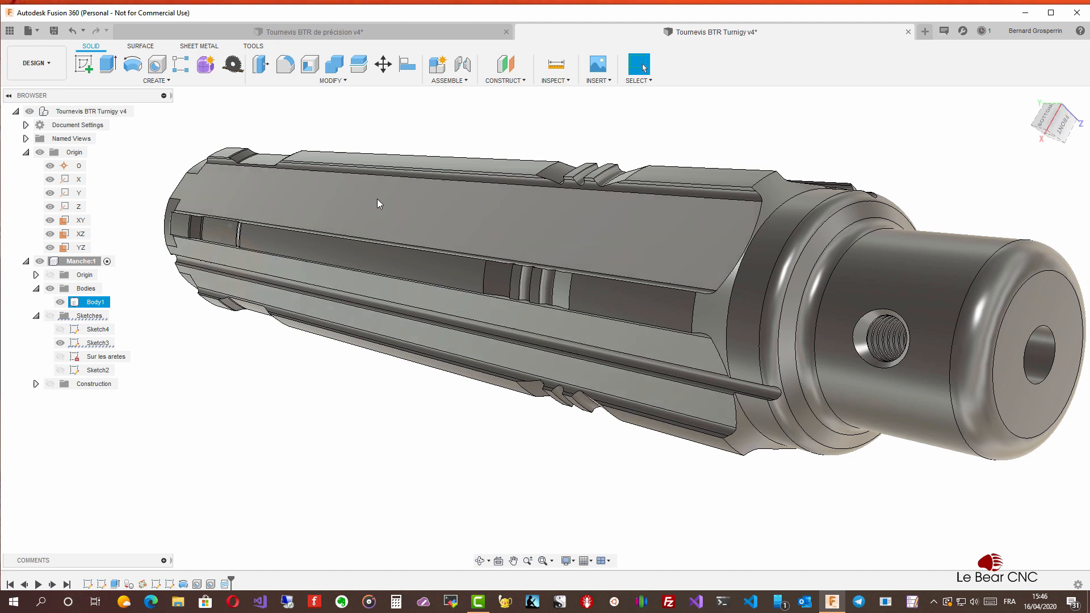
# Turn on the visibility of the handle component's Sketches folder and collapse the folder
pyautogui.click(49, 316)
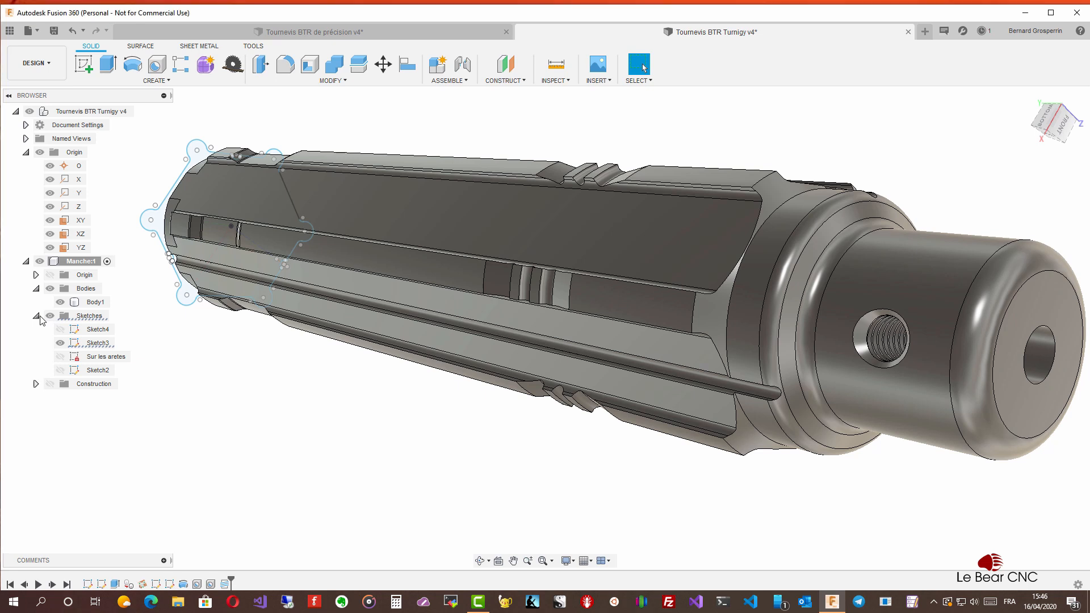
pyautogui.click(35, 317)
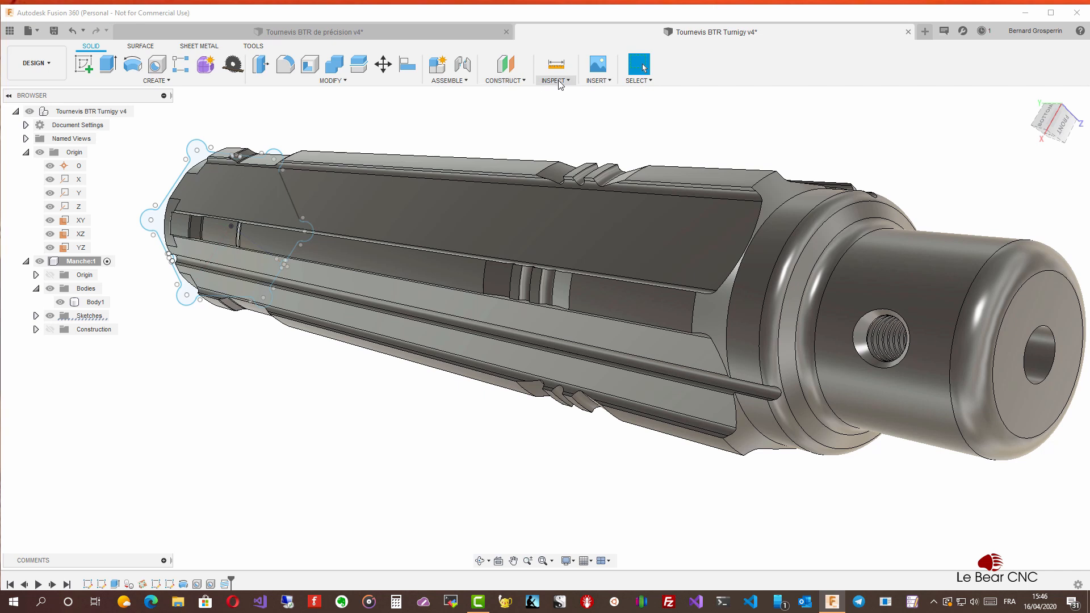
# Open the McMaster-Carr component catalogue for insertion and list its screws and bolts filtered to metric
pyautogui.click(598, 81)
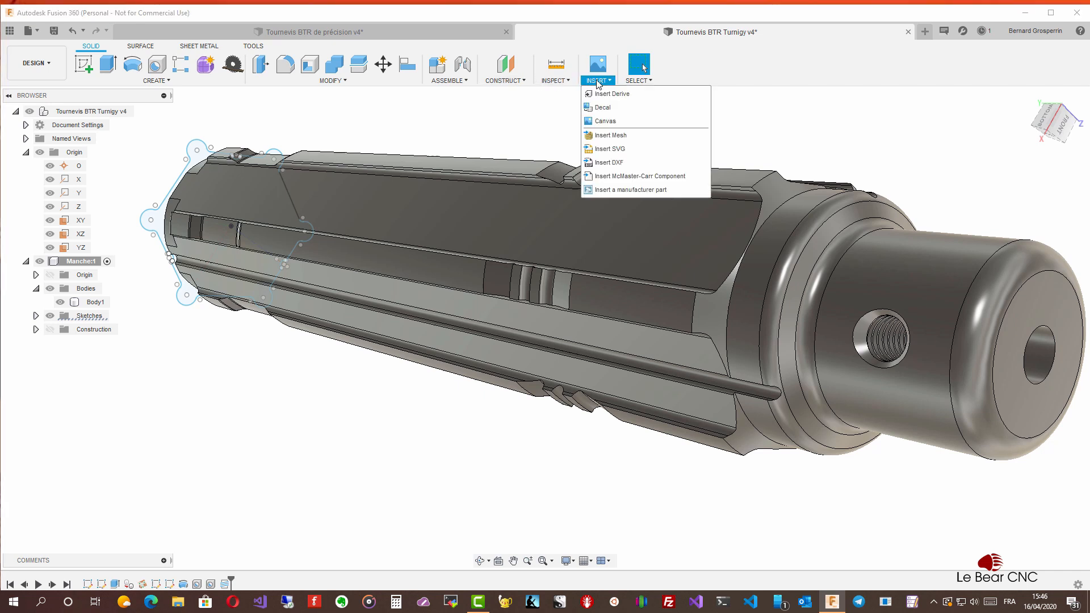
pyautogui.click(611, 178)
pyautogui.moveTo(608, 167); pyautogui.dragTo(537, 122)
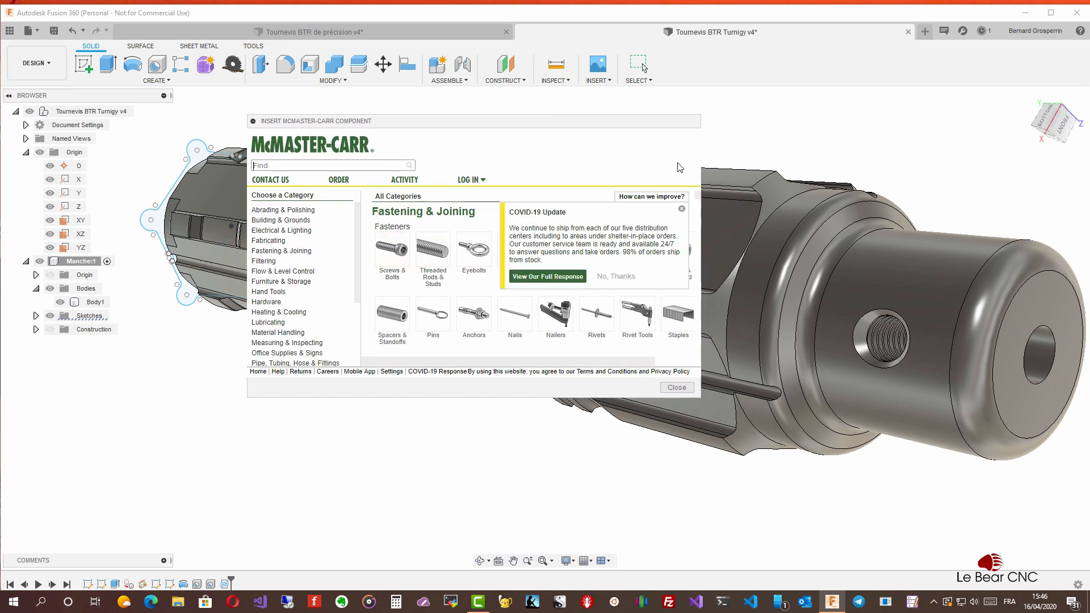
pyautogui.click(397, 264)
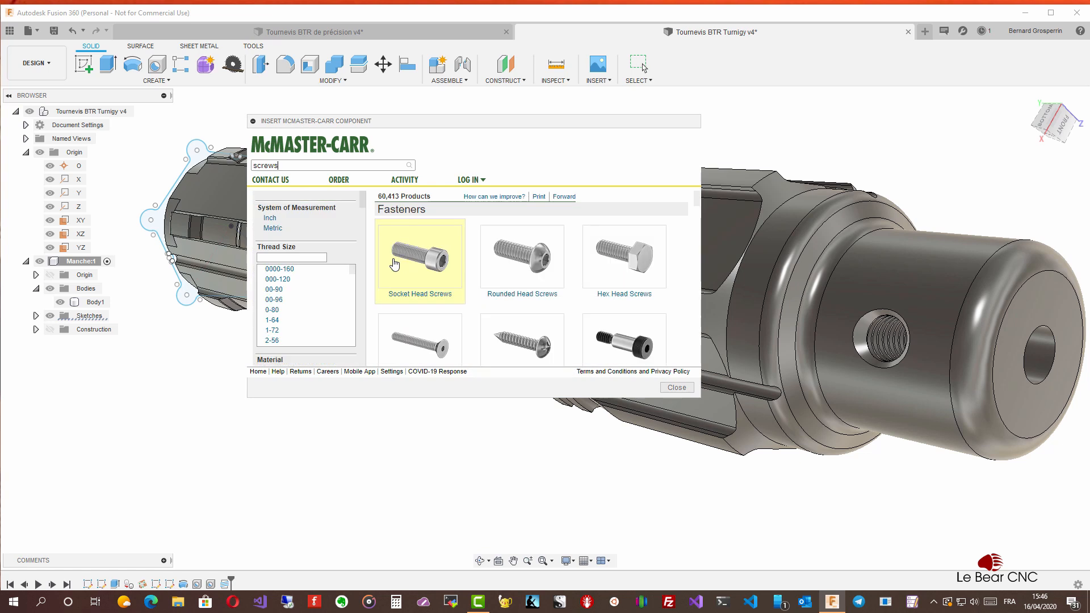
pyautogui.click(271, 229)
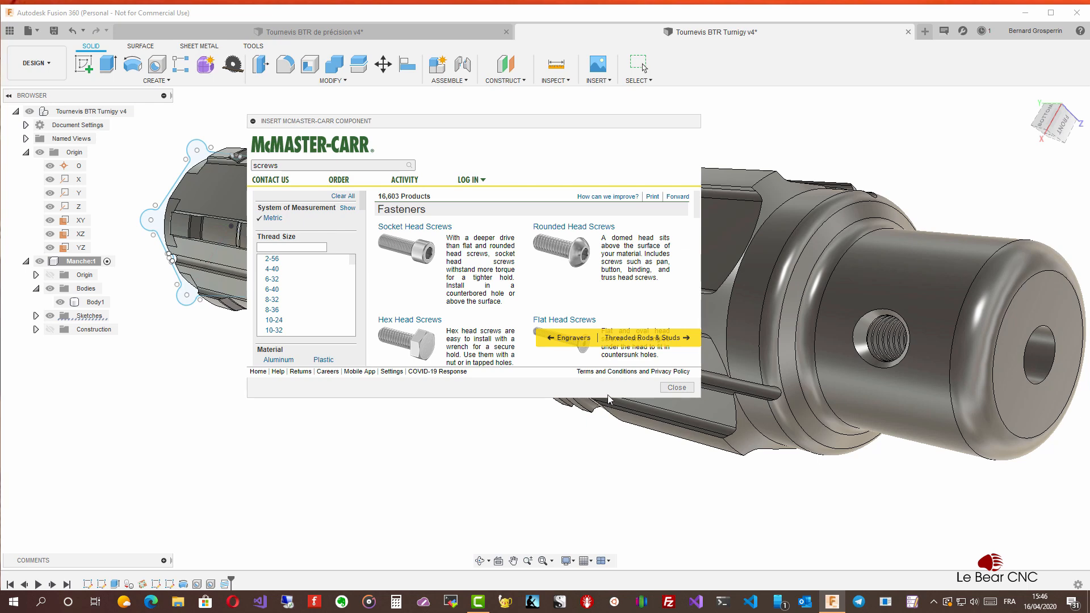
# Reposition and enlarge the McMaster-Carr catalogue window, browse the metric fasteners and open the Set Screws category
pyautogui.moveTo(591, 128); pyautogui.dragTo(488, 47)
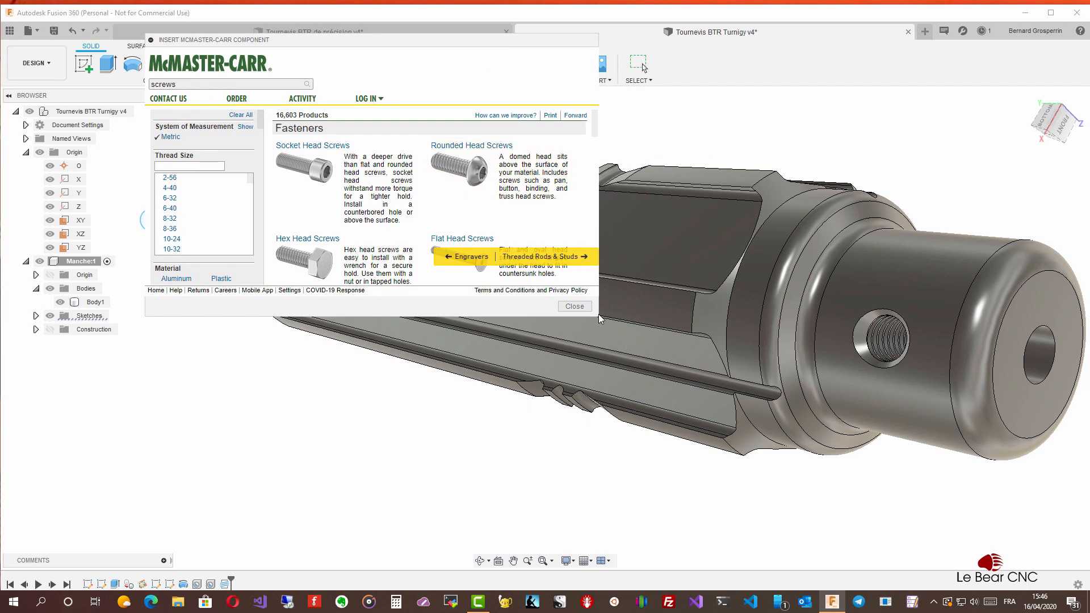
pyautogui.moveTo(598, 317); pyautogui.dragTo(710, 534)
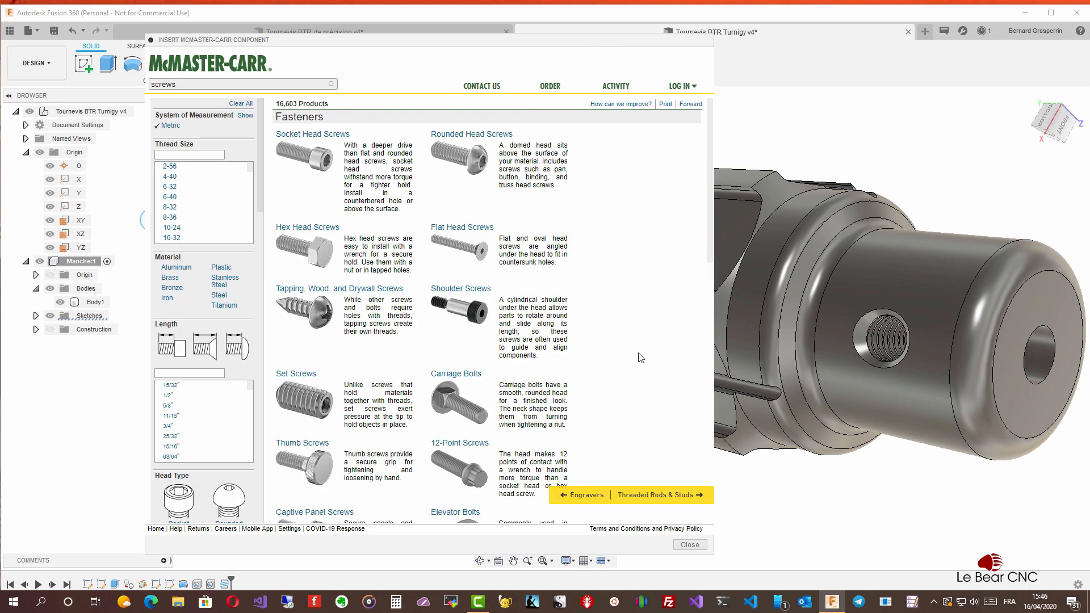
pyautogui.scroll(-5, 641, 357)
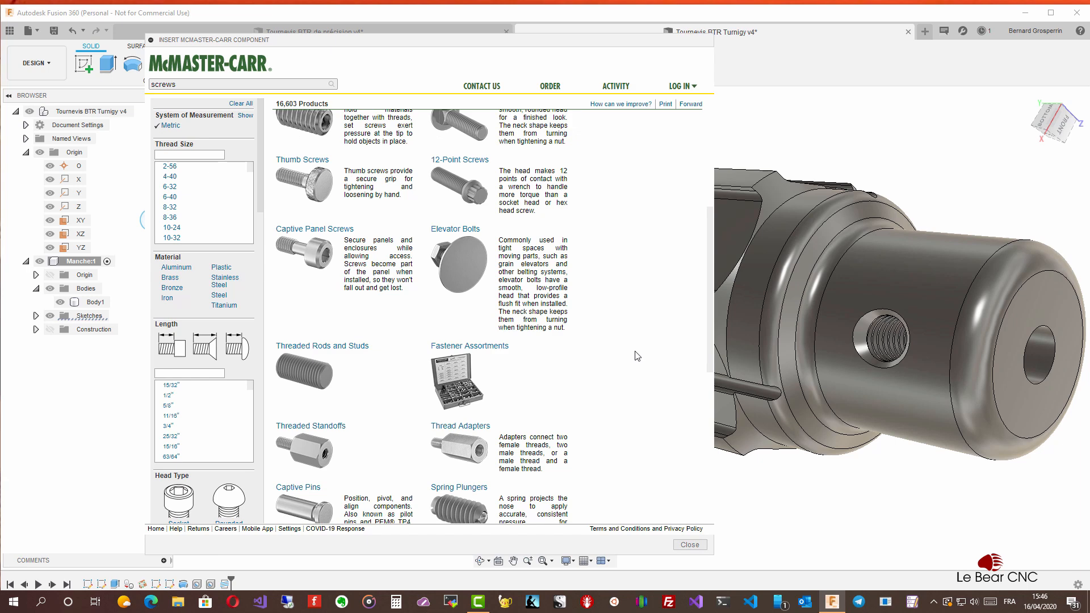
pyautogui.scroll(-2, 640, 356)
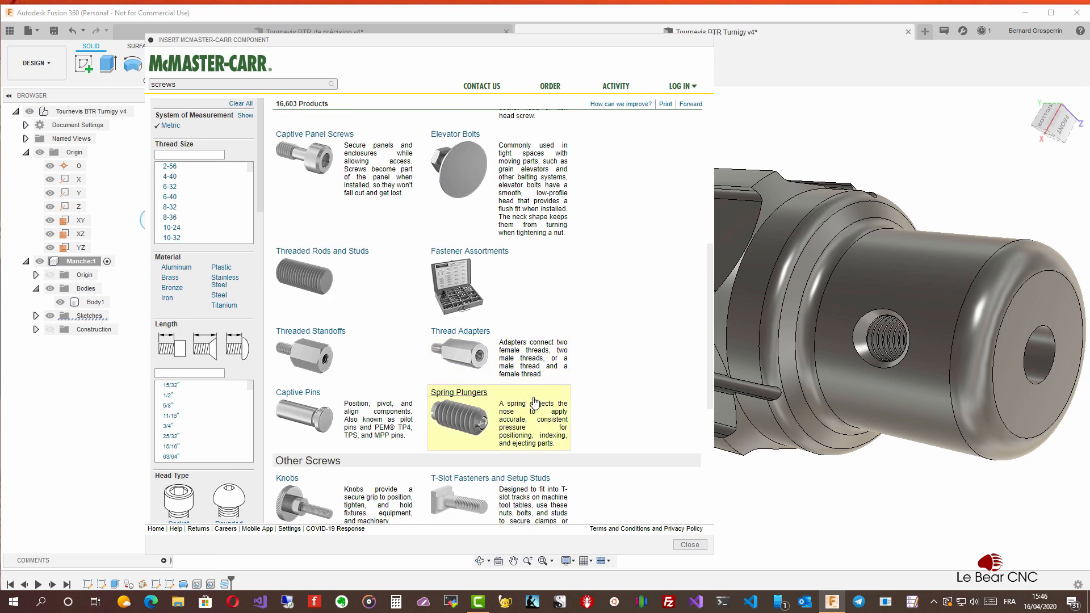
pyautogui.scroll(-2, 533, 403)
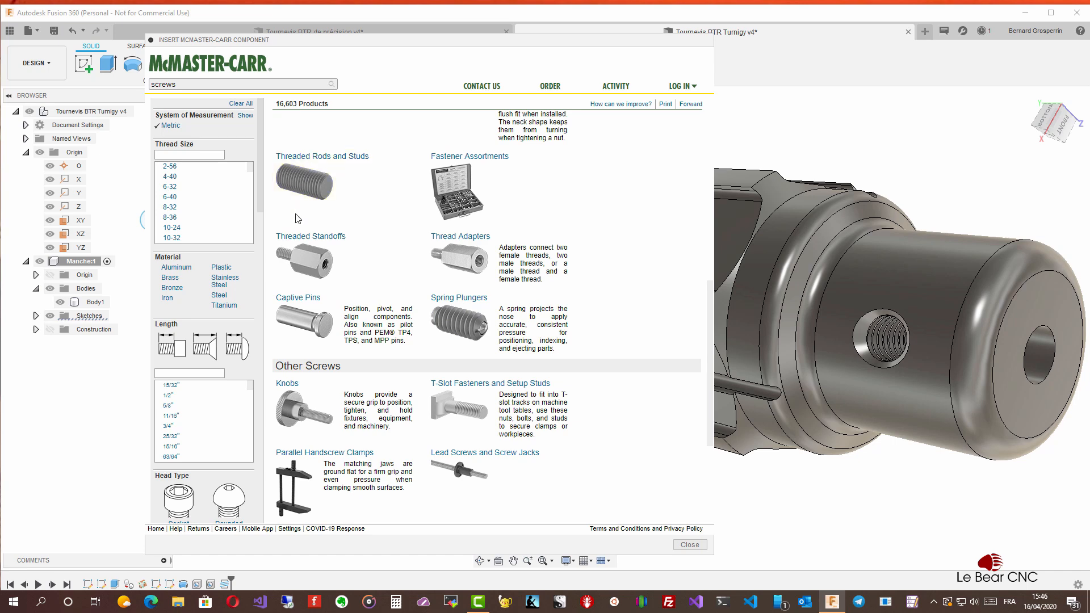
pyautogui.scroll(-4, 322, 298)
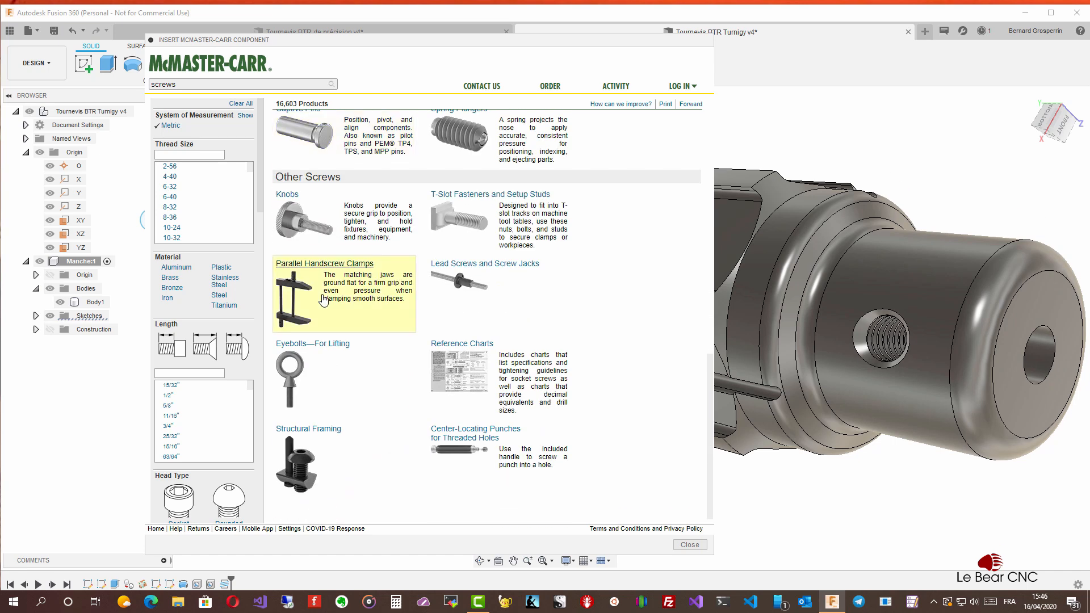
pyautogui.scroll(-1, 323, 299)
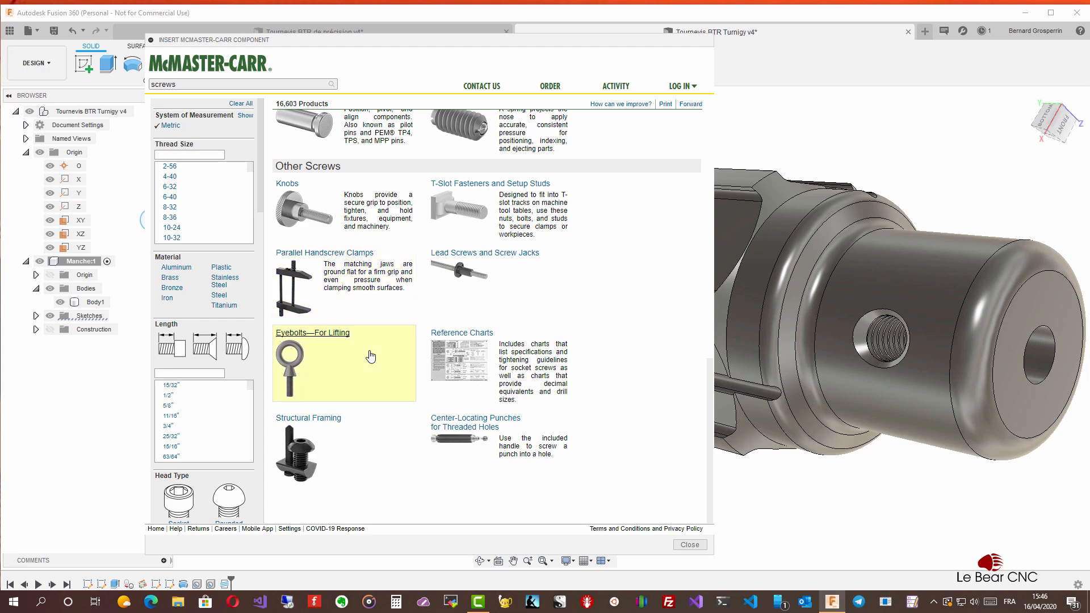
pyautogui.scroll(15, 359, 409)
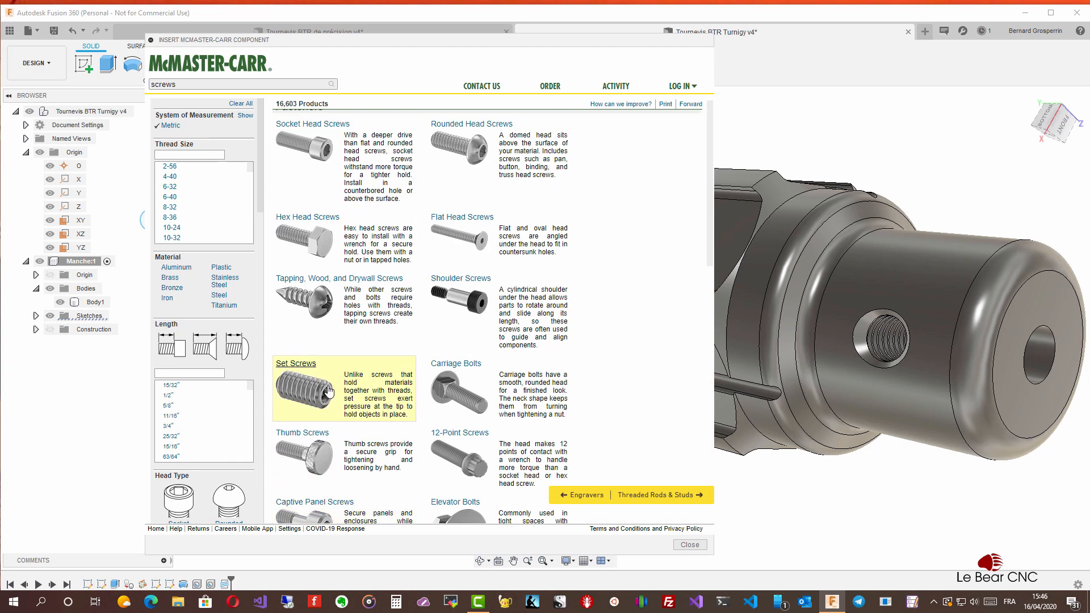
pyautogui.click(329, 390)
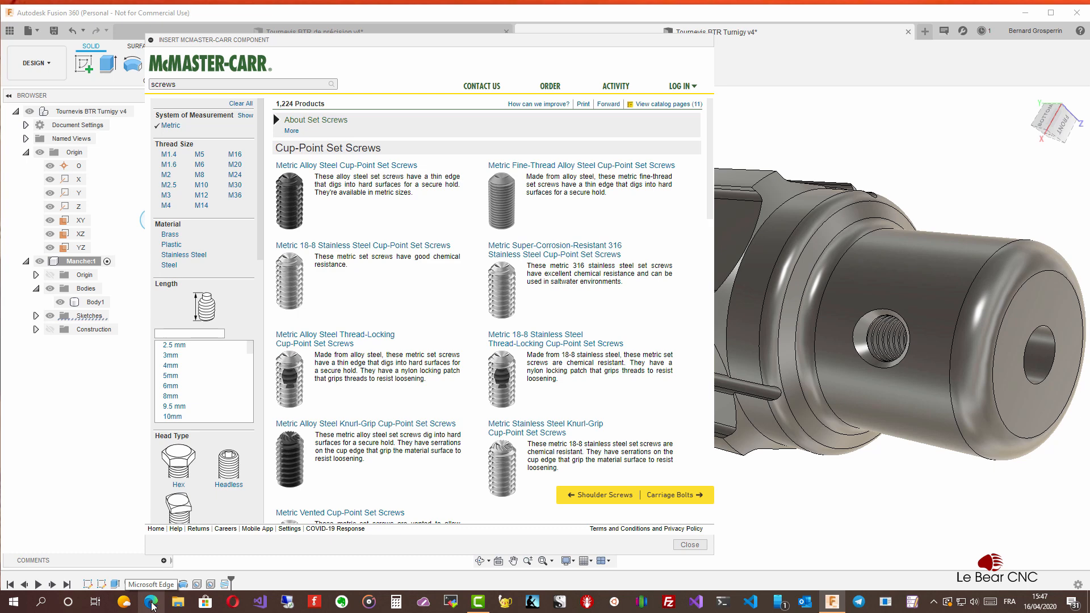
# Switch to the Opera browser, search for bricovis, view the Bricovis online screw shop and close the browser
pyautogui.click(232, 602)
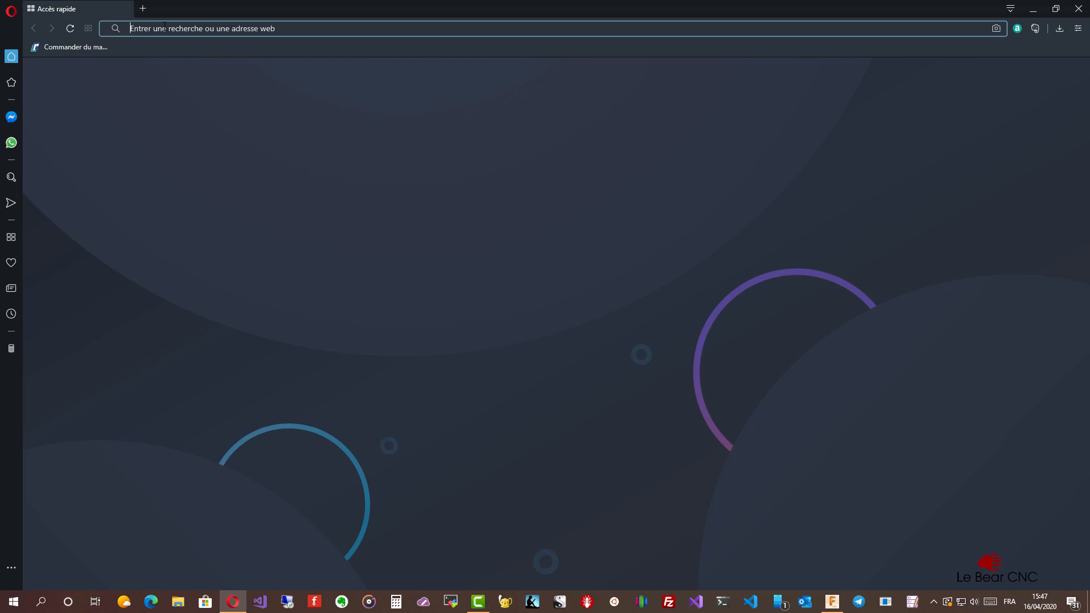
pyautogui.write('bricov')
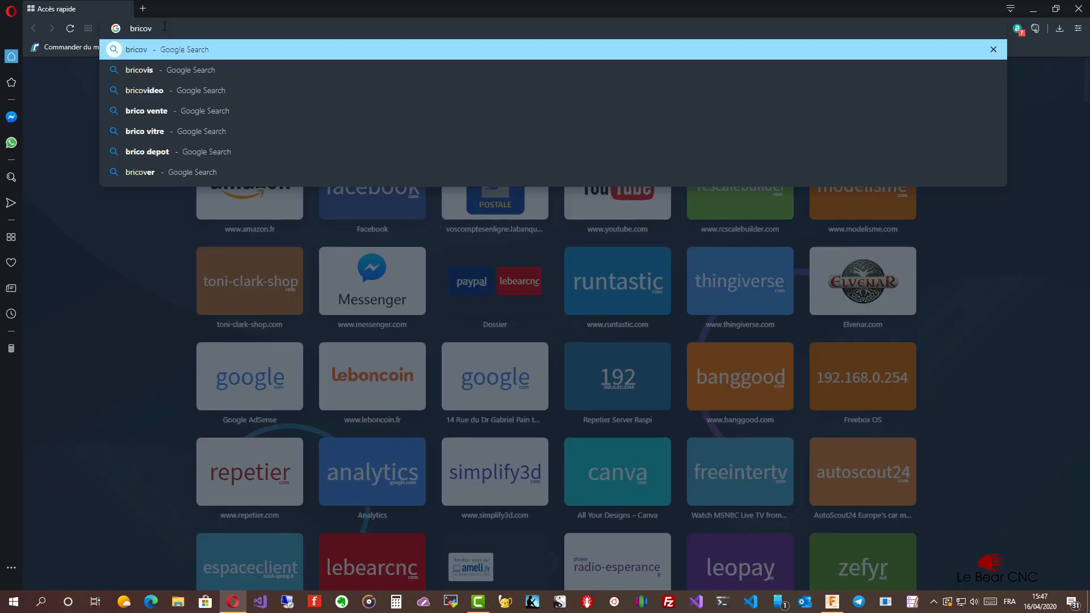
pyautogui.write('is')
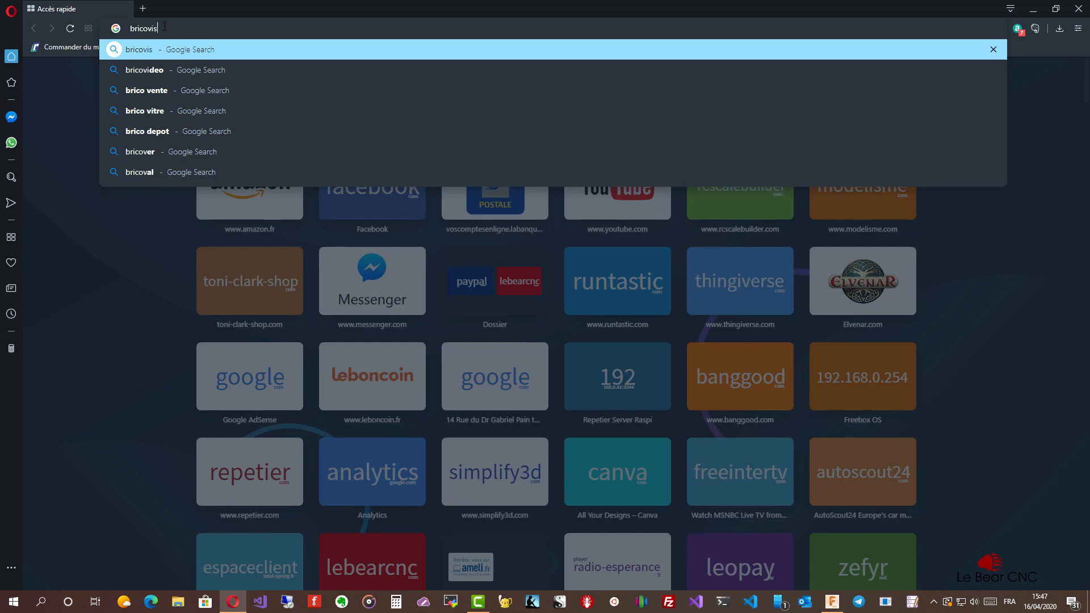
pyautogui.press('Return')
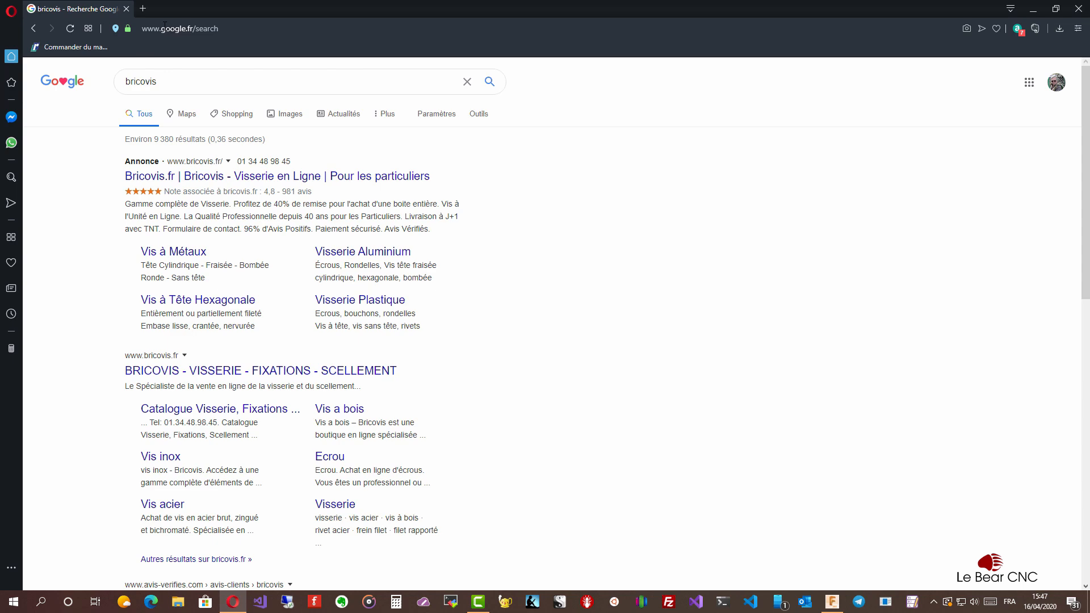
pyautogui.click(223, 181)
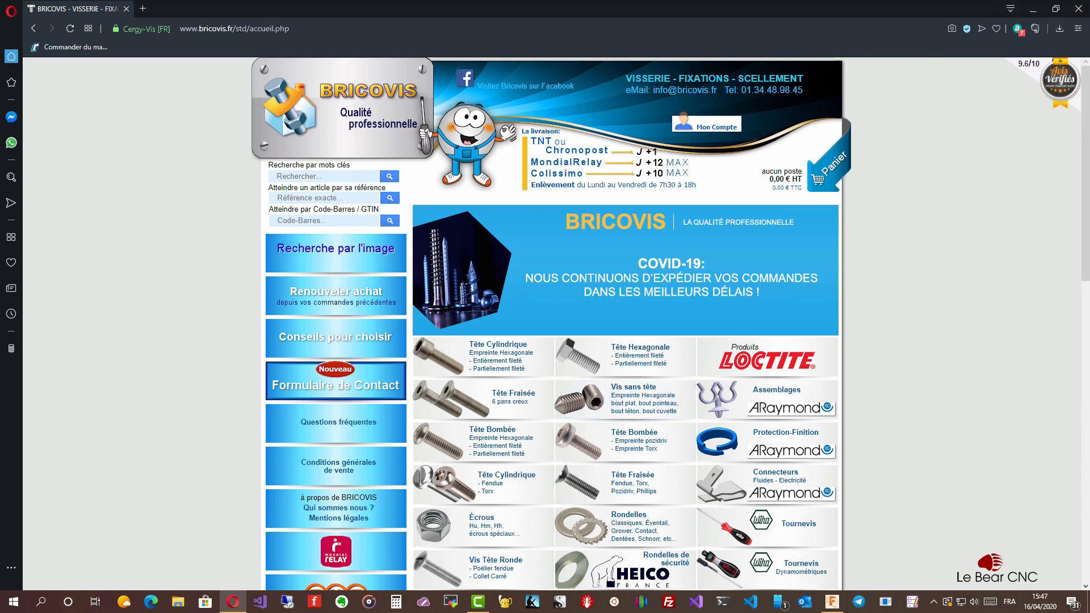
pyautogui.click(1081, 7)
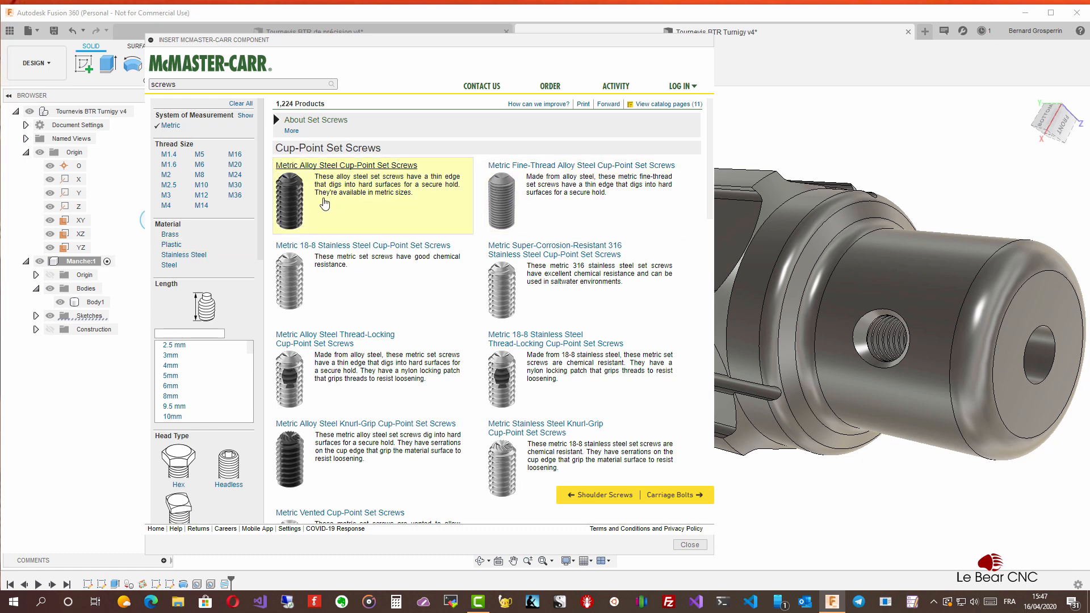
# Open the Metric Alloy Steel Cup-Point Set Screws, filter them to M3 thread and 5 mm length, and open the product details
pyautogui.click(324, 203)
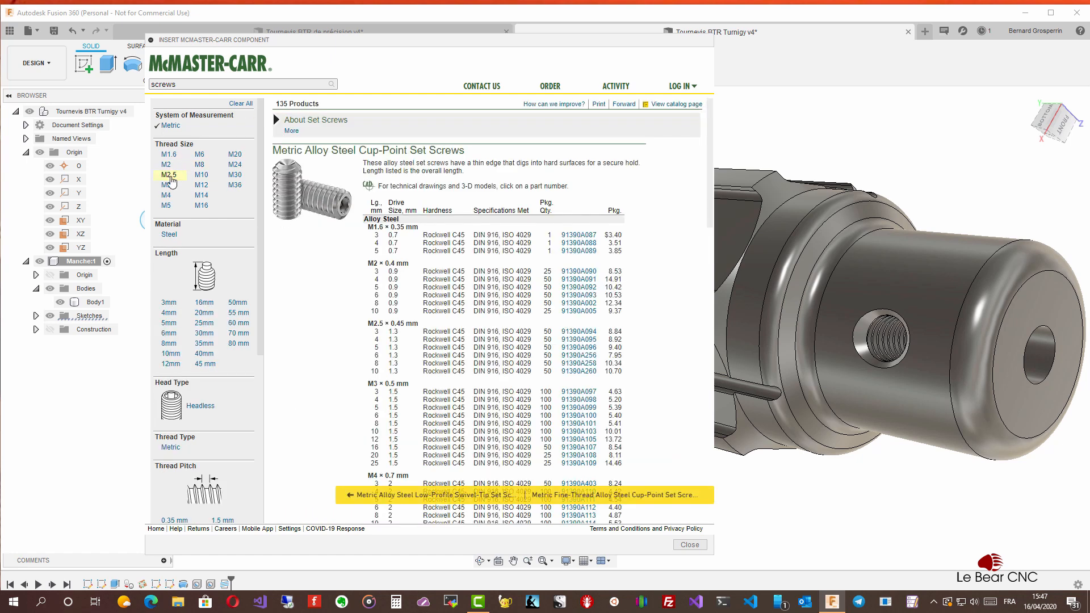
pyautogui.click(166, 185)
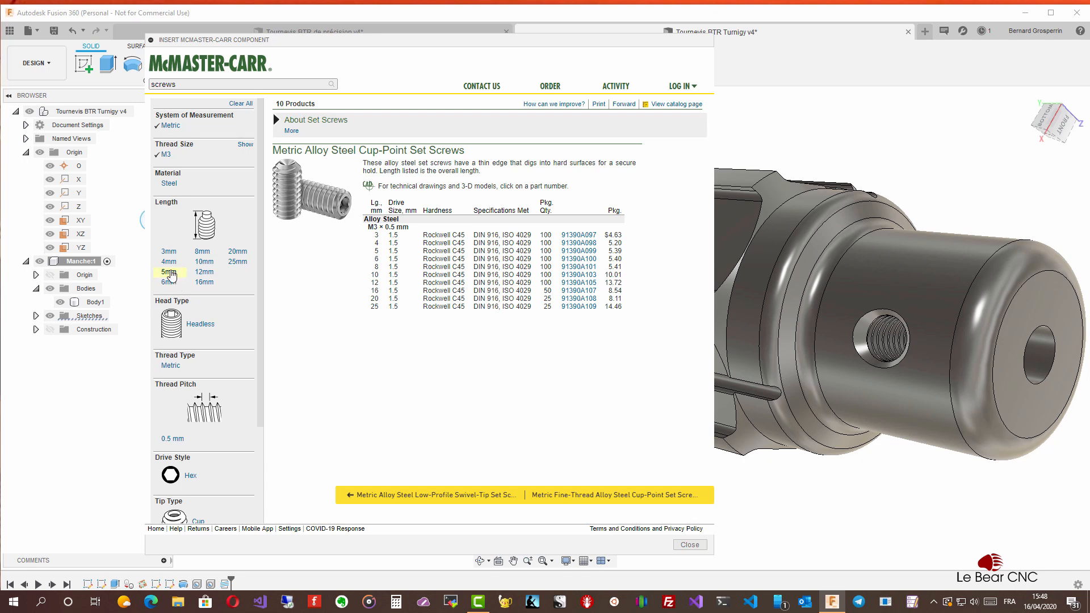
pyautogui.click(169, 273)
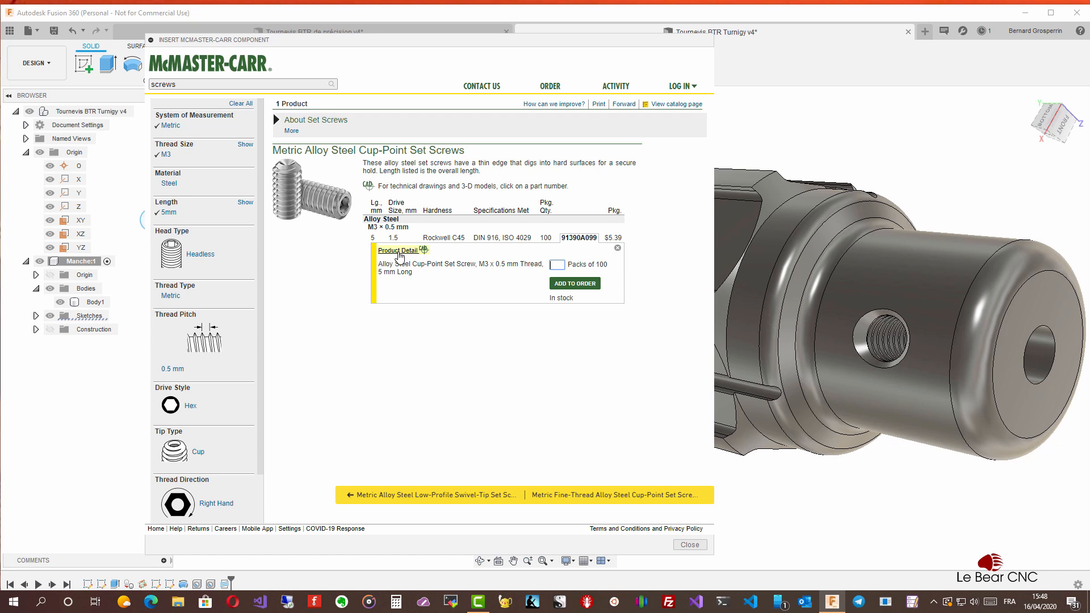
pyautogui.click(398, 251)
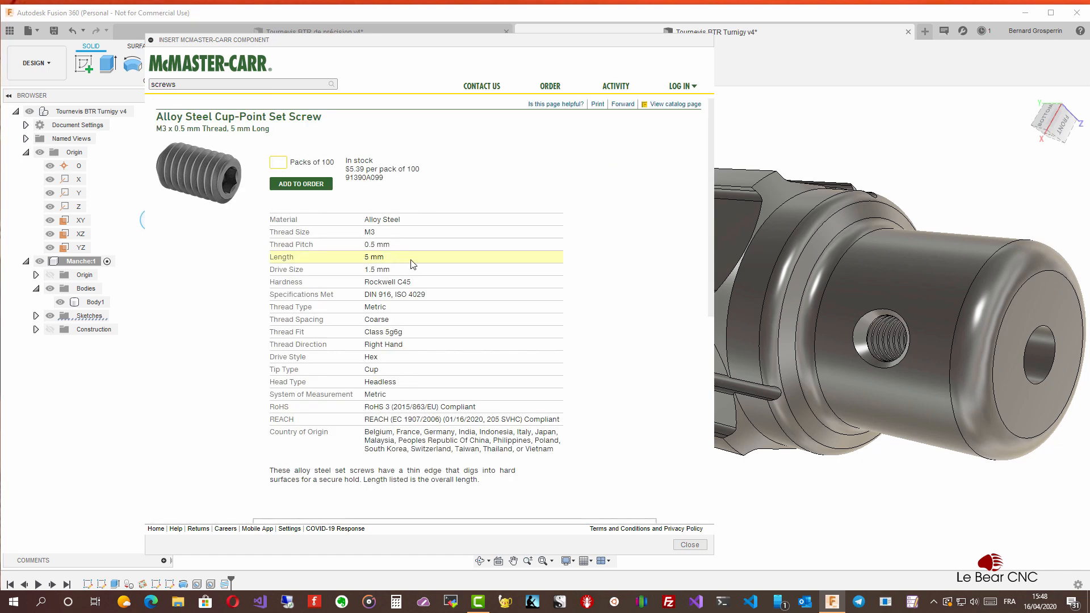
# Insert the M3 x 5 mm set screw as a 3-D STEP model and hide the handle component's Sketches folder
pyautogui.scroll(-3, 434, 299)
pyautogui.scroll(-4, 434, 299)
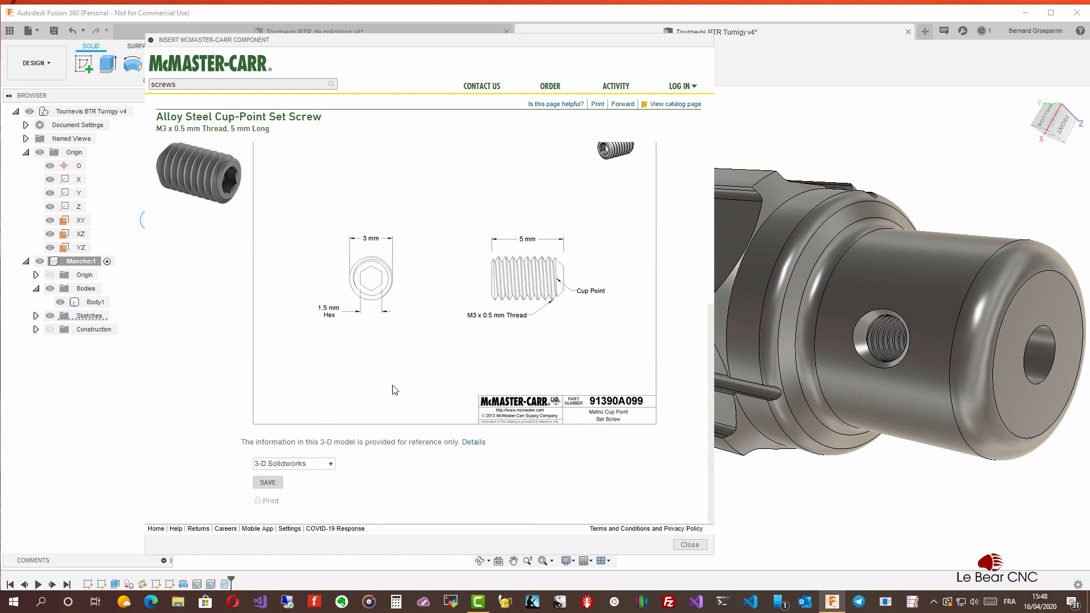
pyautogui.click(331, 466)
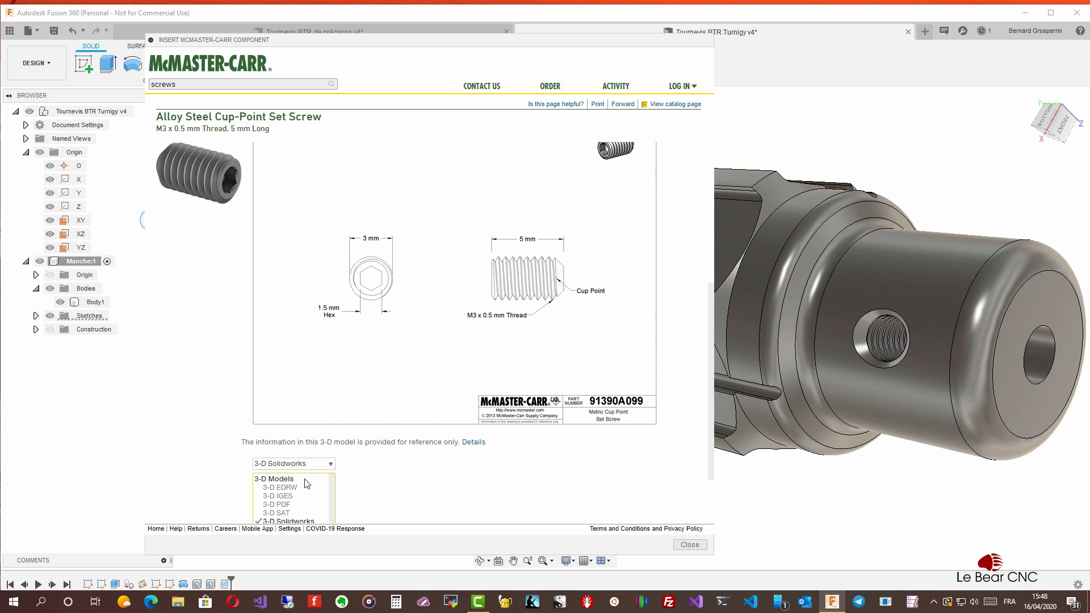
pyautogui.scroll(-1, 290, 499)
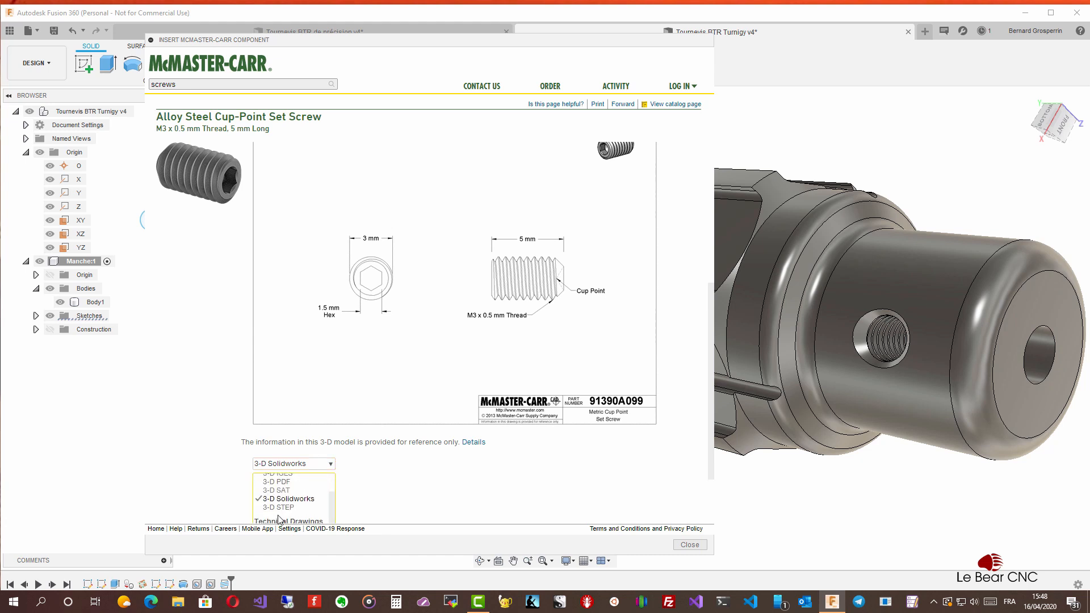
pyautogui.click(280, 507)
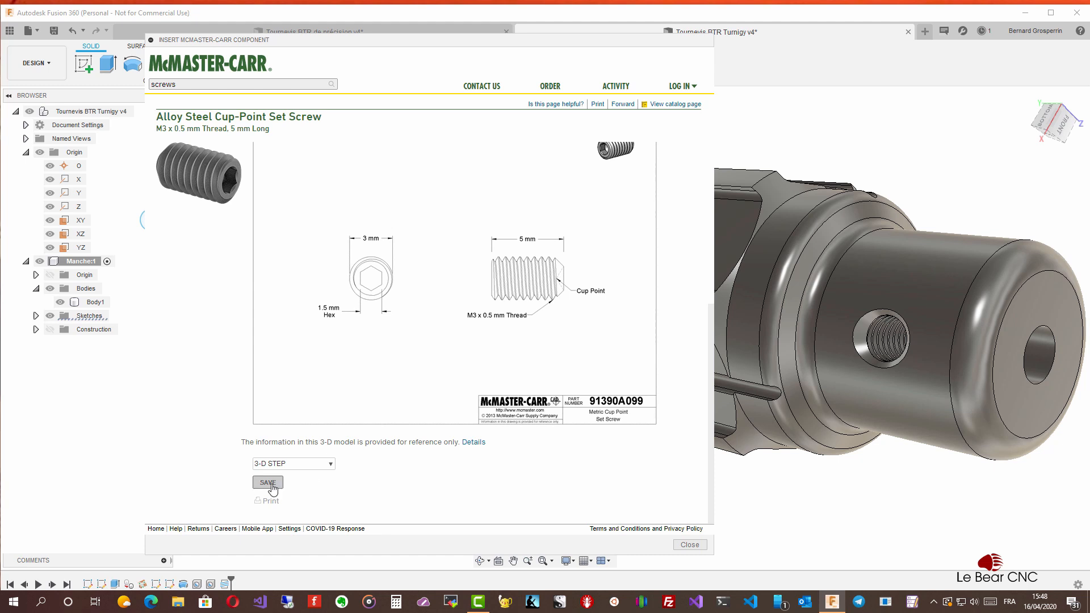
pyautogui.click(272, 487)
pyautogui.click(268, 482)
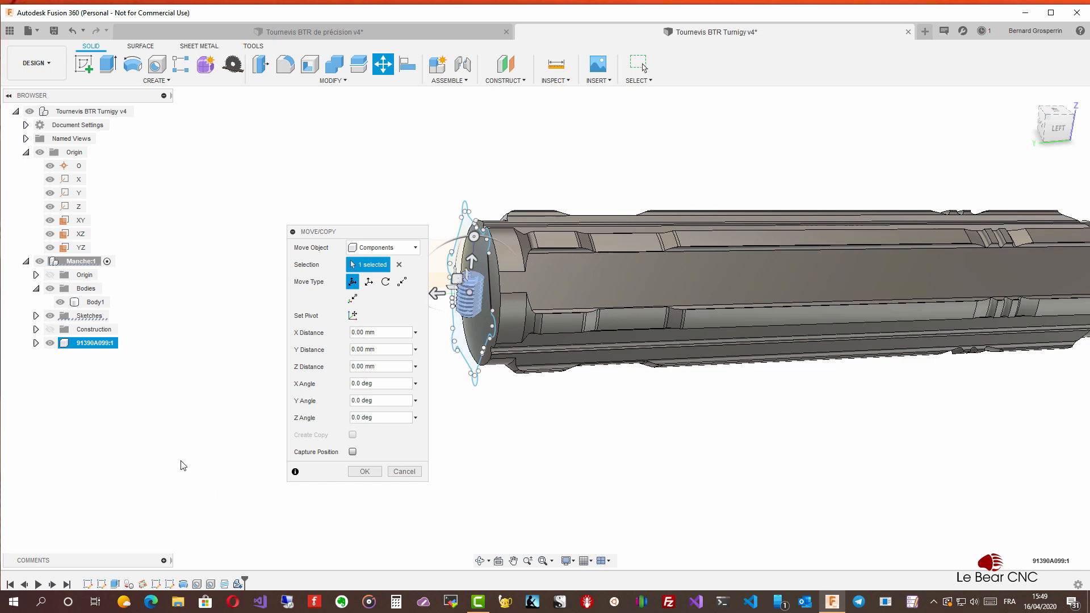
pyautogui.click(51, 316)
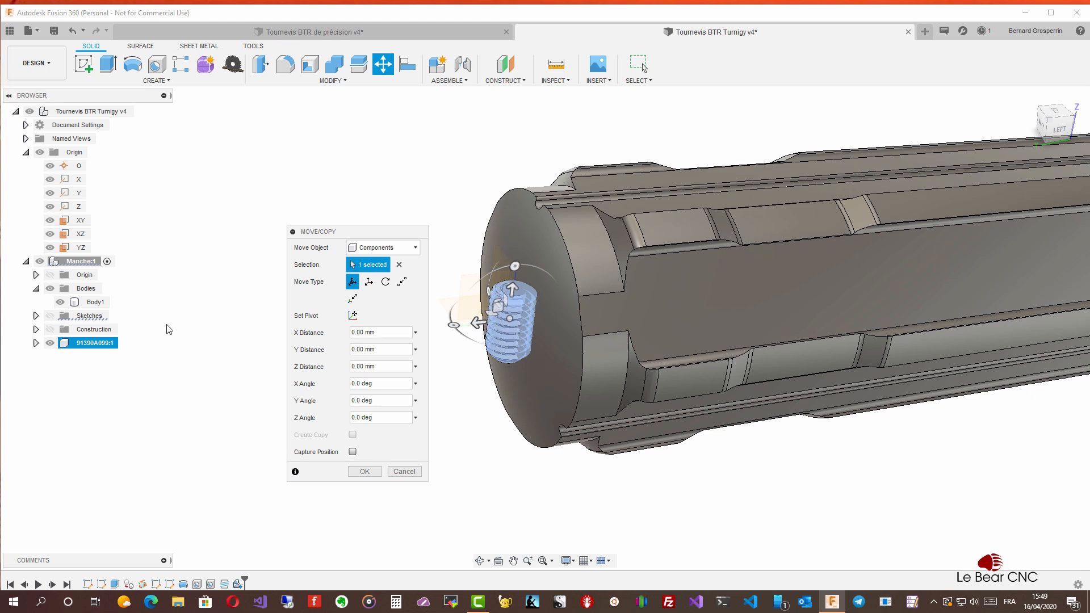
# Try to rename the inserted set screw component as "Vis sans tete M3 5mm"
pyautogui.doubleClick(102, 344)
pyautogui.write('V')
pyautogui.write('is sans')
pyautogui.write(' tê')
pyautogui.press('BackSpace')
pyautogui.press('BackSpace')
pyautogui.write('^ete')
pyautogui.press('BackSpace')
pyautogui.press('BackSpace')
pyautogui.press('BackSpace')
pyautogui.write('te M3 5mm')
pyautogui.press('Return')
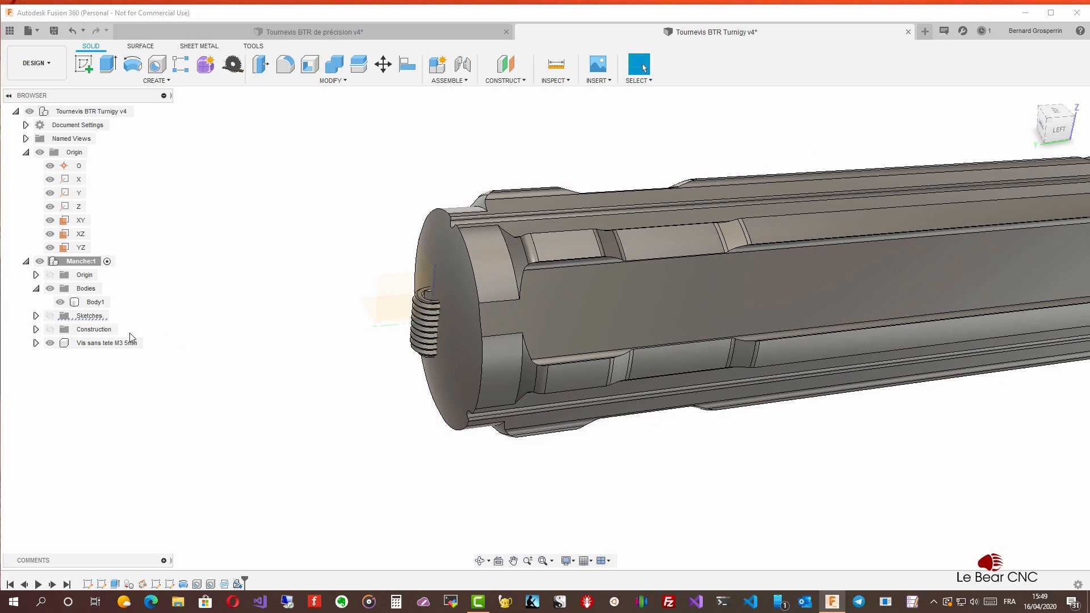
# Activate the inserted set screw component and rename it as "Vis sans tete M3 5 mm"
pyautogui.doubleClick(111, 344)
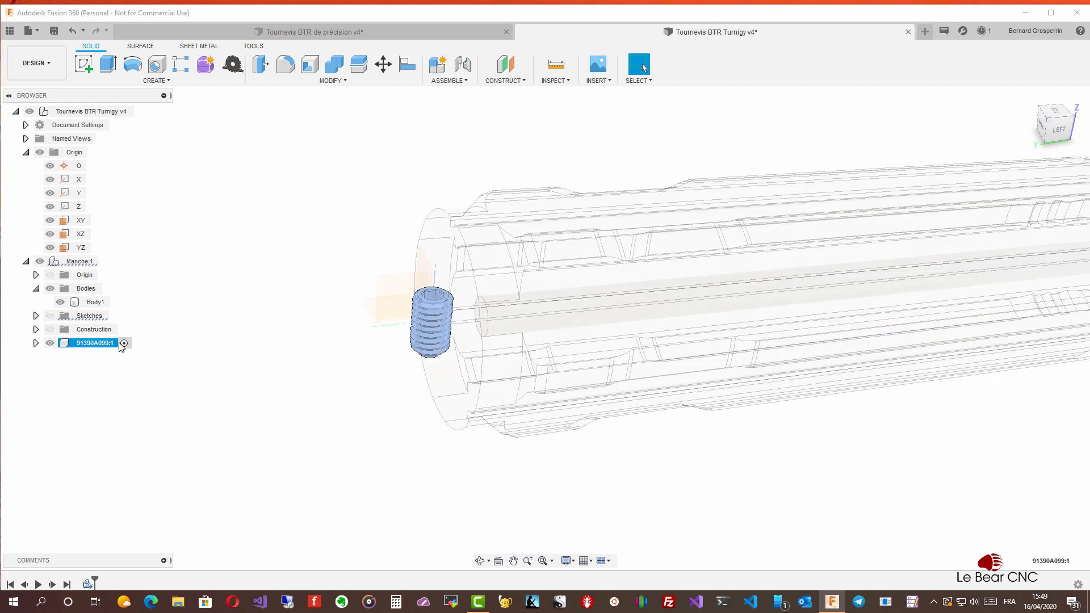
pyautogui.click(159, 335)
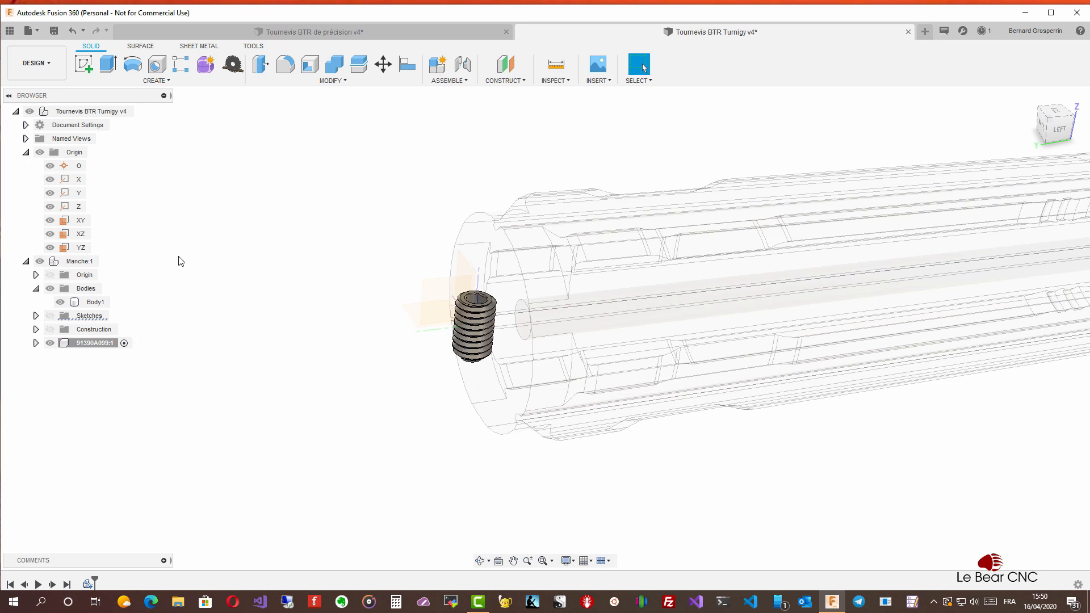
pyautogui.click(93, 343)
pyautogui.click(94, 343)
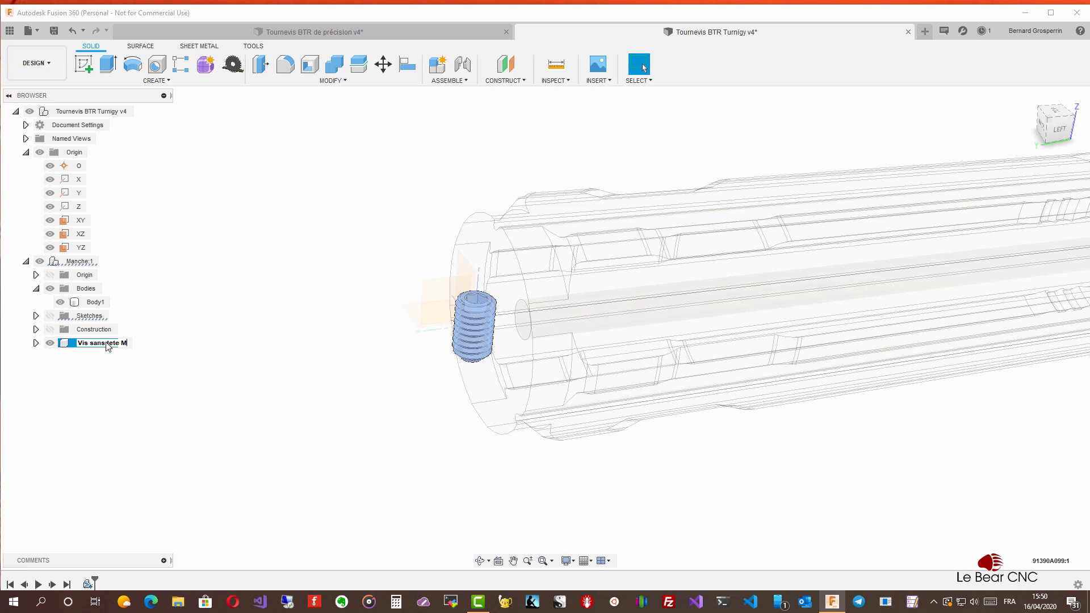
pyautogui.write('Vis sans tete M3 5 mm')
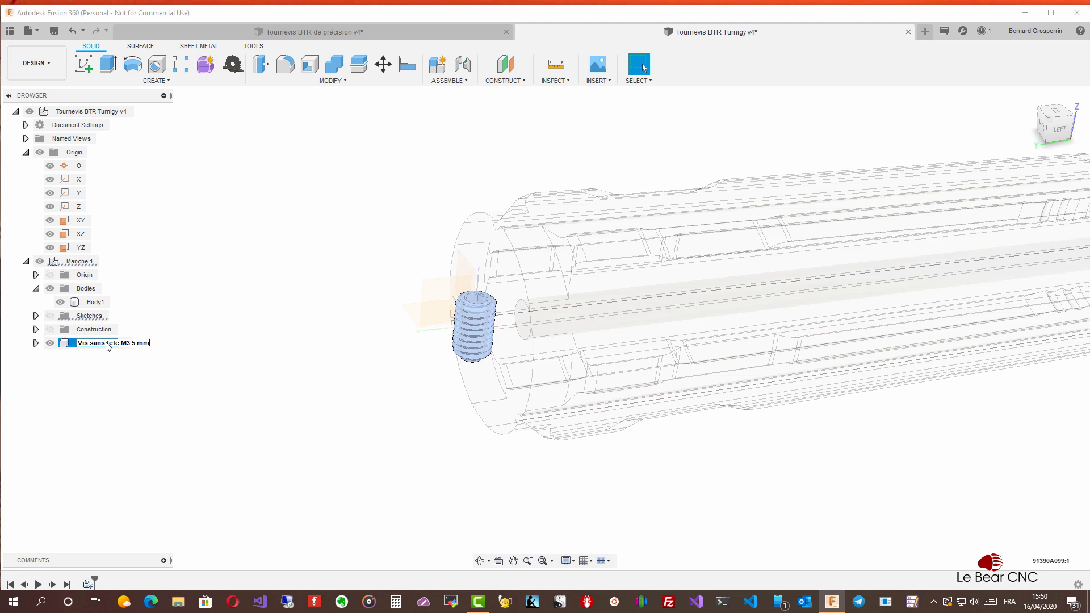
pyautogui.press('Return')
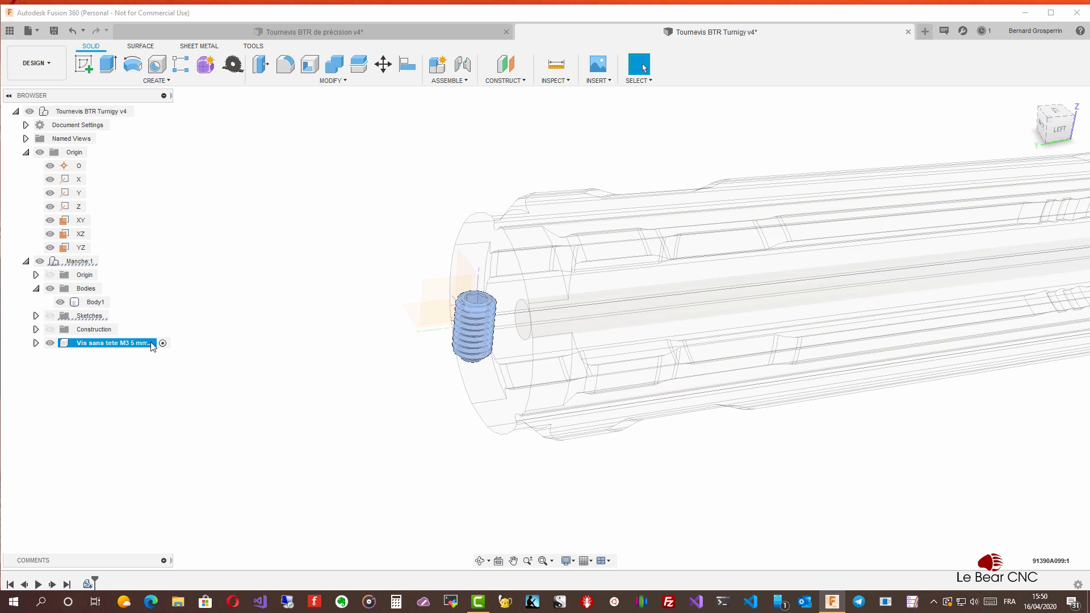
pyautogui.click(268, 366)
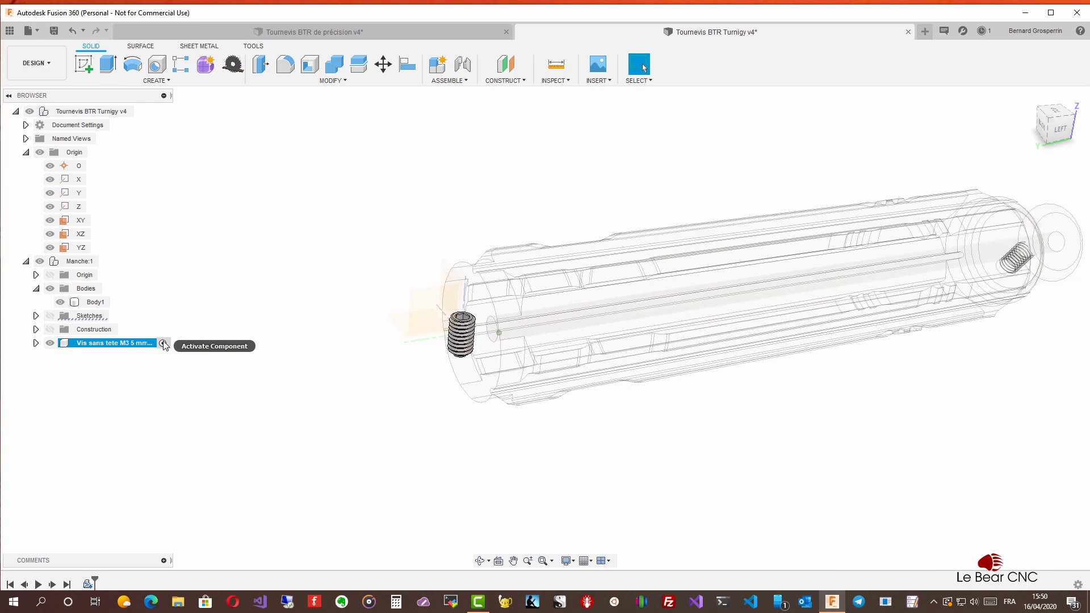
# Make the Manche component the active one again instead of the set screw
pyautogui.click(163, 343)
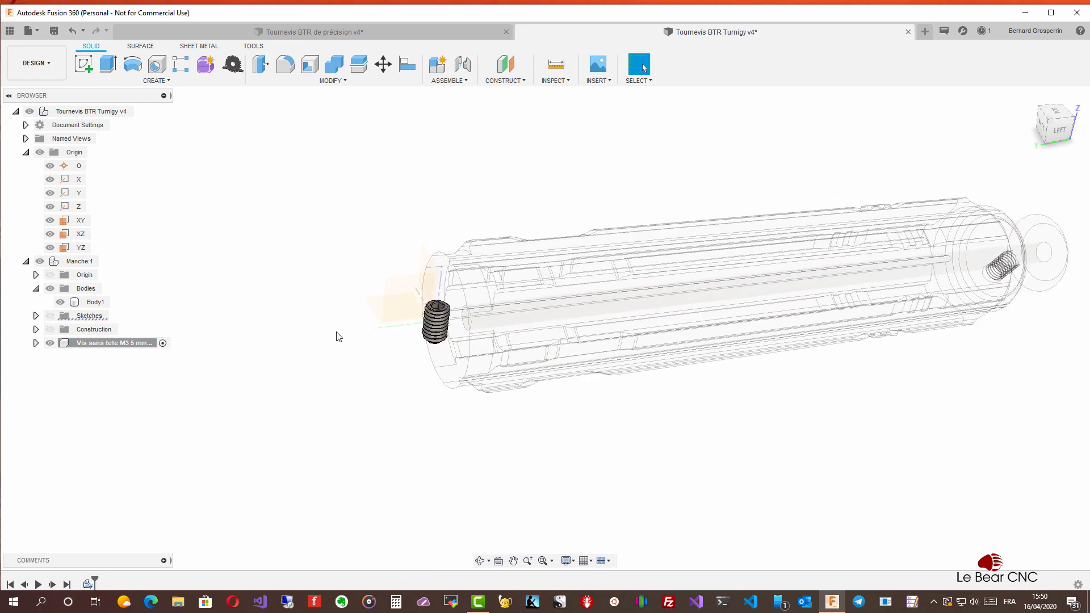
pyautogui.click(785, 327)
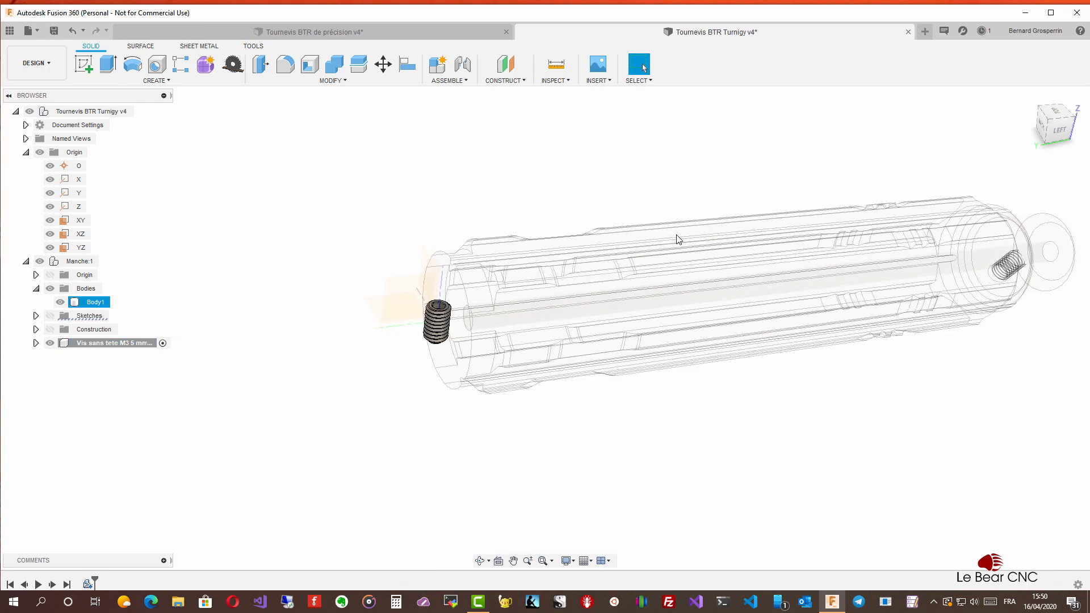
pyautogui.click(196, 234)
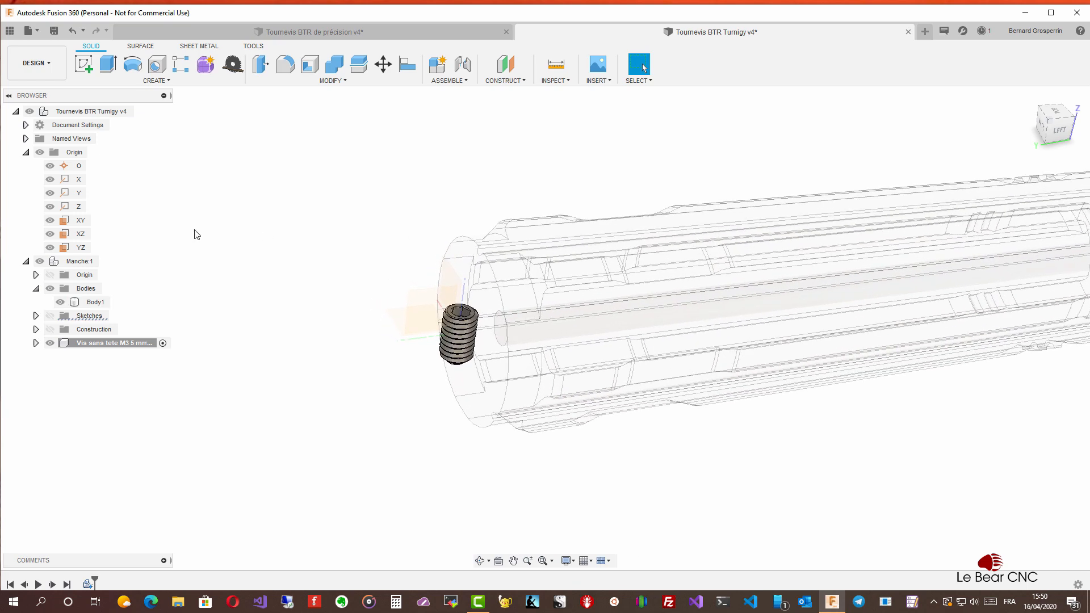
pyautogui.click(107, 262)
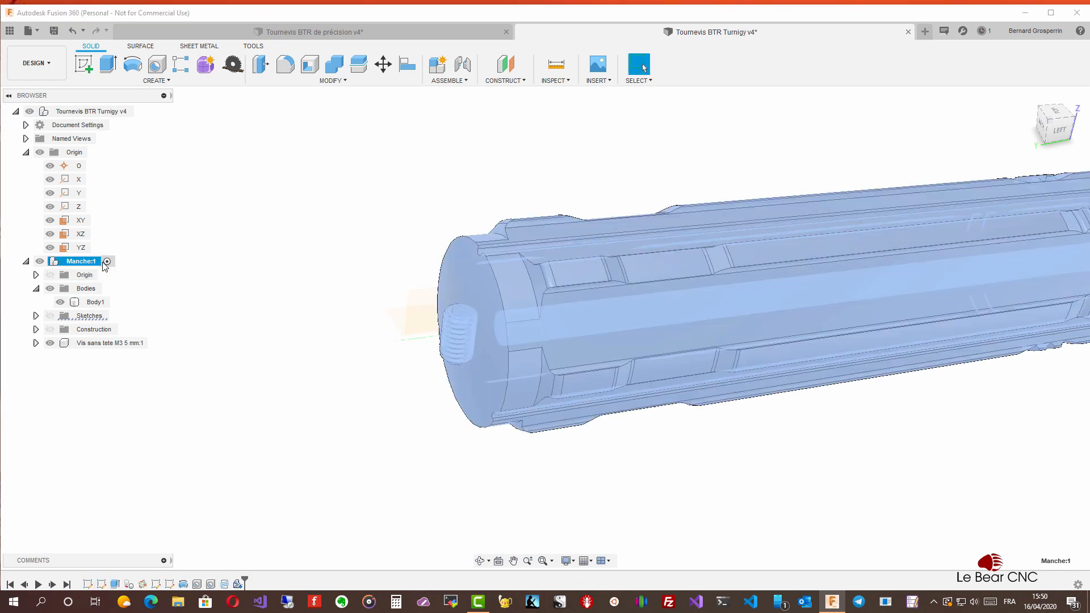
pyautogui.click(191, 254)
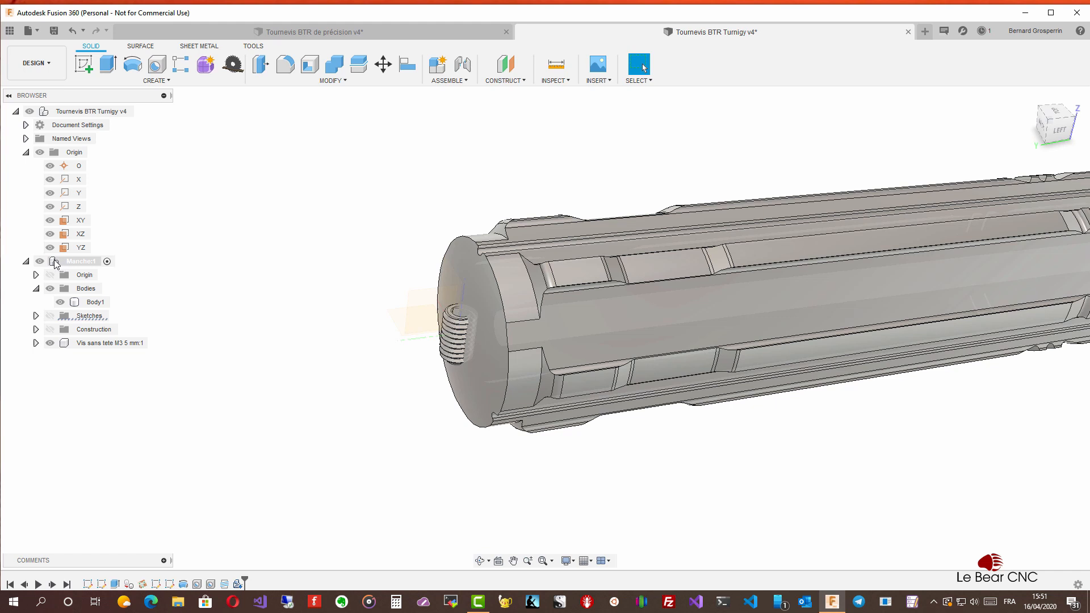
# Move the set screw component about -91.7 mm in Y and -13.5 mm in Z, and rotate it 141 degrees about Y
pyautogui.click(55, 262)
pyautogui.click(82, 344)
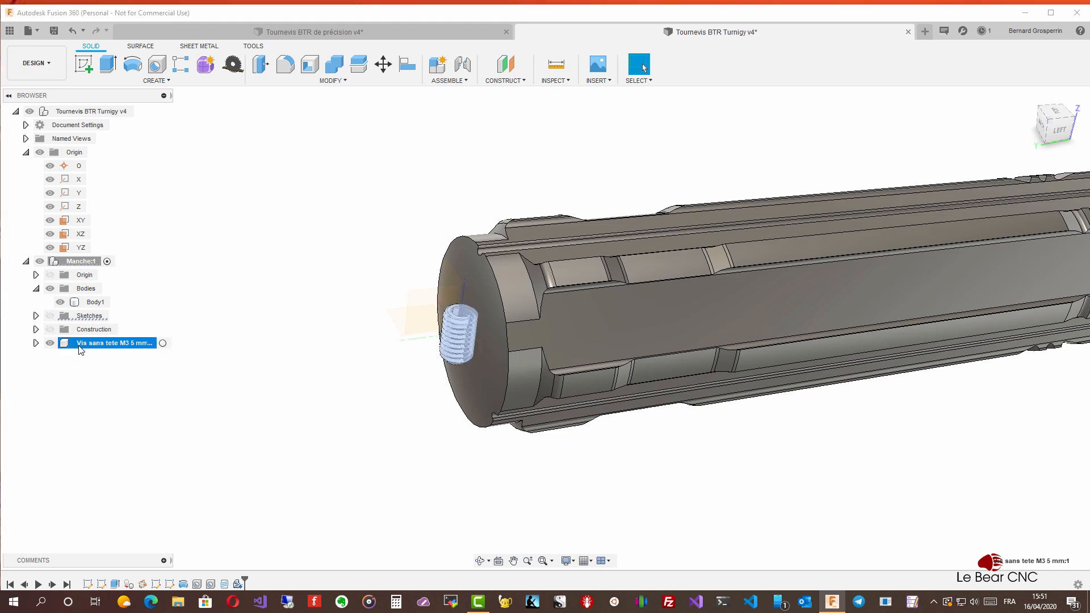
pyautogui.rightClick(85, 346)
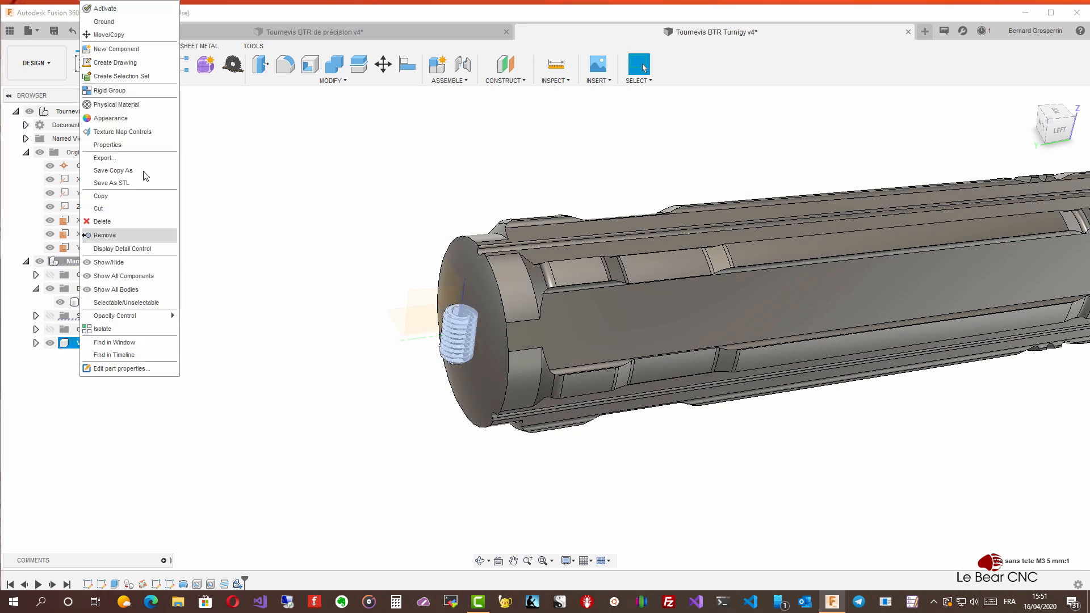
pyautogui.click(109, 35)
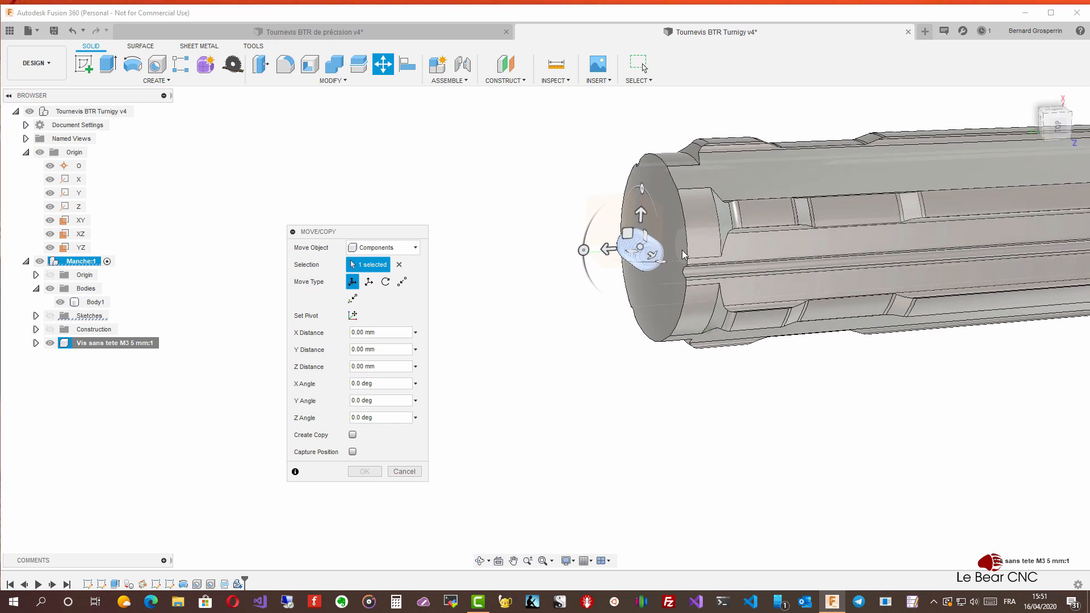
pyautogui.moveTo(635, 248); pyautogui.dragTo(577, 146)
pyautogui.moveTo(577, 145); pyautogui.dragTo(535, 184, button='middle')
pyautogui.moveTo(538, 202); pyautogui.dragTo(893, 226)
pyautogui.moveTo(914, 200); pyautogui.dragTo(691, 251, button='middle')
pyautogui.moveTo(669, 277); pyautogui.dragTo(1050, 319)
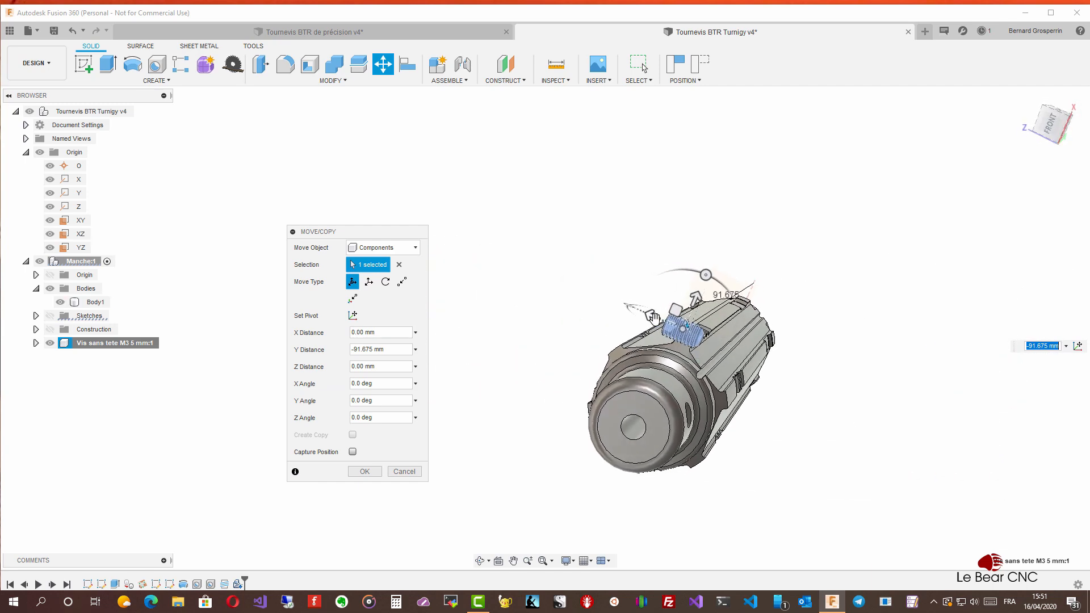
pyautogui.moveTo(650, 316); pyautogui.dragTo(758, 361)
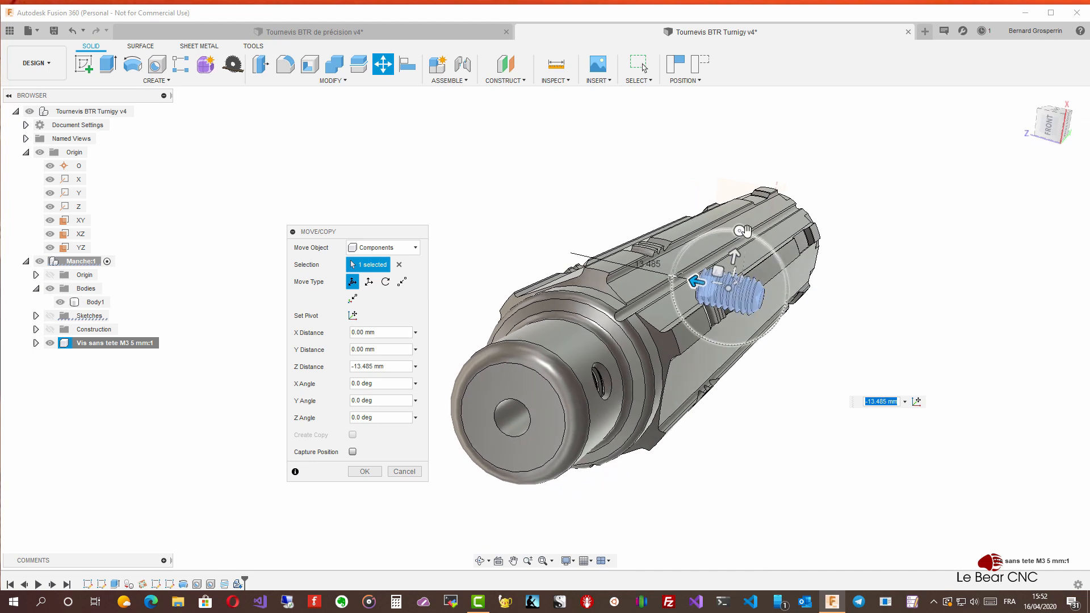
pyautogui.moveTo(741, 229); pyautogui.dragTo(755, 348)
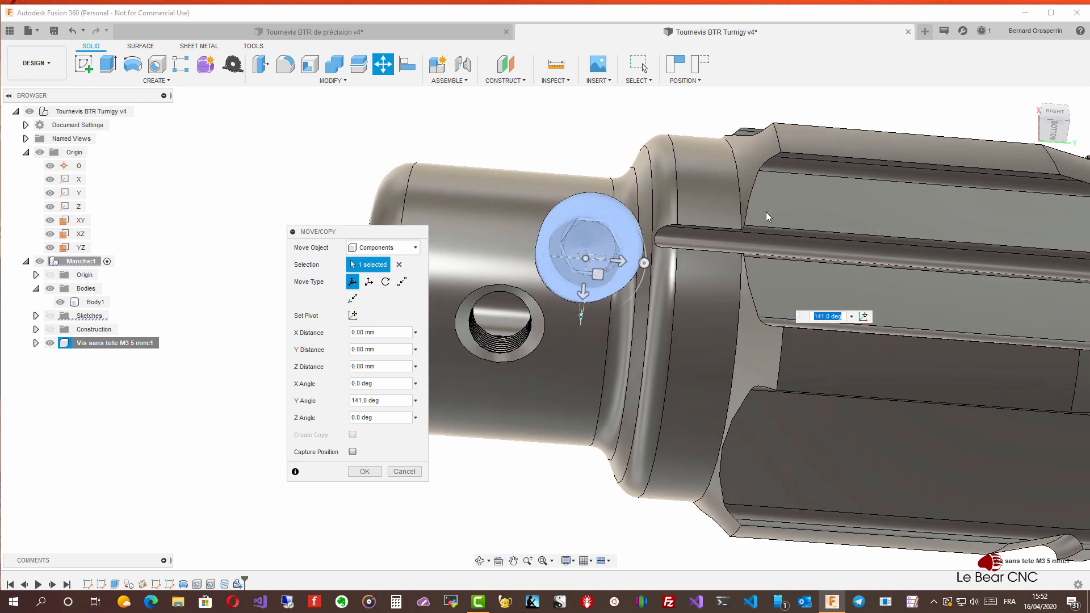
# Try to place the set screw with a point-to-point move, picking origin and target points on the threaded side hole's chamfered opening
pyautogui.click(401, 284)
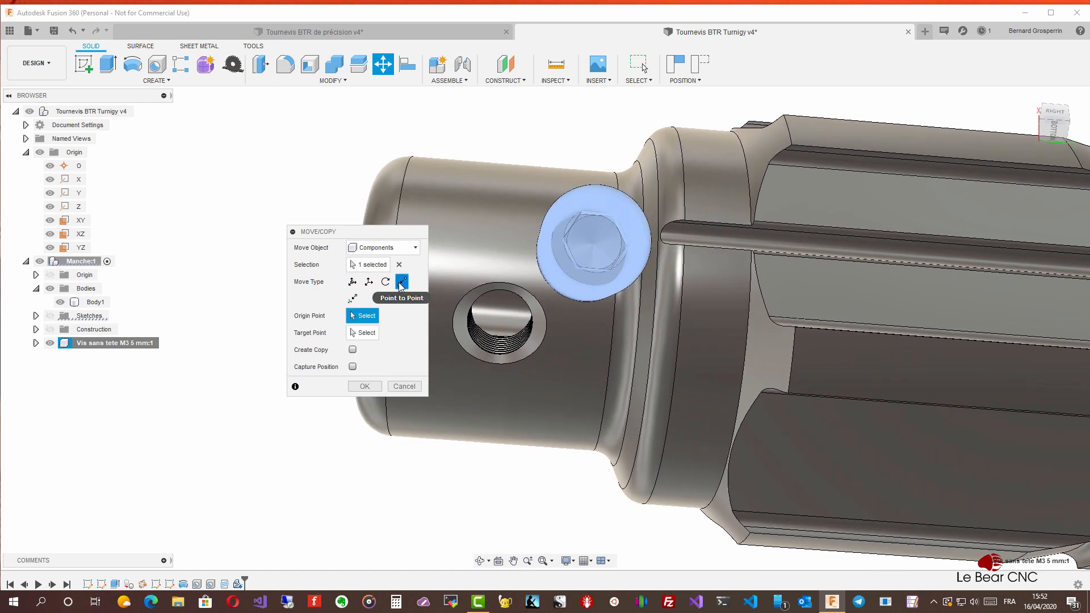
pyautogui.scroll(5, 401, 284)
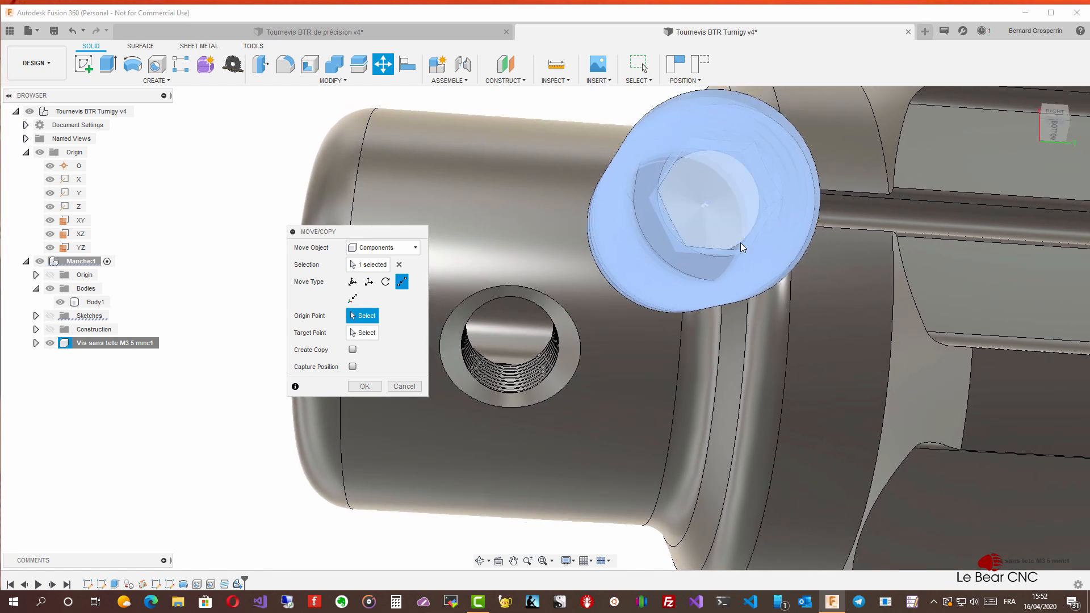
pyautogui.scroll(-2, 744, 271)
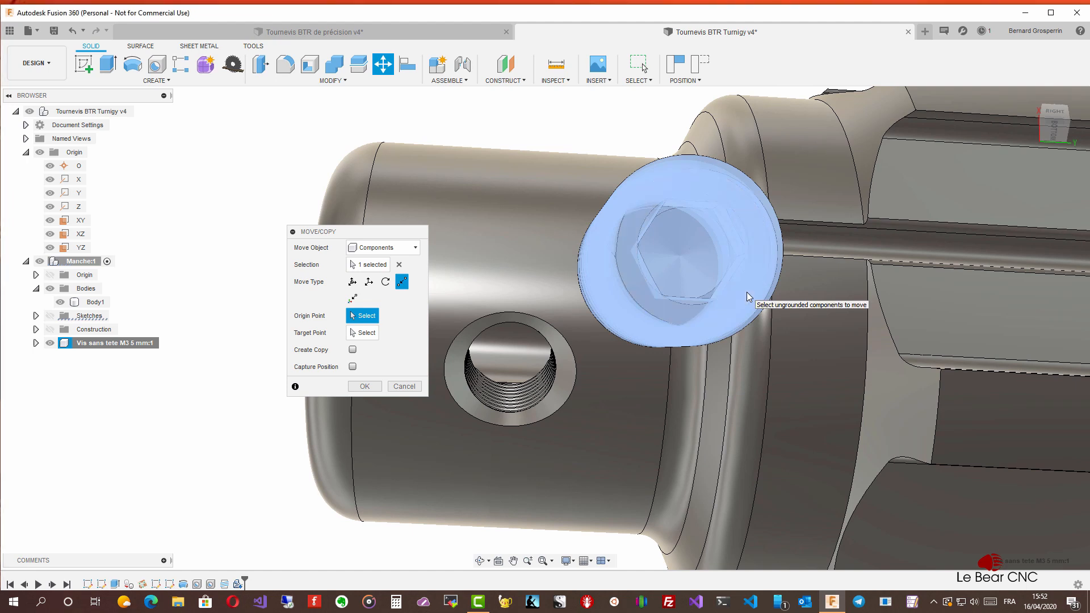
pyautogui.keyDown('shift'); pyautogui.moveTo(655, 323); pyautogui.dragTo(635, 336, button='middle'); pyautogui.keyUp('shift')
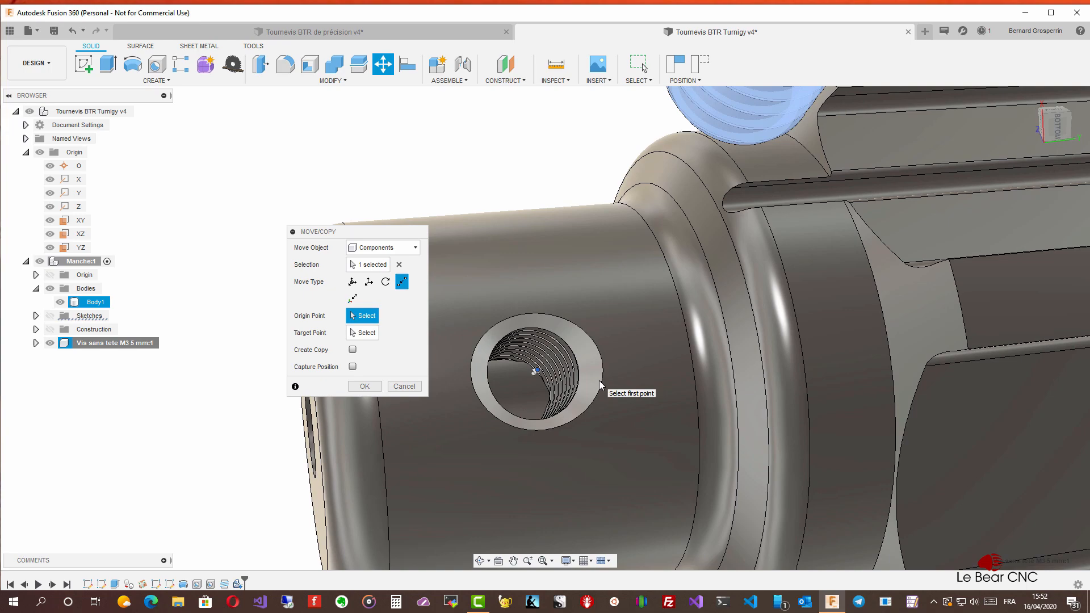
pyautogui.click(600, 381)
pyautogui.moveTo(598, 380)
pyautogui.keyDown('shift'); pyautogui.mouseDown(button='middle')
pyautogui.moveTo(646, 227)
pyautogui.moveTo(597, 370)
pyautogui.mouseUp(button='middle'); pyautogui.keyUp('shift')
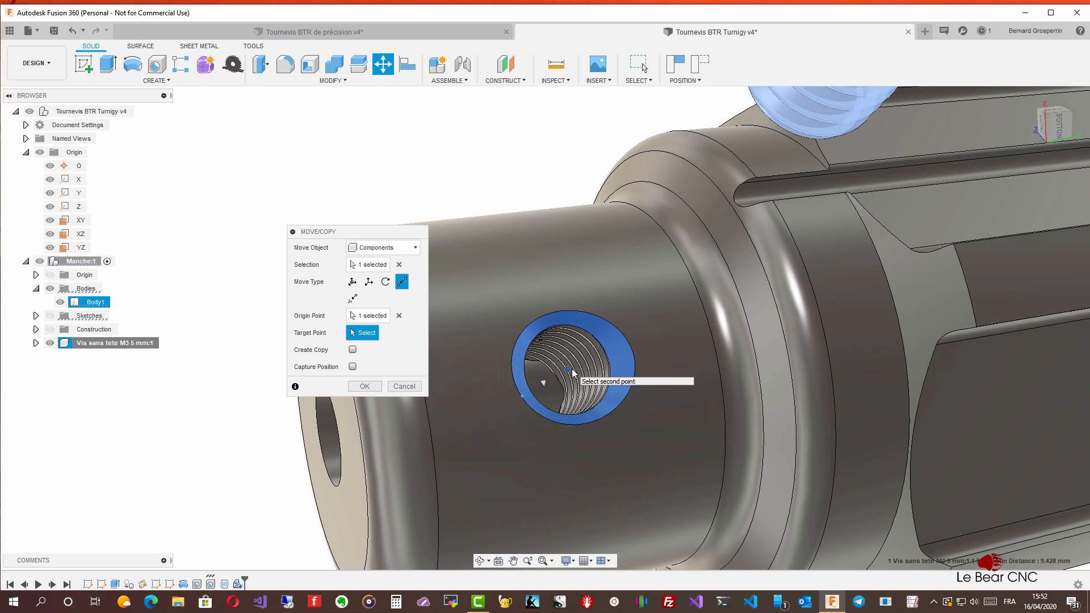
pyautogui.click(572, 372)
pyautogui.scroll(-5, 619, 308)
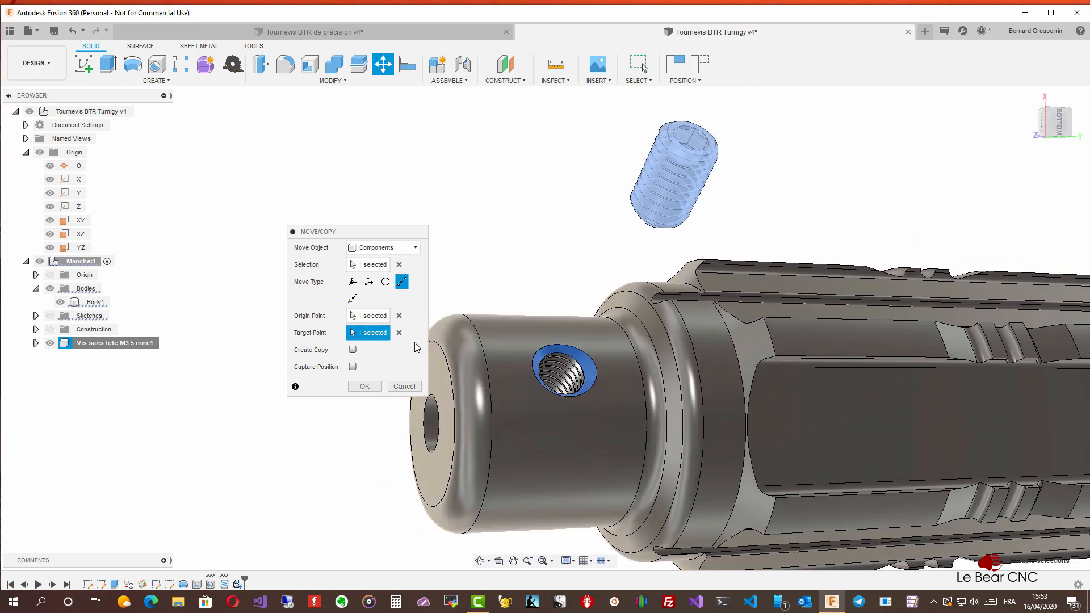
pyautogui.click(374, 386)
pyautogui.keyDown('shift'); pyautogui.moveTo(487, 189); pyautogui.dragTo(418, 205, button='middle'); pyautogui.keyUp('shift')
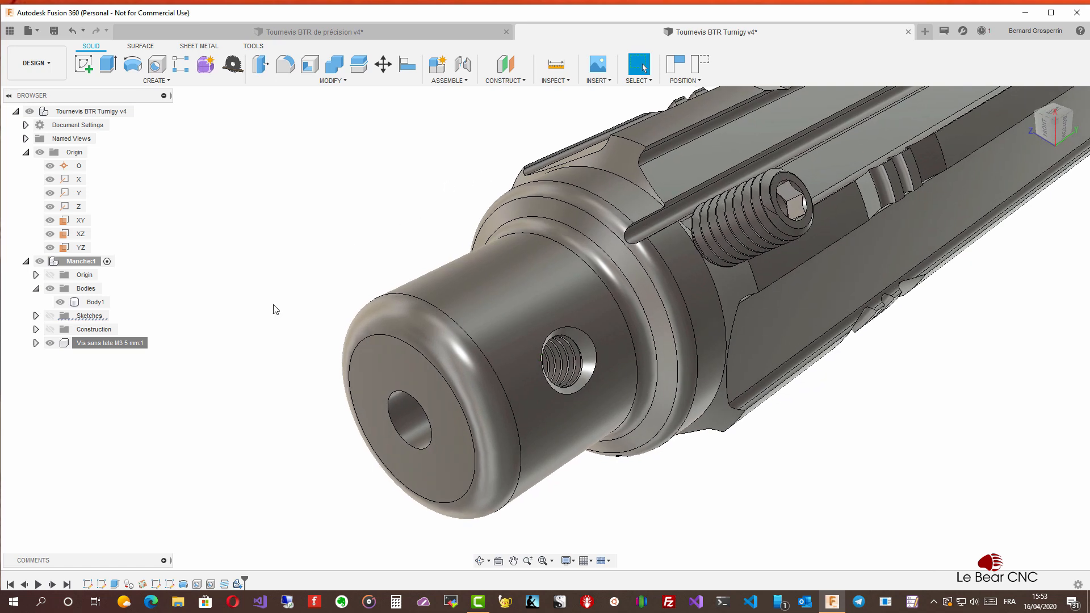
# Try to move the set screw point to point from its socket-end circular edge to the neck's threaded side hole
pyautogui.rightClick(131, 344)
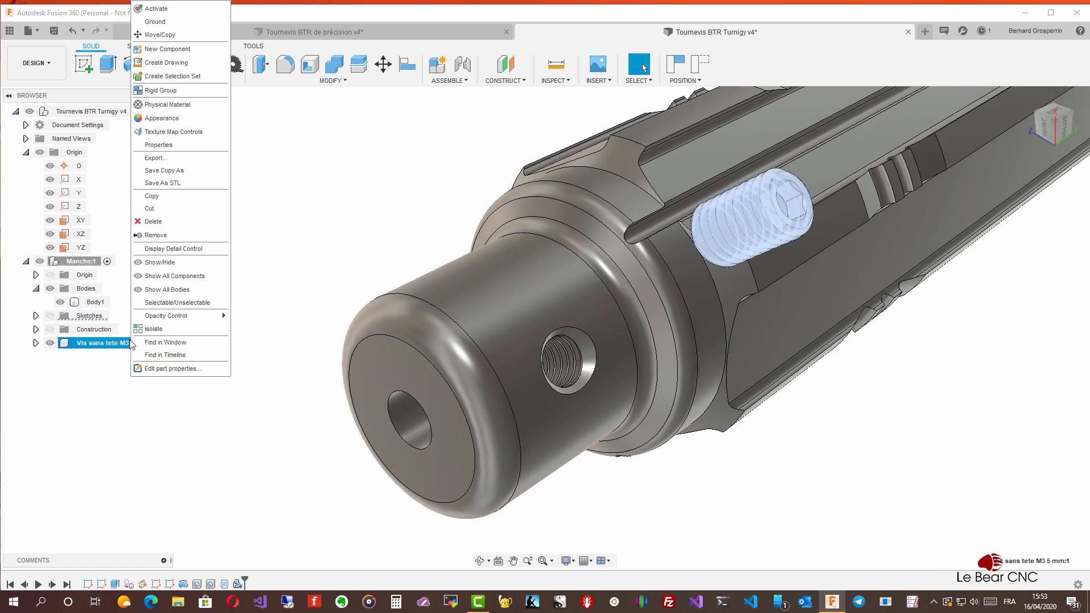
pyautogui.click(156, 35)
pyautogui.keyDown('shift'); pyautogui.moveTo(272, 119); pyautogui.dragTo(590, 284, button='middle'); pyautogui.keyUp('shift')
pyautogui.scroll(5, 734, 244)
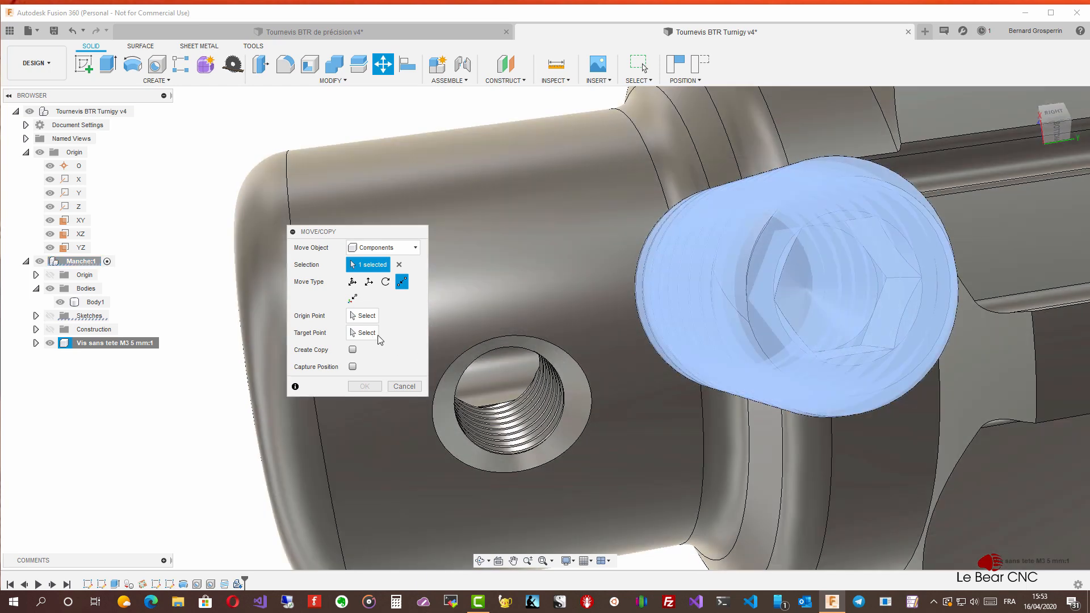
pyautogui.click(365, 318)
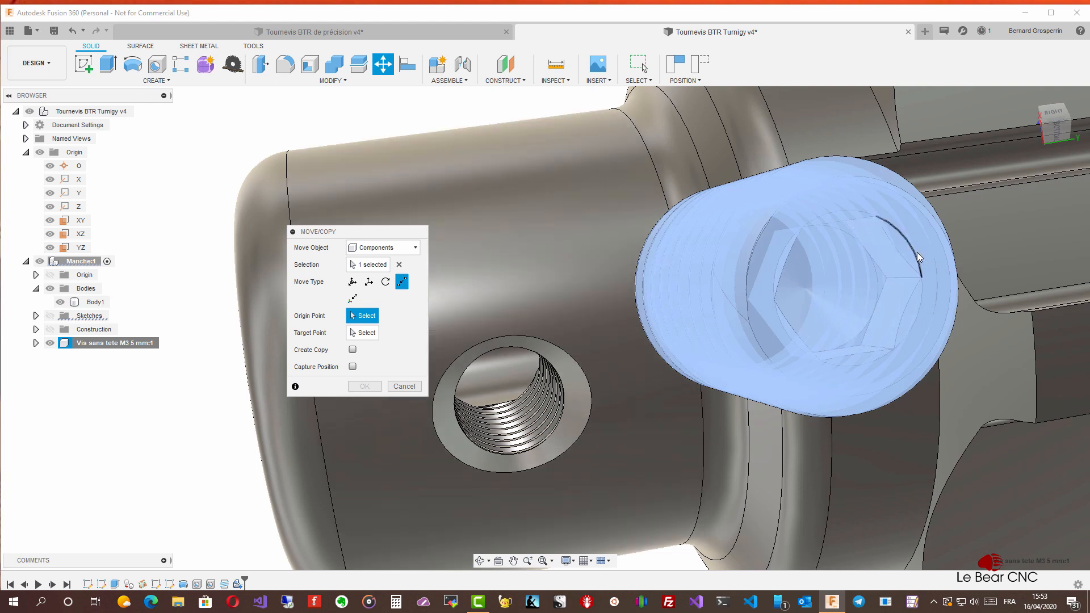
pyautogui.click(947, 276)
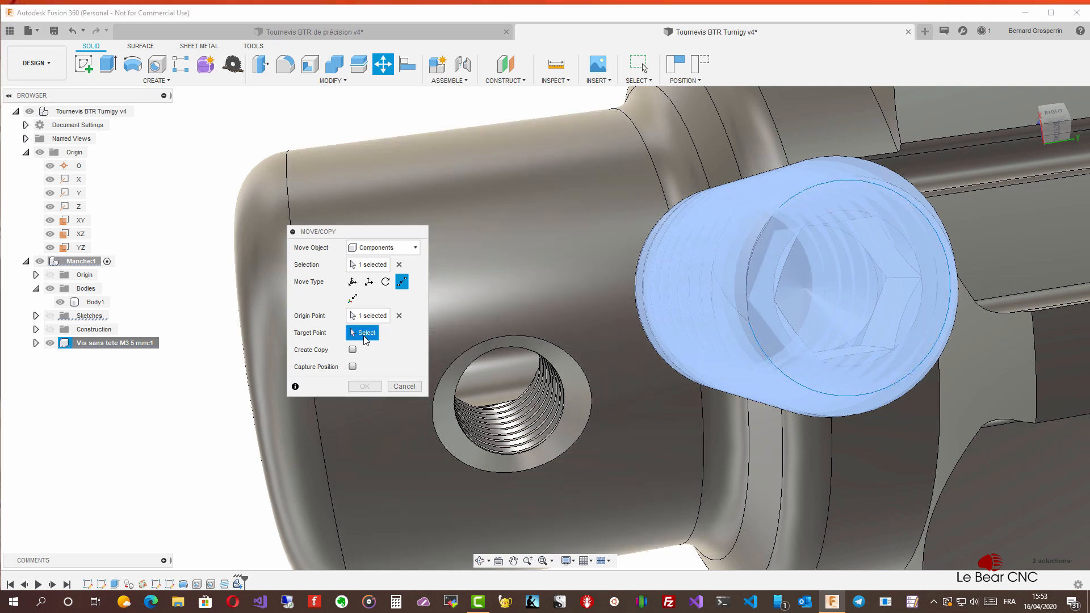
pyautogui.keyDown('shift'); pyautogui.moveTo(443, 335); pyautogui.dragTo(602, 371, button='middle'); pyautogui.keyUp('shift')
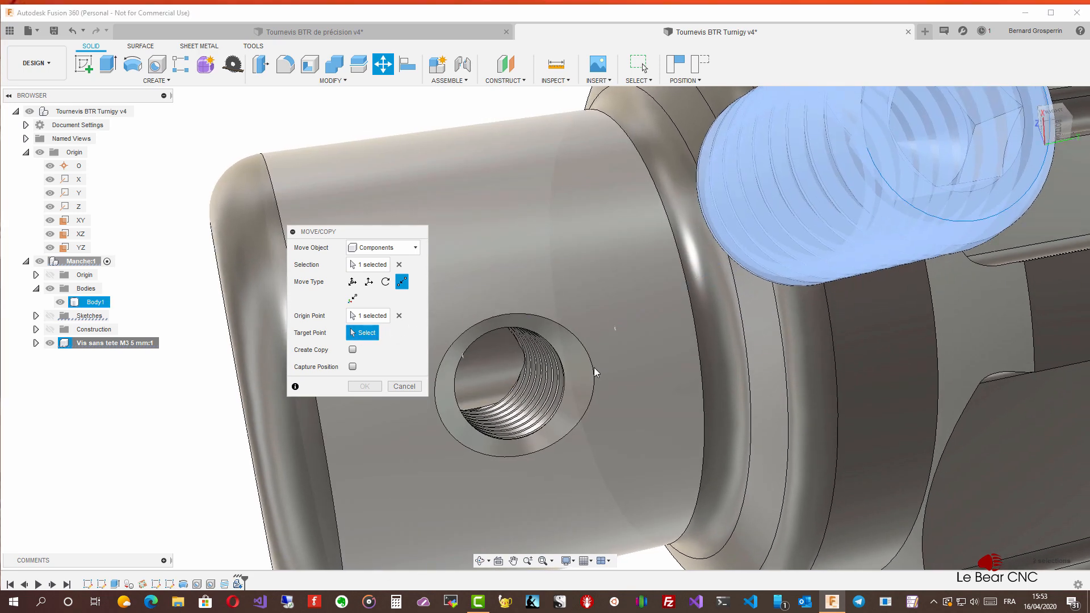
pyautogui.click(513, 388)
pyautogui.keyDown('shift'); pyautogui.moveTo(514, 388); pyautogui.dragTo(597, 168, button='middle'); pyautogui.keyUp('shift')
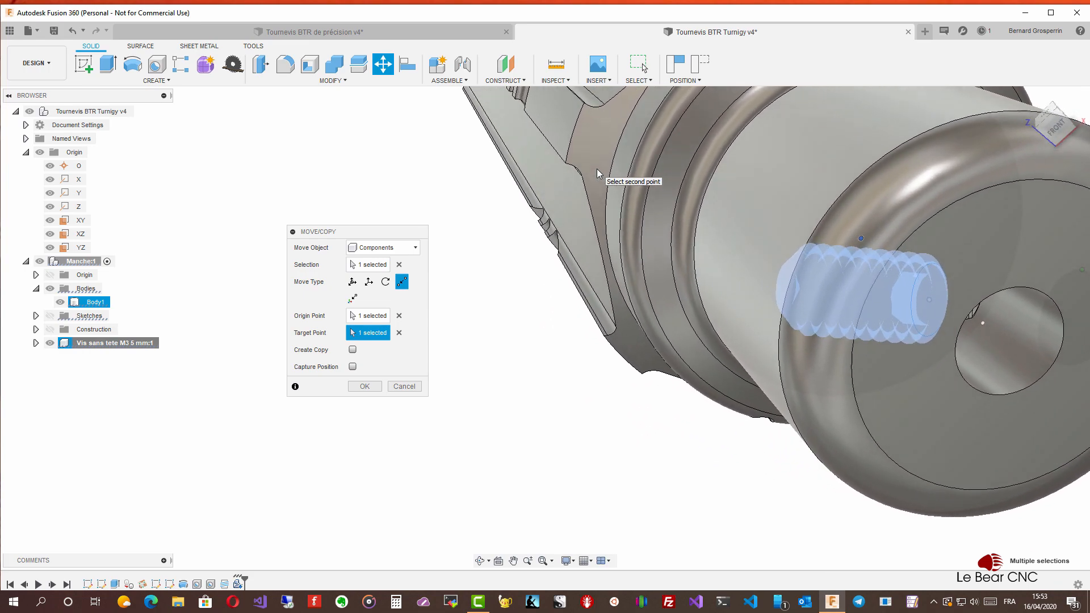
pyautogui.click(404, 387)
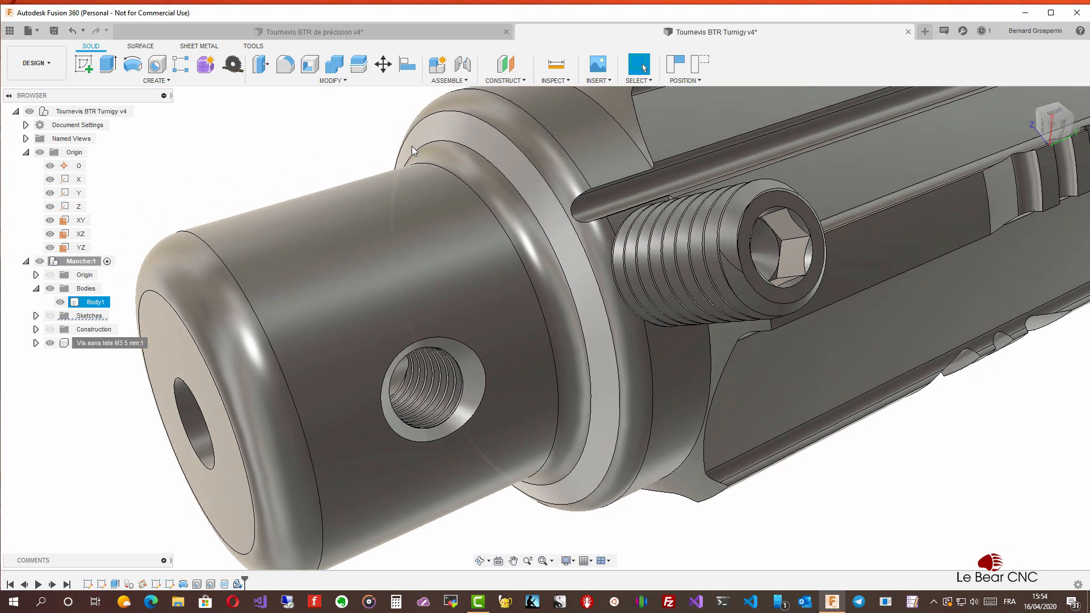
# Align the set screw component from its socket-end circular edge to the circular opening of the threaded side hole
pyautogui.click(408, 117)
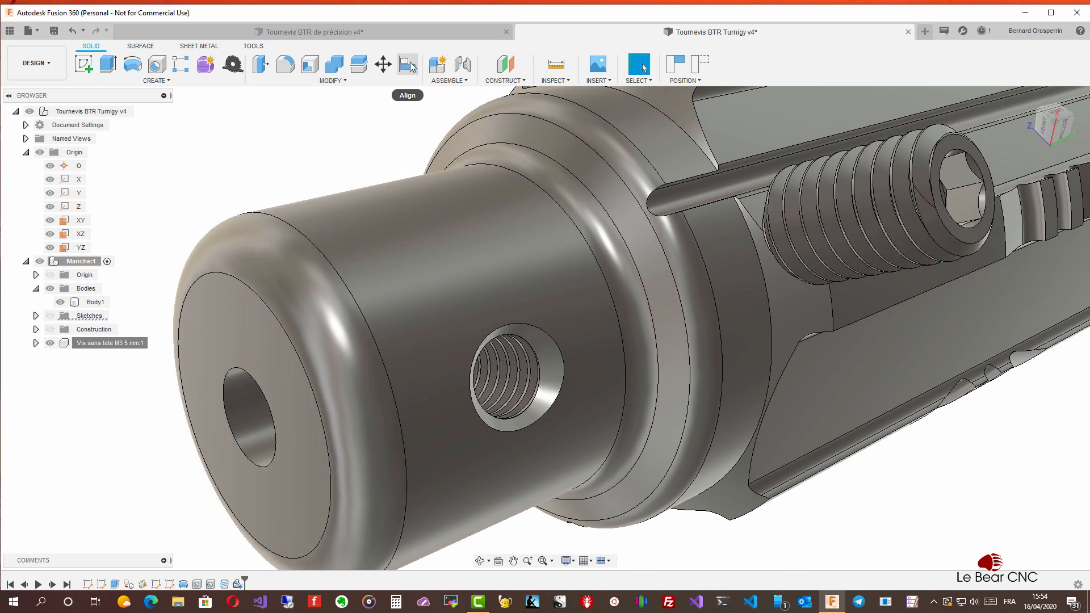
pyautogui.click(409, 65)
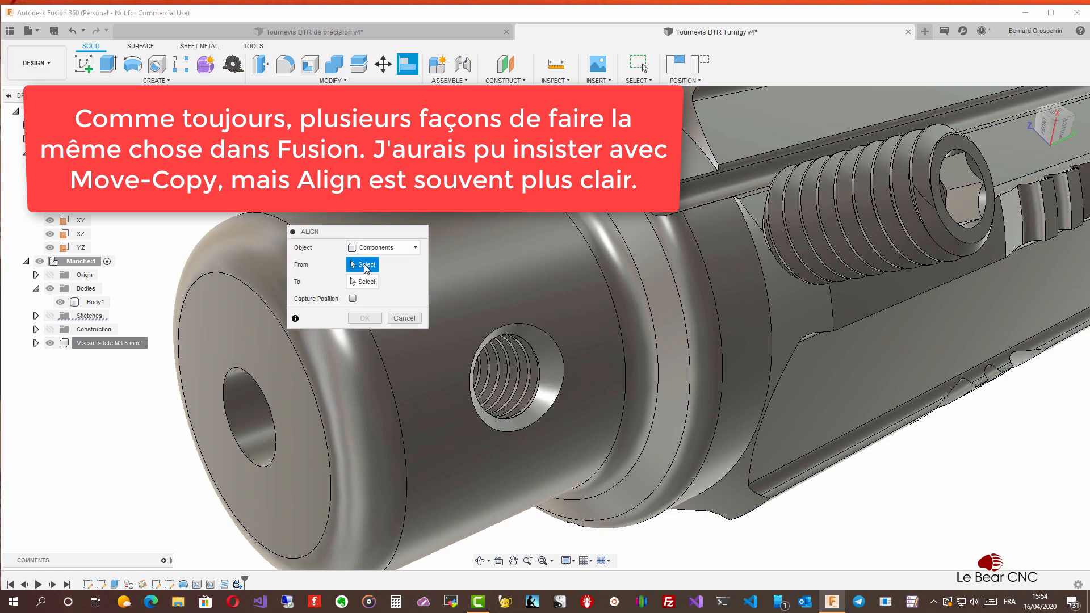
pyautogui.keyDown('shift'); pyautogui.moveTo(443, 262); pyautogui.dragTo(846, 291, button='middle'); pyautogui.keyUp('shift')
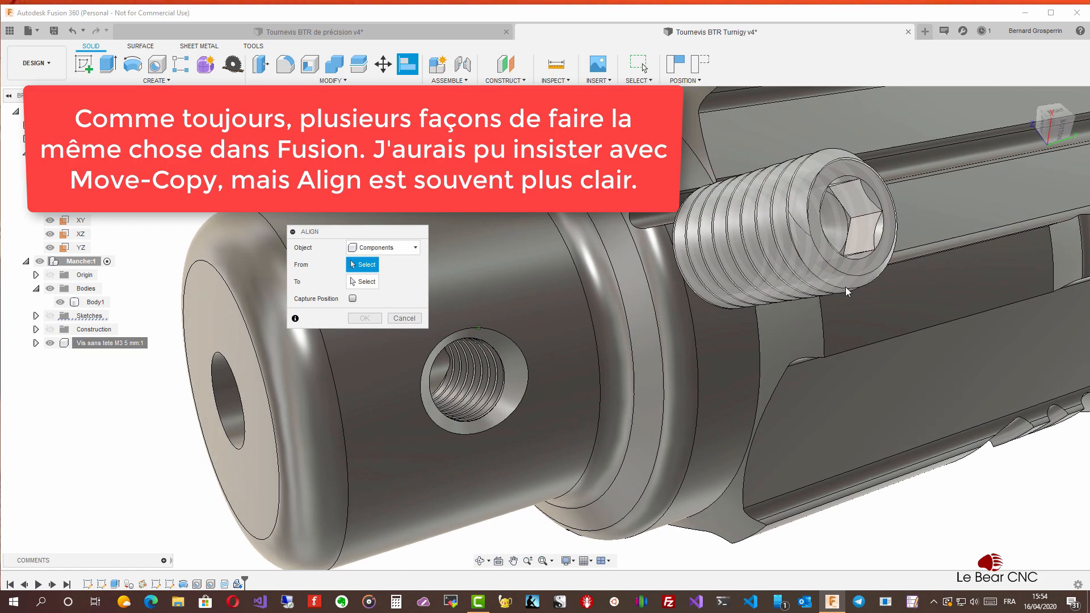
pyautogui.click(877, 277)
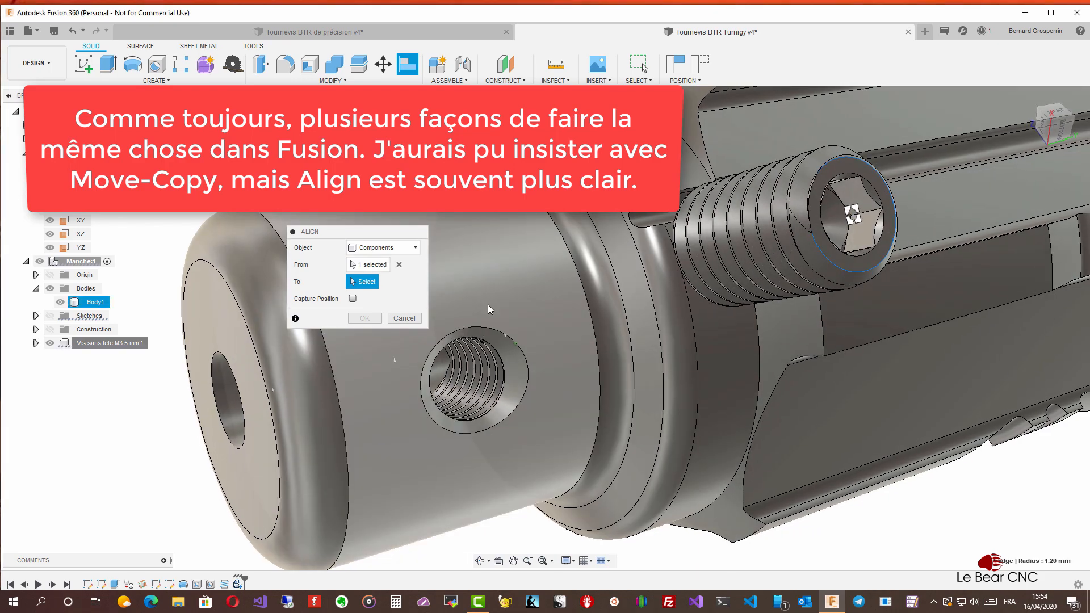
pyautogui.keyDown('shift'); pyautogui.moveTo(488, 309); pyautogui.dragTo(484, 318, button='middle'); pyautogui.keyUp('shift')
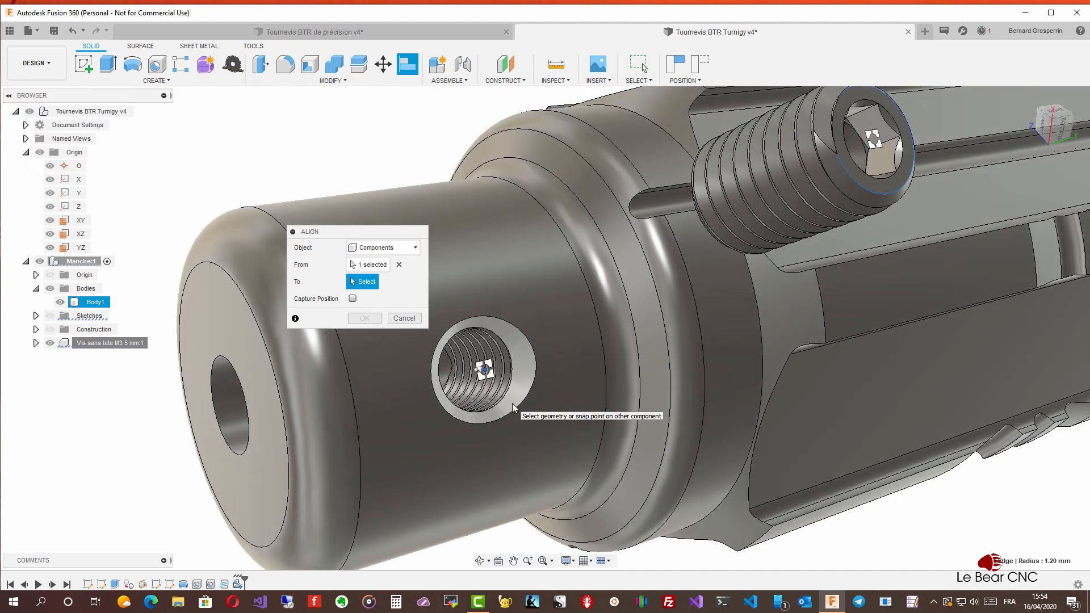
pyautogui.click(512, 404)
pyautogui.keyDown('shift'); pyautogui.moveTo(448, 418); pyautogui.dragTo(383, 339, button='middle'); pyautogui.keyUp('shift')
pyautogui.click(365, 352)
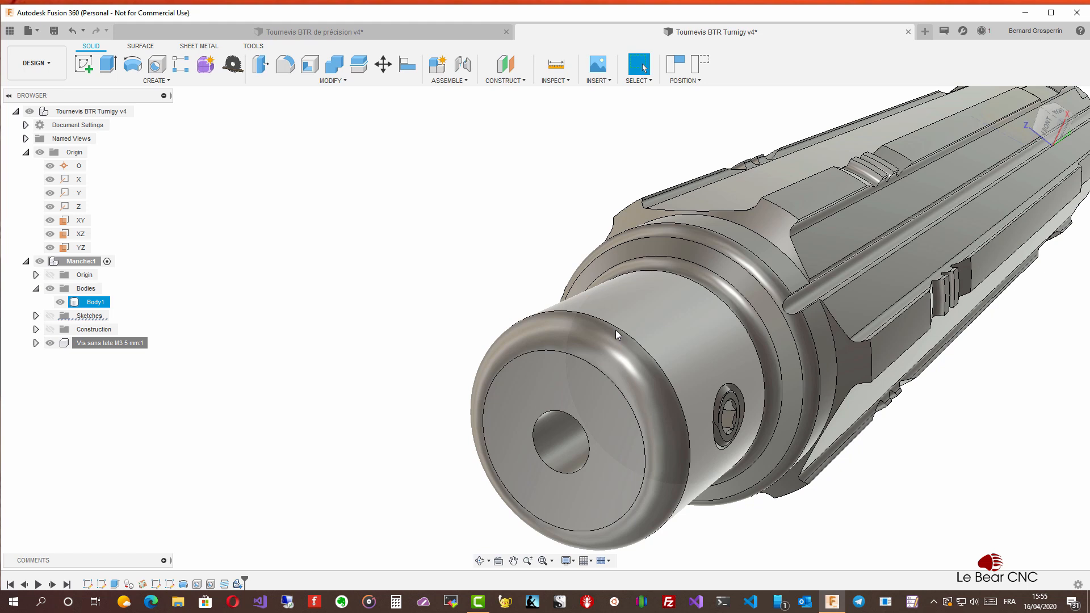
pyautogui.click(70, 263)
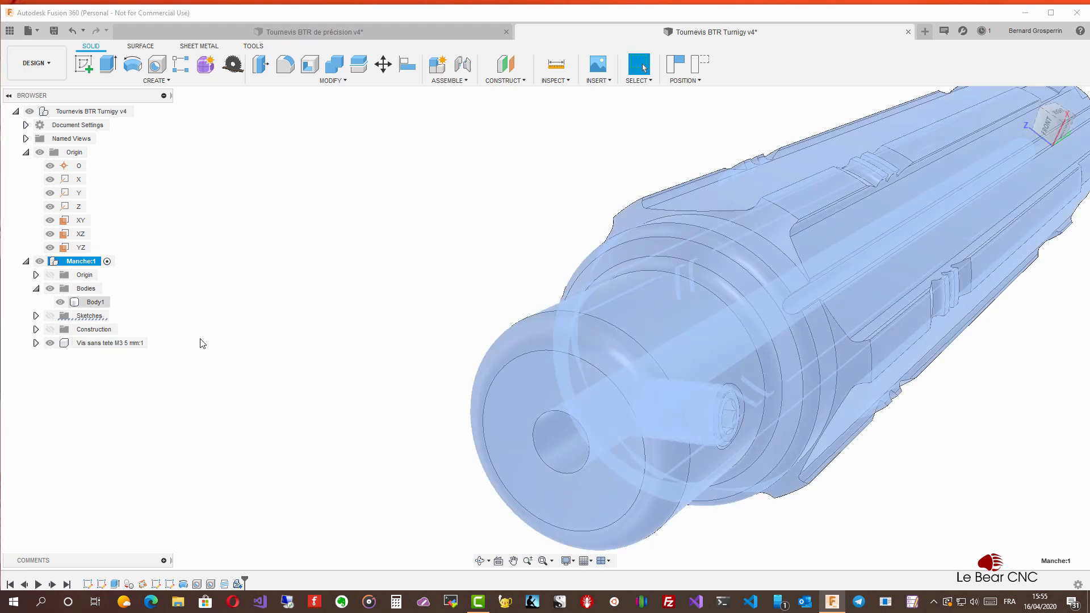
pyautogui.click(382, 384)
pyautogui.click(554, 394)
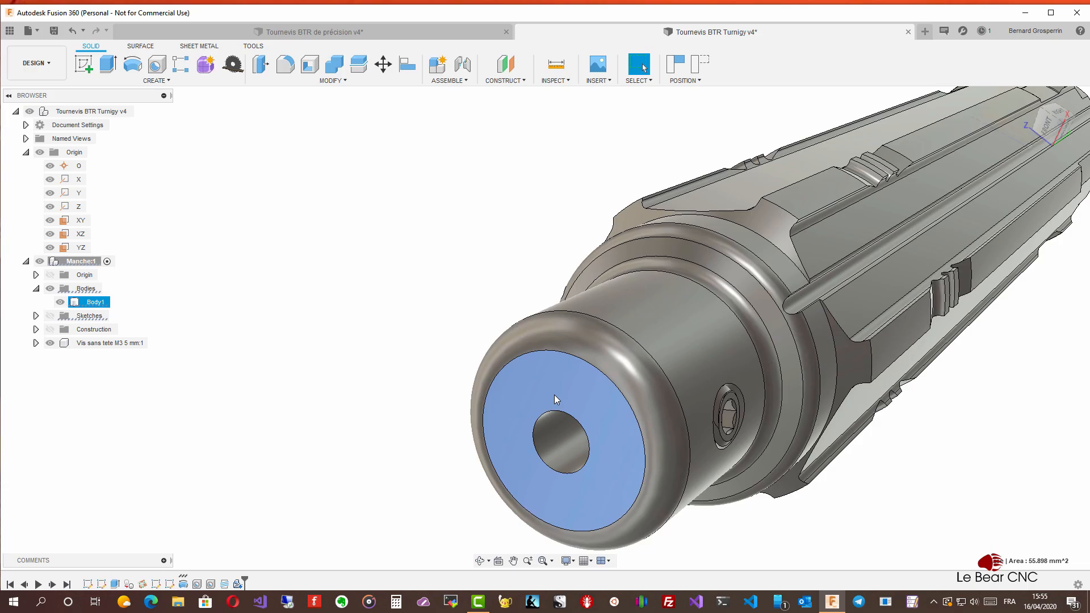
pyautogui.moveTo(554, 394); pyautogui.dragTo(374, 390)
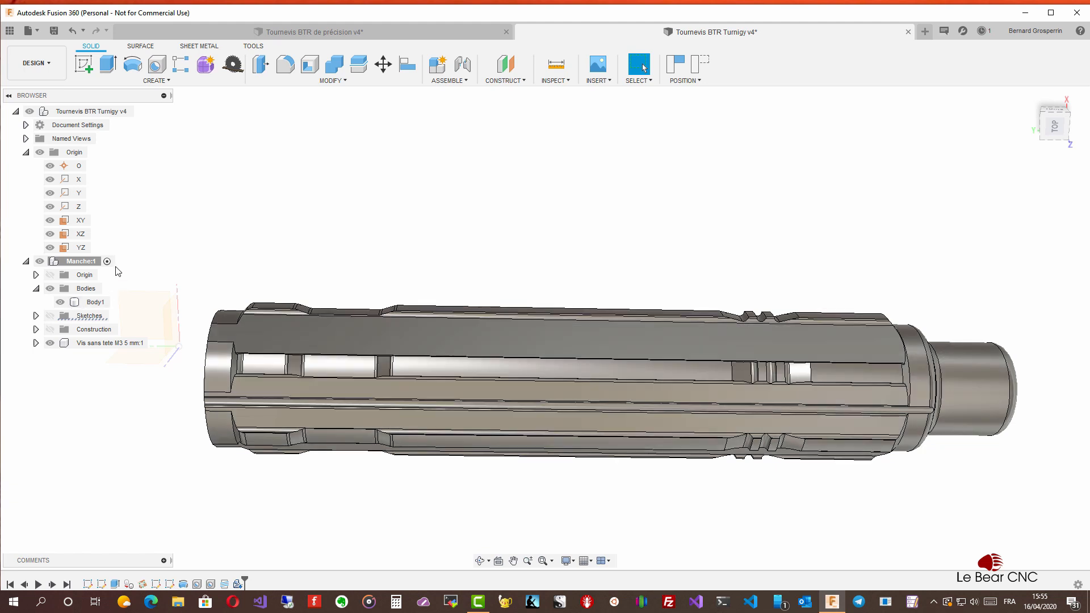
# Hide the Manche component and activate the top-level Tournevis BTR Turnigy assembly
pyautogui.click(39, 262)
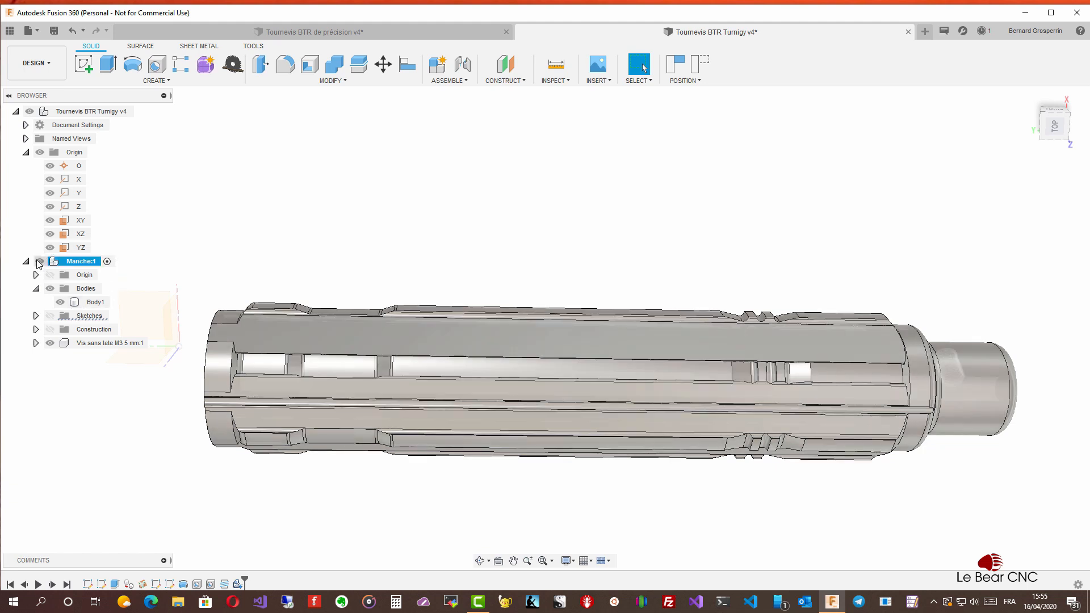
pyautogui.click(39, 262)
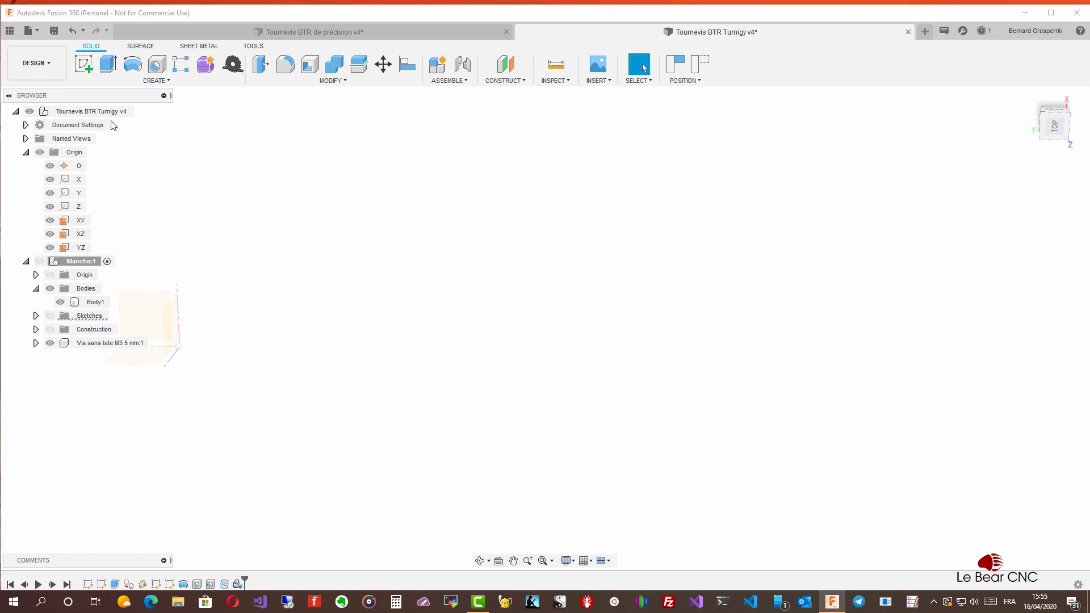
pyautogui.click(140, 113)
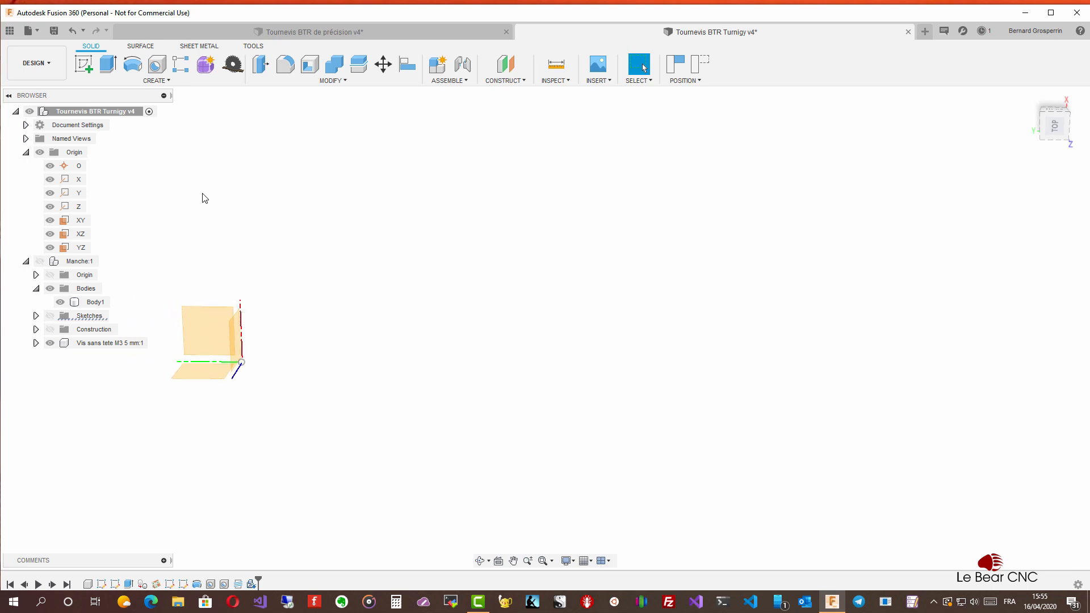
# Create a new component under the top-level assembly and rename it as "Lame 2.5"
pyautogui.rightClick(105, 112)
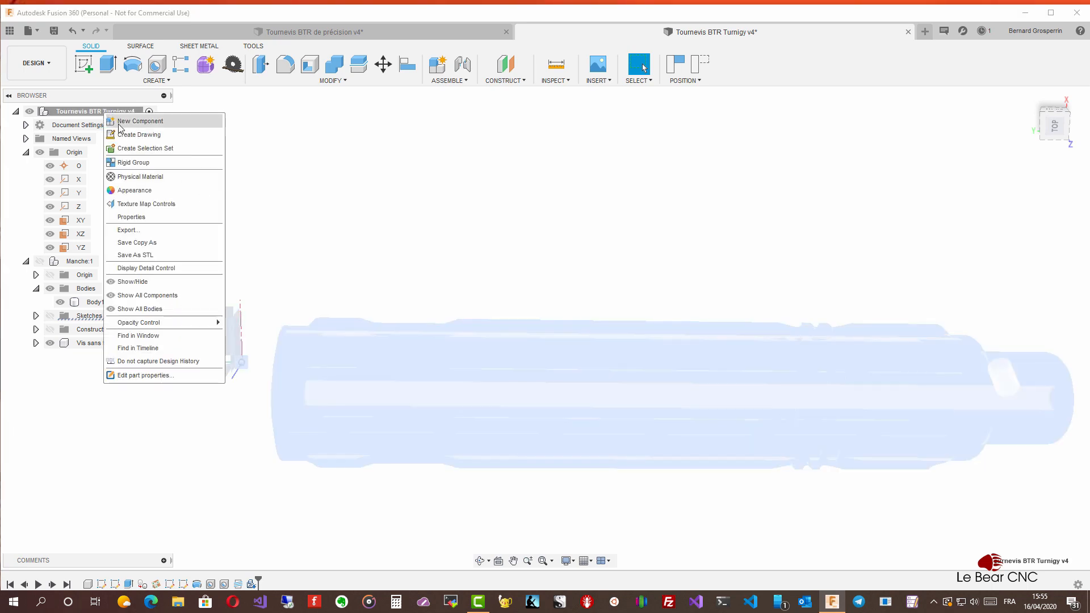
pyautogui.click(121, 121)
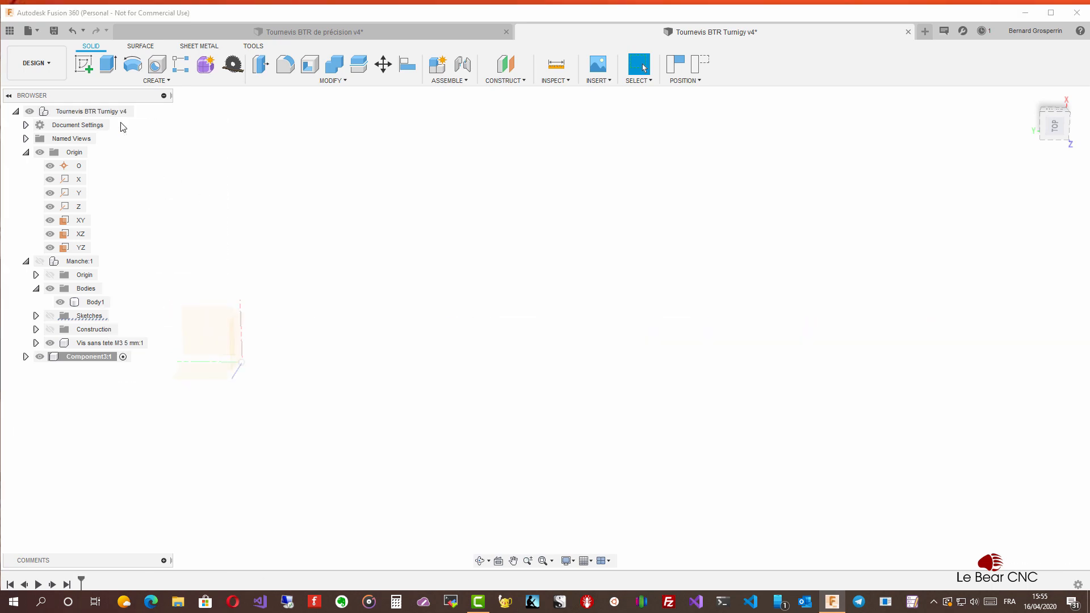
pyautogui.click(96, 358)
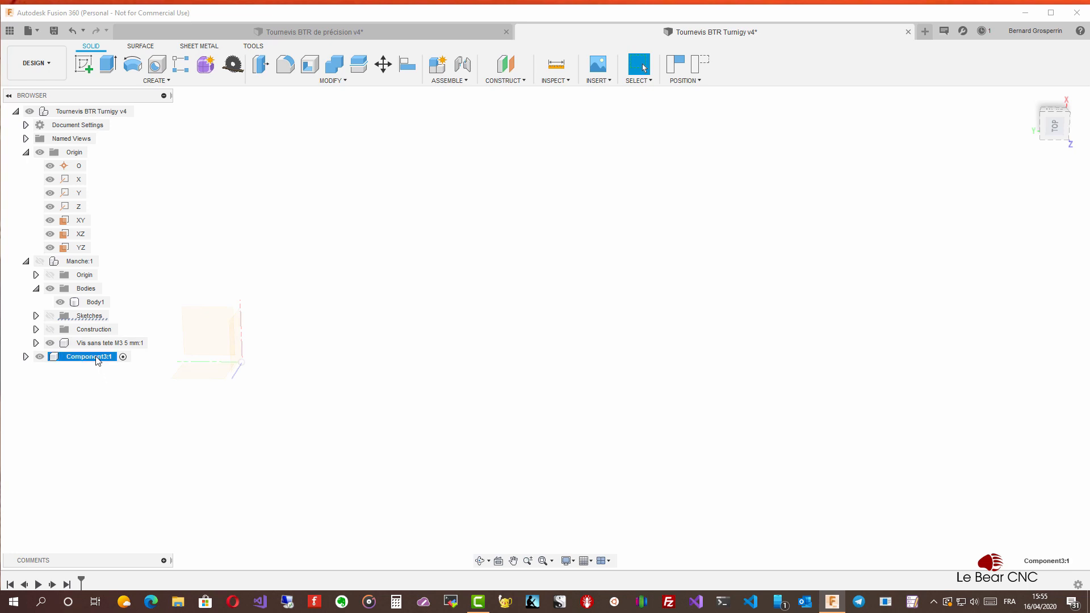
pyautogui.click(97, 357)
pyautogui.write('la')
pyautogui.press('Return')
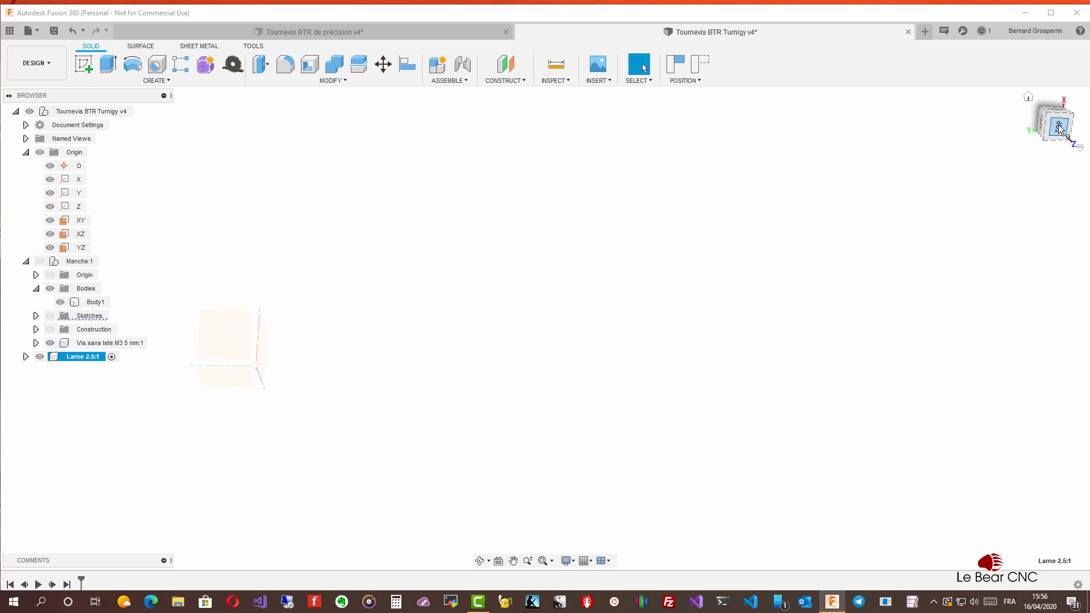
# Start a Cylinder in the Lame 2.5 component and capture the current position of the moved components
pyautogui.click(295, 363)
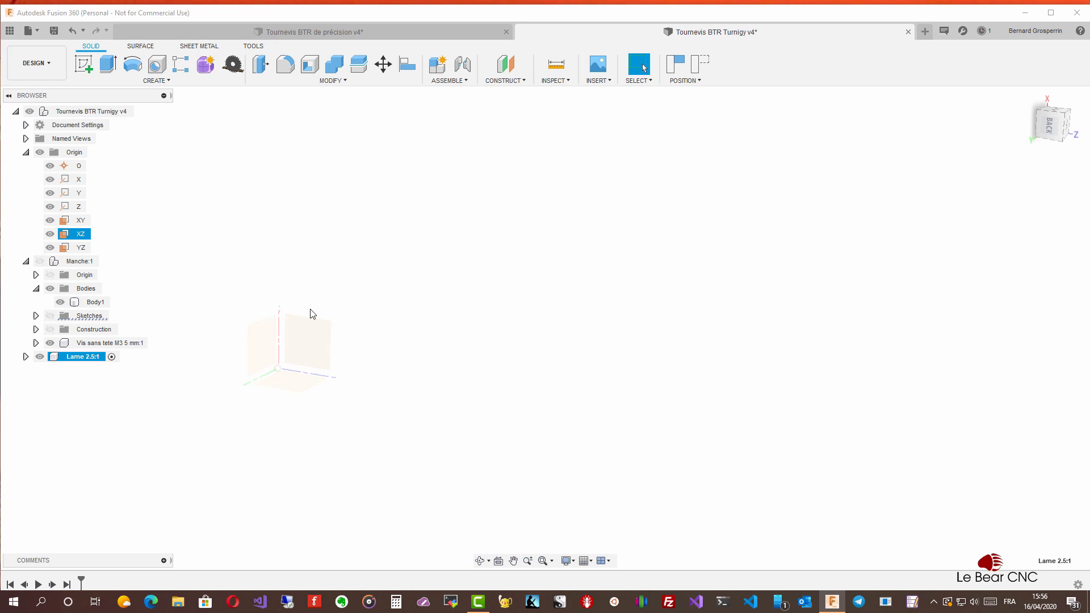
pyautogui.click(165, 81)
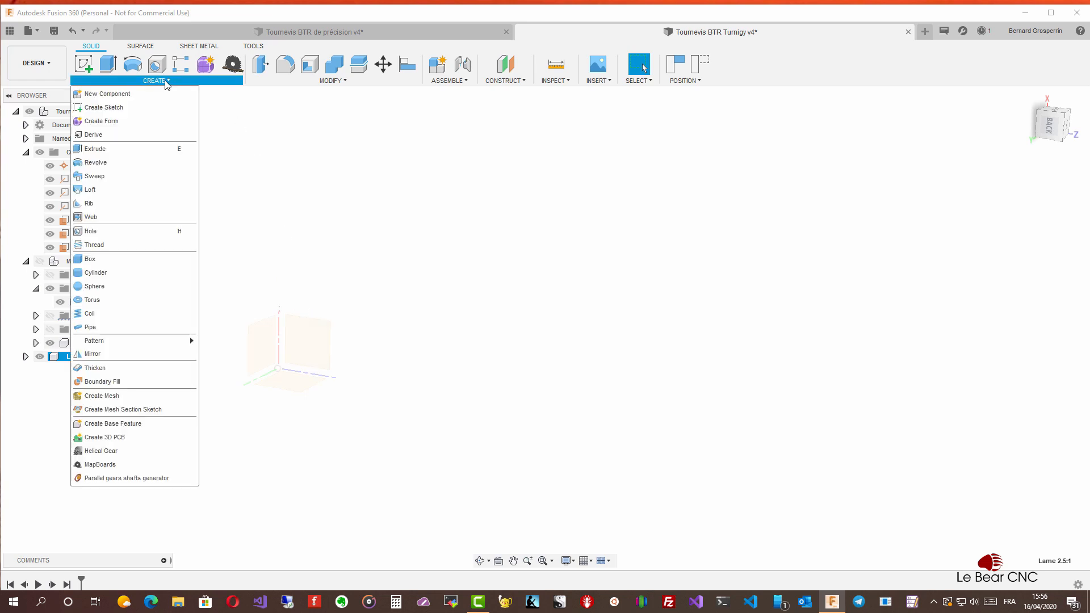
pyautogui.click(117, 275)
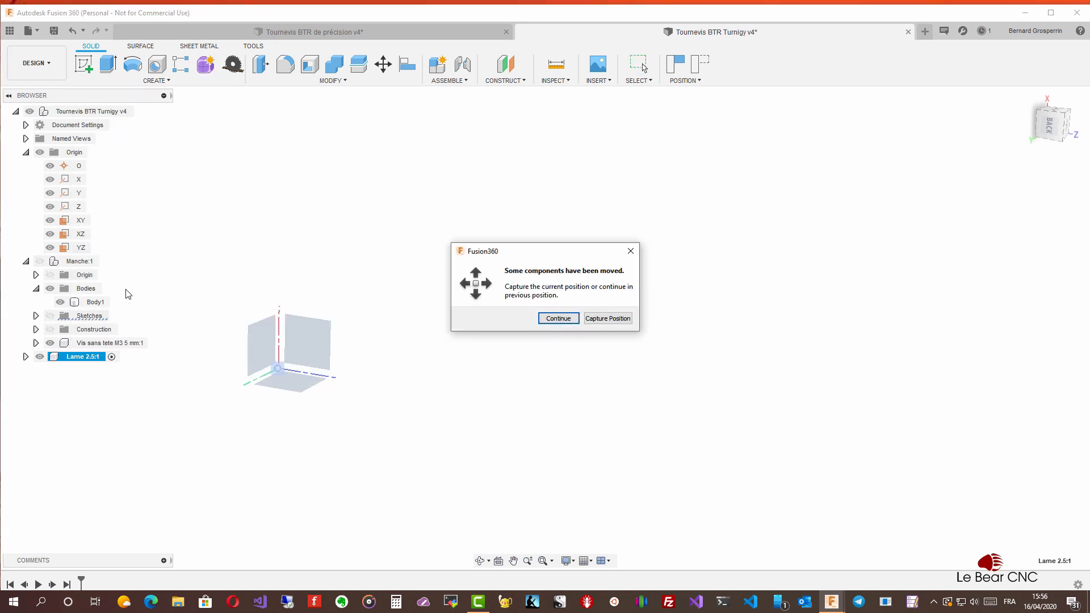
pyautogui.click(624, 318)
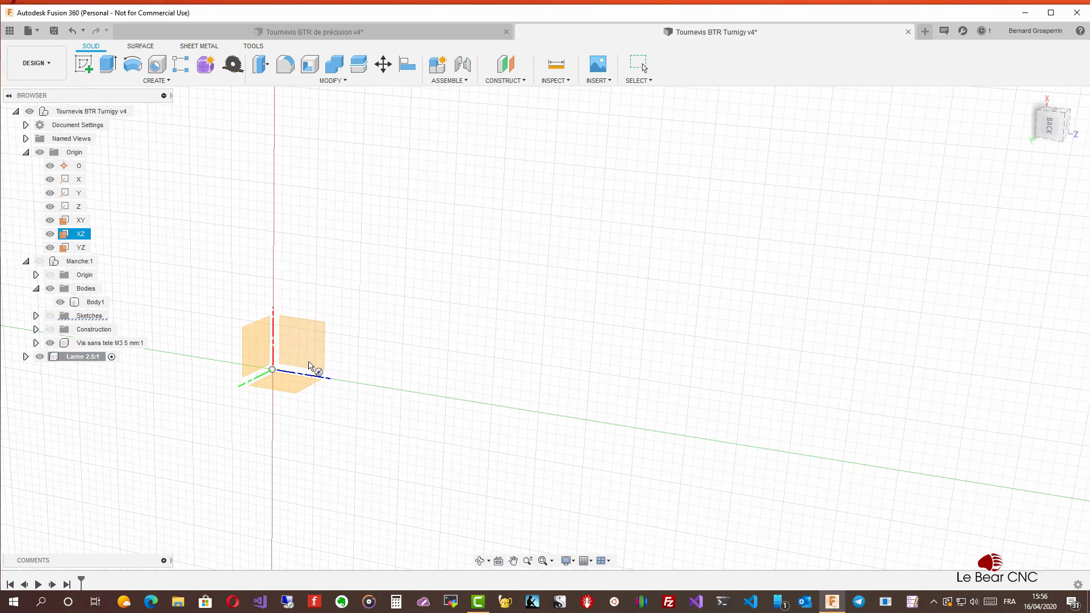
# Draw the cylinder's base circle on the XZ plane, centred on the origin, with a diameter of 3.135 mm
pyautogui.click(310, 368)
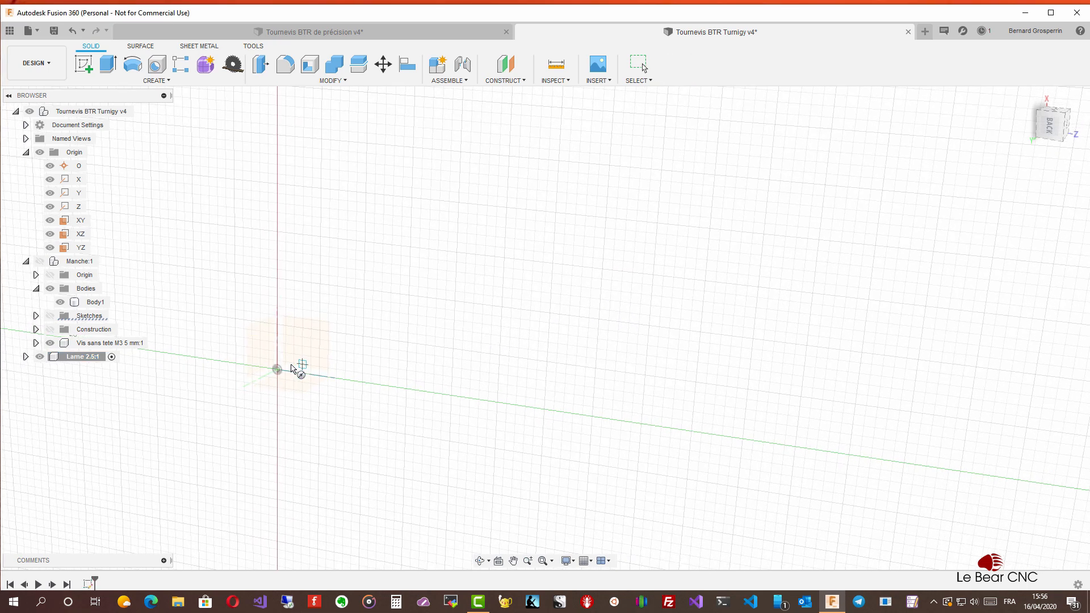
pyautogui.click(281, 370)
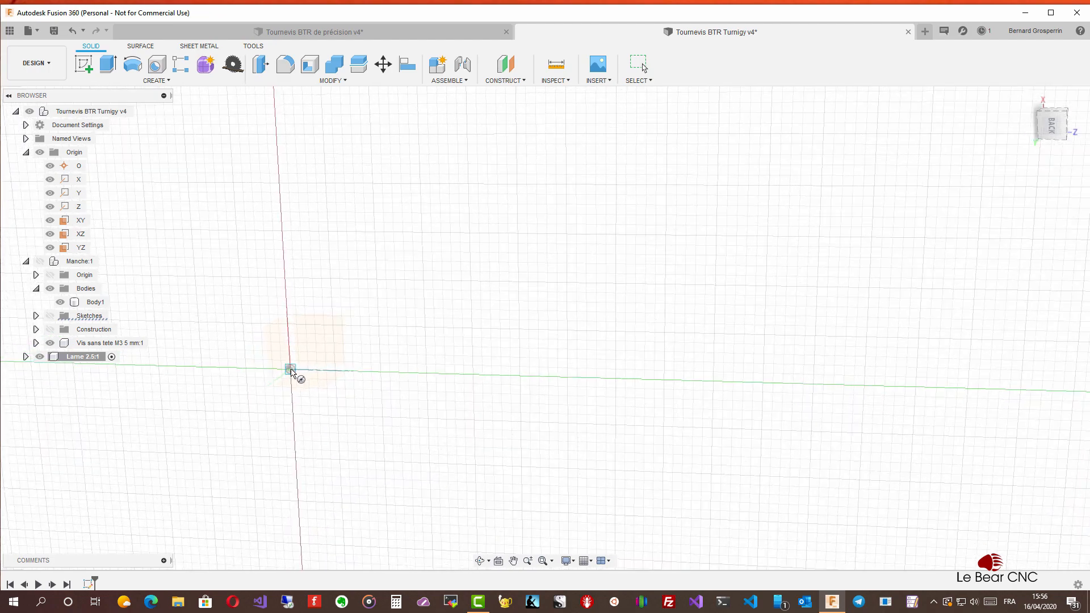
pyautogui.click(301, 369)
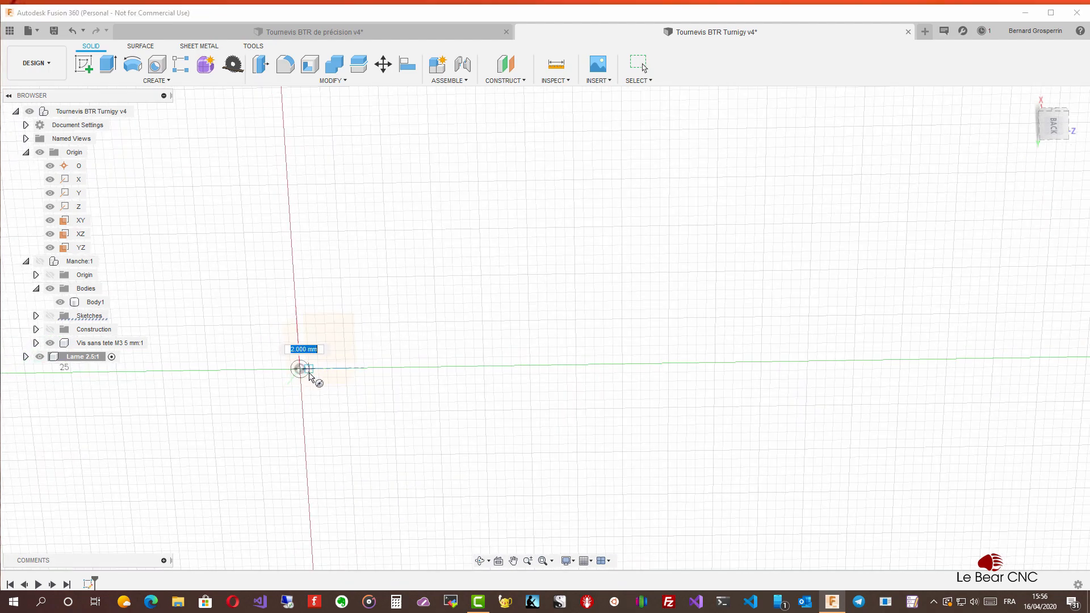
pyautogui.write('3.135')
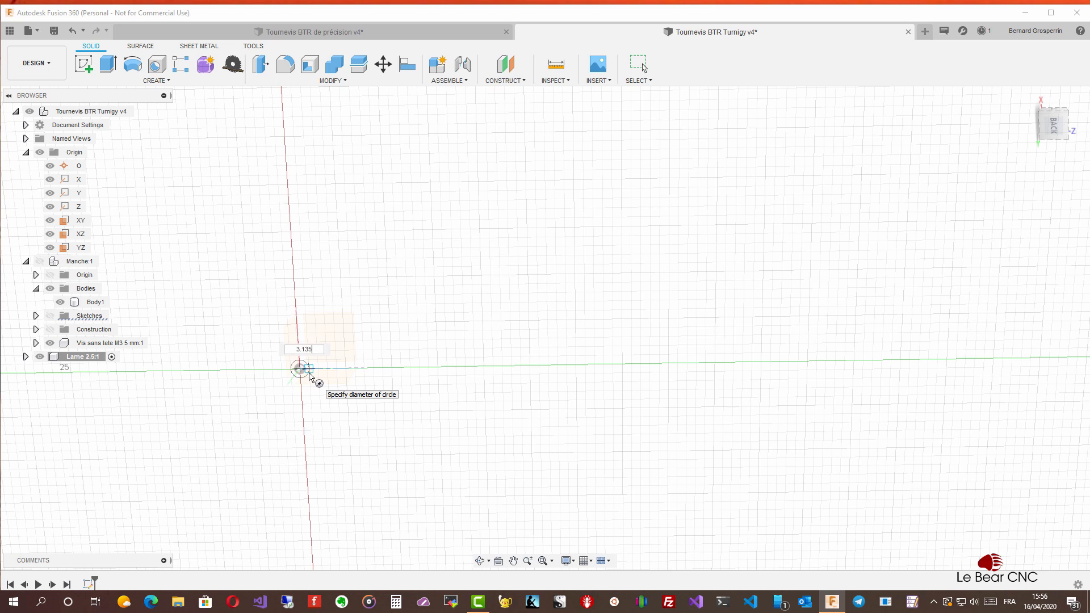
pyautogui.press('Tab')
pyautogui.press('Return')
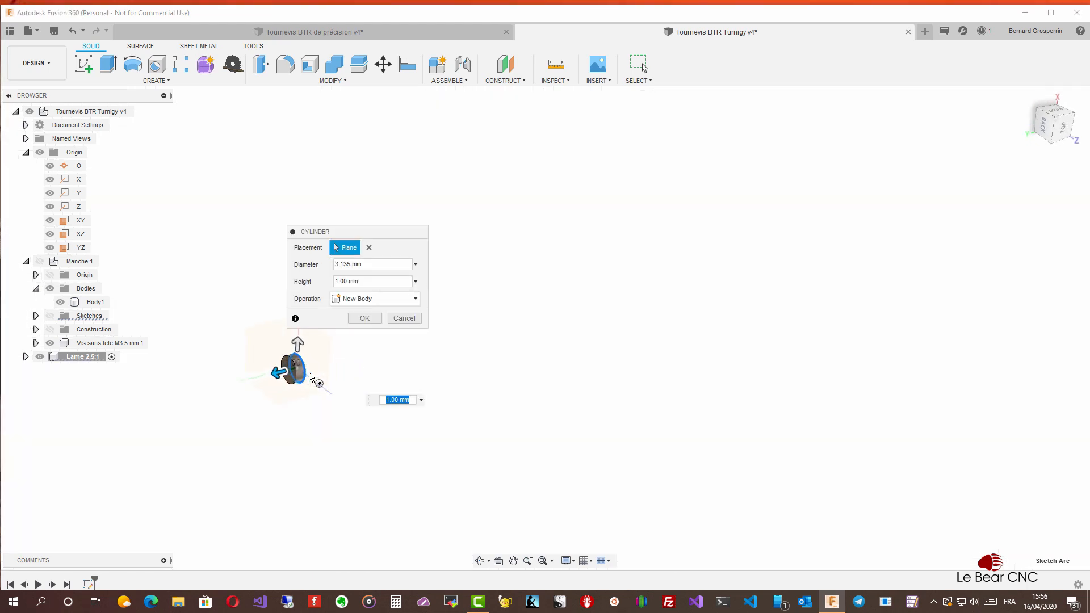
# Set the cylinder's height to -100 mm and create it as a new body
pyautogui.moveTo(267, 370); pyautogui.dragTo(761, 329)
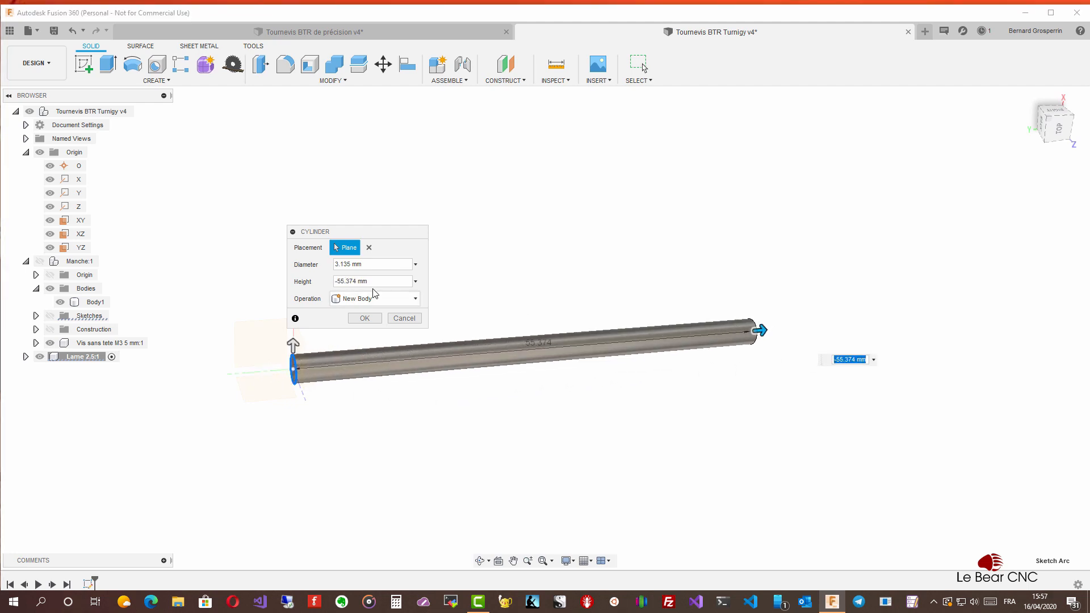
pyautogui.click(349, 281)
pyautogui.write('-100')
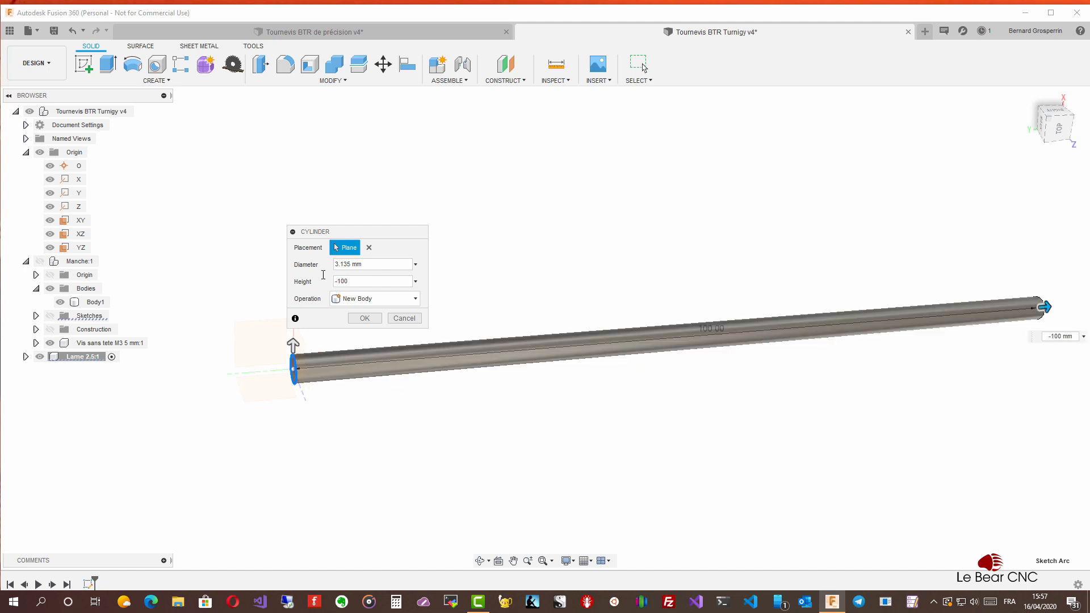
pyautogui.press('Return')
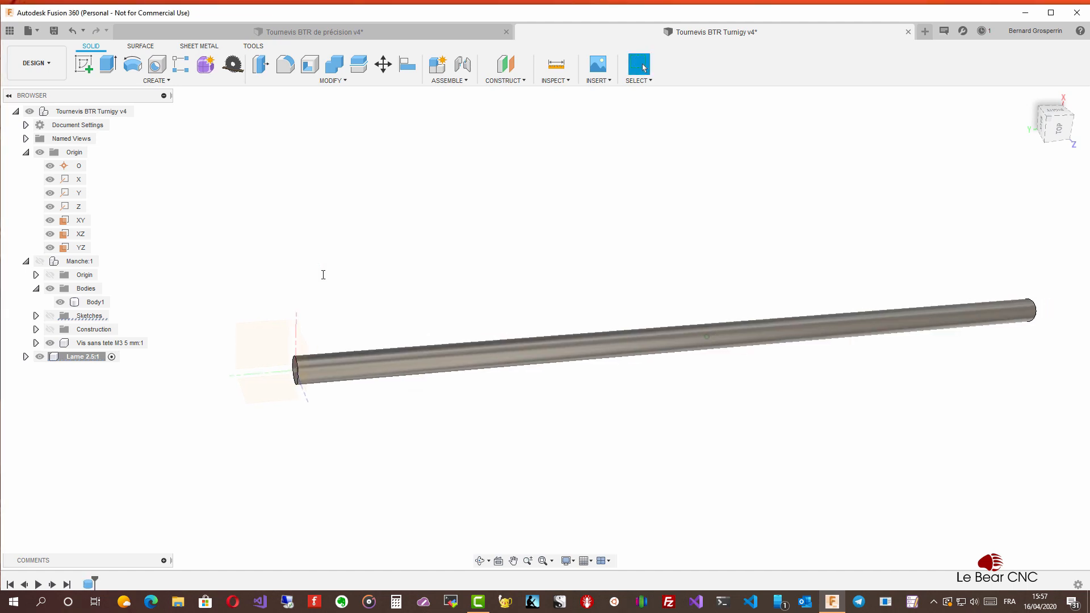
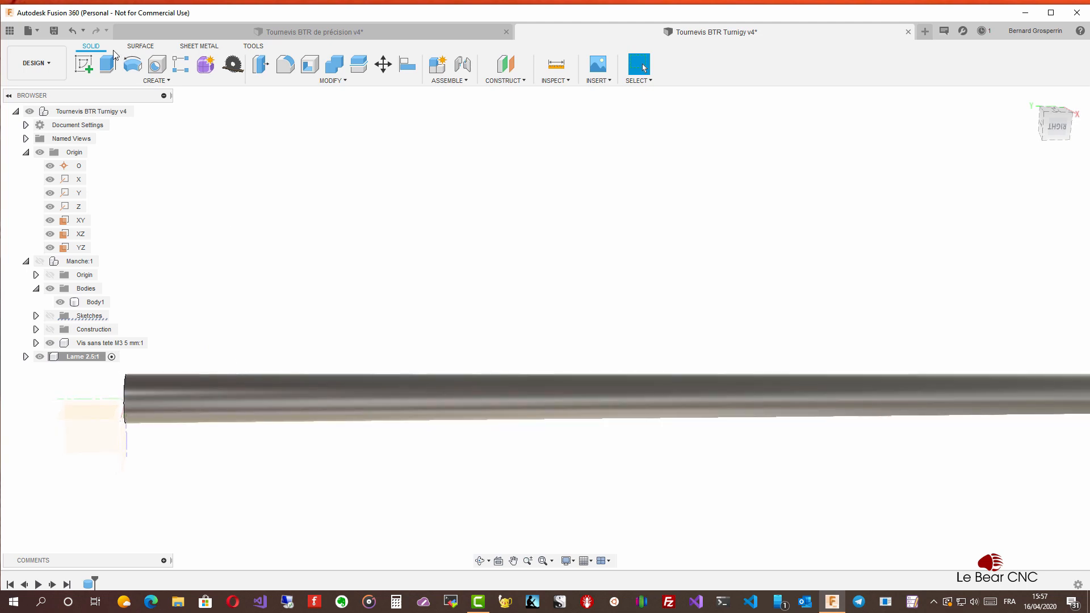
# Create a sketch on the YZ origin plane and project the whole cylinder body's outline into it
pyautogui.click(83, 64)
pyautogui.click(93, 428)
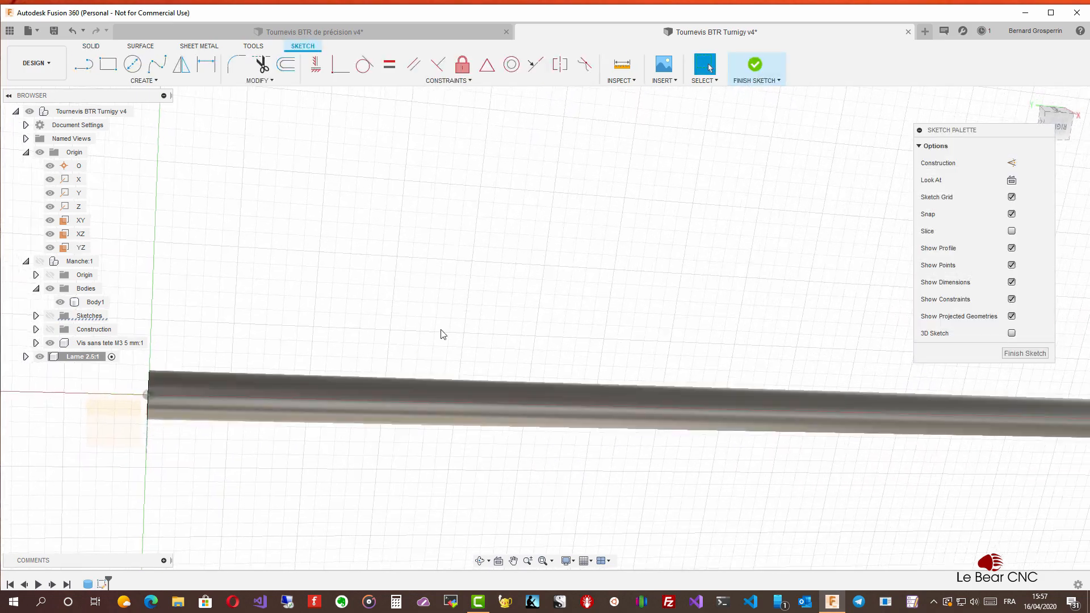
pyautogui.press('p')
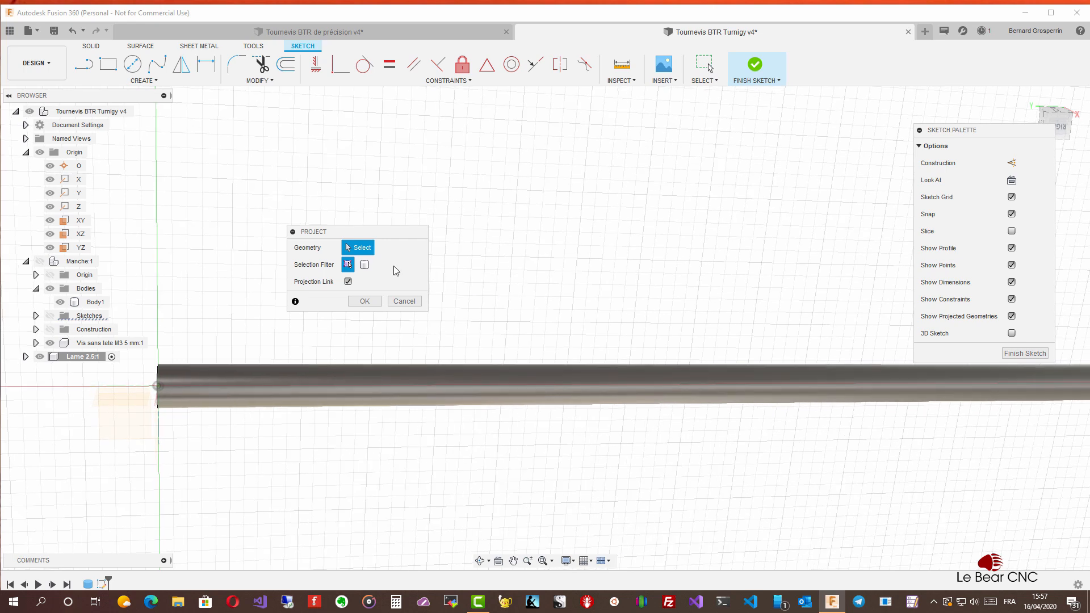
pyautogui.click(365, 267)
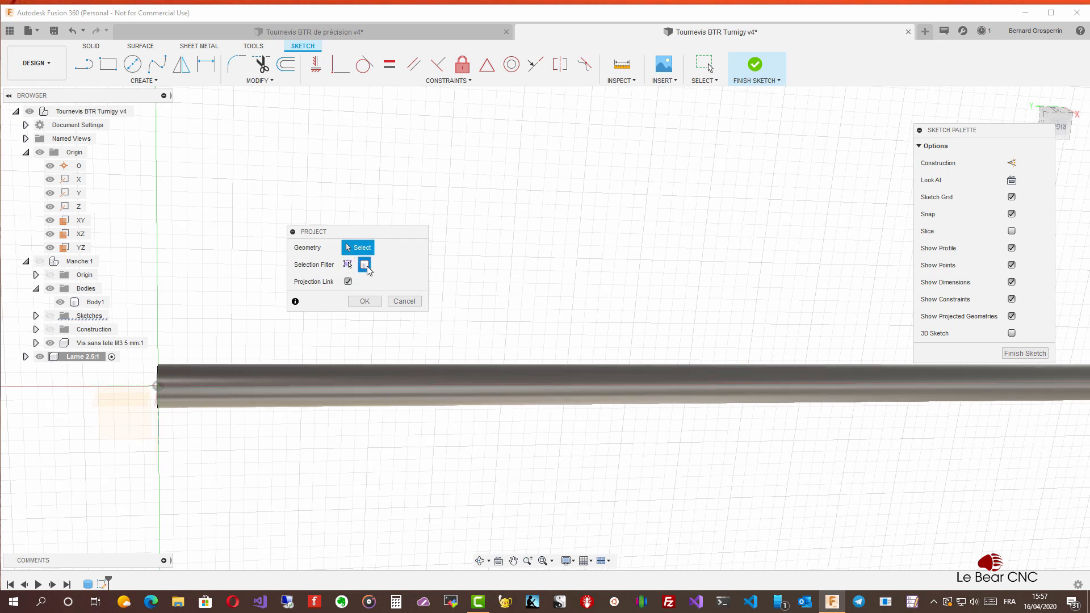
pyautogui.click(385, 387)
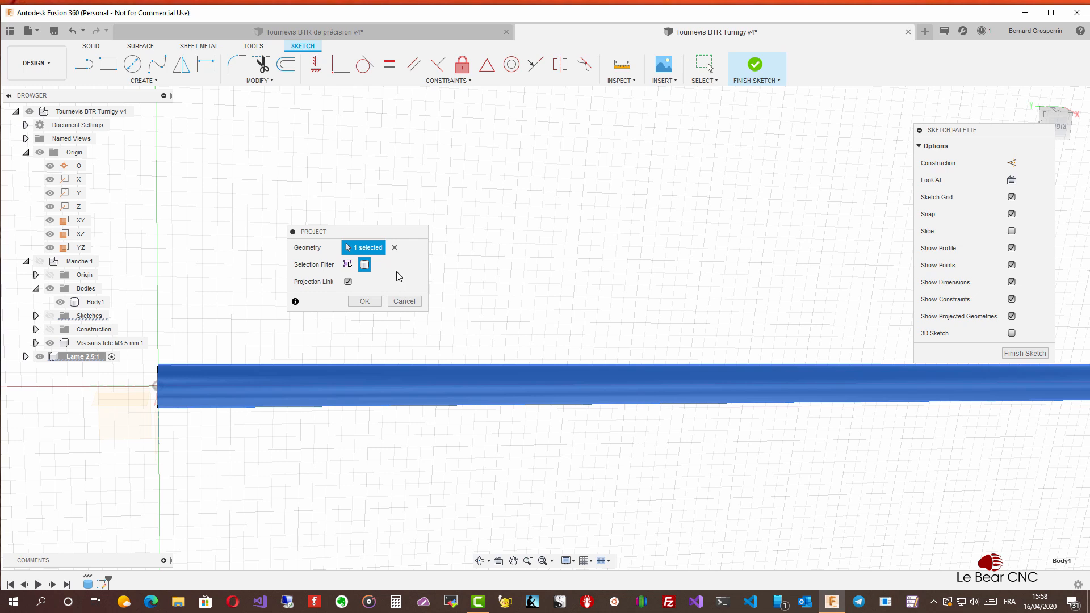
pyautogui.click(363, 302)
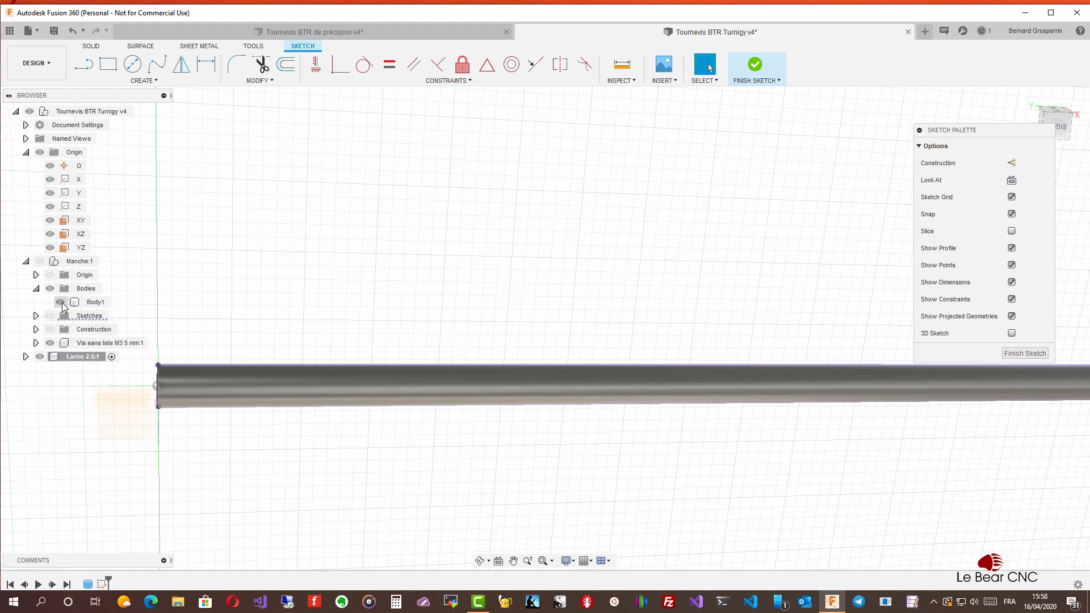
# Hide the Lame 2.5 bodies and draw a 5 mm line parallel to the projected edge, inside the outline near the origin end
pyautogui.click(25, 356)
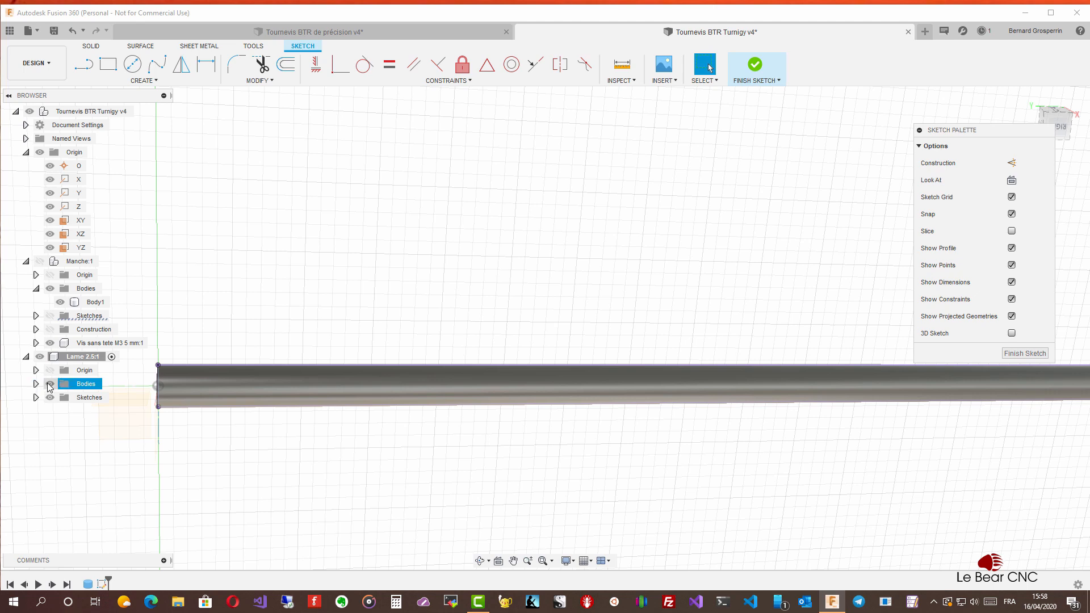
pyautogui.click(50, 383)
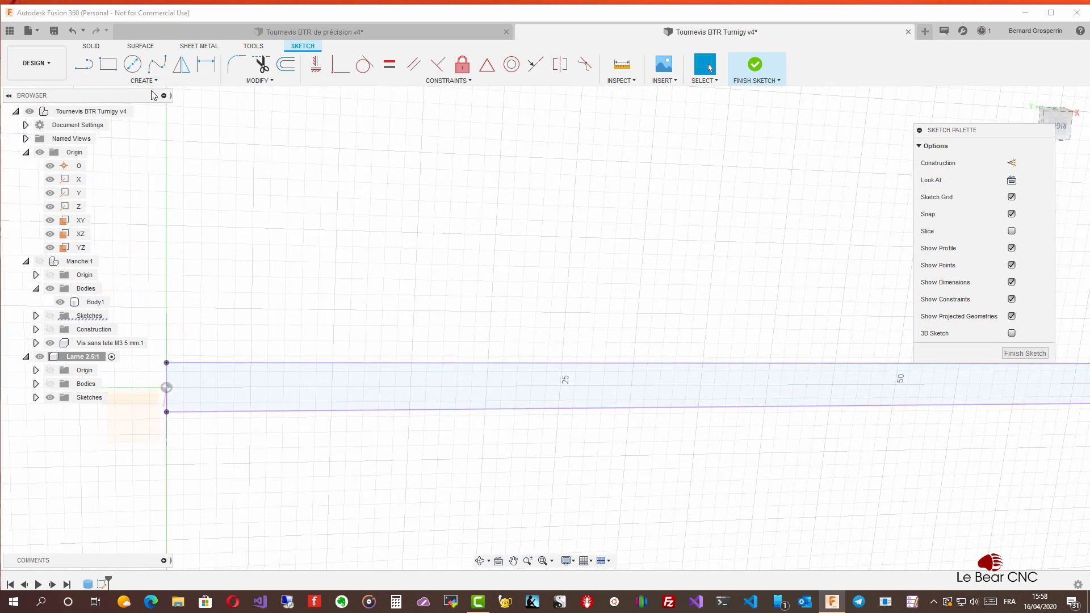
pyautogui.press('l')
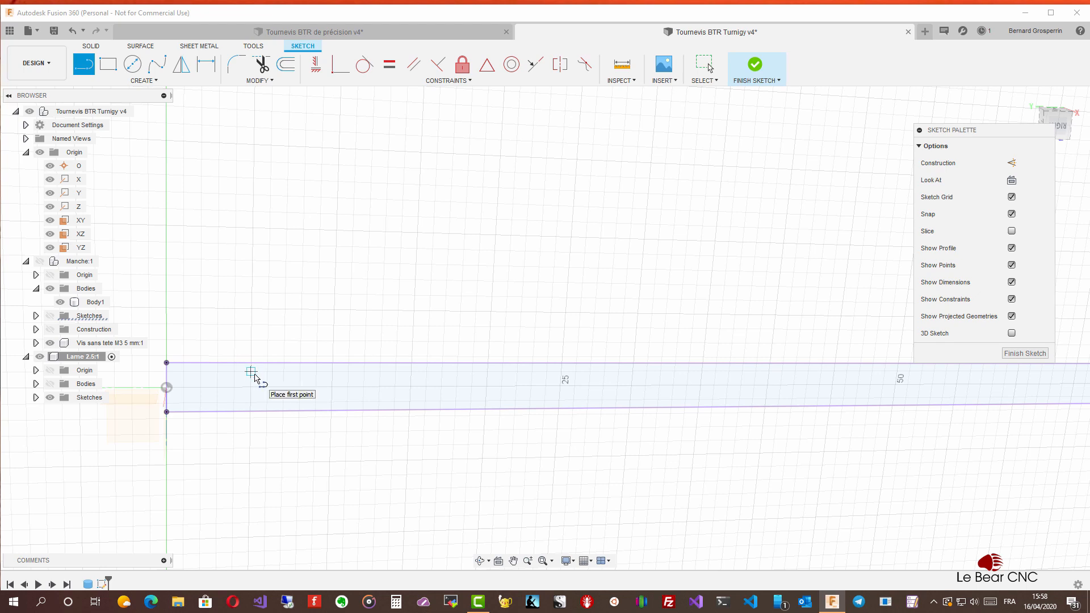
pyautogui.moveTo(338, 278)
pyautogui.keyDown('shift'); pyautogui.mouseDown(button='middle')
pyautogui.moveTo(343, 241)
pyautogui.moveTo(287, 312)
pyautogui.moveTo(266, 368)
pyautogui.mouseUp(button='middle'); pyautogui.keyUp('shift')
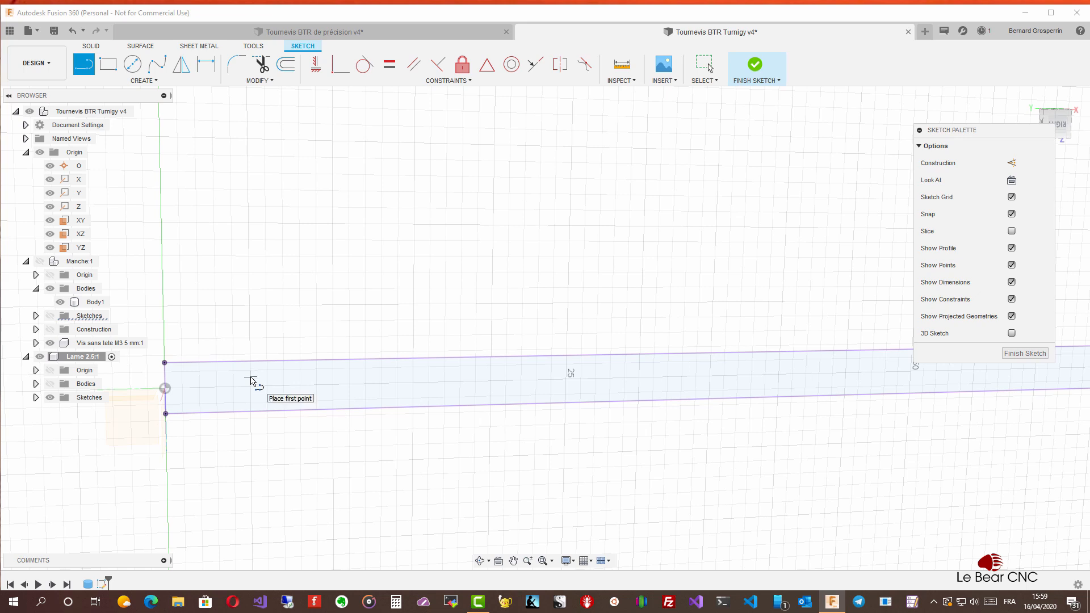
pyautogui.click(251, 377)
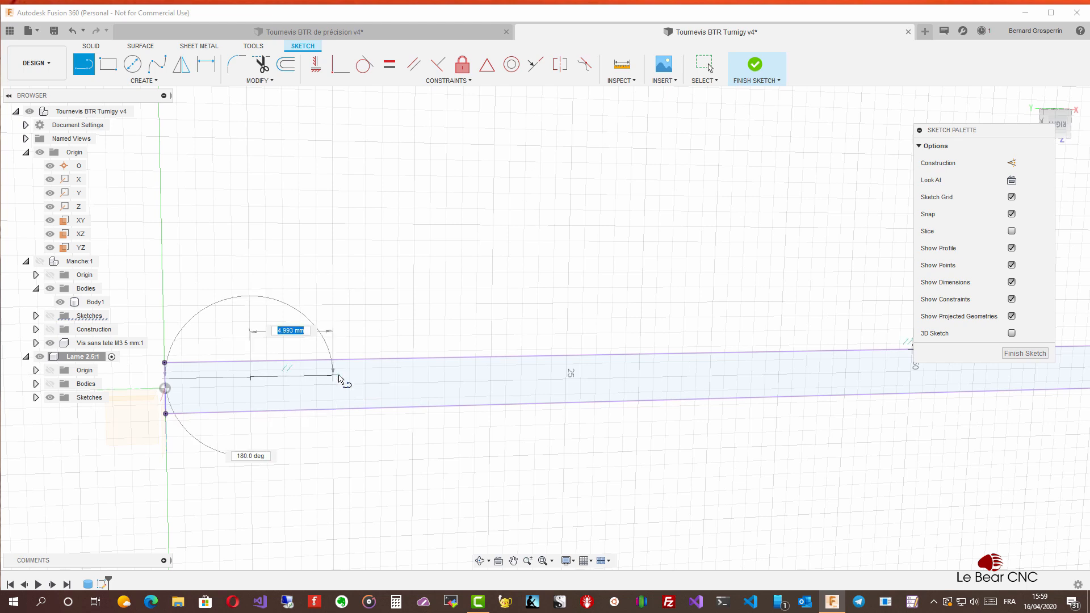
pyautogui.write('5')
pyautogui.press('Tab')
pyautogui.press('Return')
pyautogui.press('Escape')
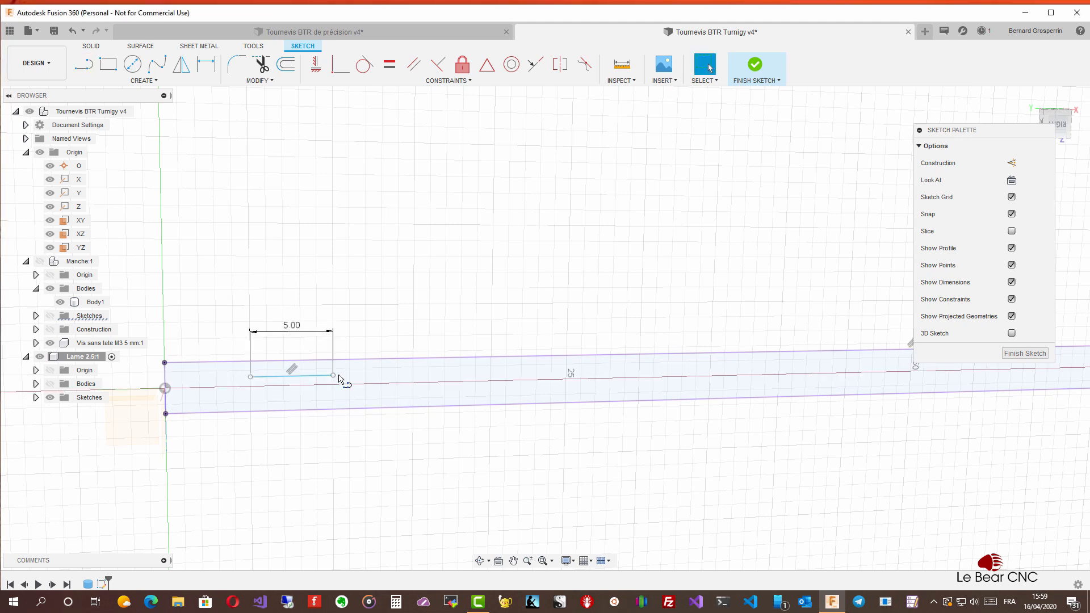
# Draw outward-slanting lines from both ends of the 5 mm line to the projected upper edge and adjust their upper endpoints
pyautogui.press('l')
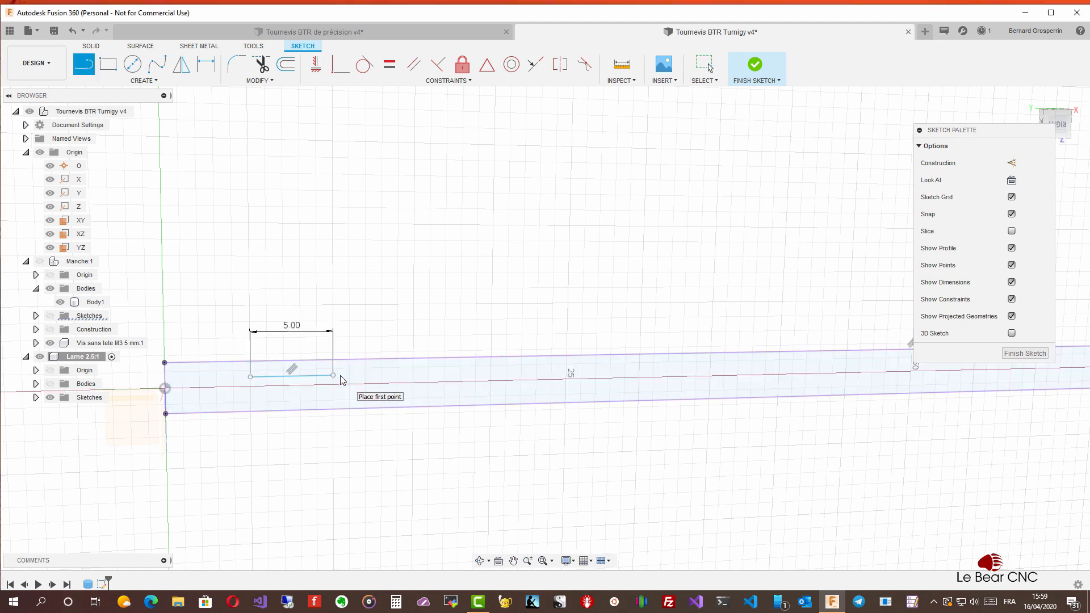
pyautogui.click(333, 375)
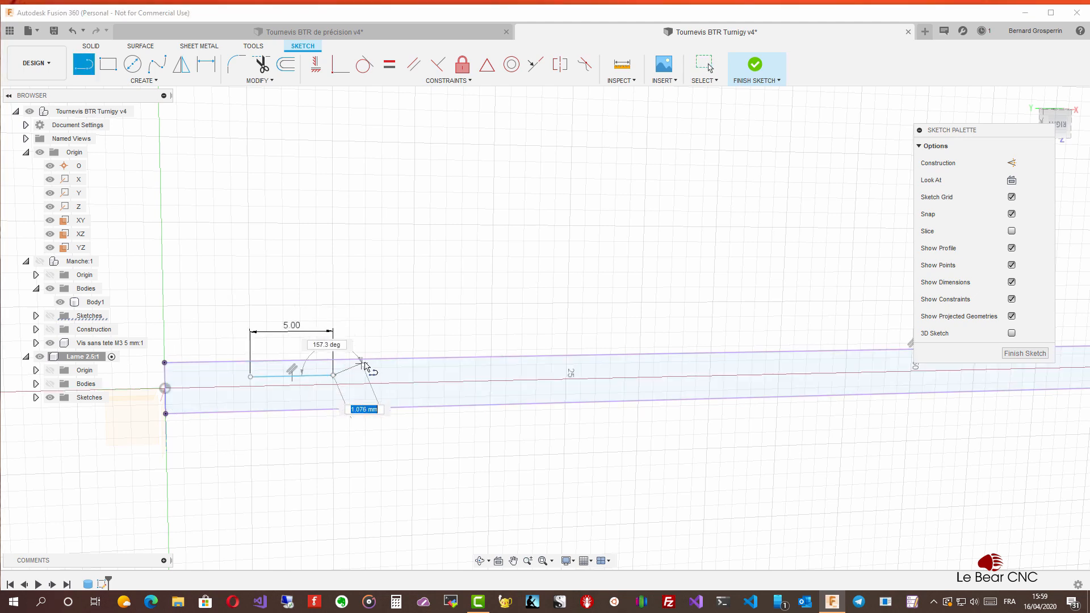
pyautogui.doubleClick(365, 360)
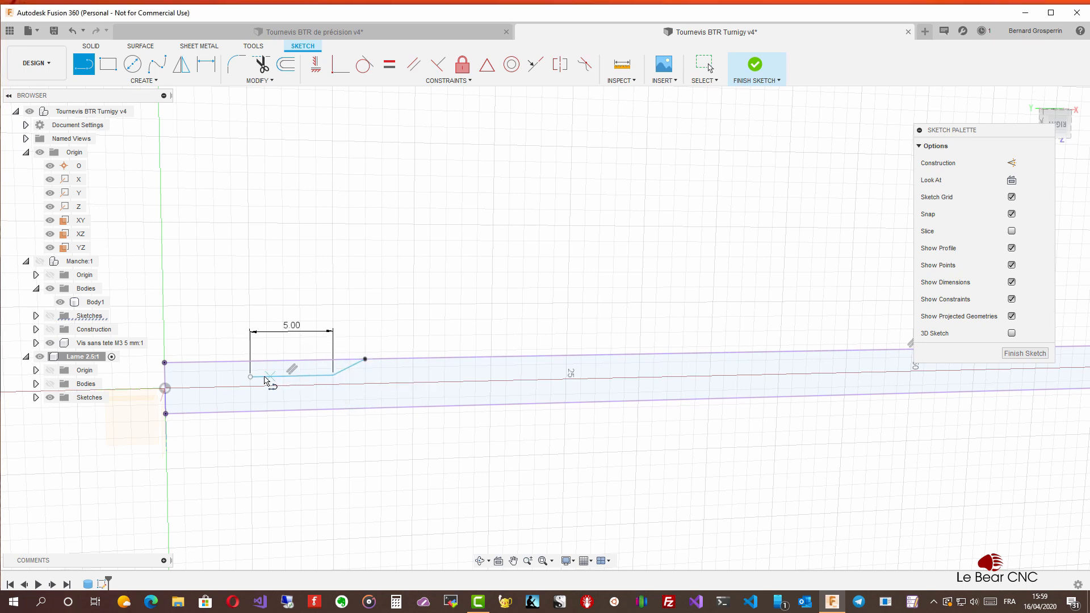
pyautogui.click(249, 375)
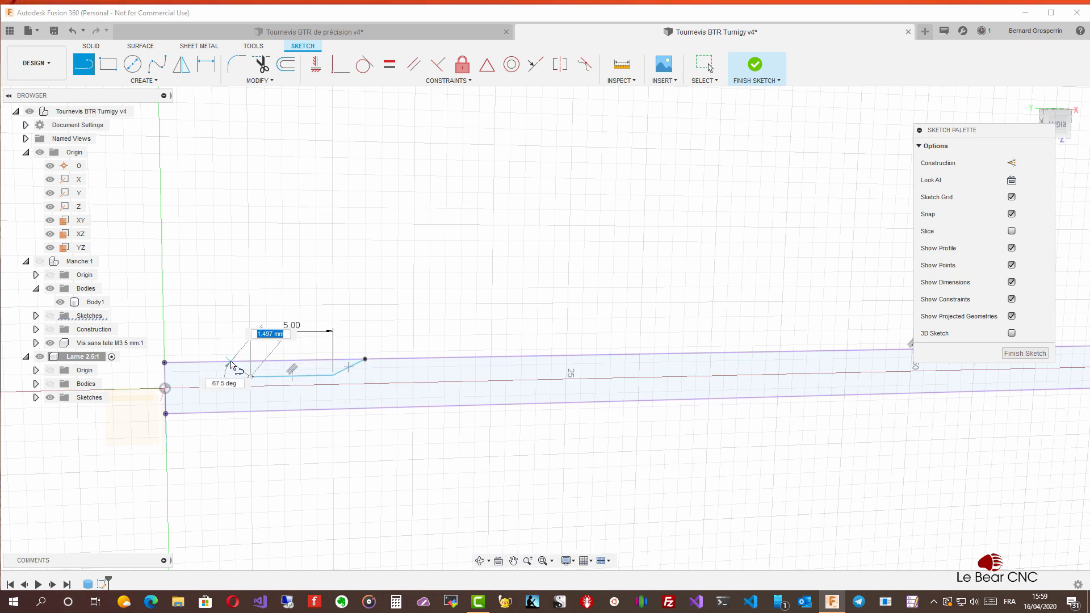
pyautogui.doubleClick(227, 362)
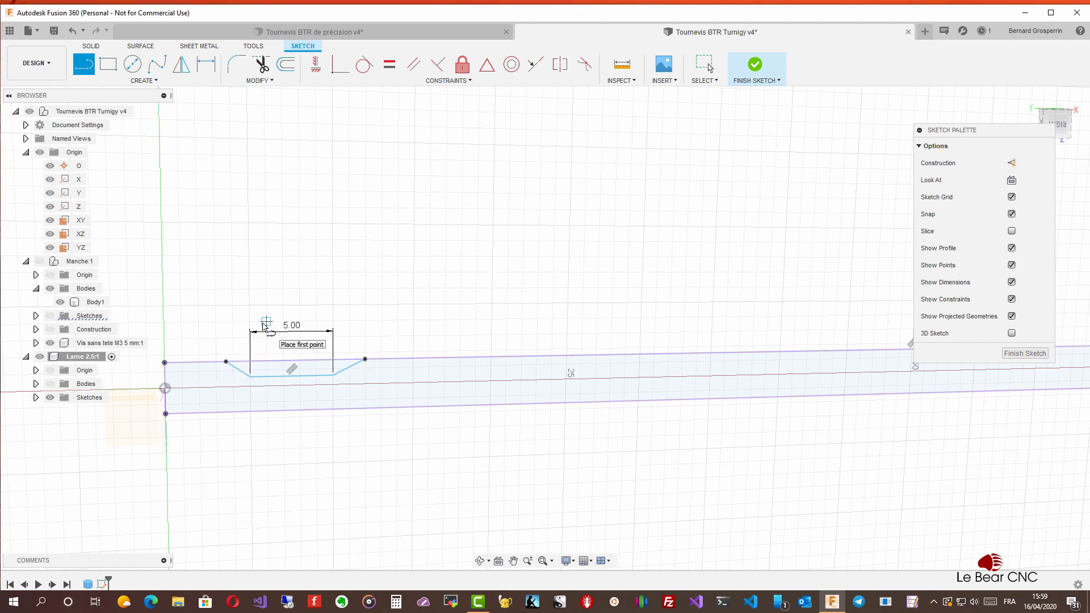
pyautogui.press('Escape')
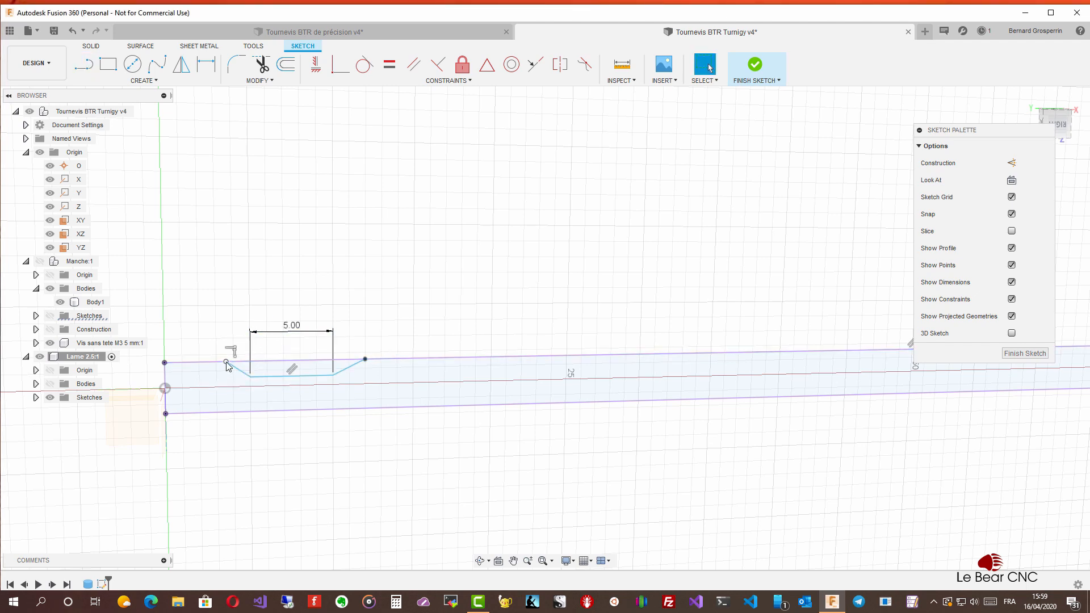
pyautogui.moveTo(227, 362)
pyautogui.mouseDown()
pyautogui.moveTo(232, 336)
pyautogui.moveTo(221, 337)
pyautogui.moveTo(221, 361)
pyautogui.mouseUp()
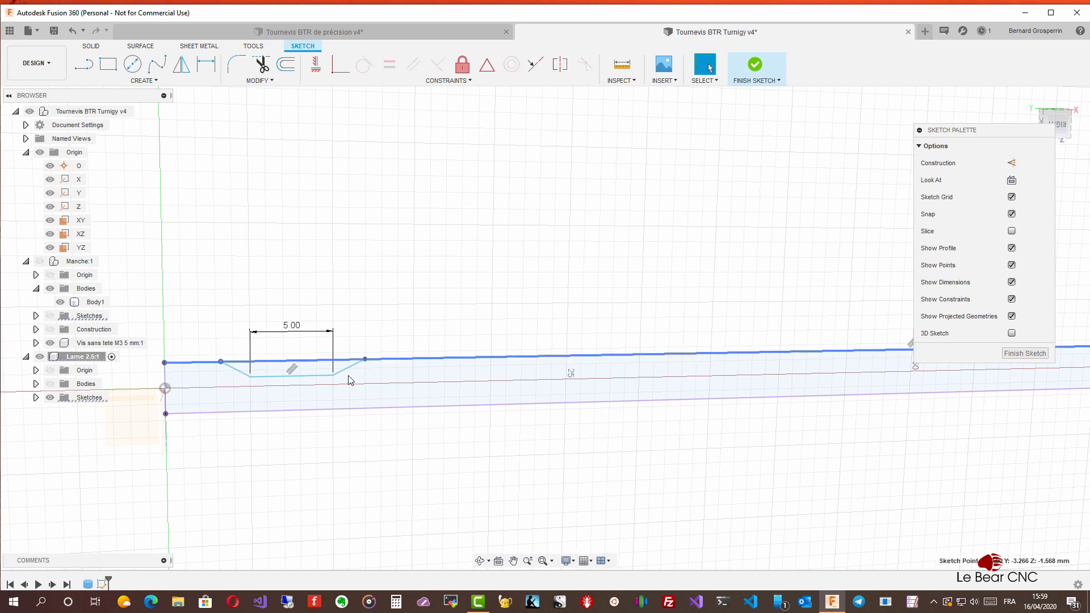
pyautogui.moveTo(359, 362); pyautogui.dragTo(361, 359)
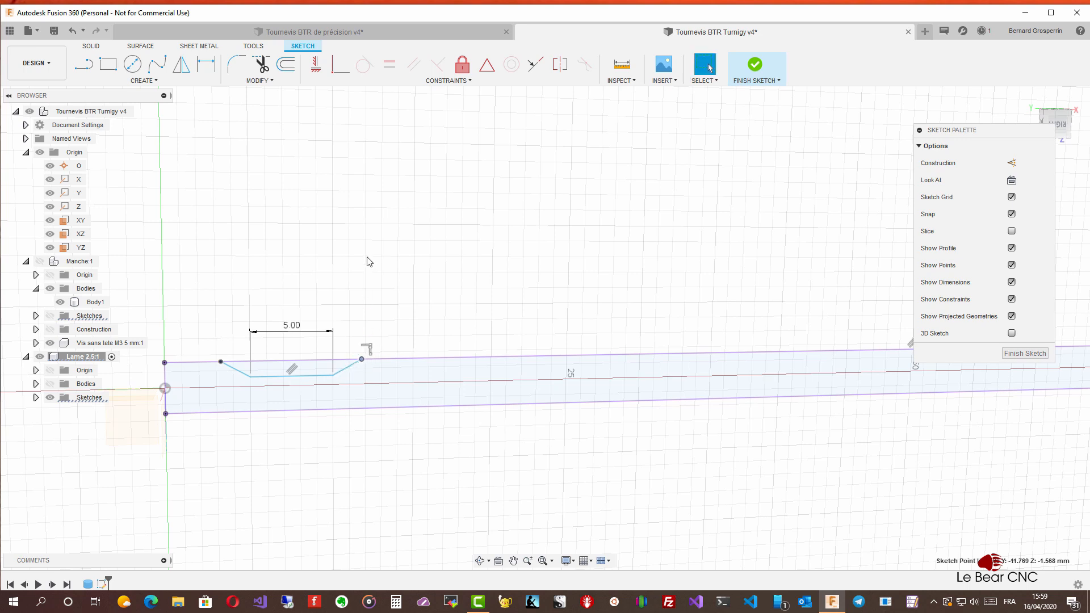
# Dimension the angle between the upper edge and the slanted line farther from the origin at 30 degrees
pyautogui.press('d')
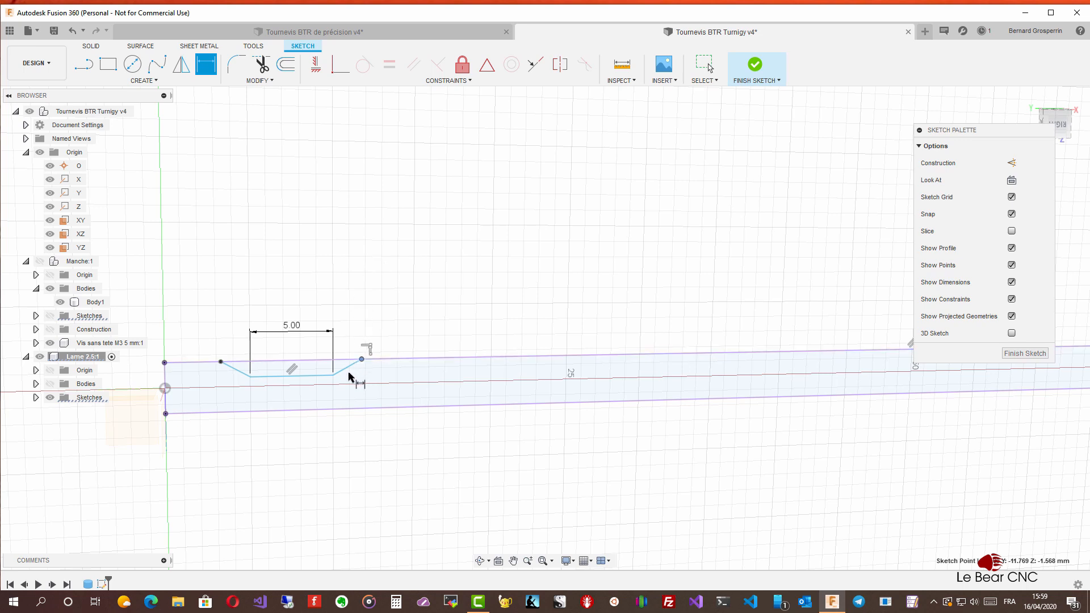
pyautogui.click(319, 360)
pyautogui.click(344, 371)
pyautogui.click(275, 401)
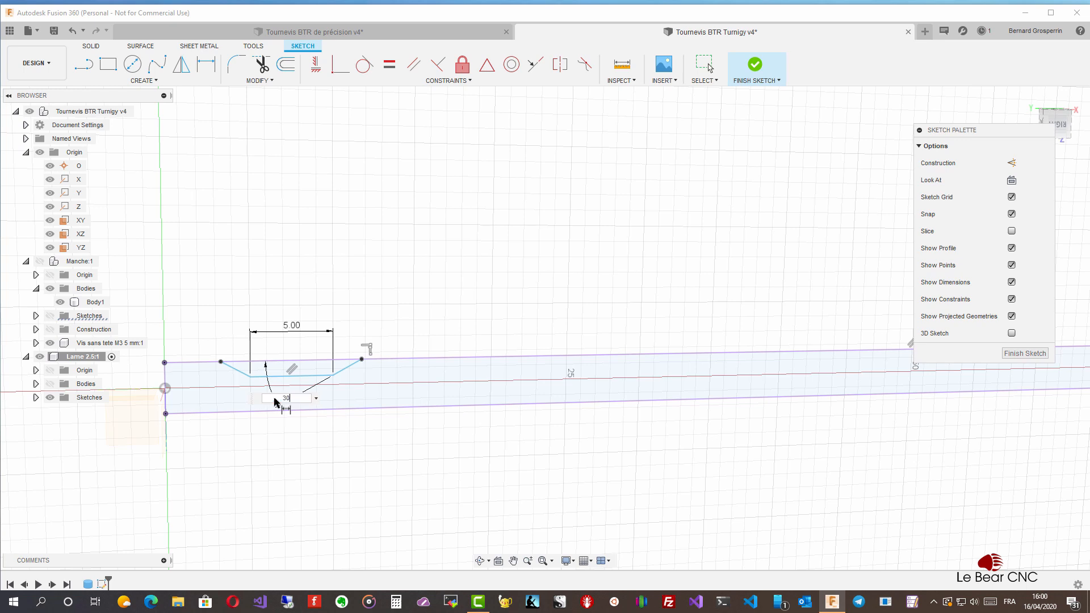
pyautogui.press('Return')
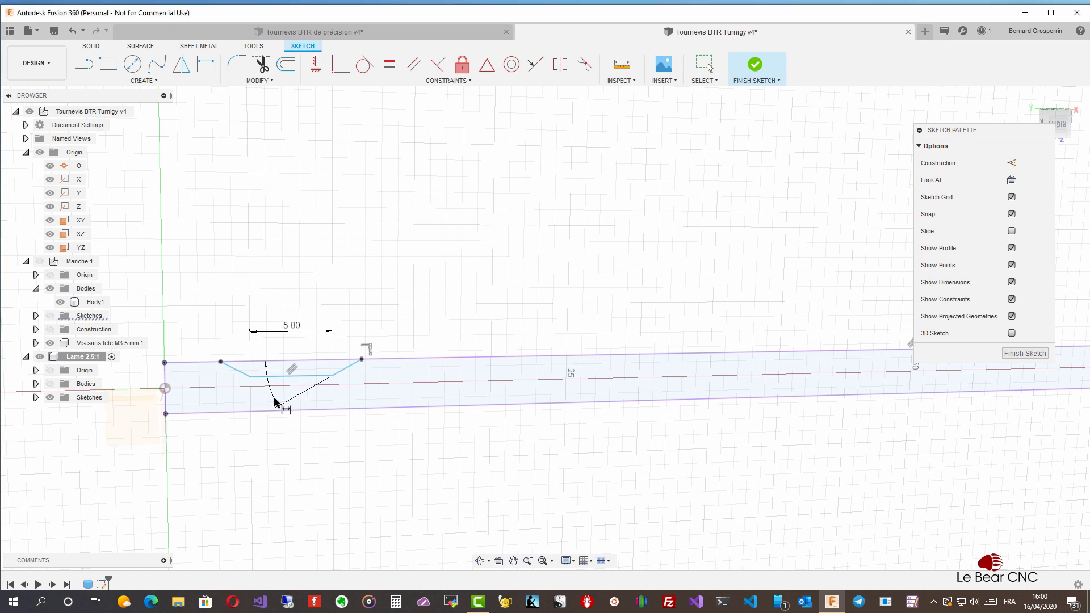
# Dimension the angle between the upper edge and the slanted line nearer the origin at 30 degrees
pyautogui.press('d')
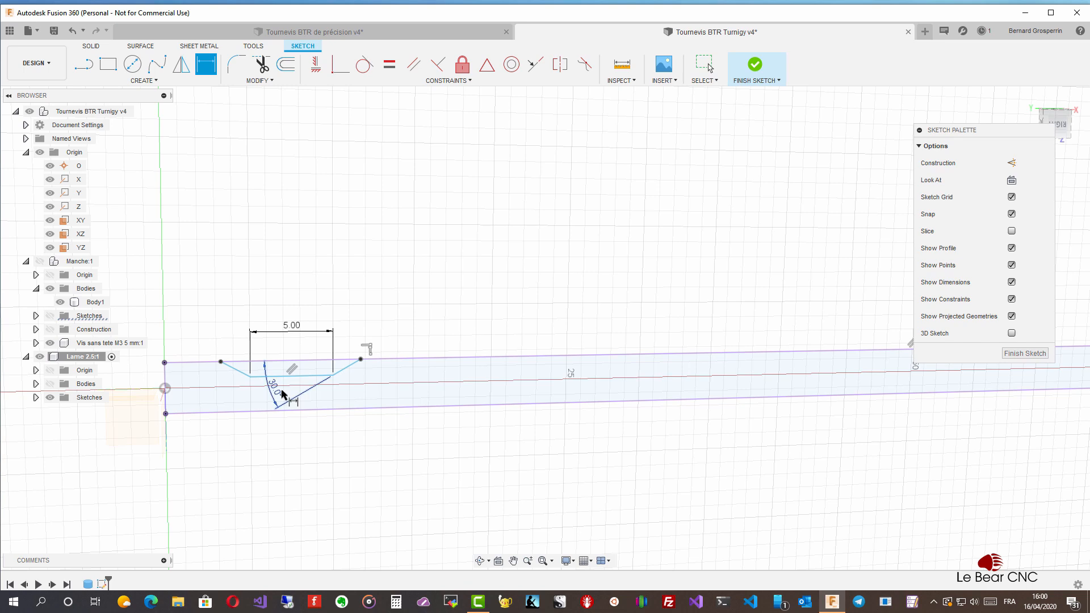
pyautogui.press('Escape')
pyautogui.click(240, 374)
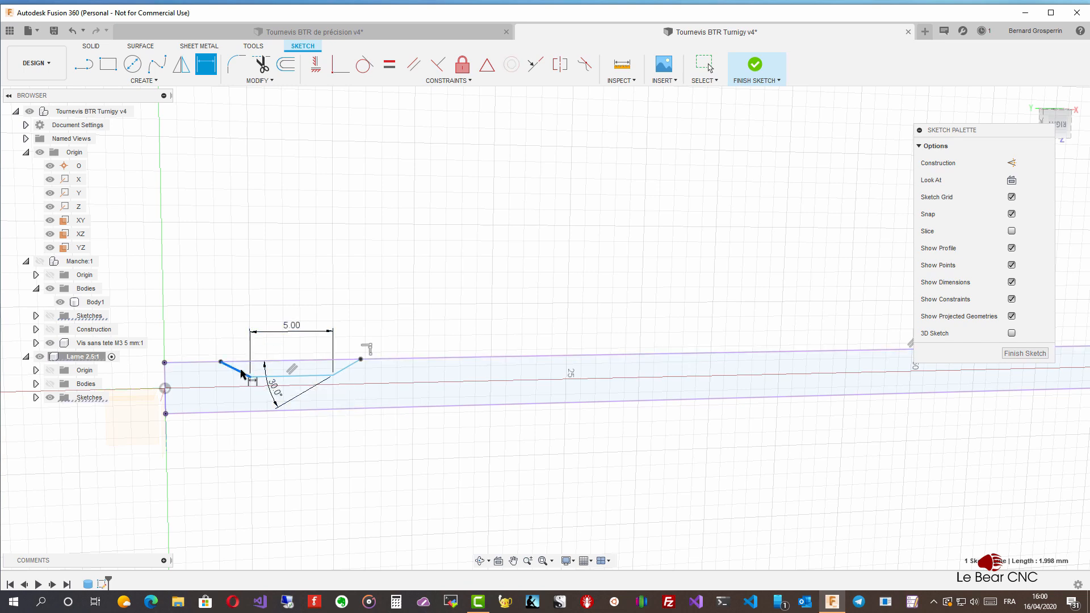
pyautogui.click(253, 362)
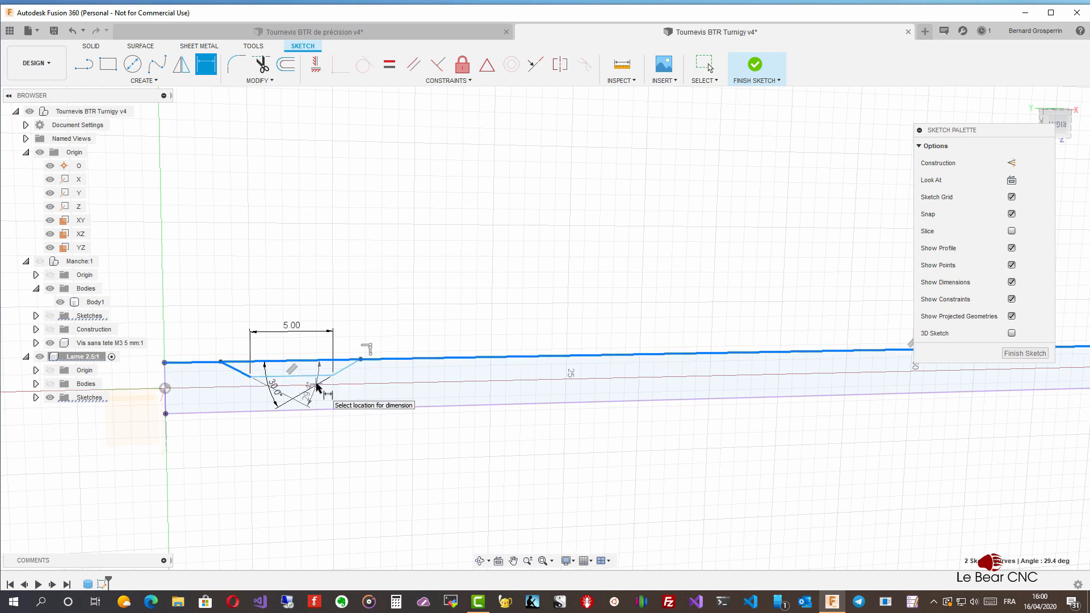
pyautogui.click(317, 386)
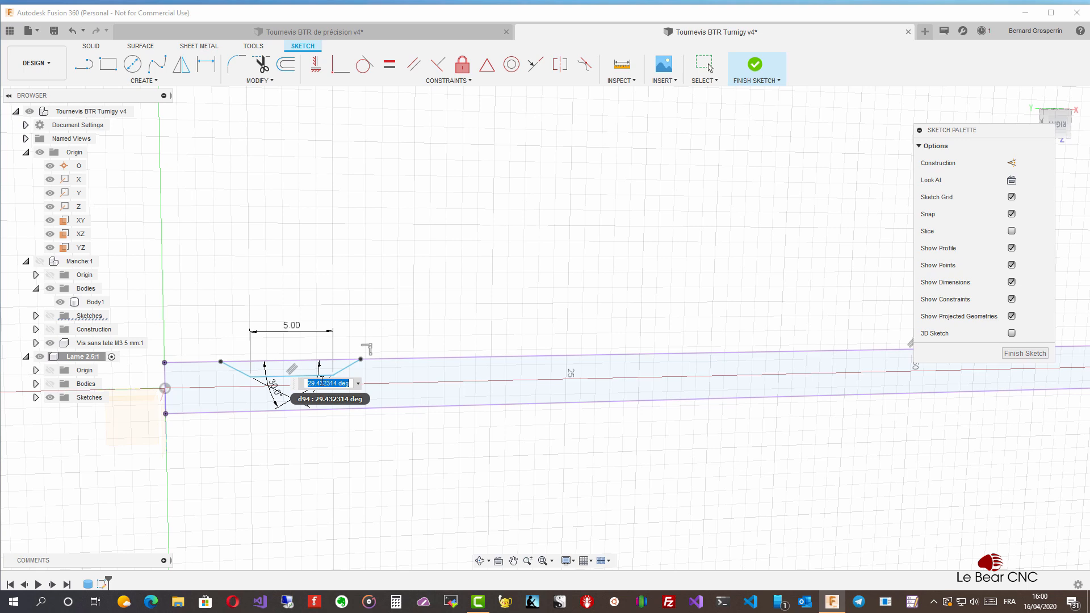
pyautogui.press('Return')
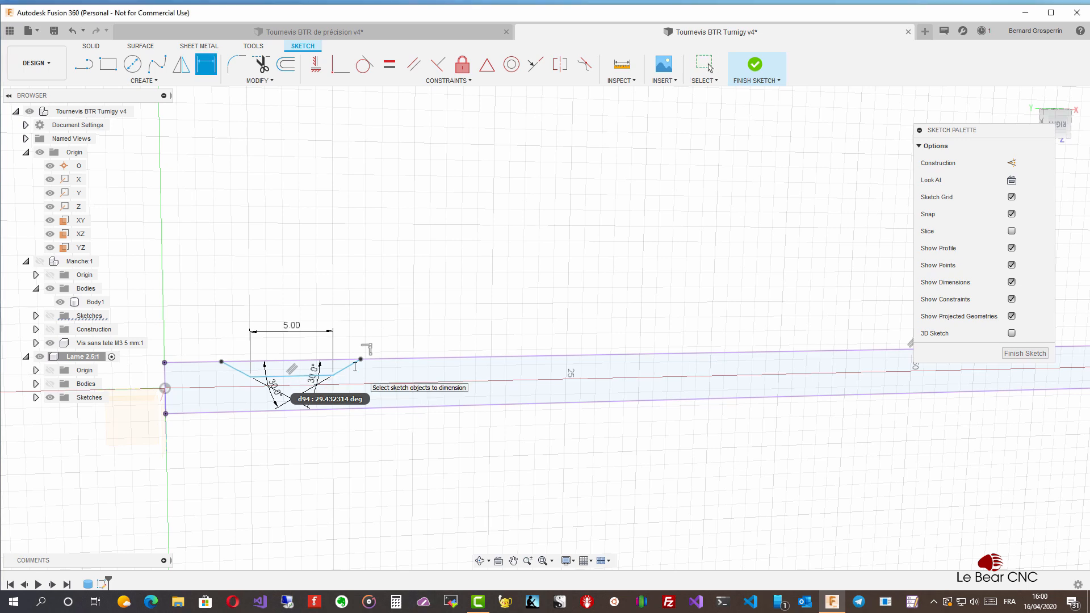
pyautogui.press('Escape')
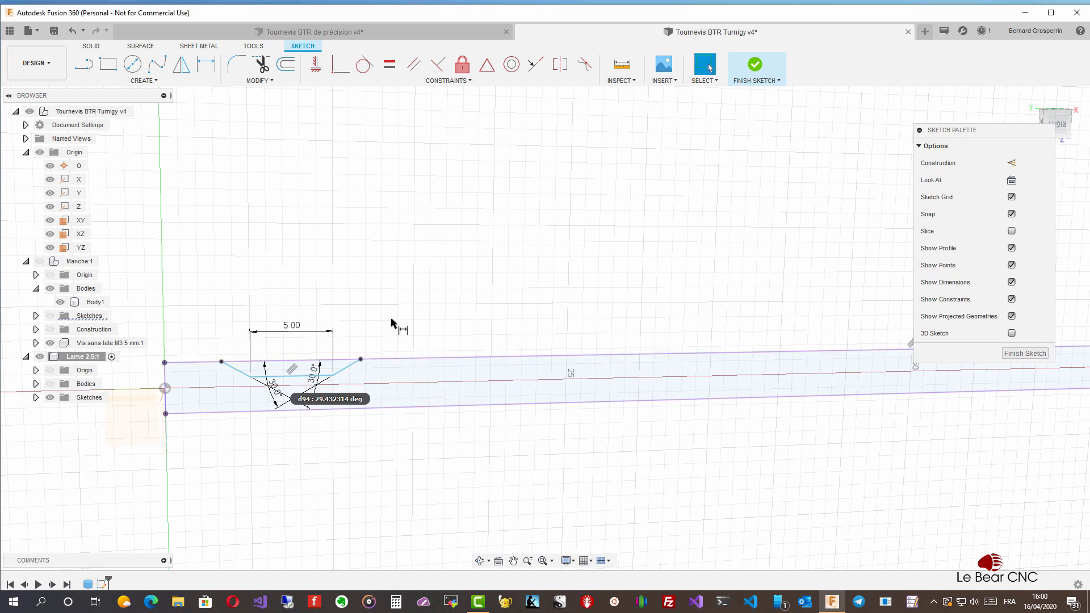
# Show the Lame 2.5 bodies and cut the trapezoidal notch profile into the shaft symmetrically, 1.965 mm to each side
pyautogui.keyDown('shift'); pyautogui.moveTo(384, 319); pyautogui.dragTo(367, 331, button='middle'); pyautogui.keyUp('shift')
pyautogui.scroll(2, 318, 354)
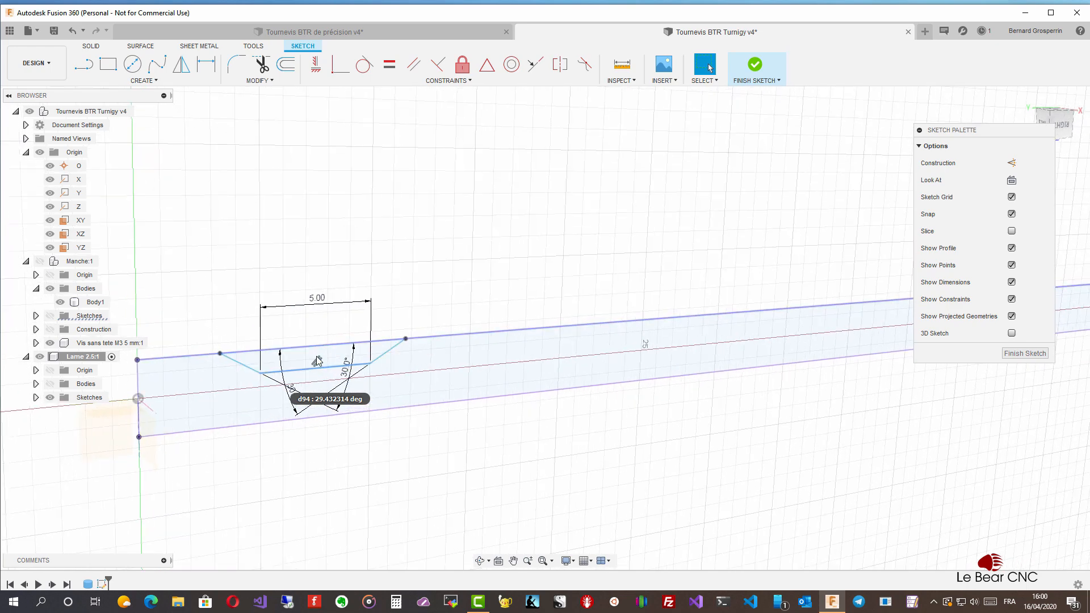
pyautogui.click(318, 355)
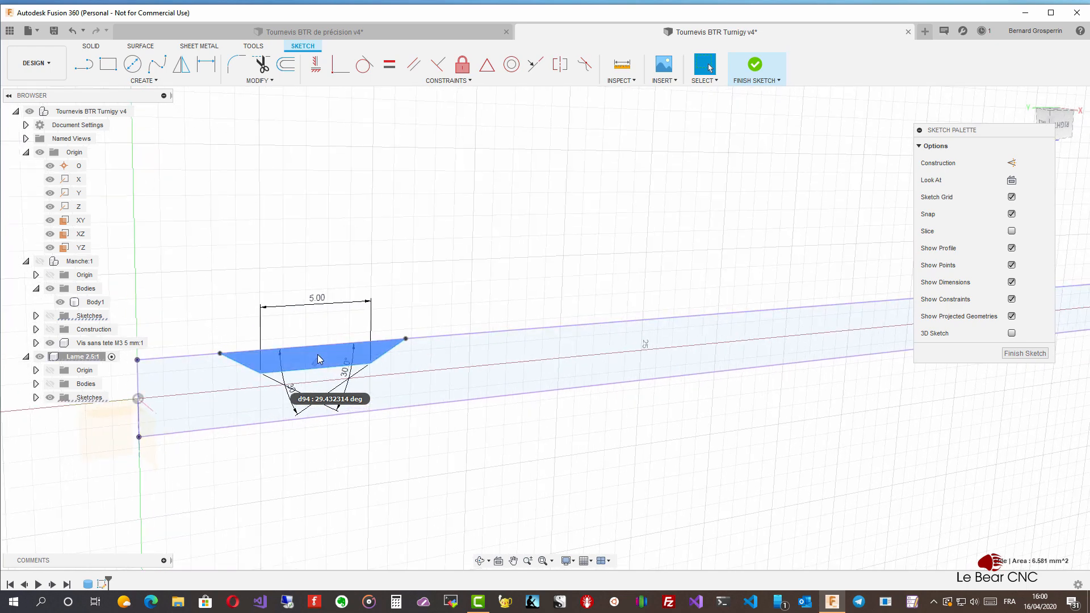
pyautogui.rightClick(317, 355)
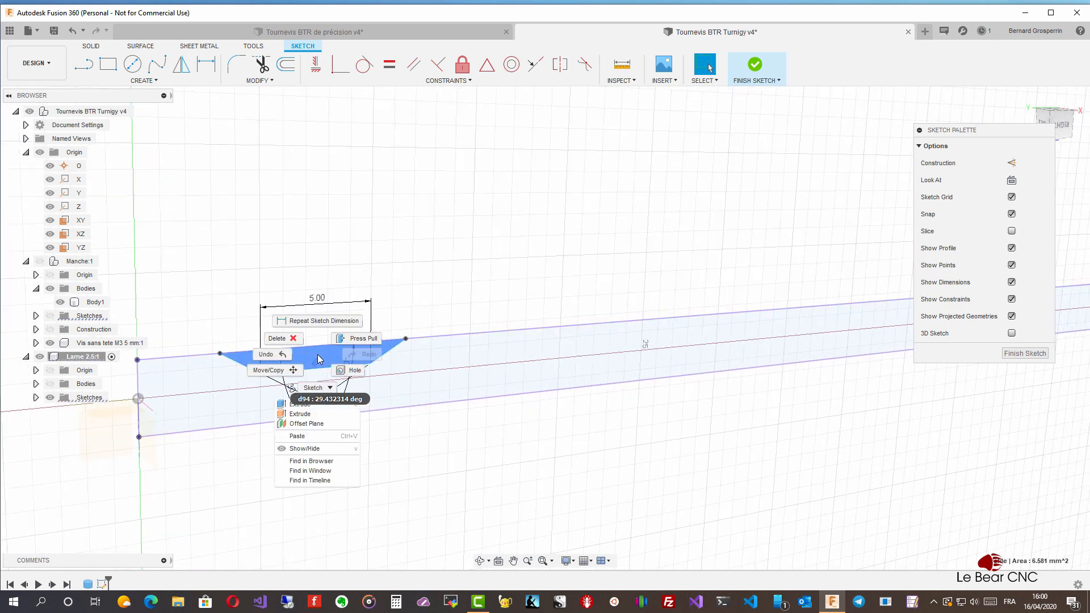
pyautogui.click(305, 413)
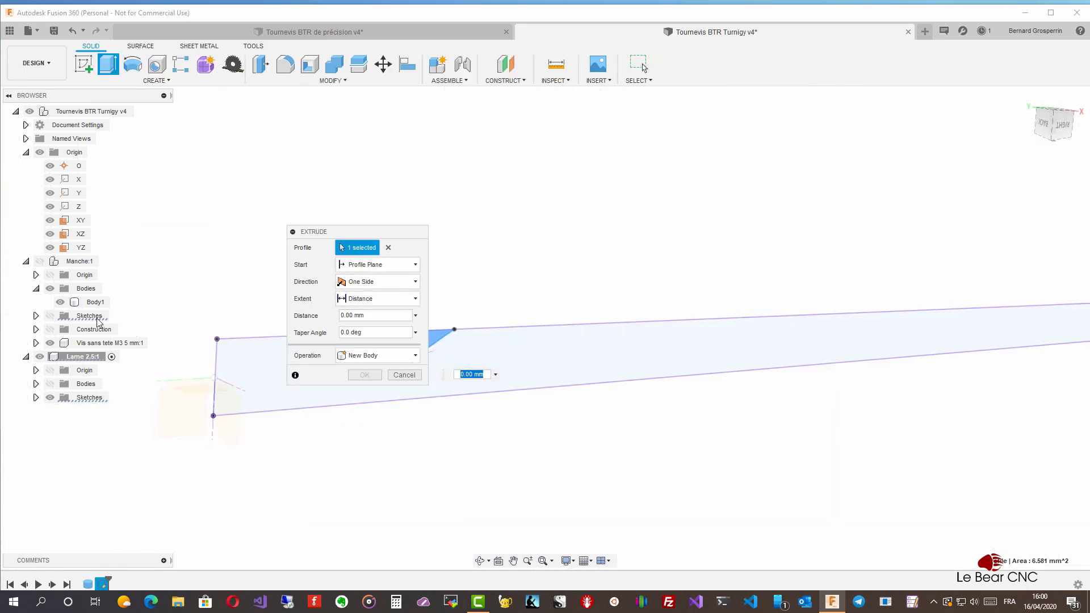
pyautogui.click(50, 384)
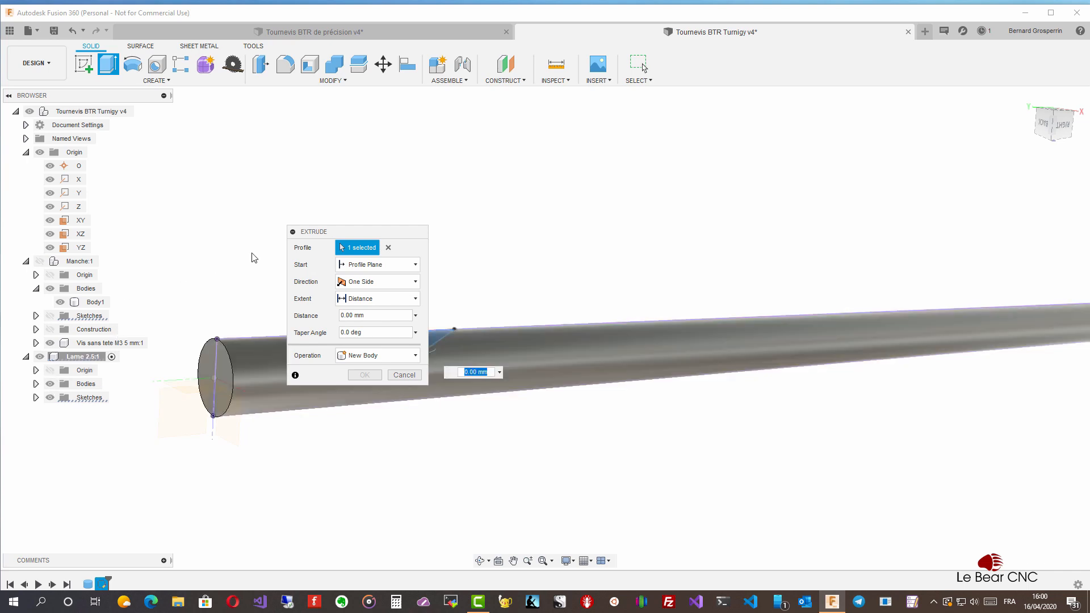
pyautogui.moveTo(366, 233); pyautogui.dragTo(528, 134)
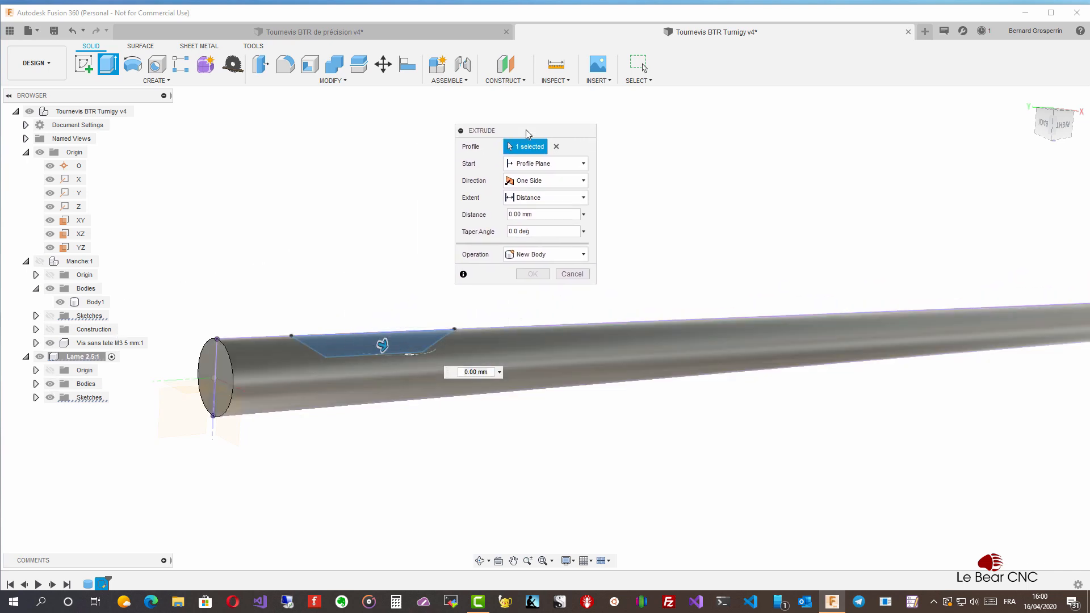
pyautogui.click(585, 180)
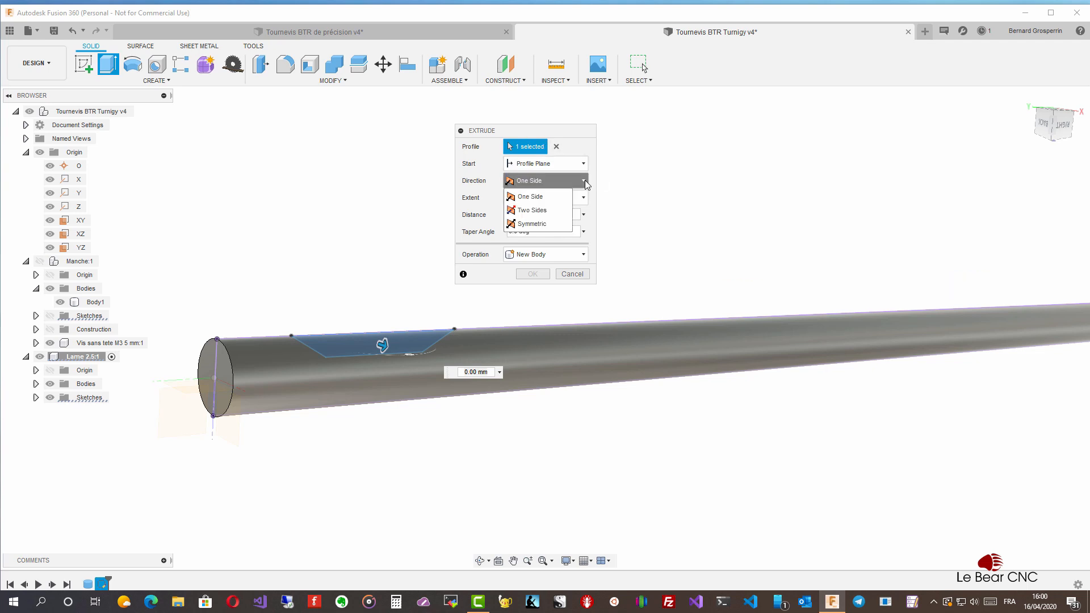
pyautogui.click(540, 224)
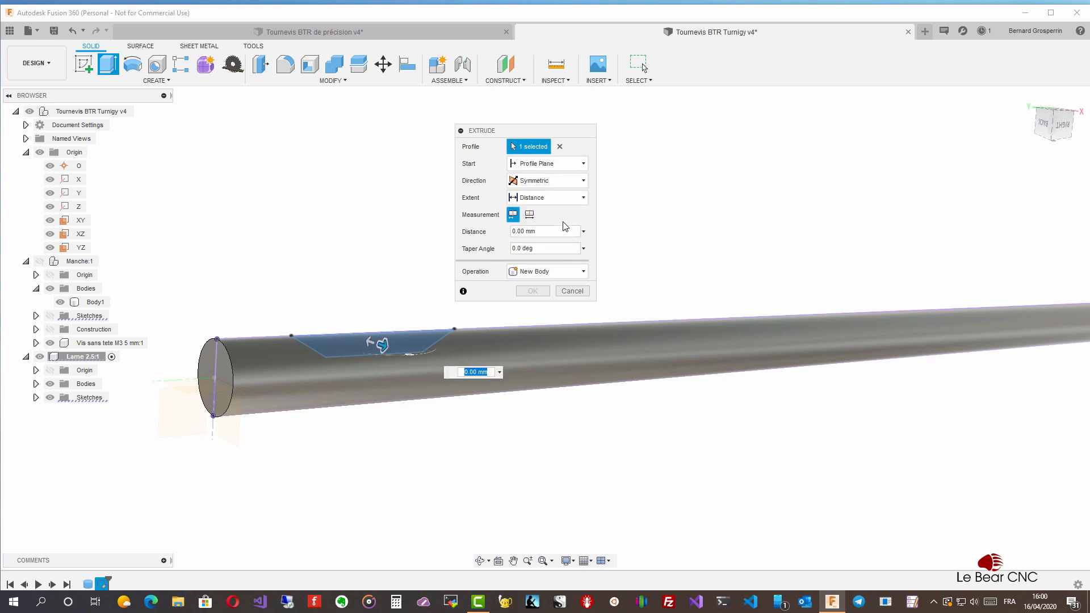
pyautogui.click(584, 273)
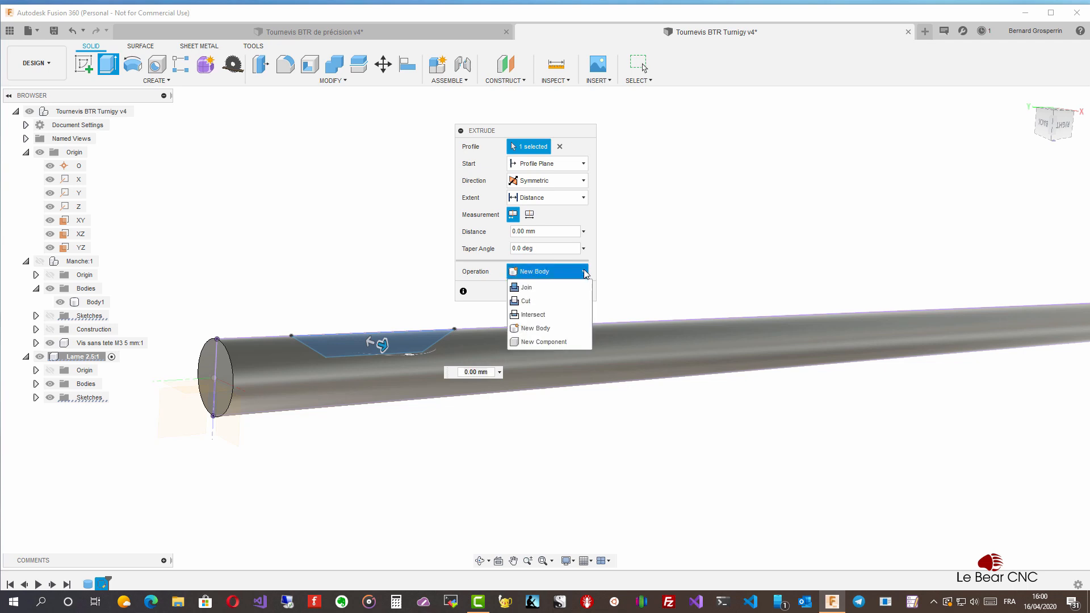
pyautogui.click(528, 302)
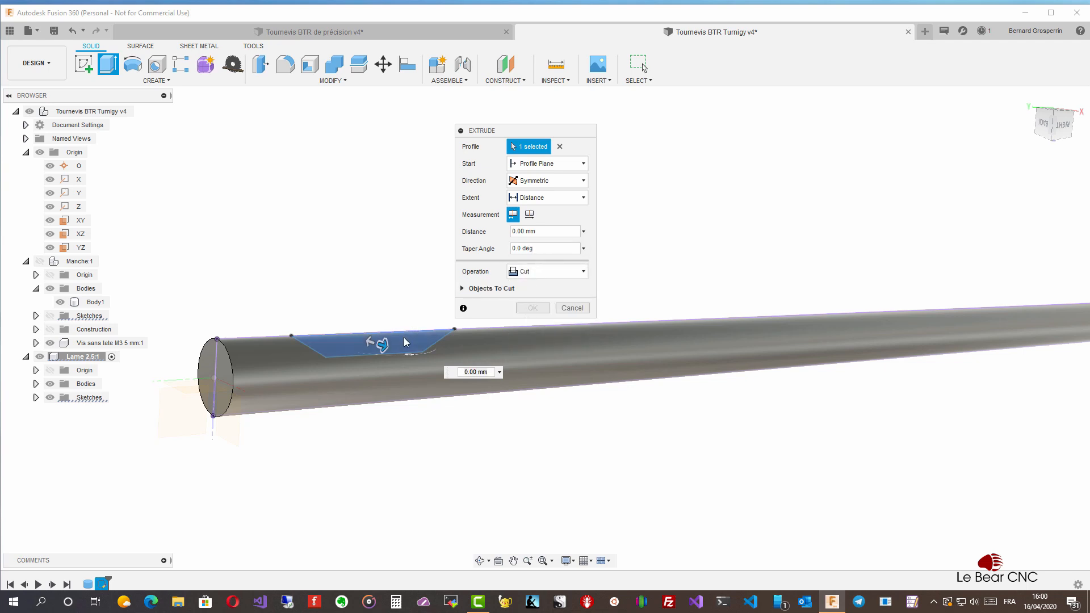
pyautogui.moveTo(382, 343); pyautogui.dragTo(405, 355)
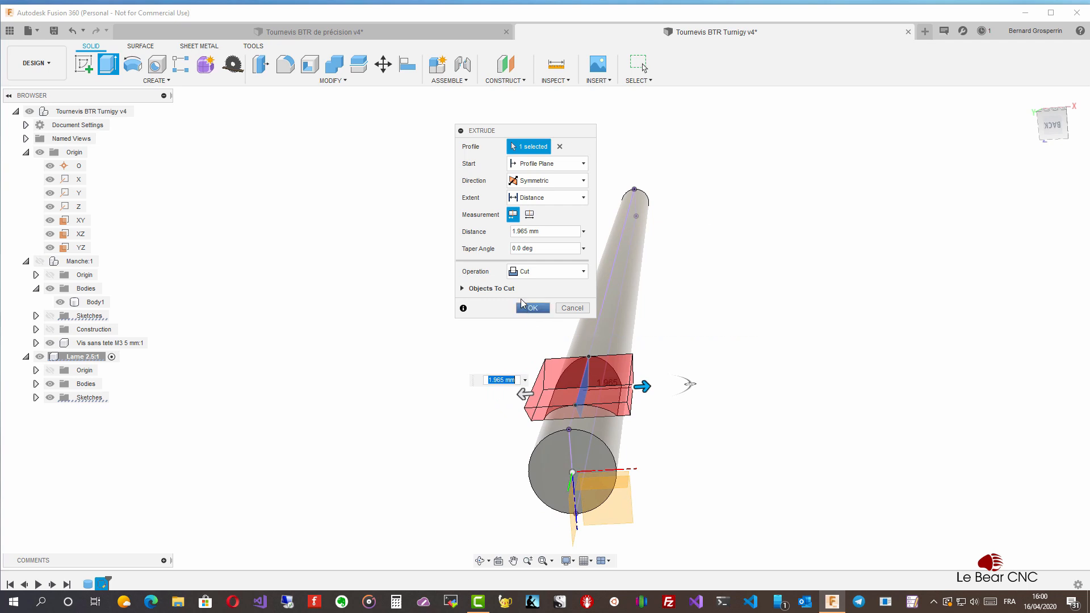
pyautogui.click(531, 308)
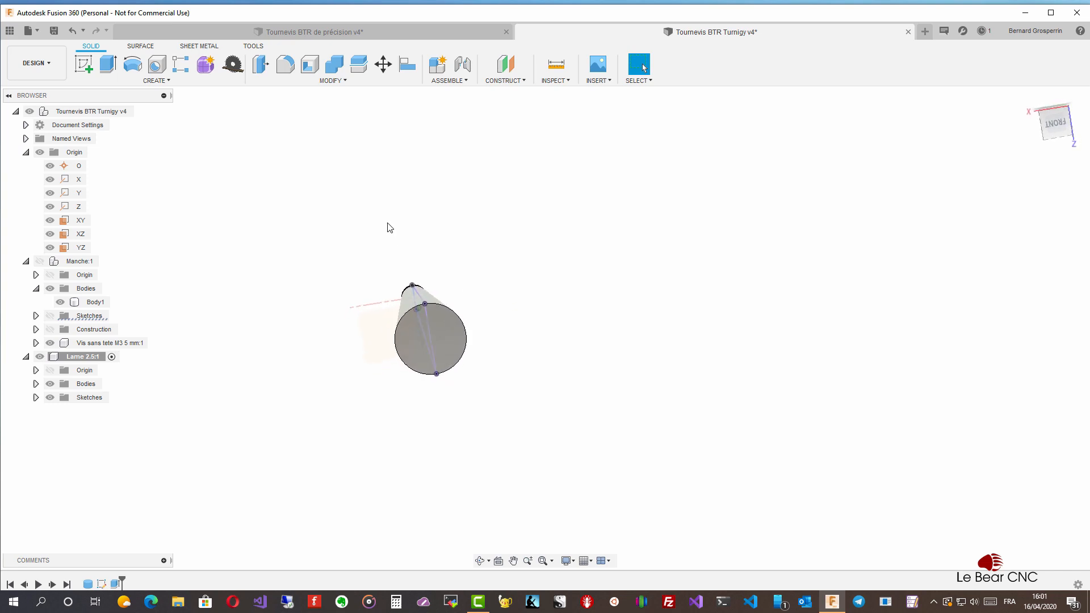
pyautogui.click(88, 61)
pyautogui.click(419, 339)
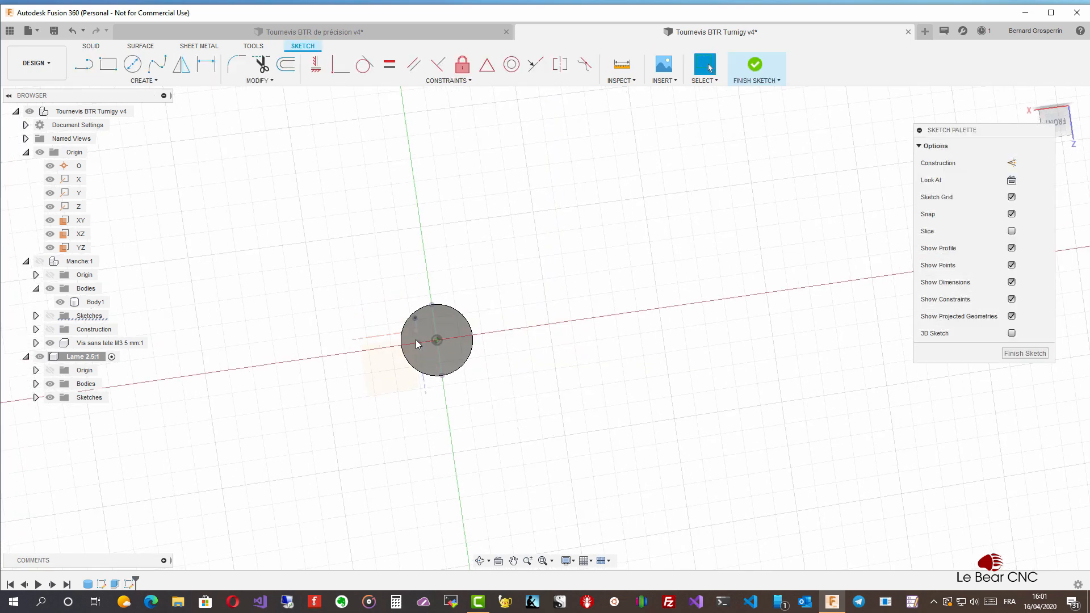
pyautogui.click(1026, 353)
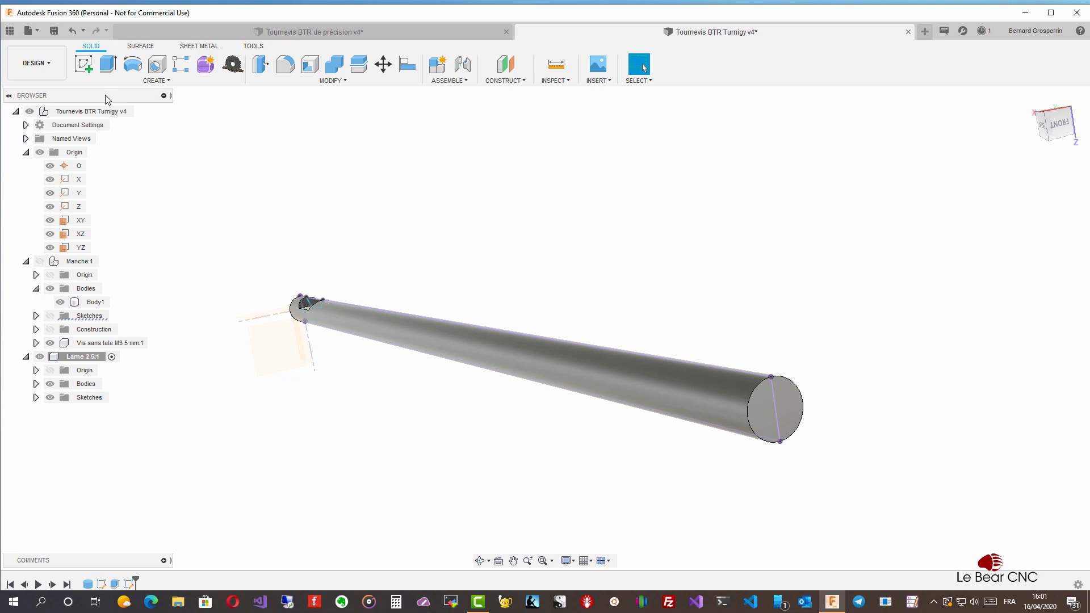
# Sketch an inscribed six-sided polygon with a 2.5/2 mm radius, centred on the shaft's end face opposite the notch
pyautogui.click(84, 64)
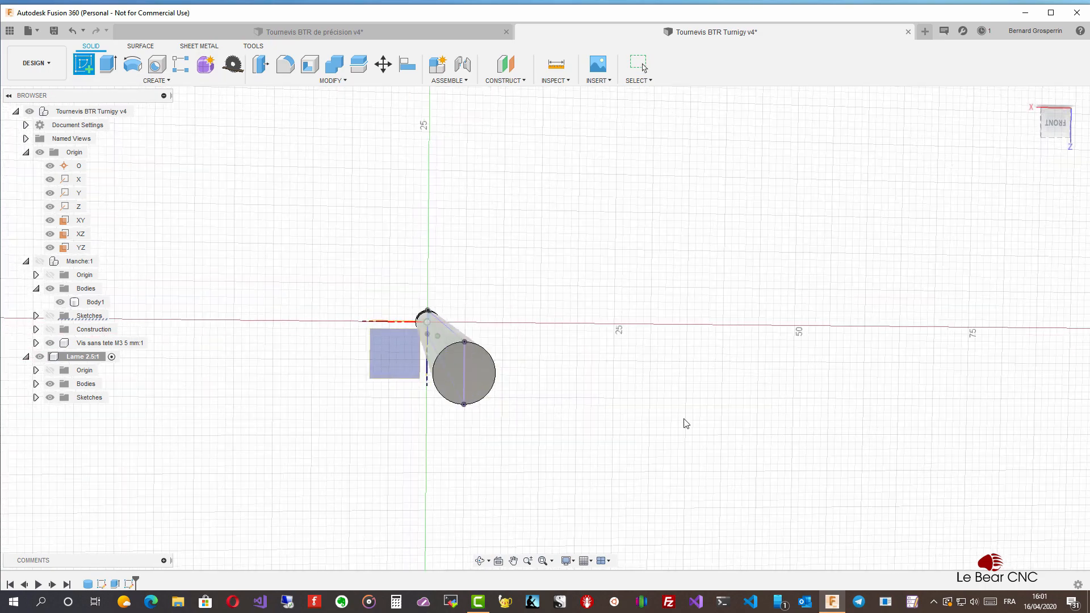
pyautogui.click(475, 372)
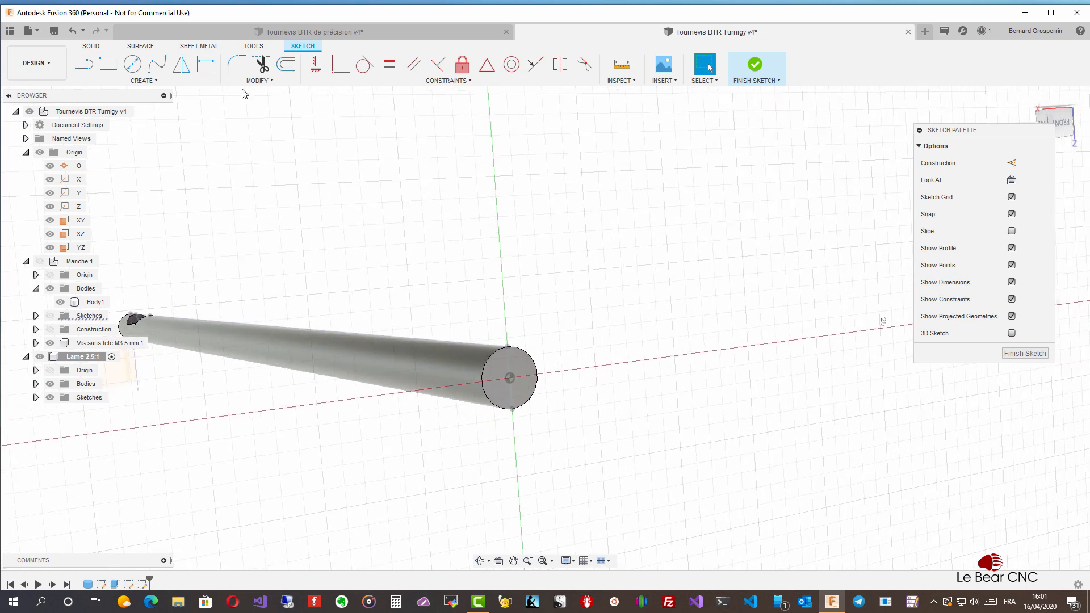
pyautogui.click(153, 82)
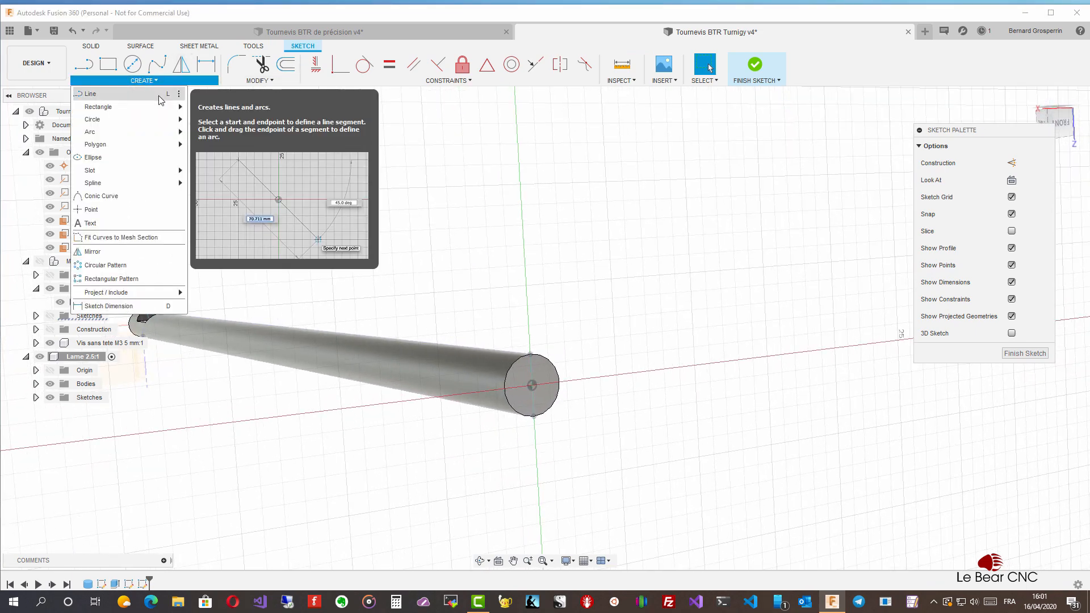
pyautogui.moveTo(180, 146)
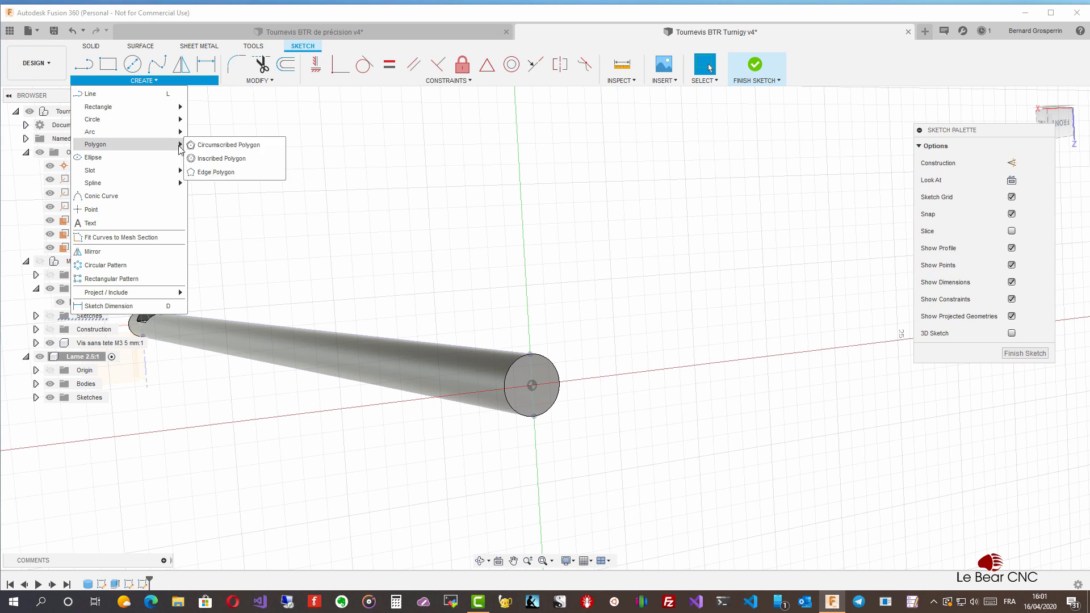
pyautogui.click(208, 159)
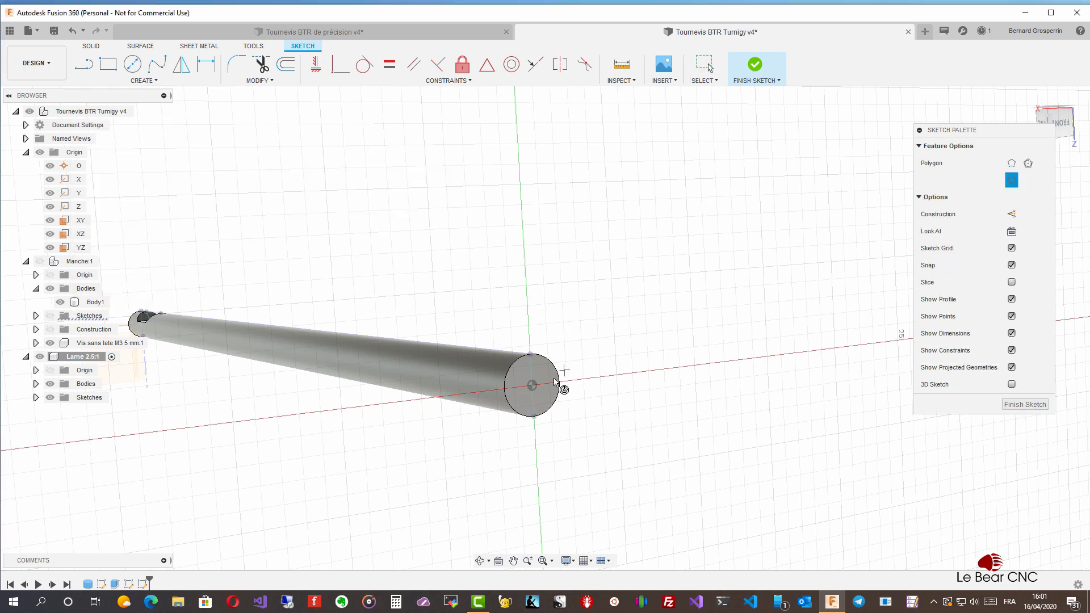
pyautogui.click(532, 386)
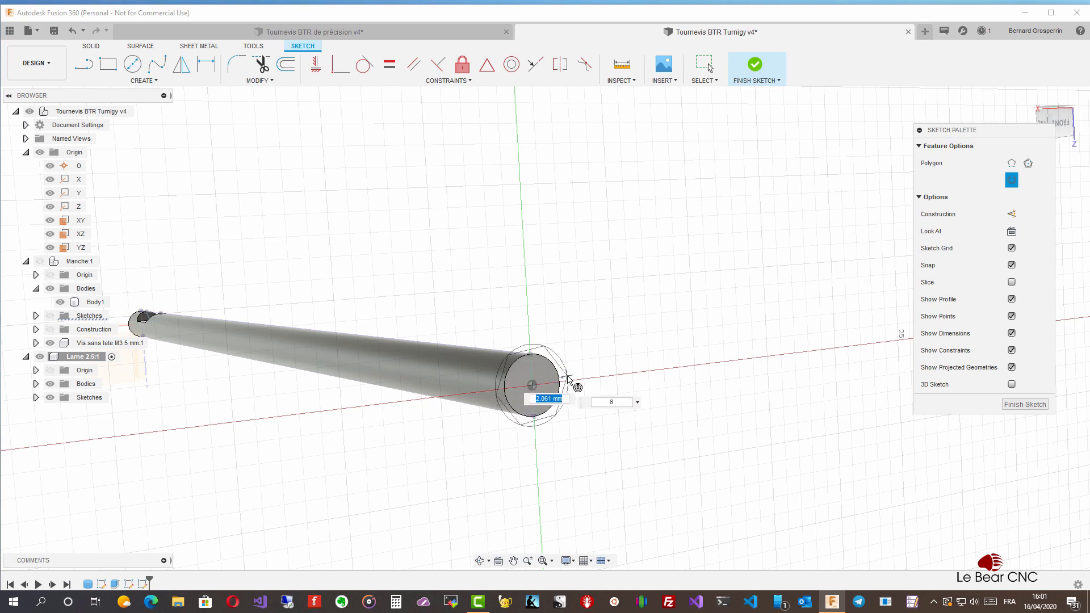
pyautogui.keyDown('shift'); pyautogui.moveTo(561, 385); pyautogui.dragTo(557, 384, button='middle'); pyautogui.keyUp('shift')
pyautogui.scroll(8, 557, 386)
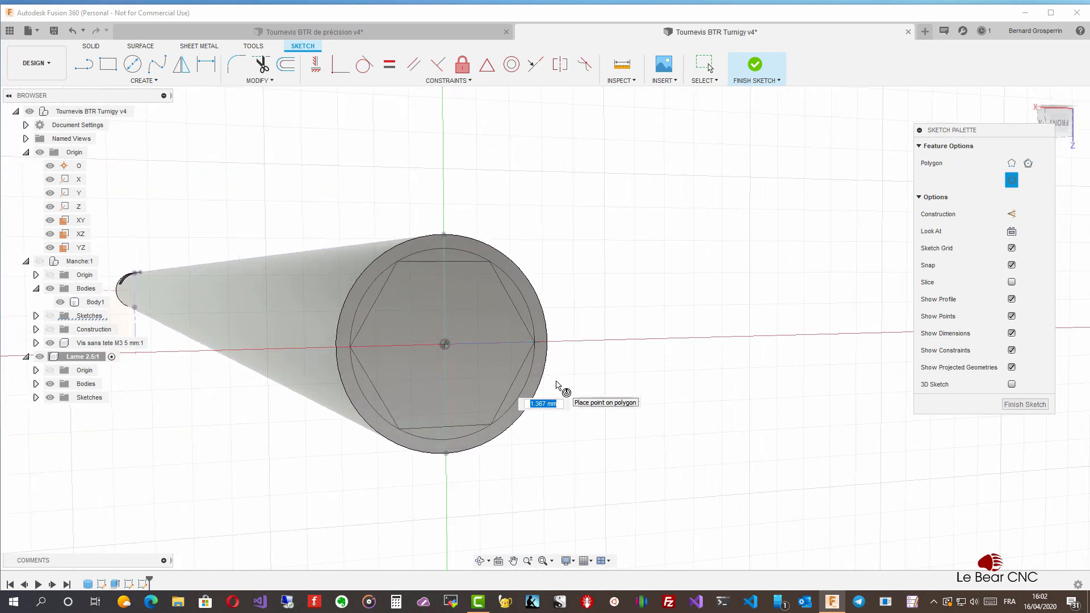
pyautogui.write('.5/2')
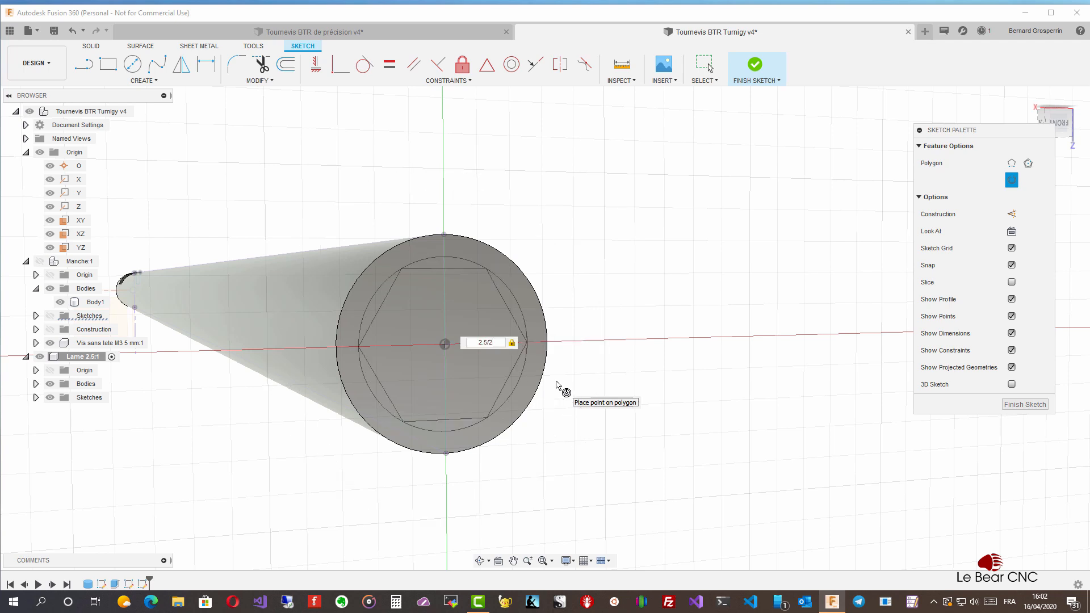
pyautogui.press('Return')
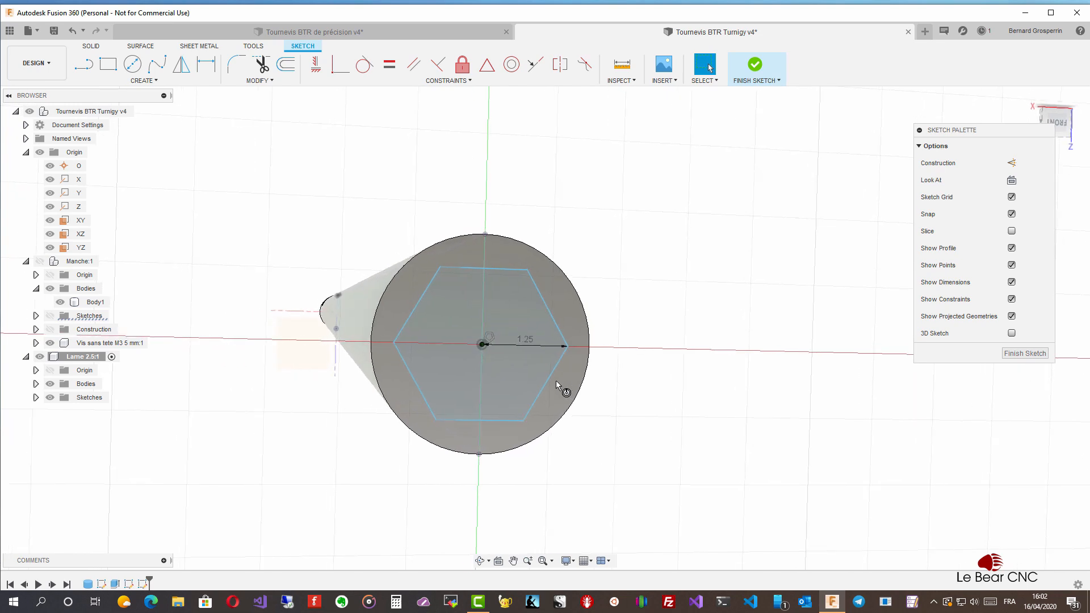
# Project the blade body's outline into the hexagon sketch
pyautogui.click(556, 376)
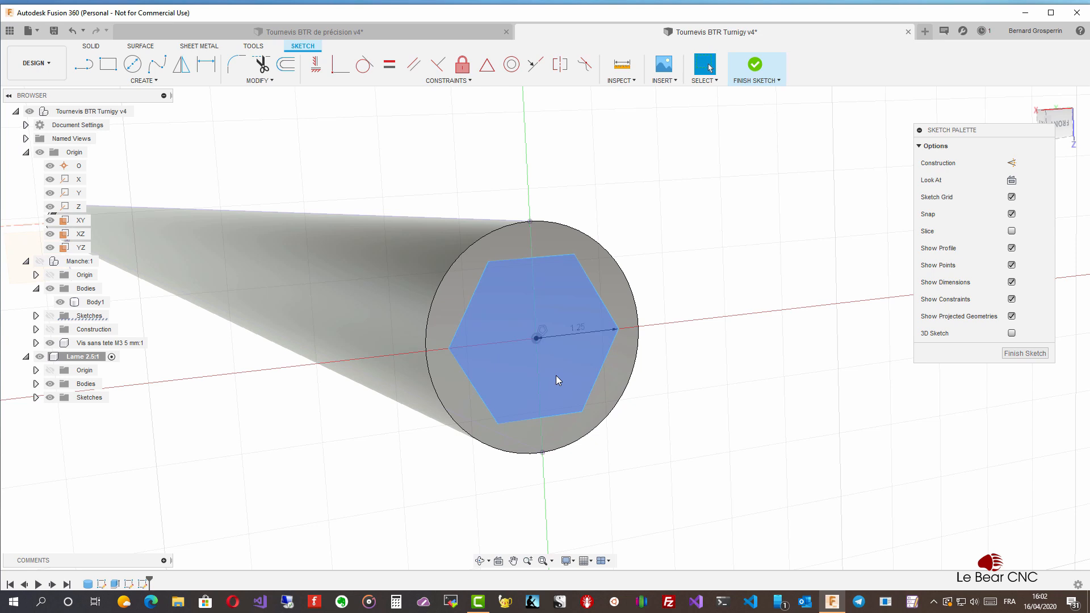
pyautogui.click(709, 341)
pyautogui.press('p')
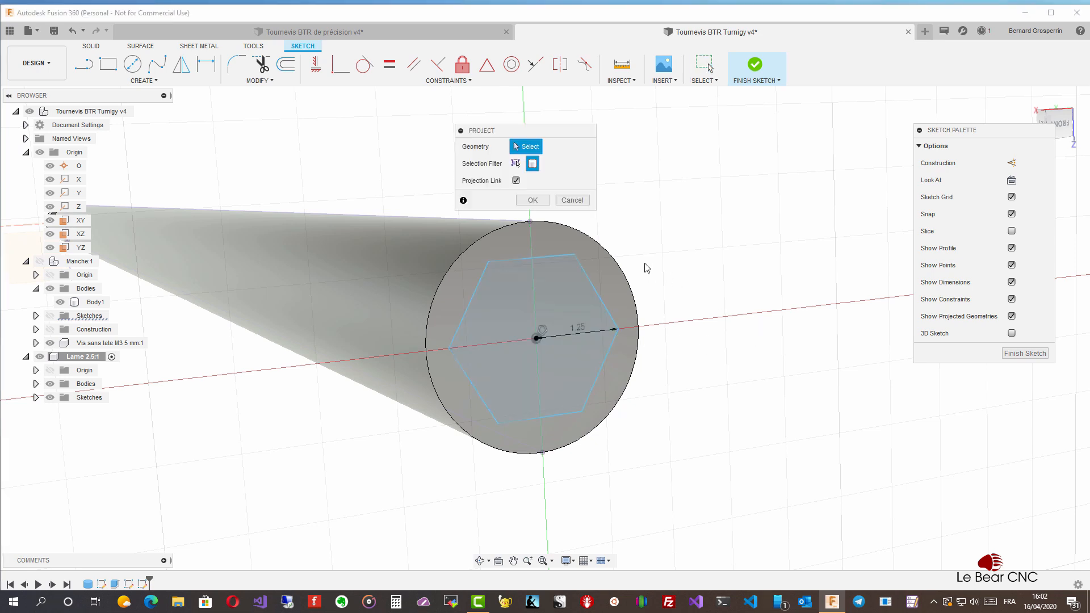
pyautogui.click(624, 273)
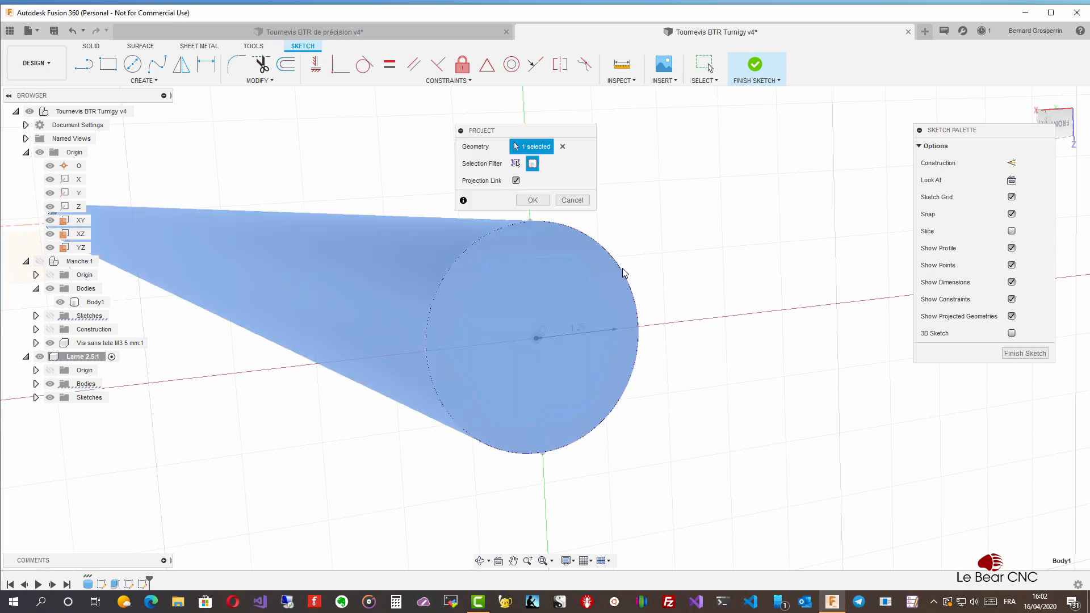
pyautogui.click(533, 200)
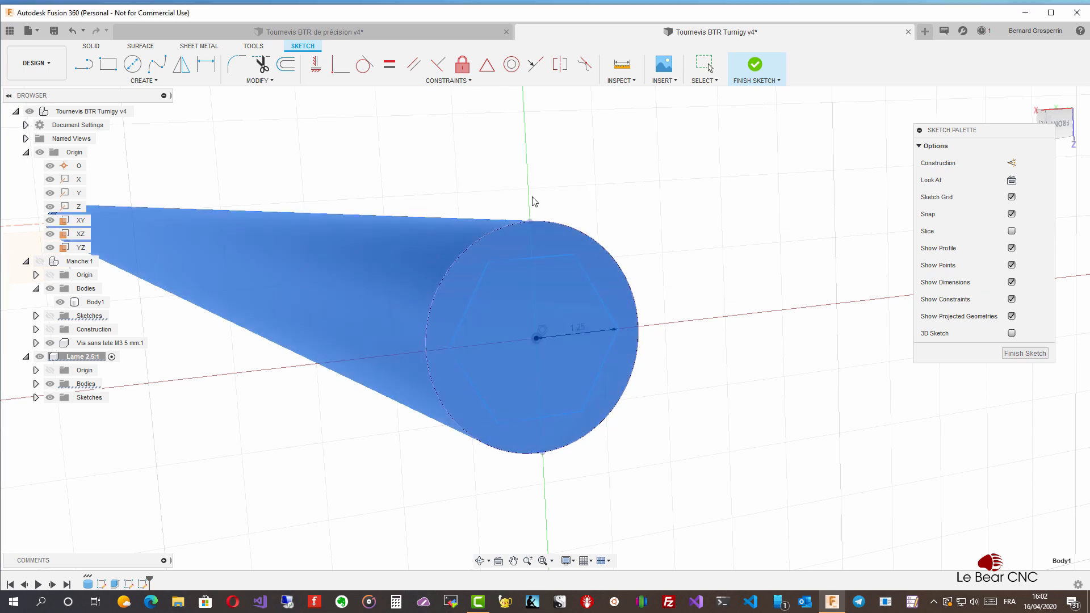
# Cut the ring between the hexagon and the projected circle by extruding it -3 mm into the shaft
pyautogui.click(510, 235)
pyautogui.rightClick(509, 234)
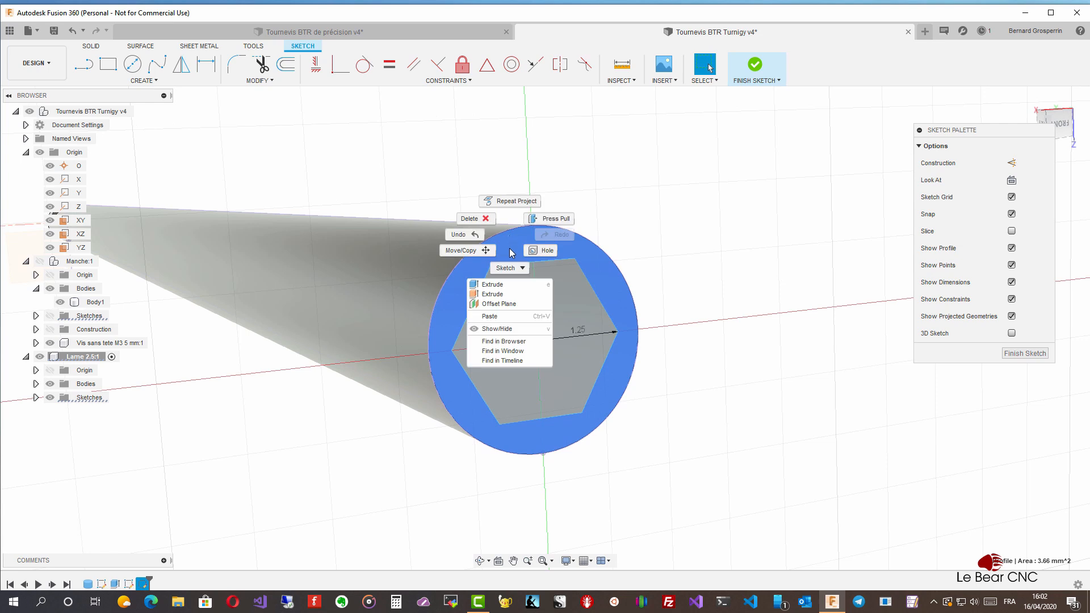
pyautogui.click(496, 287)
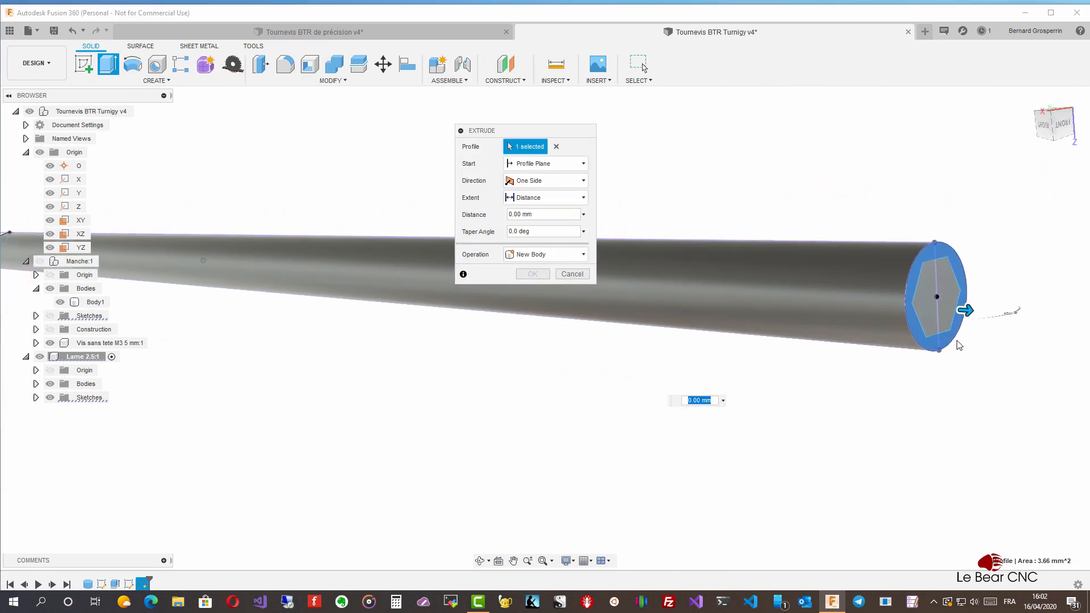
pyautogui.moveTo(968, 311); pyautogui.dragTo(892, 306)
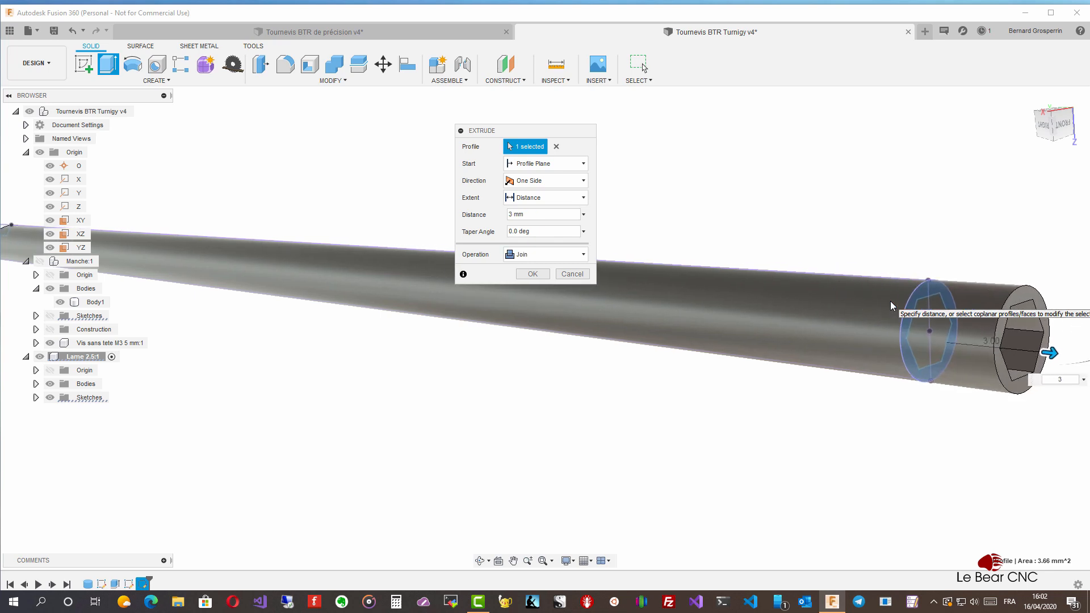
pyautogui.write('-')
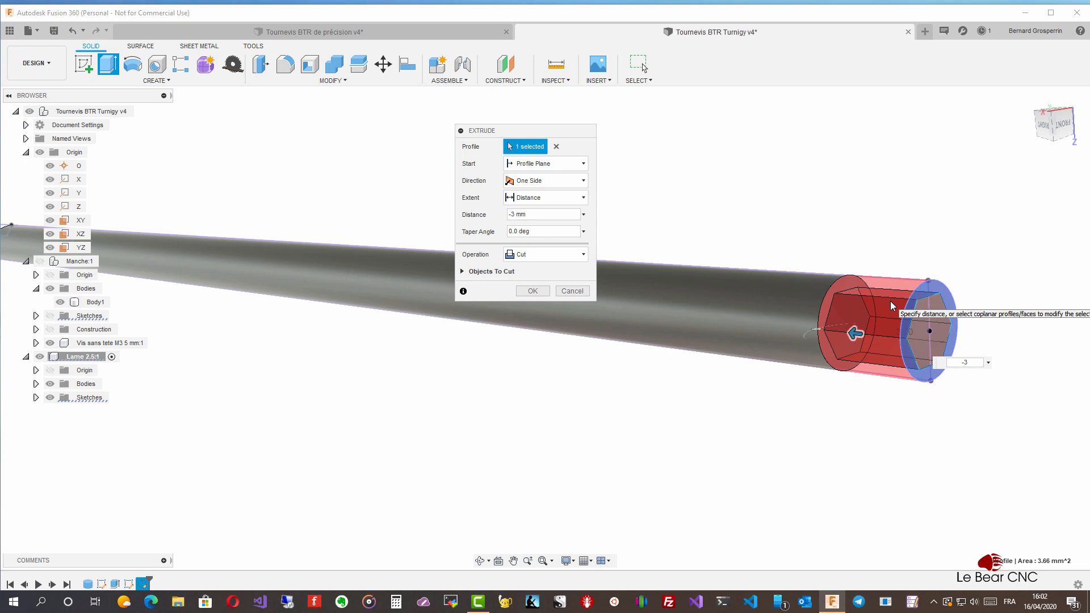
pyautogui.press('Return')
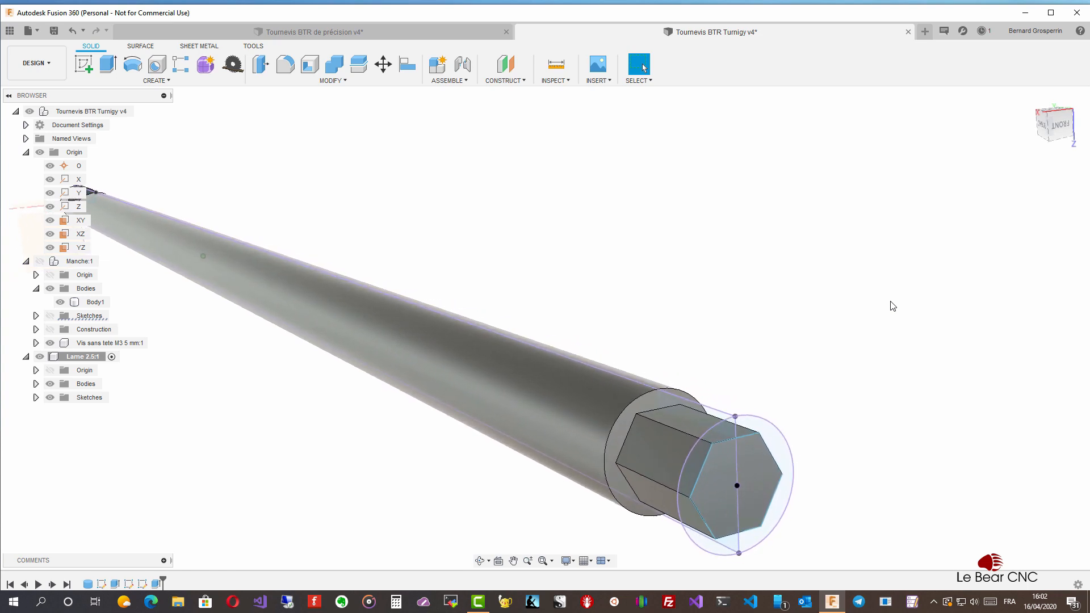
# Set up a two-distance chamfer on the shaft's circular shoulder edge behind the hexagonal tip, using 1 mm and about 0.46 mm
pyautogui.click(642, 451)
pyautogui.click(797, 320)
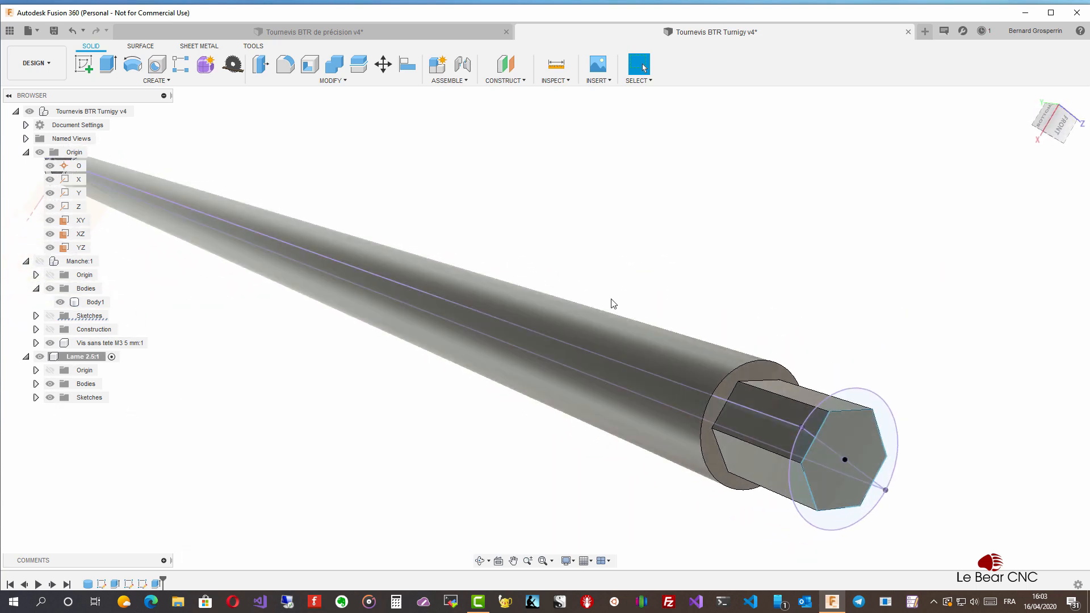
pyautogui.click(746, 365)
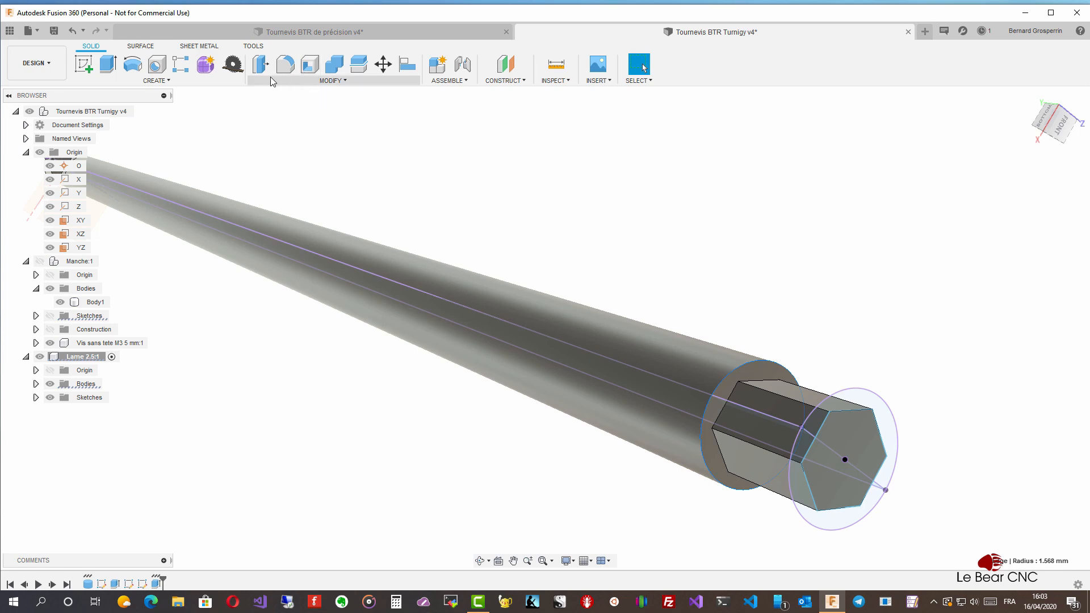
pyautogui.click(310, 84)
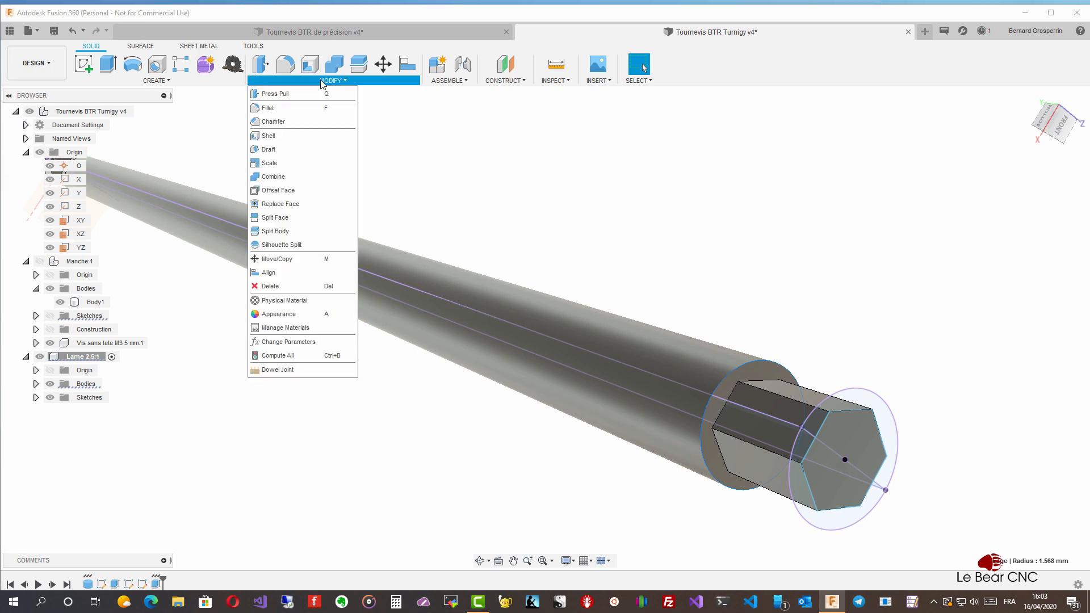
pyautogui.click(279, 121)
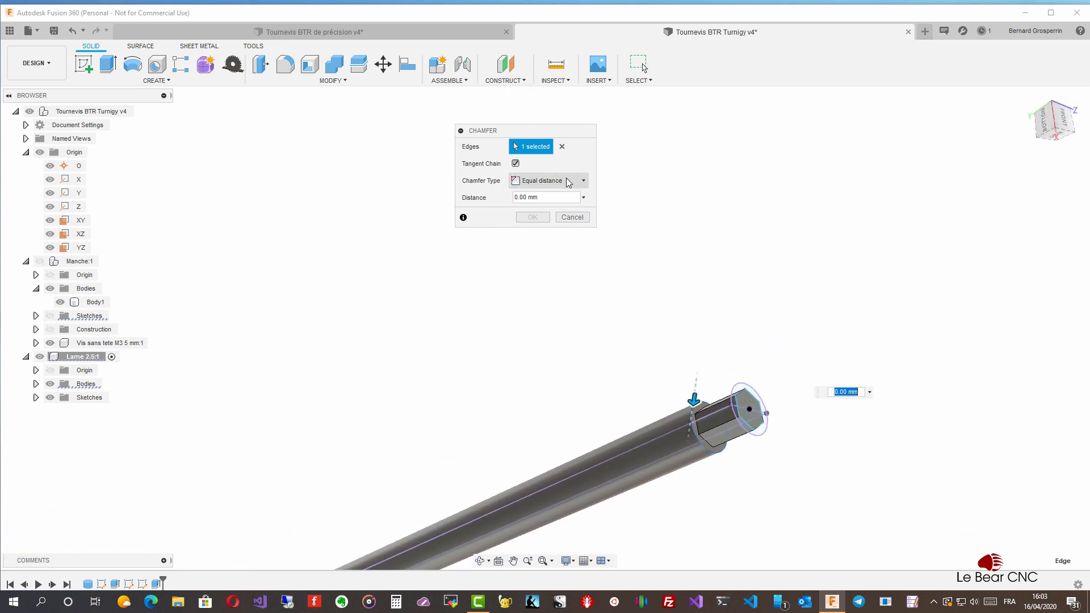
pyautogui.click(585, 181)
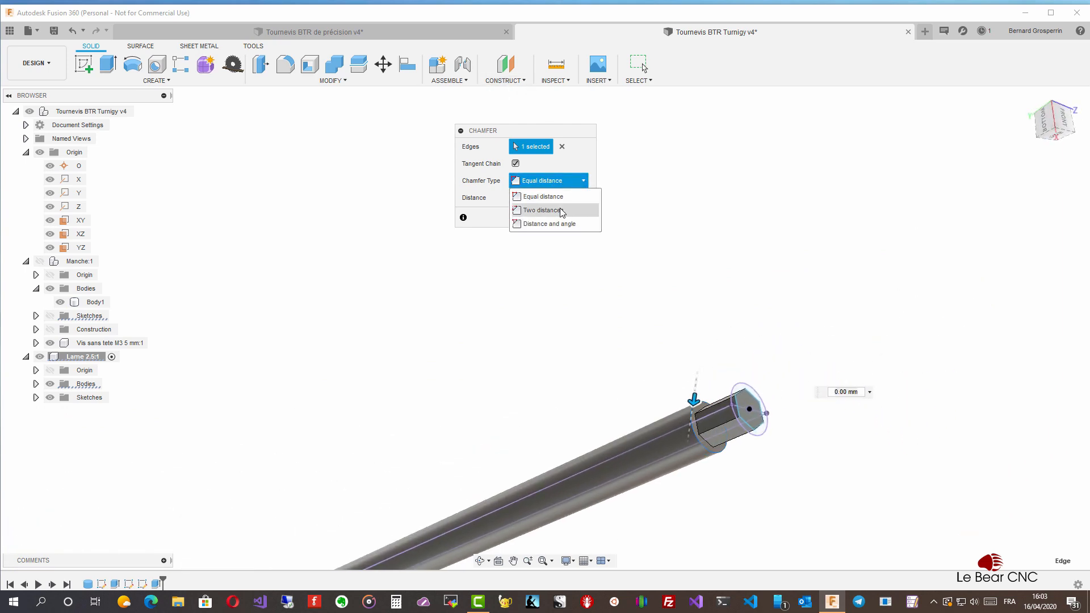
pyautogui.click(560, 212)
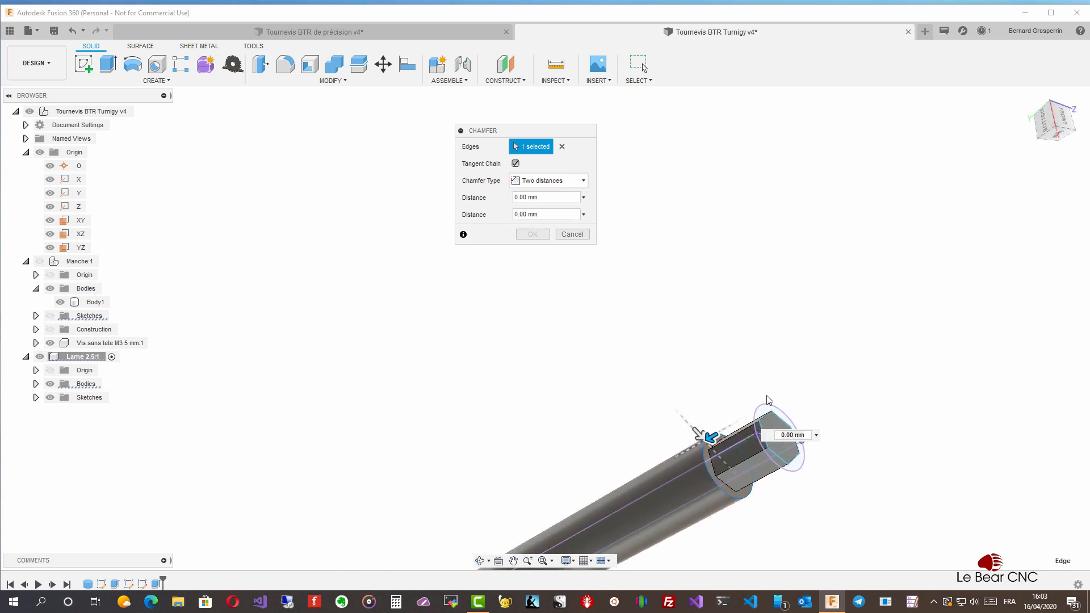
pyautogui.moveTo(710, 438); pyautogui.dragTo(718, 445)
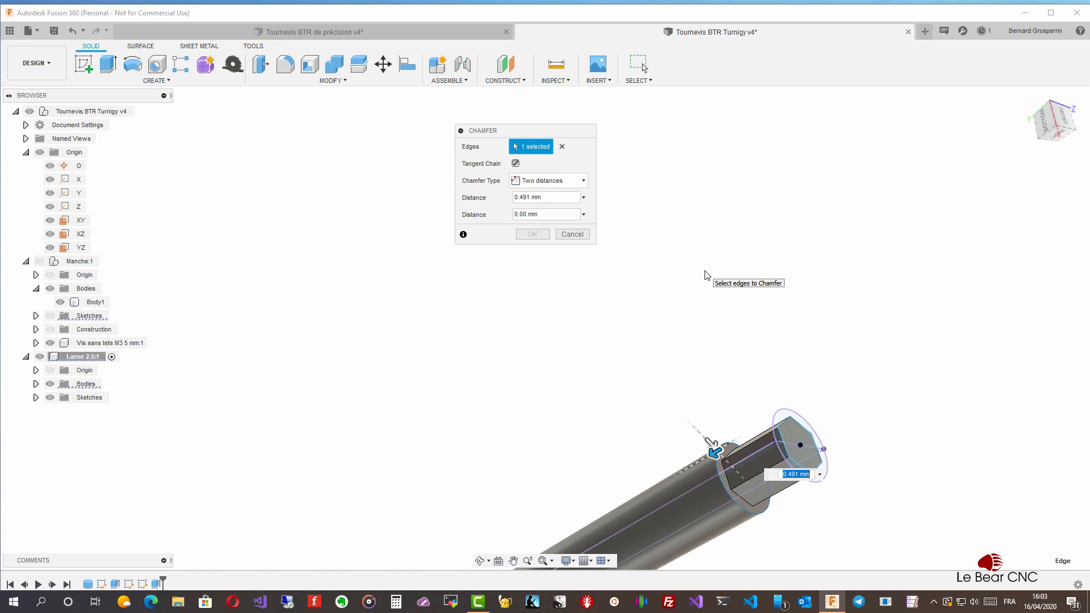
pyautogui.write('1')
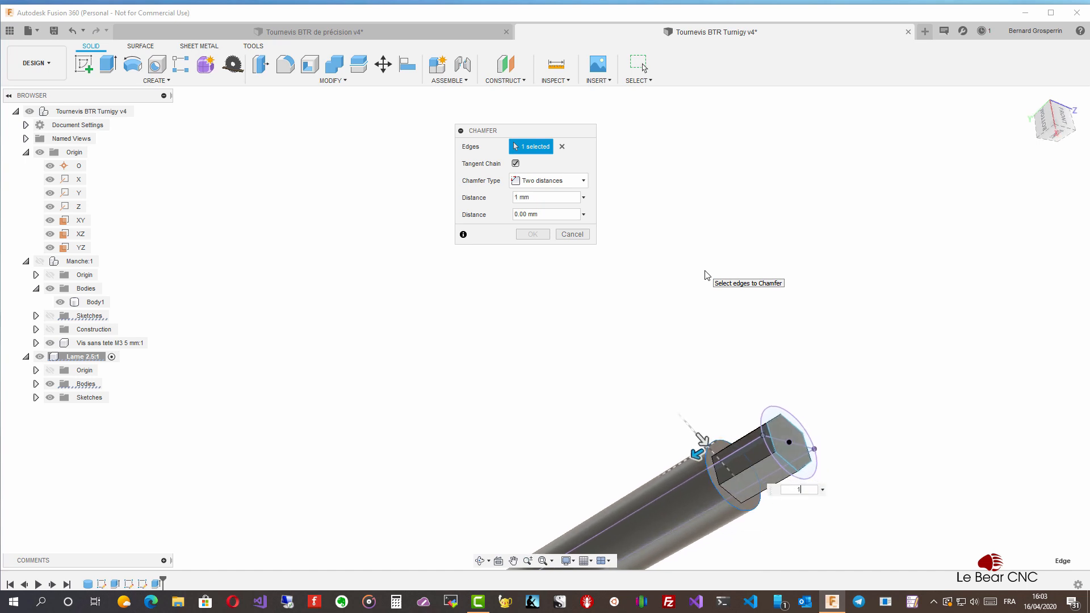
pyautogui.moveTo(702, 446); pyautogui.dragTo(710, 445)
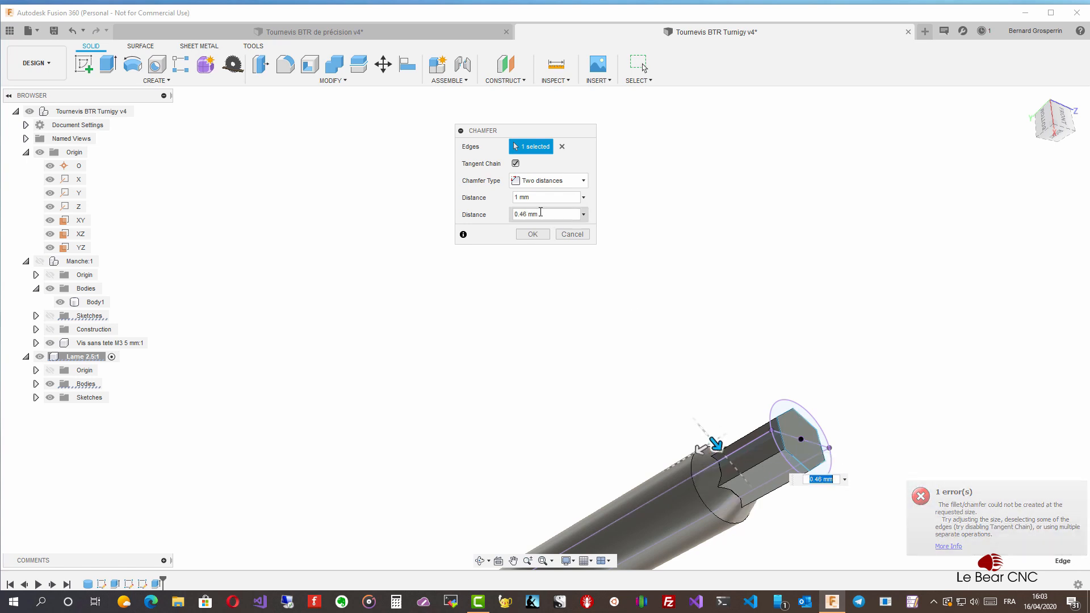
# Set the shoulder chamfer's distances to 0.5 mm and 0.48 mm and apply the chamfer
pyautogui.doubleClick(519, 198)
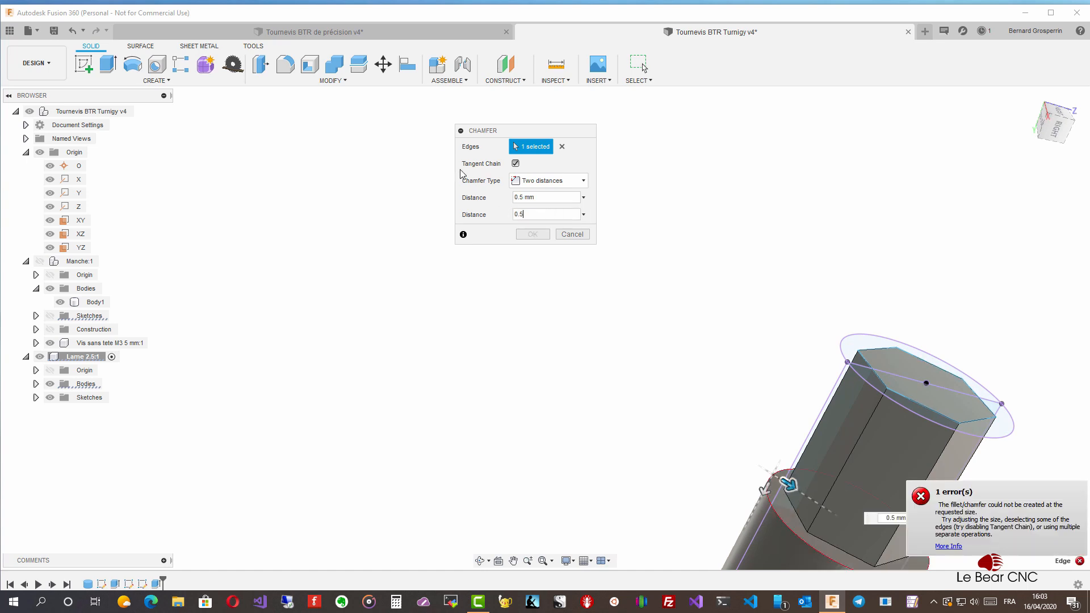
pyautogui.write('.4')
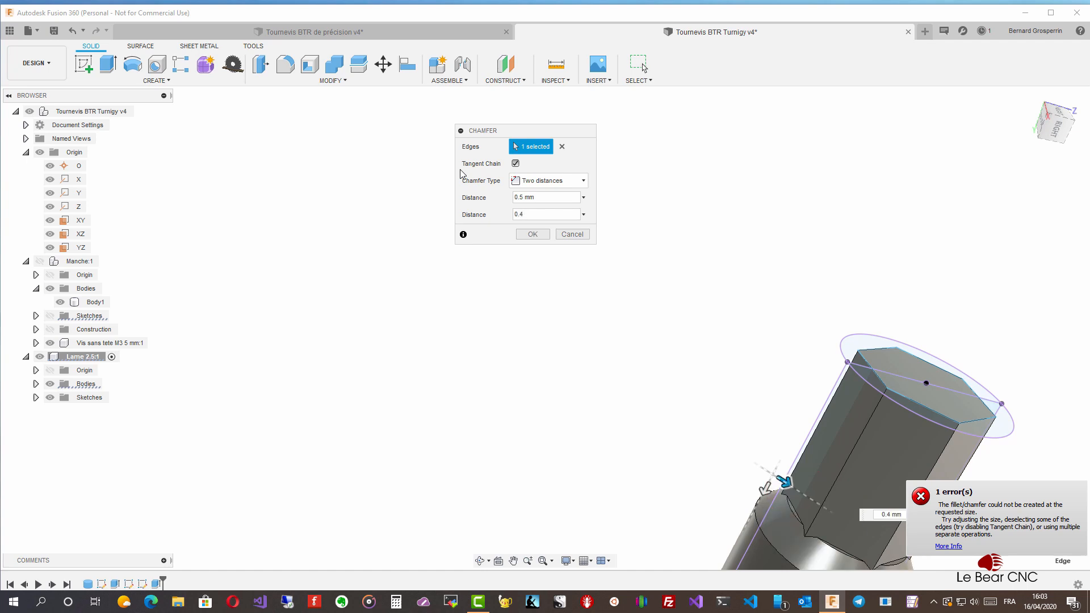
pyautogui.write('8')
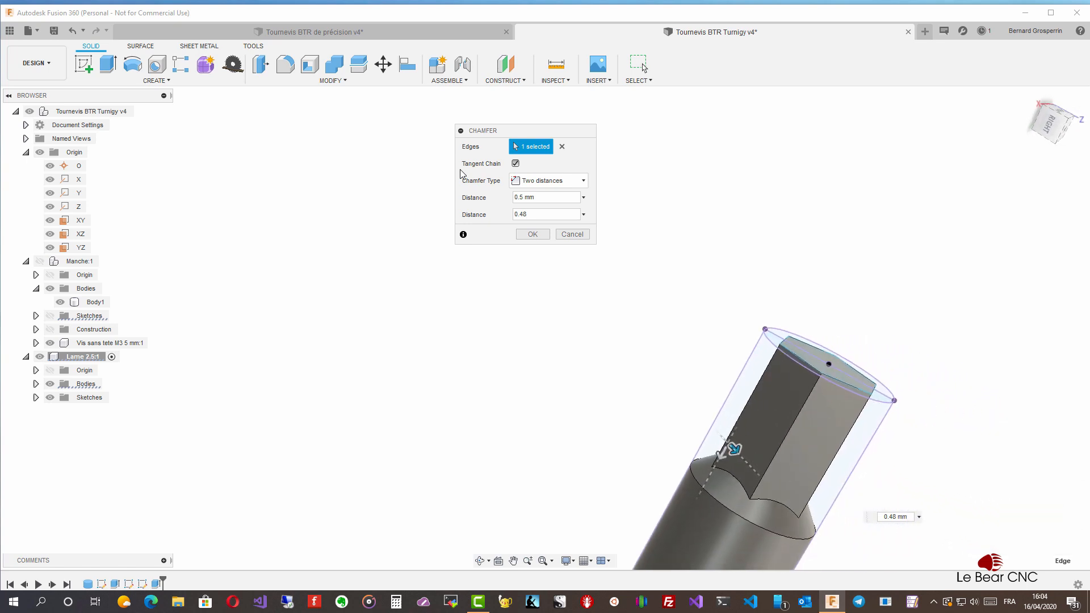
pyautogui.click(534, 236)
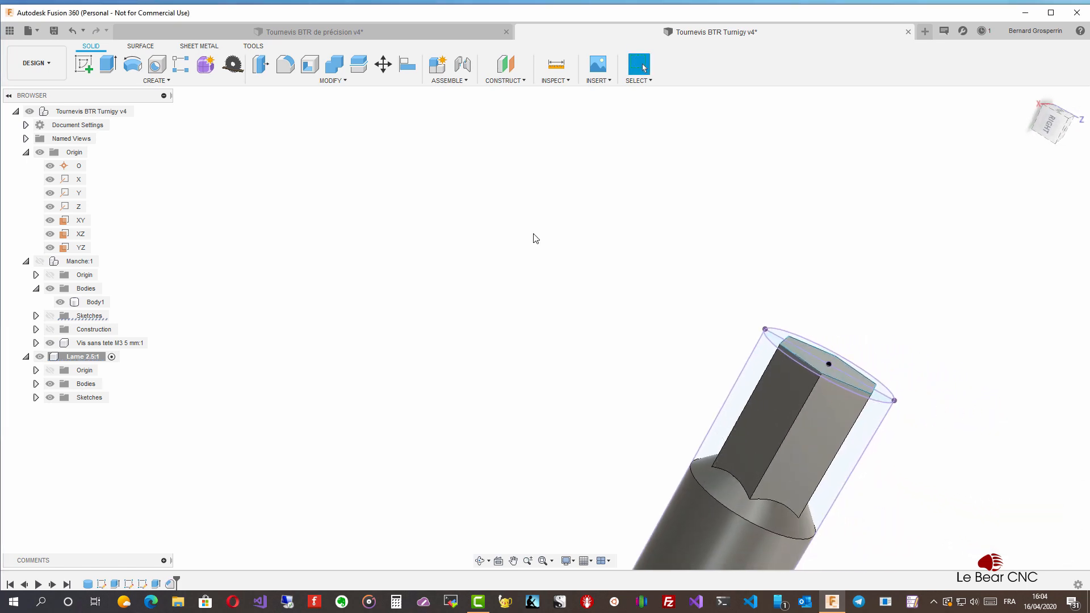
# Hide the Lame 2.5 sketches and construct an axis through the shaft's cylindrical face
pyautogui.click(50, 397)
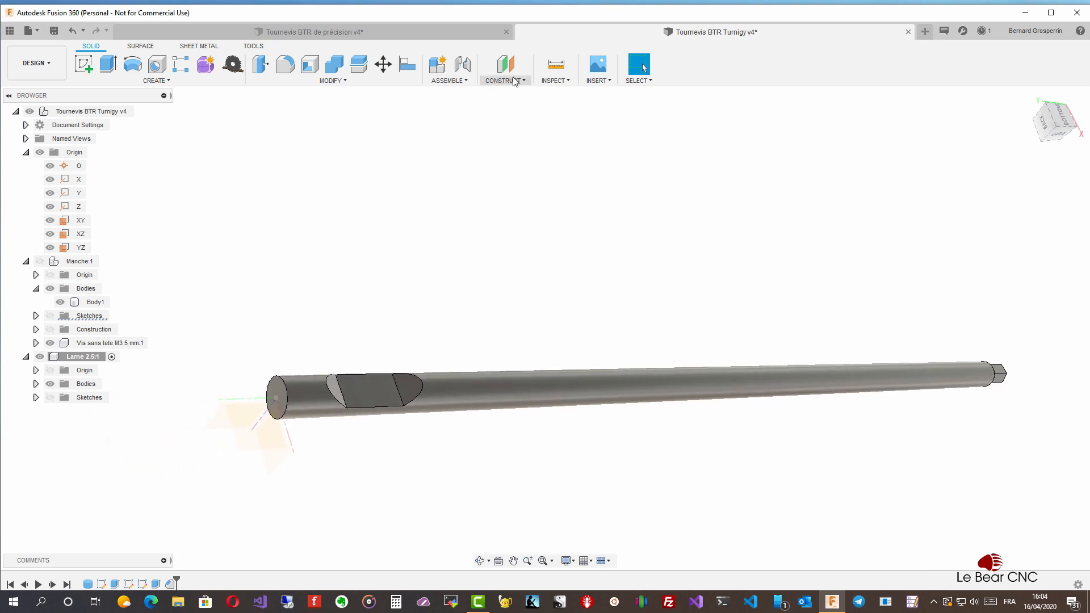
pyautogui.click(472, 82)
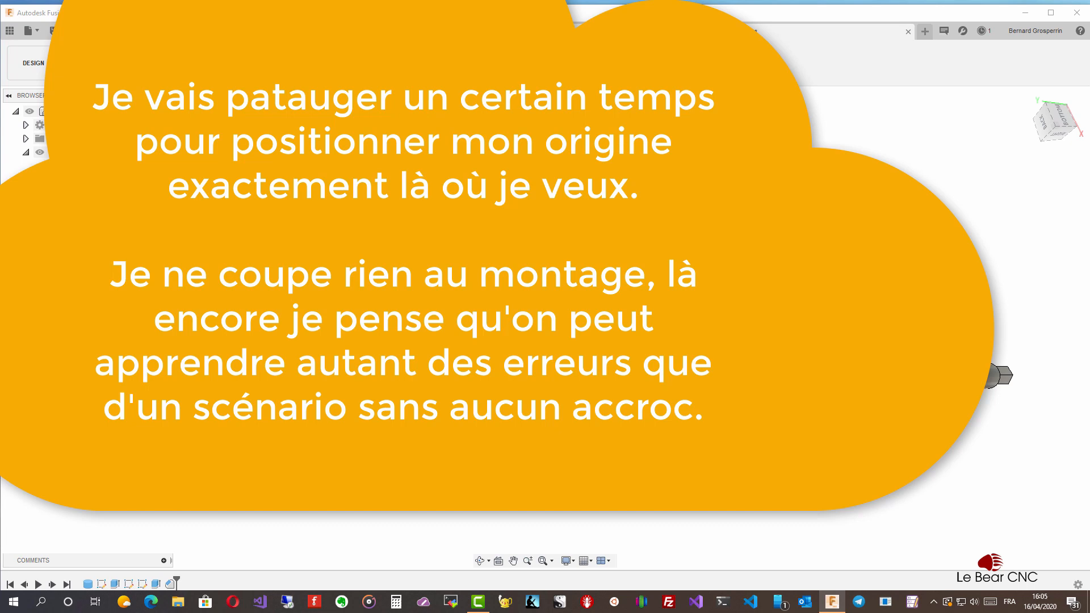
pyautogui.scroll(2, 568, 273)
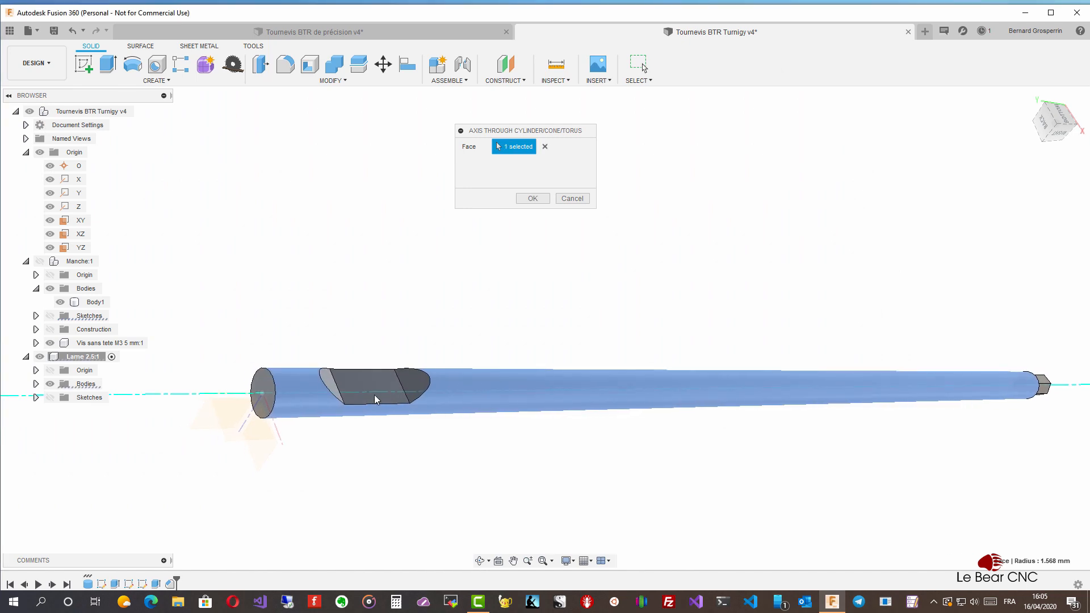
pyautogui.click(532, 200)
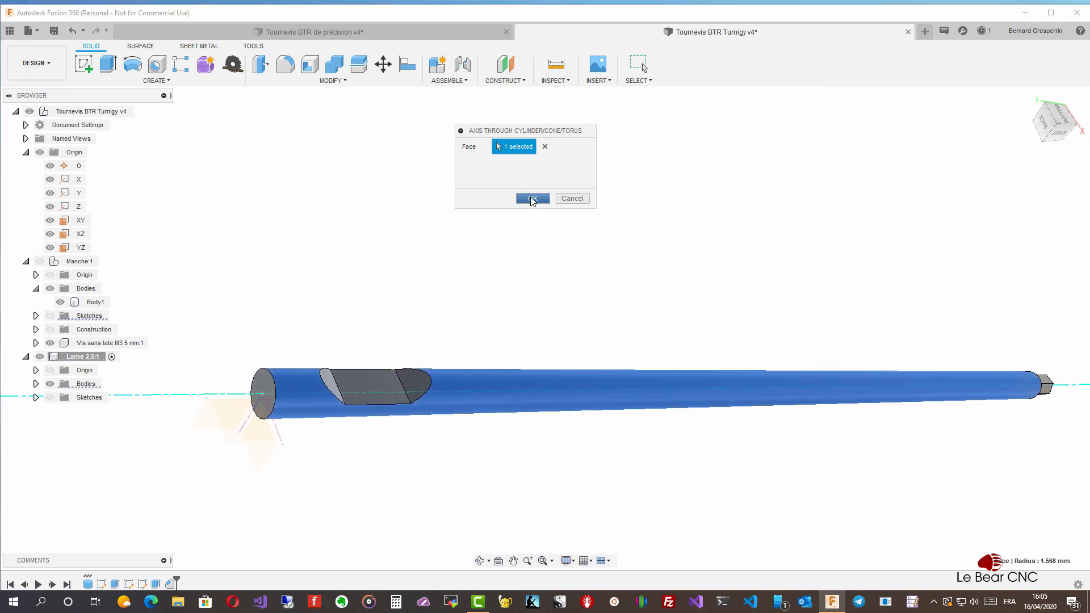
pyautogui.keyDown('shift'); pyautogui.moveTo(517, 205); pyautogui.dragTo(467, 283, button='middle'); pyautogui.keyUp('shift')
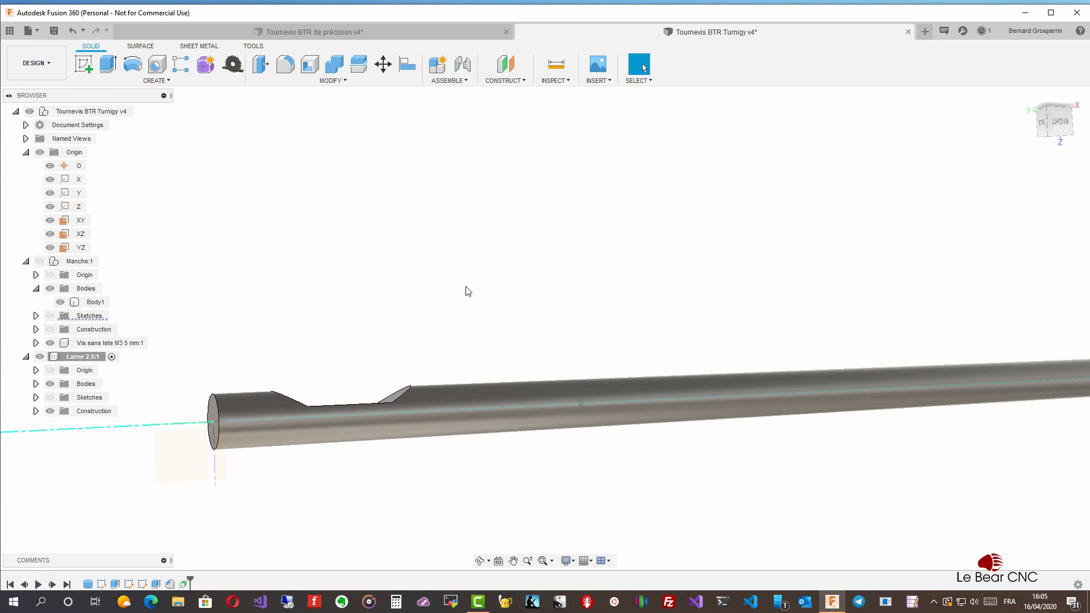
pyautogui.scroll(4, 407, 387)
pyautogui.keyDown('shift'); pyautogui.moveTo(406, 417); pyautogui.dragTo(401, 433, button='middle'); pyautogui.keyUp('shift')
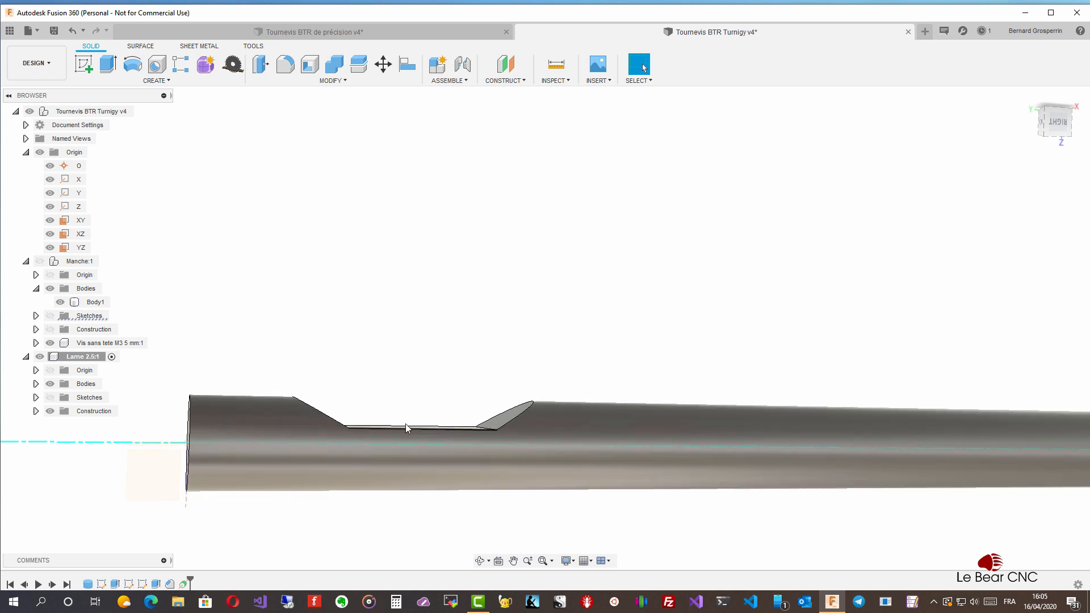
pyautogui.keyDown('shift'); pyautogui.moveTo(420, 413); pyautogui.dragTo(492, 304, button='middle'); pyautogui.keyUp('shift')
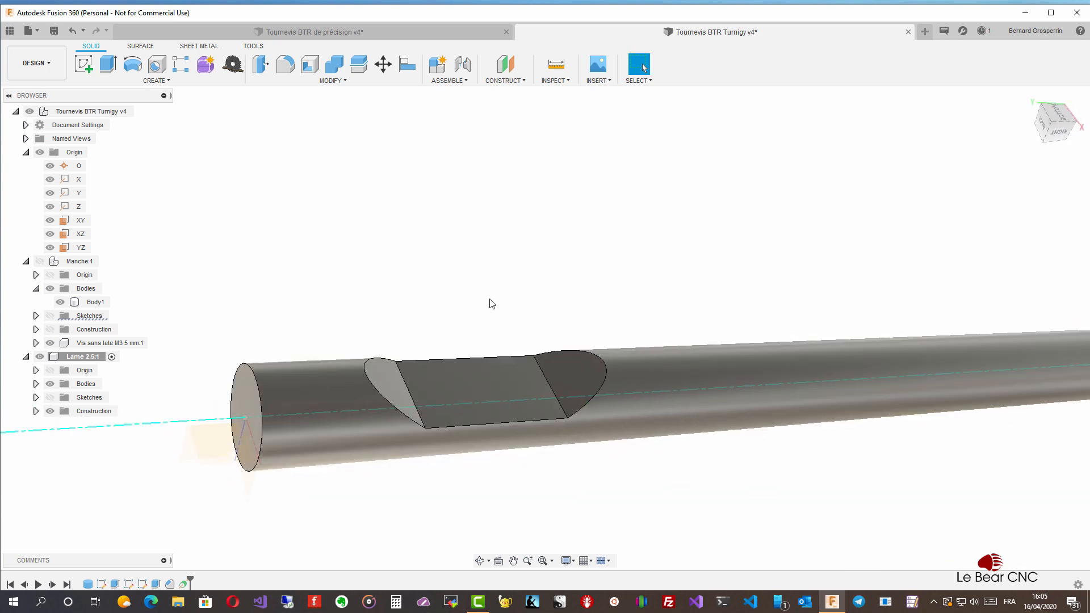
pyautogui.keyDown('shift'); pyautogui.moveTo(513, 322); pyautogui.dragTo(523, 284, button='middle'); pyautogui.keyUp('shift')
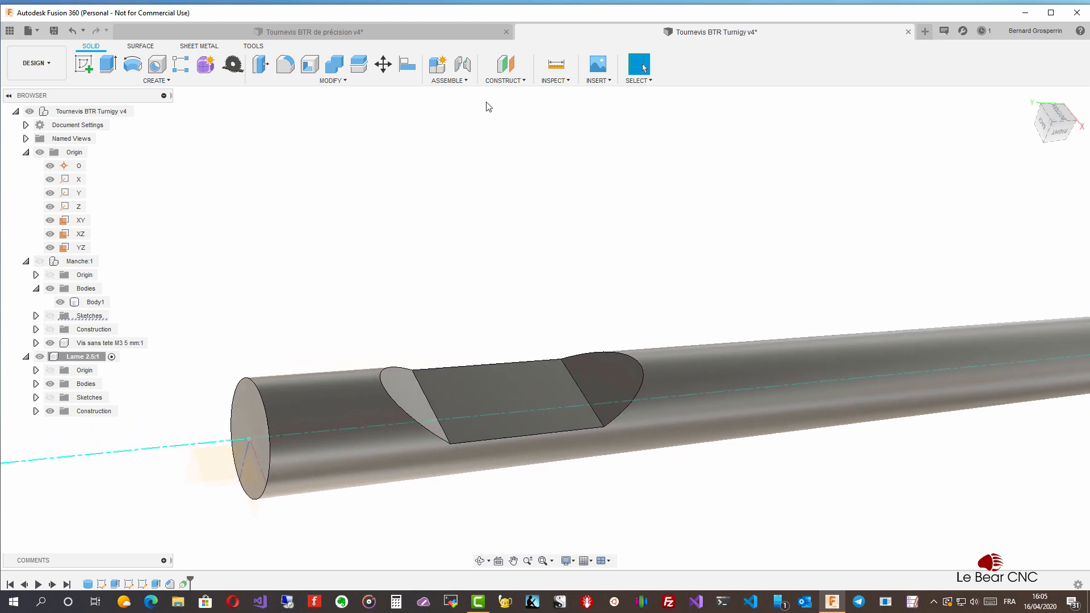
pyautogui.click(457, 82)
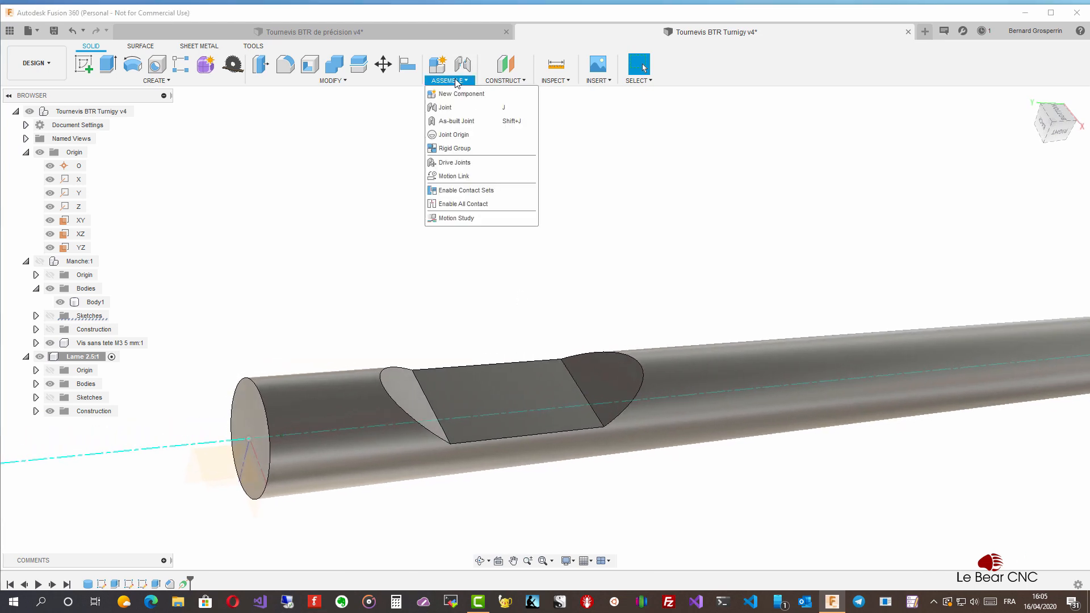
pyautogui.click(458, 136)
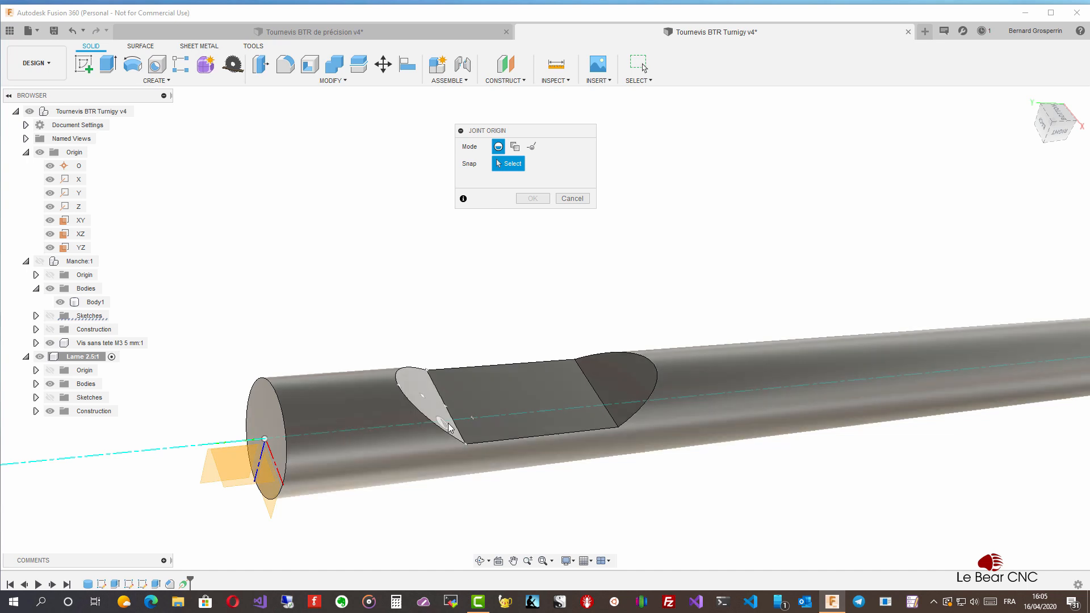
pyautogui.keyDown('shift'); pyautogui.moveTo(491, 420); pyautogui.dragTo(513, 424, button='middle'); pyautogui.keyUp('shift')
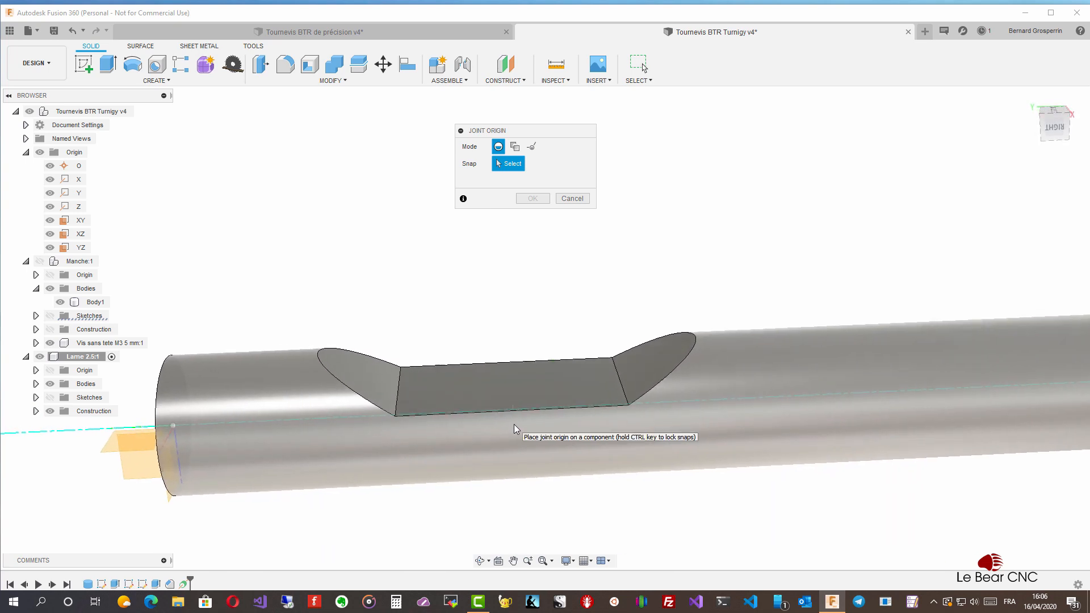
pyautogui.click(513, 424)
pyautogui.keyDown('shift'); pyautogui.moveTo(513, 424); pyautogui.dragTo(443, 364, button='middle'); pyautogui.keyUp('shift')
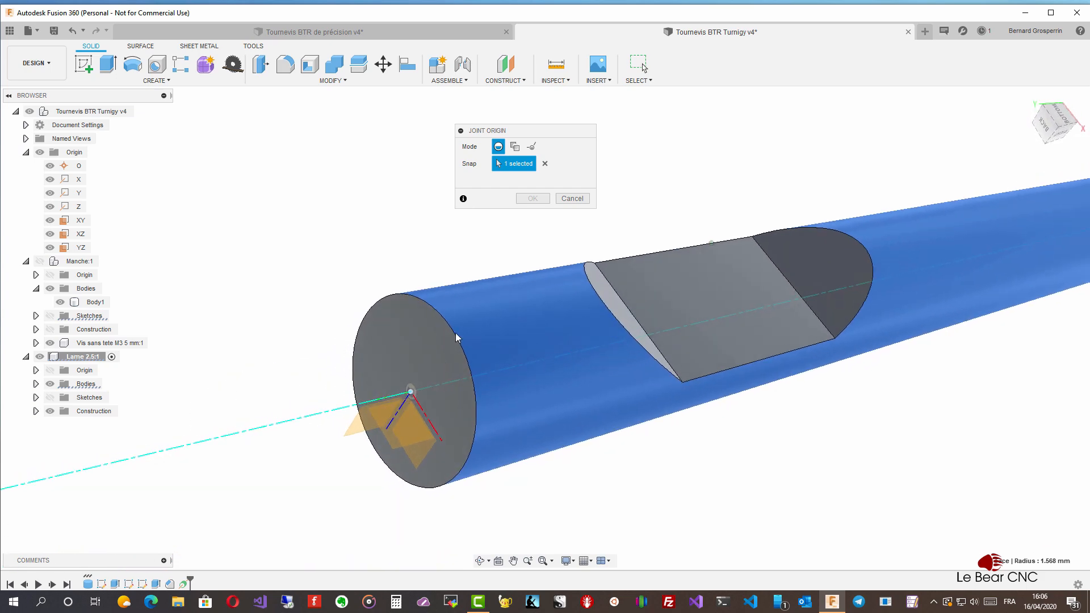
pyautogui.click(544, 168)
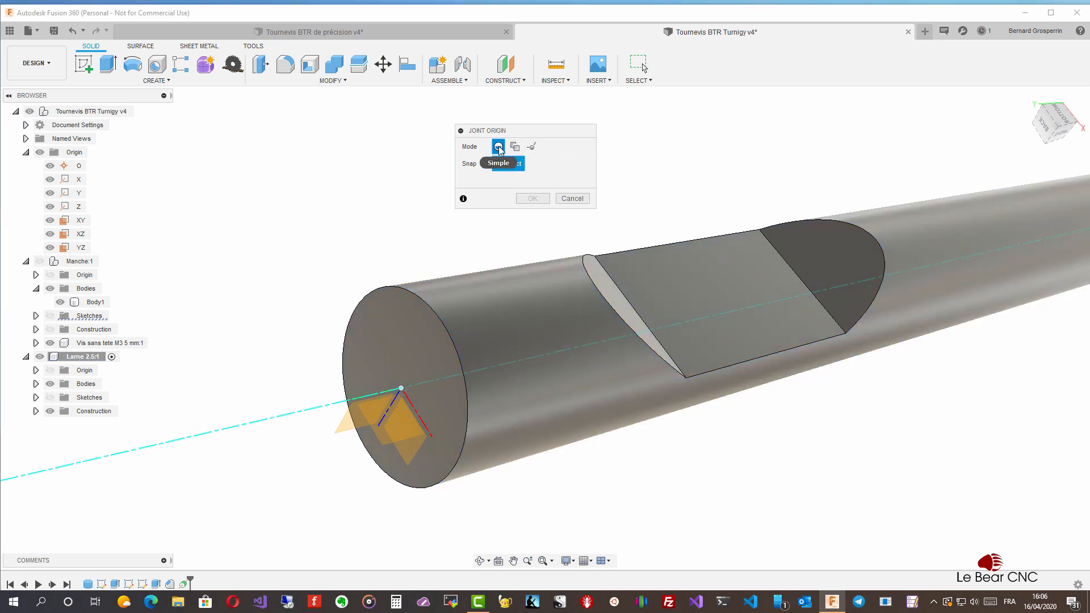
pyautogui.keyDown('shift'); pyautogui.moveTo(463, 384); pyautogui.dragTo(622, 353, button='middle'); pyautogui.keyUp('shift')
pyautogui.click(623, 353)
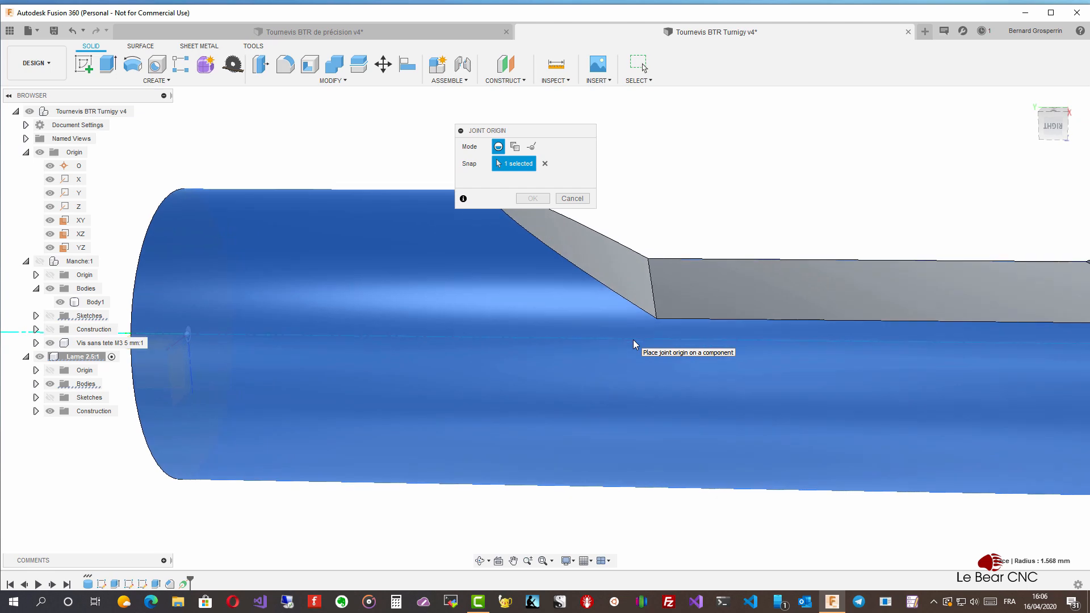
pyautogui.click(571, 199)
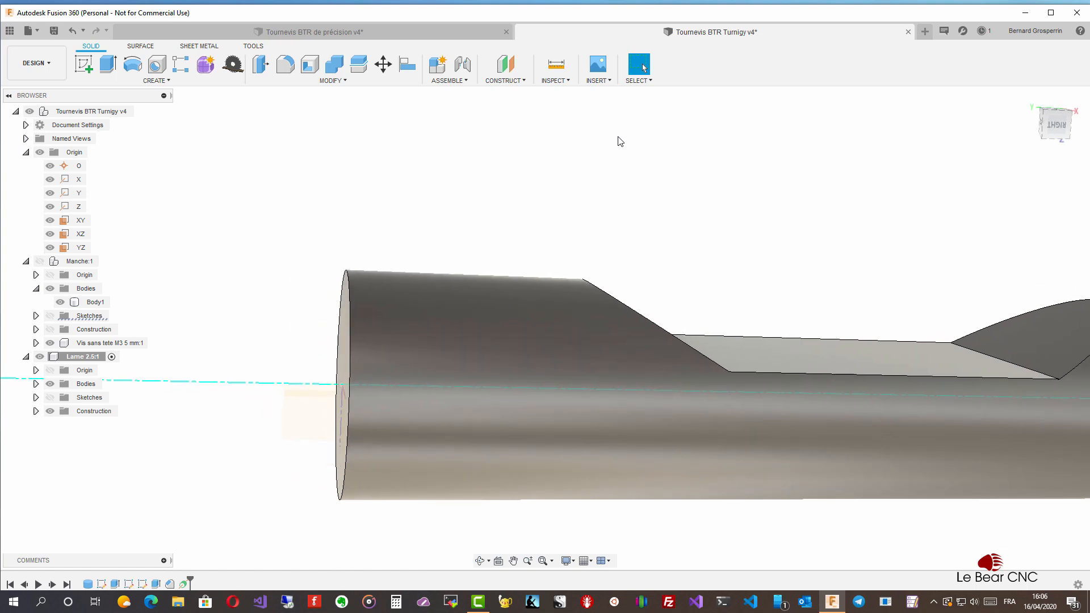
# Construct a midplane between the two sloped end faces of the set-screw notch
pyautogui.click(507, 81)
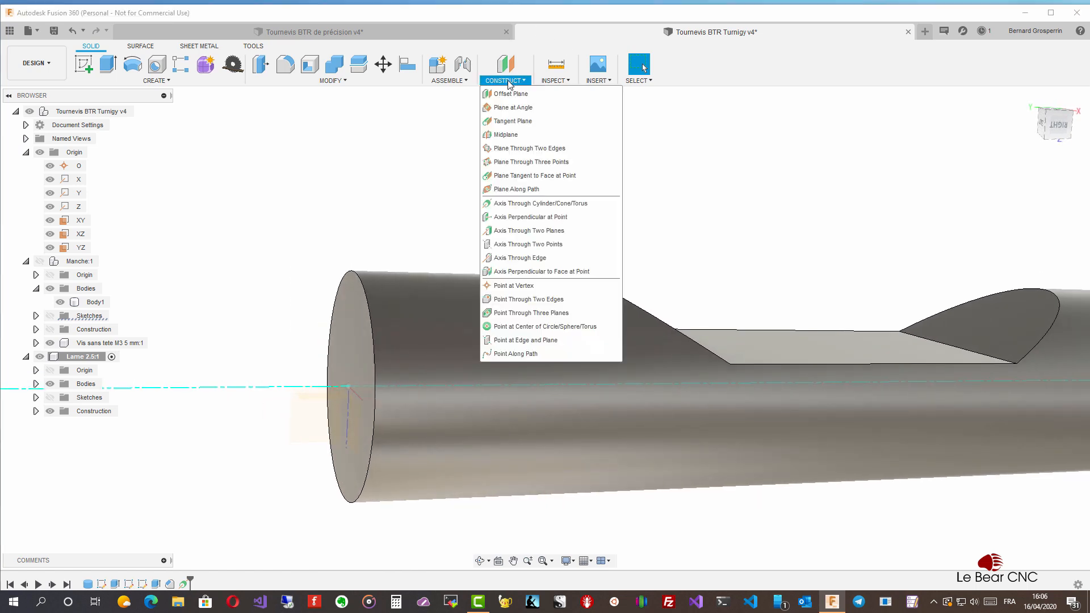
pyautogui.click(507, 135)
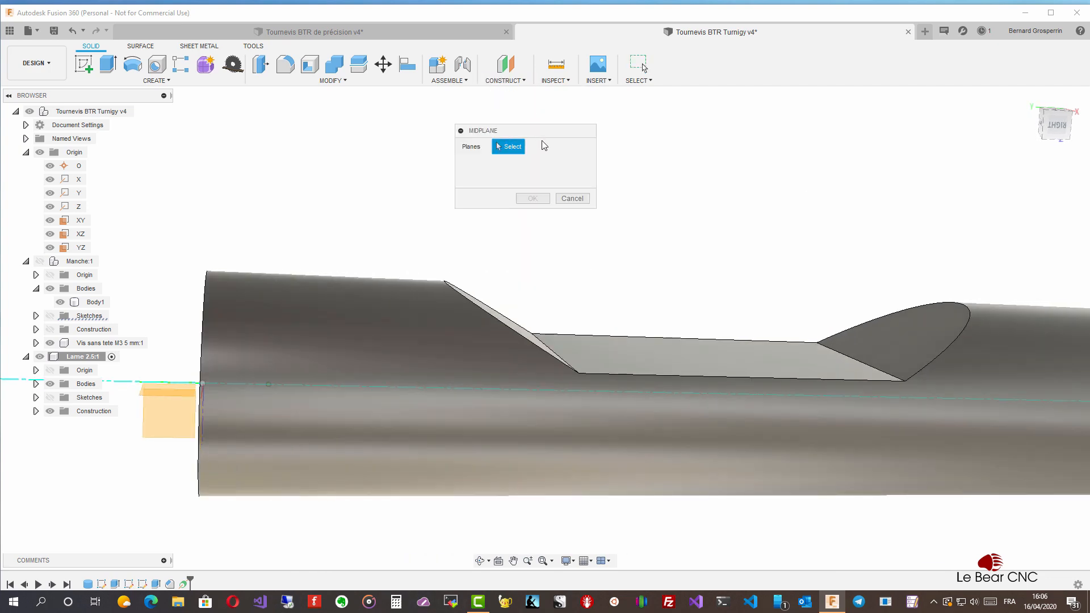
pyautogui.keyDown('shift'); pyautogui.moveTo(460, 316); pyautogui.dragTo(428, 376, button='middle'); pyautogui.keyUp('shift')
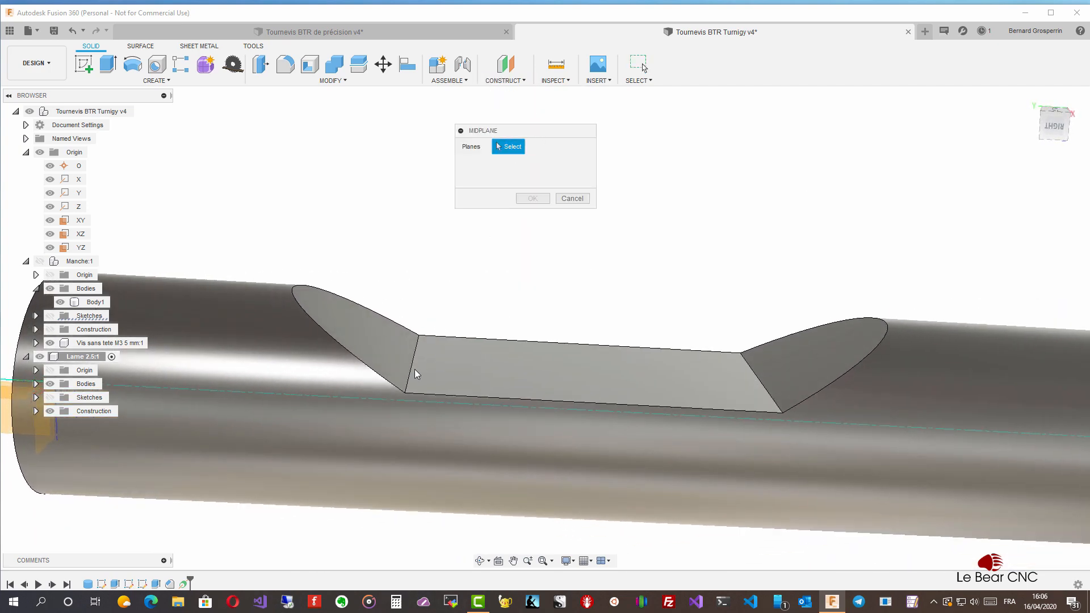
pyautogui.click(411, 369)
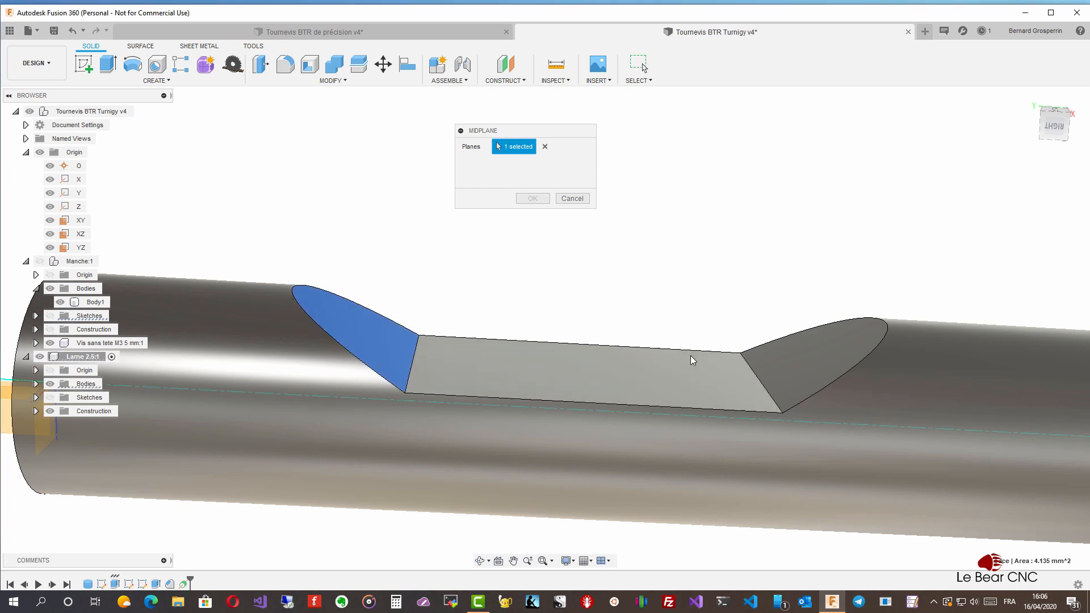
pyautogui.click(755, 377)
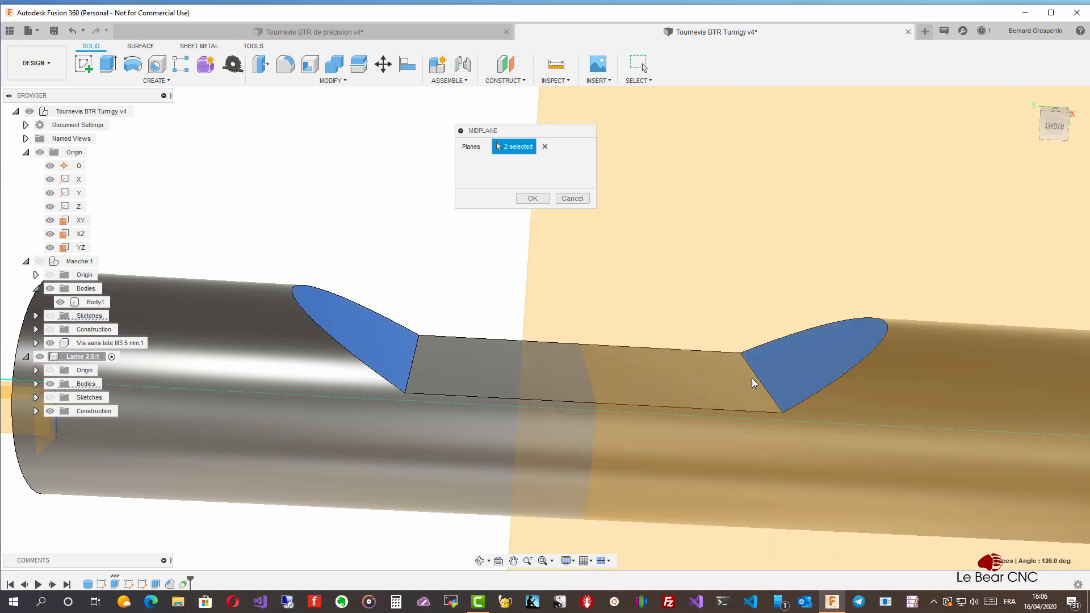
pyautogui.scroll(-2, 628, 458)
pyautogui.scroll(-8, 628, 459)
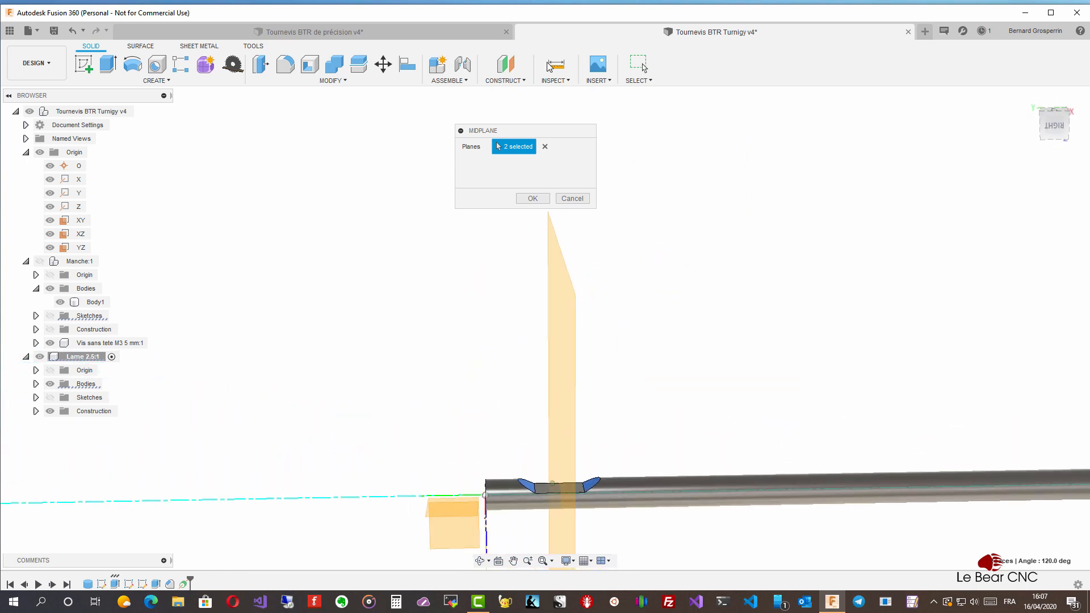
pyautogui.click(533, 198)
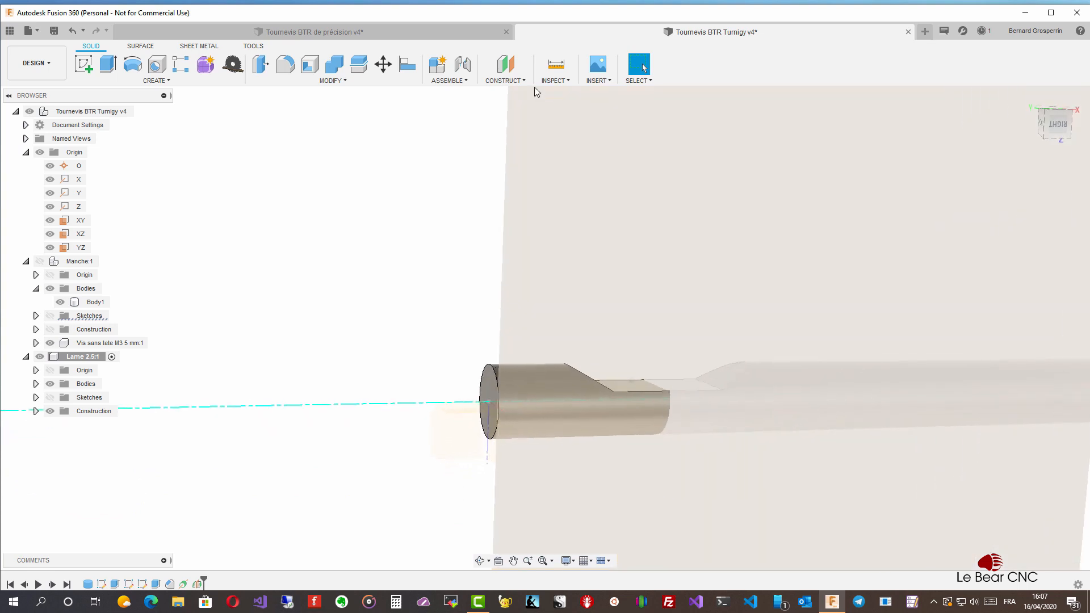
pyautogui.click(457, 84)
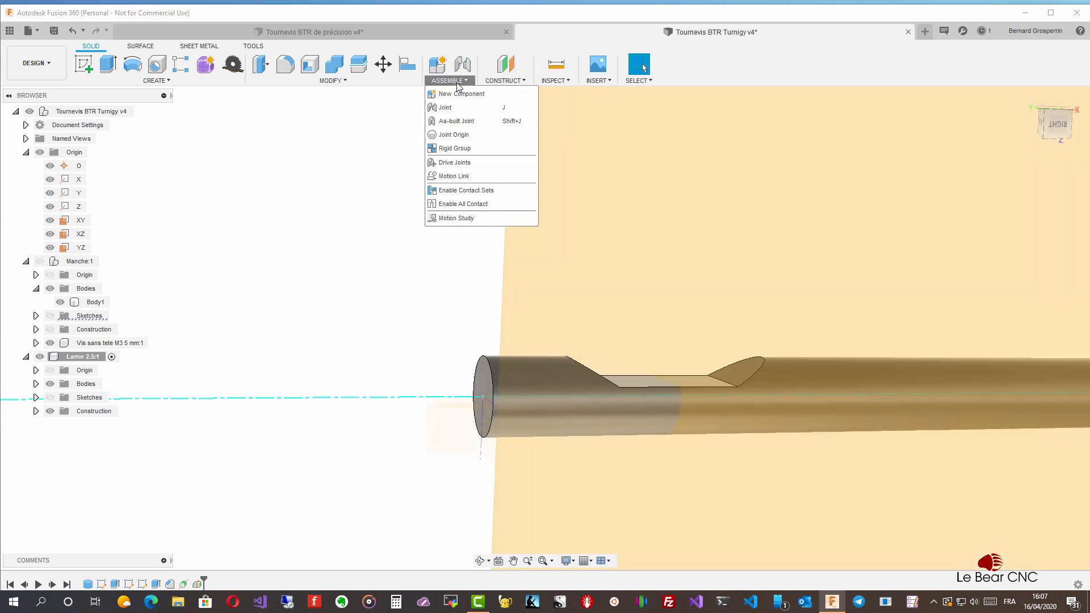
pyautogui.click(454, 134)
pyautogui.scroll(2, 467, 374)
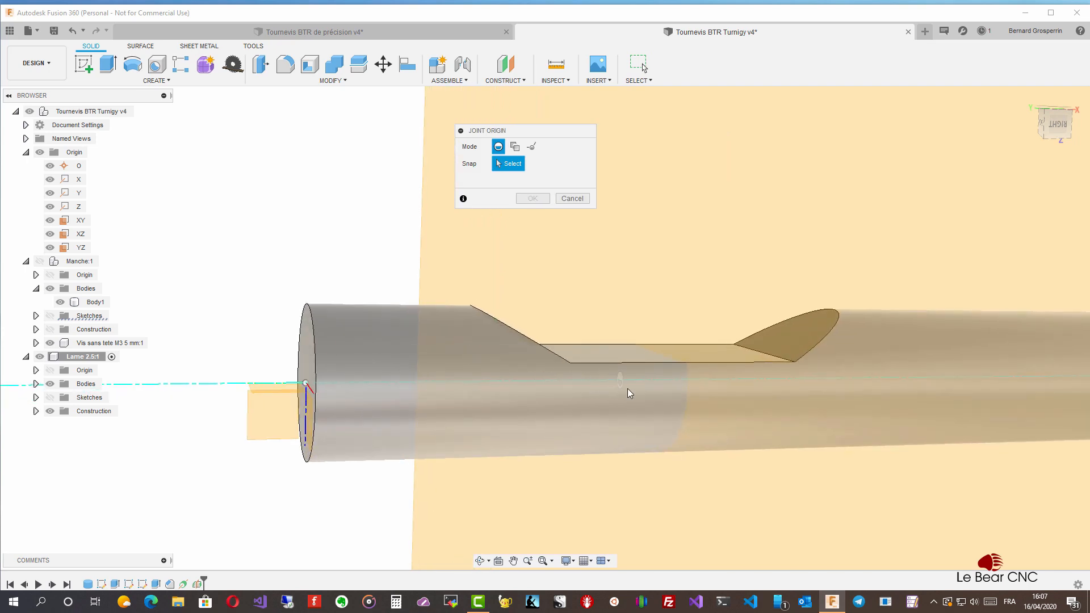
pyautogui.click(689, 384)
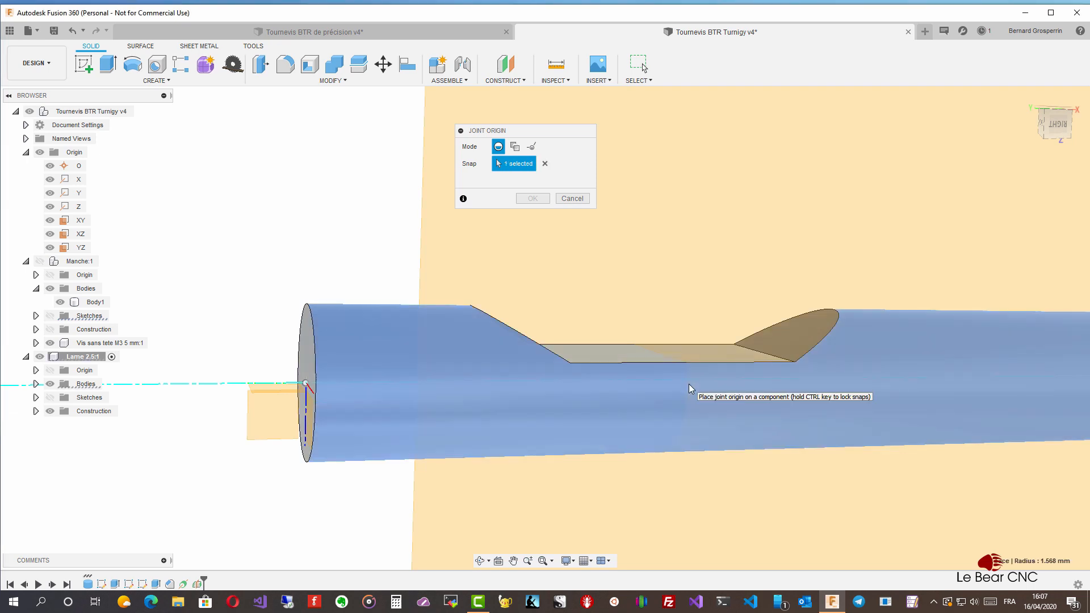
pyautogui.keyDown('shift'); pyautogui.moveTo(675, 375); pyautogui.dragTo(649, 333, button='middle'); pyautogui.keyUp('shift')
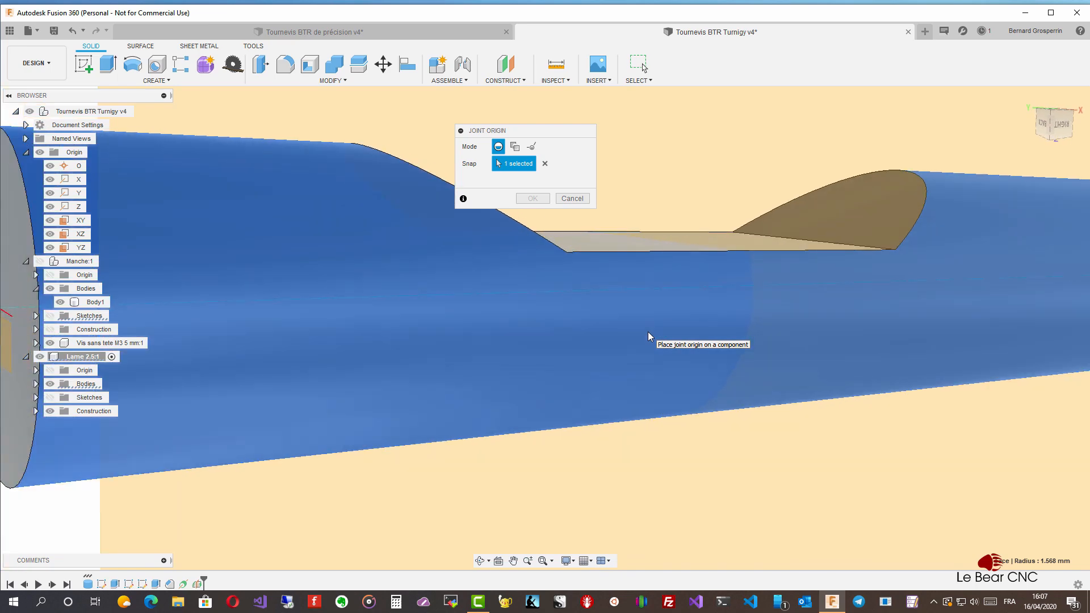
pyautogui.click(516, 145)
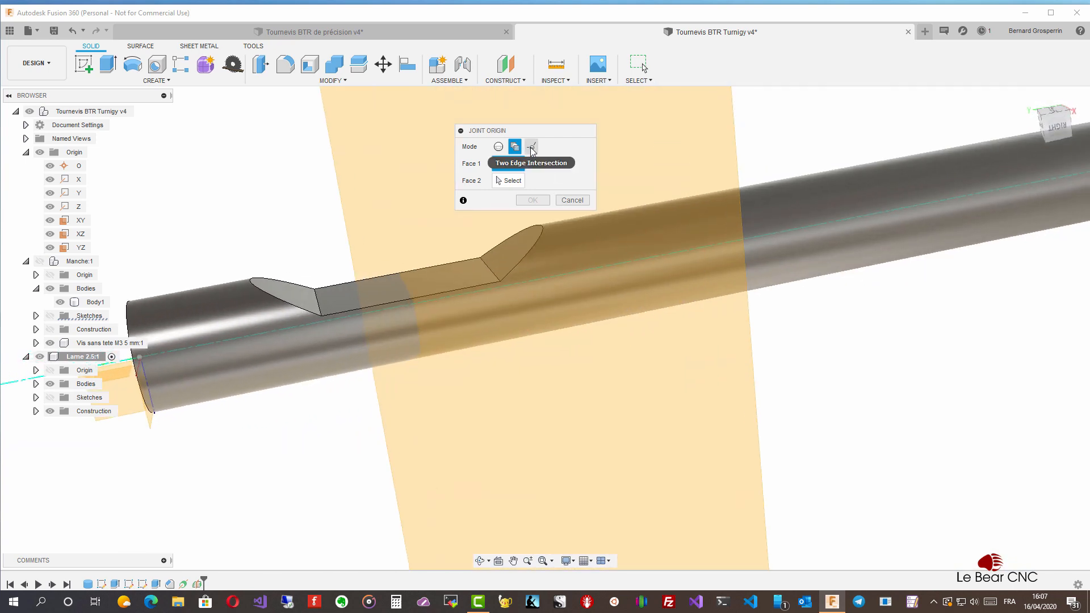
pyautogui.click(573, 201)
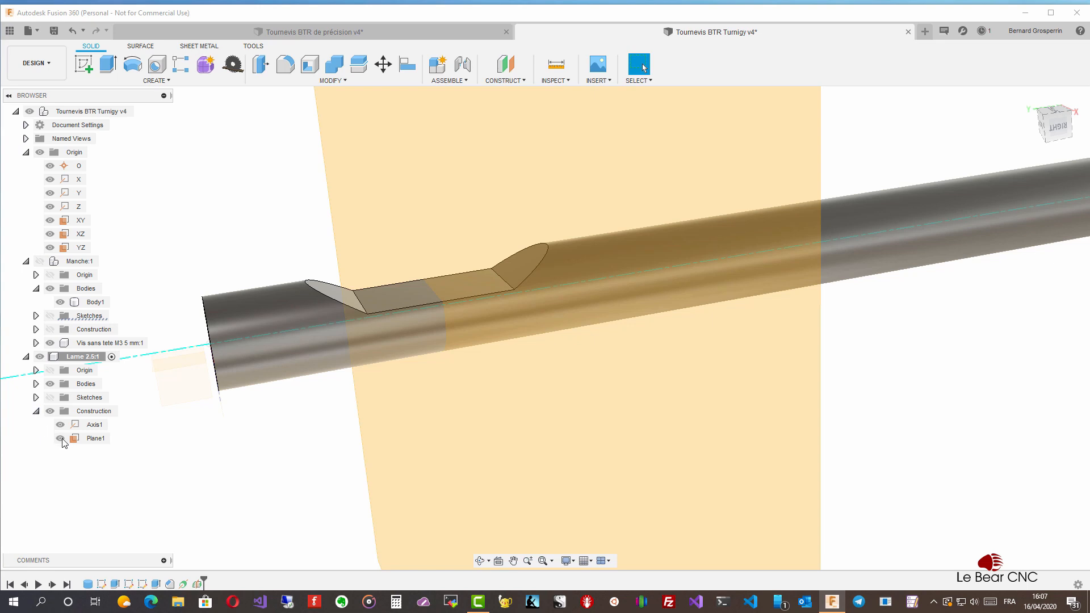
# Delete the notch's midplane, then set up a between-two-faces joint origin using the two sloped end faces of the blade's set-screw notch
pyautogui.click(89, 440)
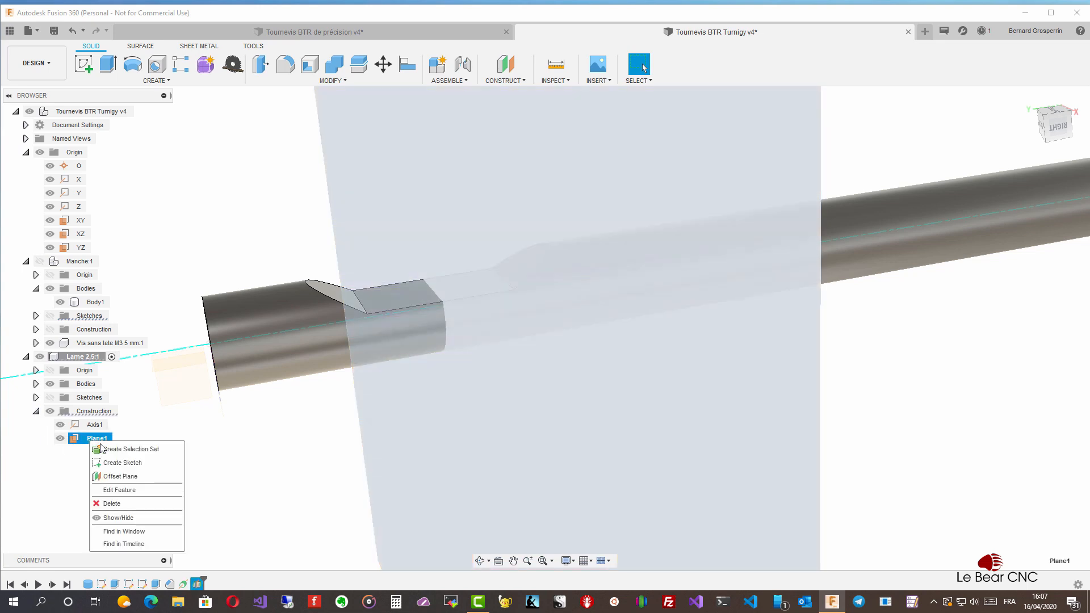
pyautogui.click(111, 503)
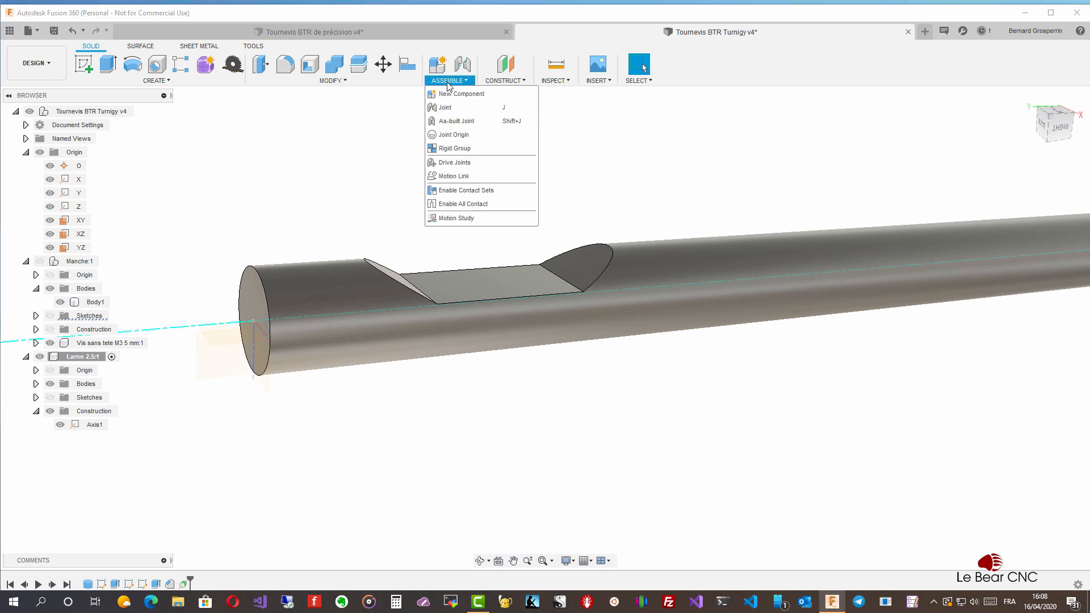
pyautogui.click(454, 135)
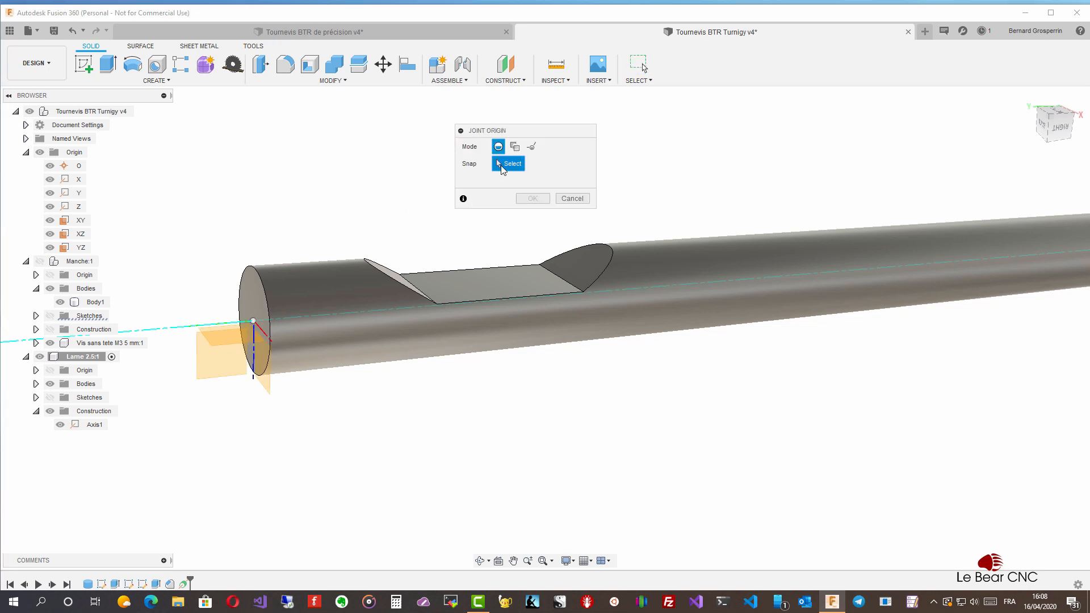
pyautogui.click(512, 148)
pyautogui.keyDown('shift'); pyautogui.moveTo(448, 207); pyautogui.dragTo(426, 264, button='middle'); pyautogui.keyUp('shift')
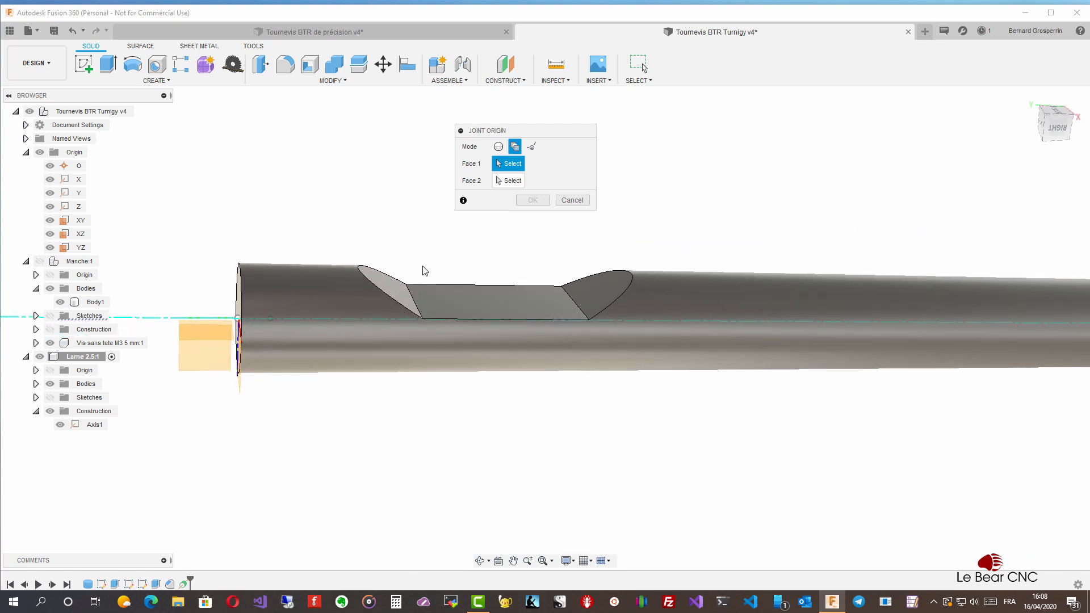
pyautogui.click(389, 291)
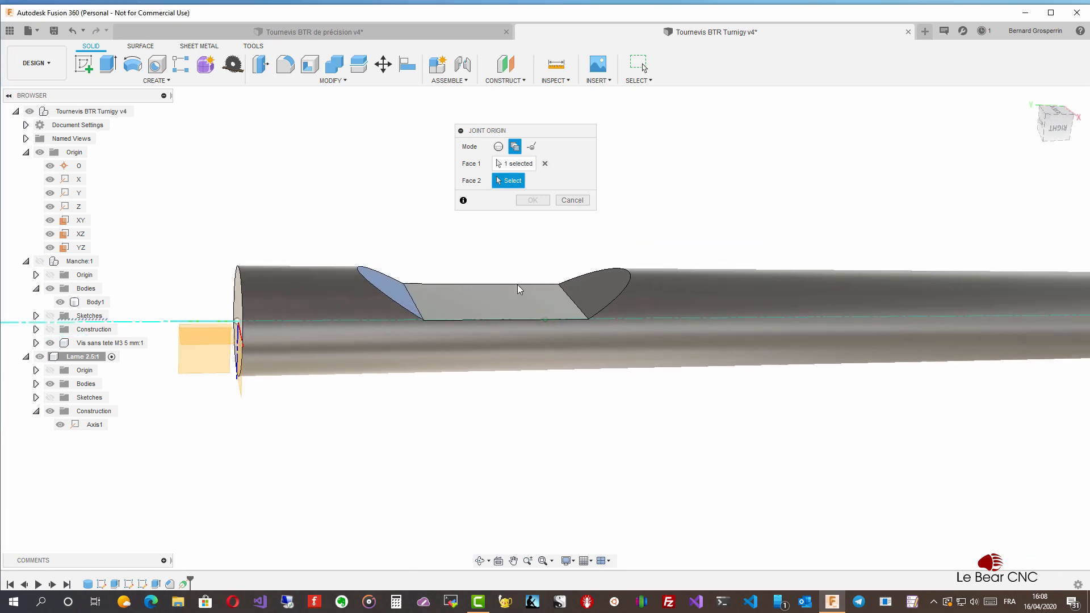
pyautogui.click(584, 289)
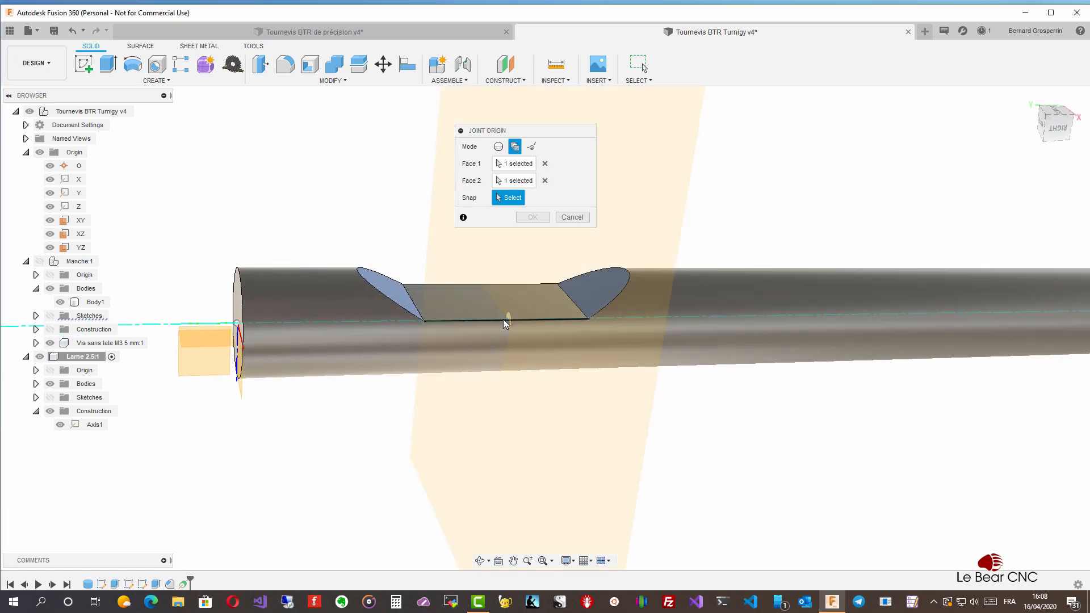
# Try to snap the joint origin to the shaft's cylindrical face between the notch's two sloped faces
pyautogui.keyDown('shift'); pyautogui.moveTo(503, 319); pyautogui.dragTo(515, 344, button='middle'); pyautogui.keyUp('shift')
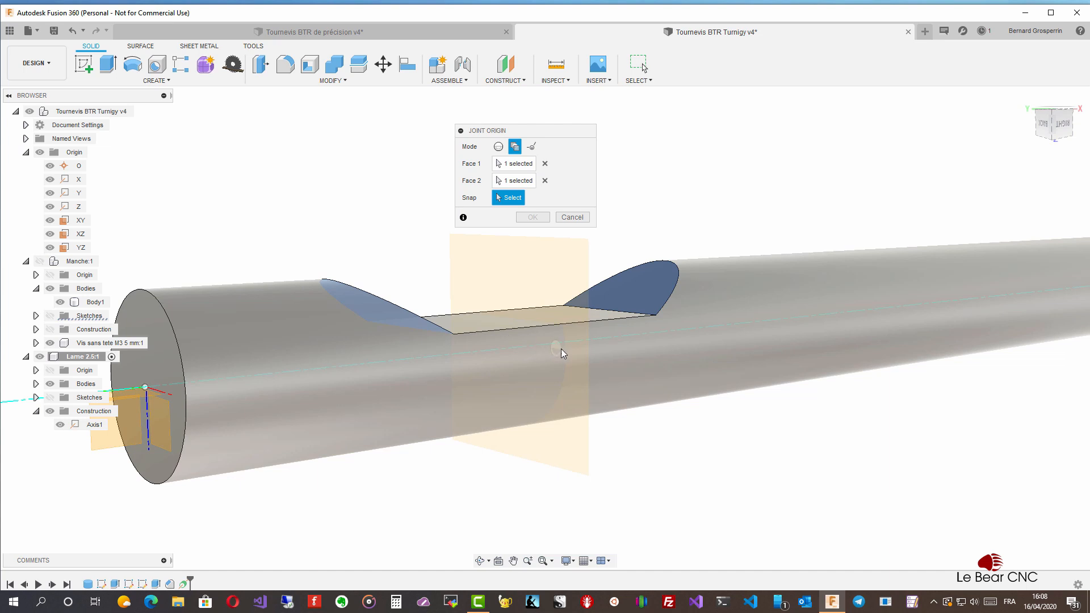
pyautogui.keyDown('shift'); pyautogui.moveTo(574, 343); pyautogui.dragTo(560, 353, button='middle'); pyautogui.keyUp('shift')
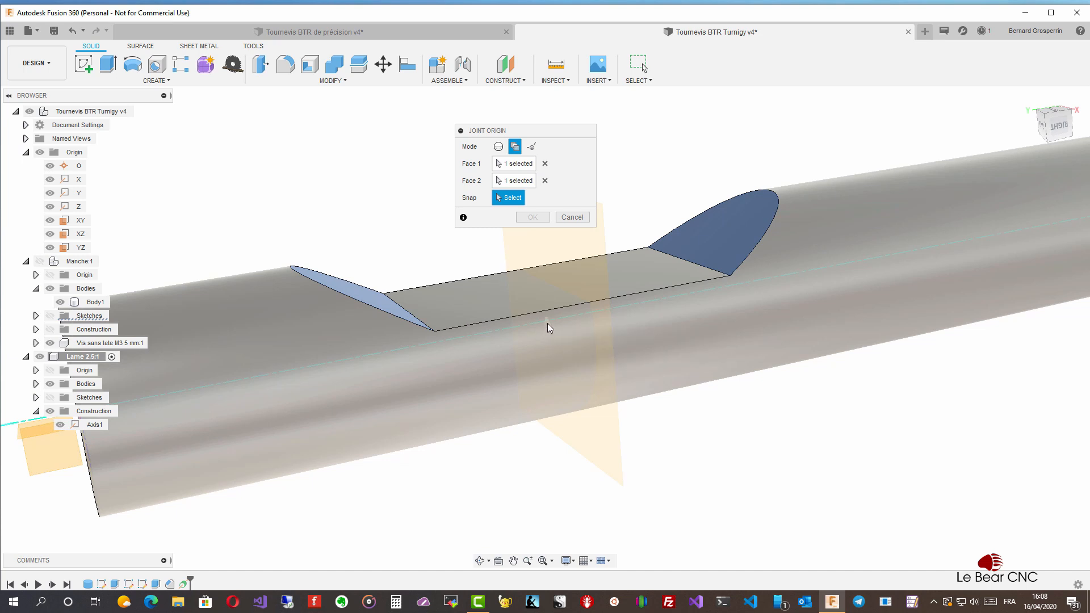
pyautogui.keyDown('shift'); pyautogui.moveTo(548, 322); pyautogui.dragTo(553, 330, button='middle'); pyautogui.keyUp('shift')
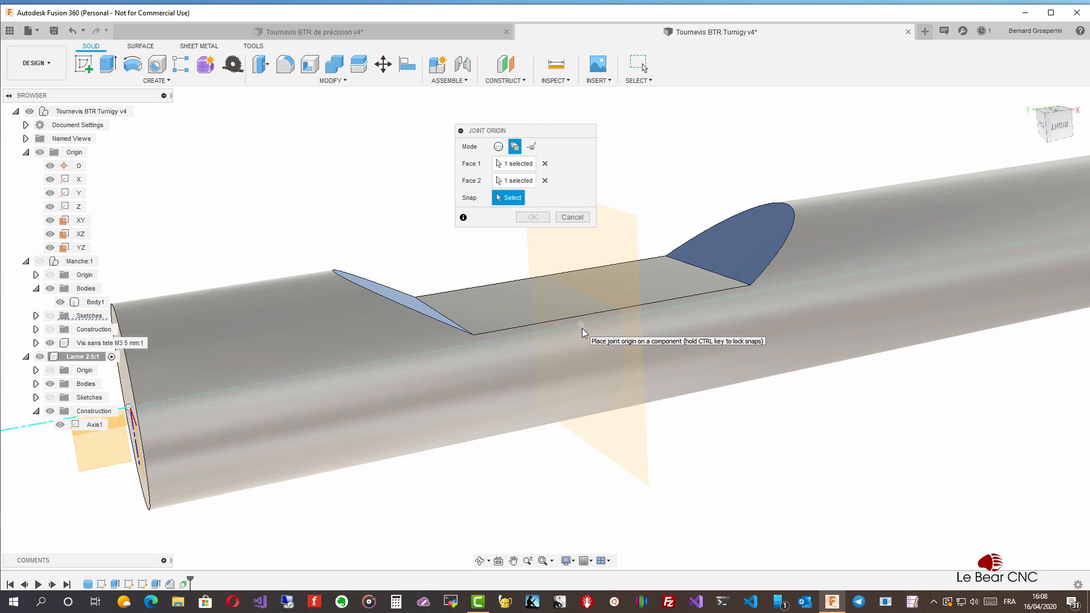
pyautogui.keyDown('shift'); pyautogui.moveTo(583, 327); pyautogui.dragTo(587, 327, button='middle'); pyautogui.keyUp('shift')
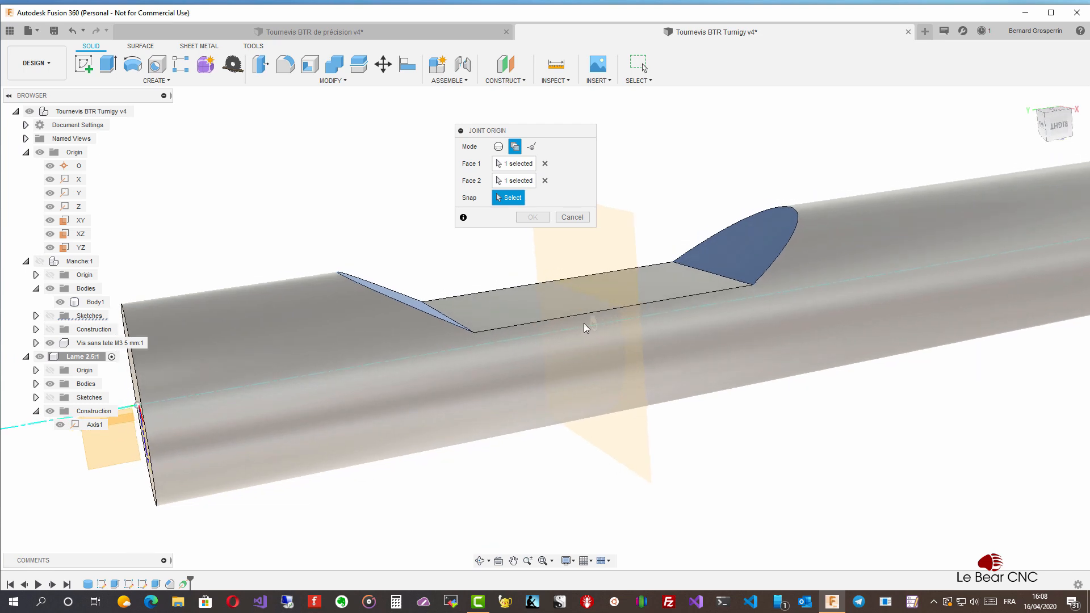
pyautogui.keyDown('shift'); pyautogui.moveTo(578, 322); pyautogui.dragTo(581, 327, button='middle'); pyautogui.keyUp('shift')
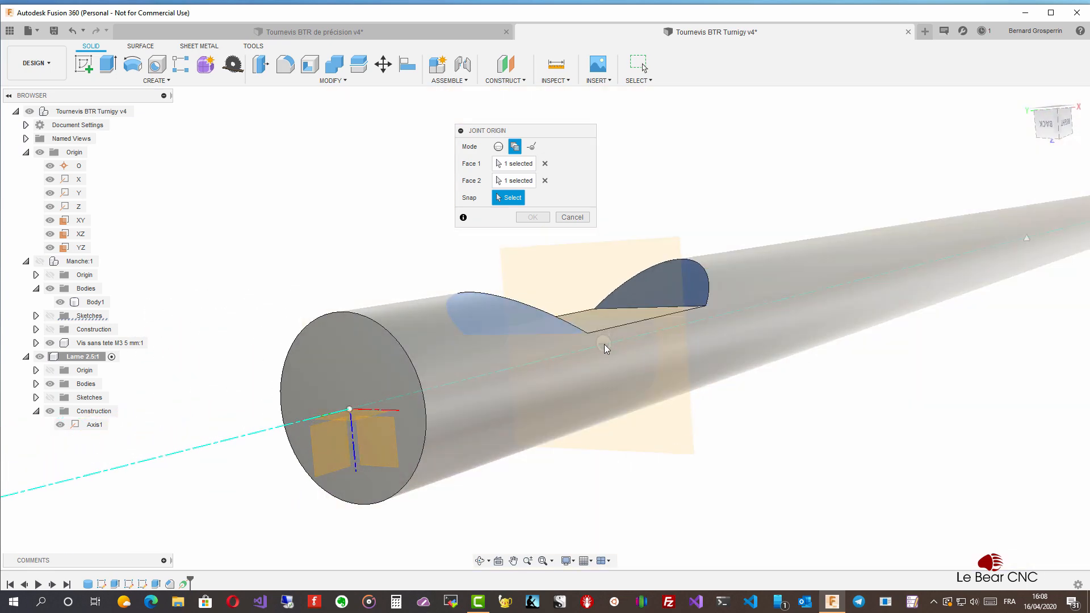
pyautogui.keyDown('shift'); pyautogui.moveTo(604, 350); pyautogui.dragTo(583, 373, button='middle'); pyautogui.keyUp('shift')
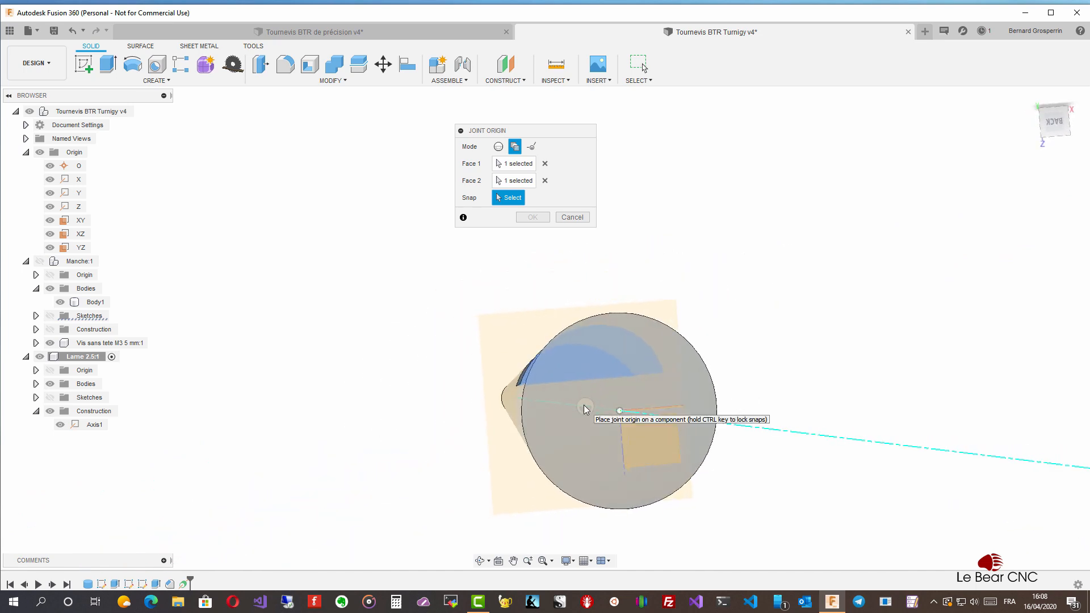
pyautogui.keyDown('shift'); pyautogui.moveTo(562, 401); pyautogui.dragTo(578, 433, button='middle'); pyautogui.keyUp('shift')
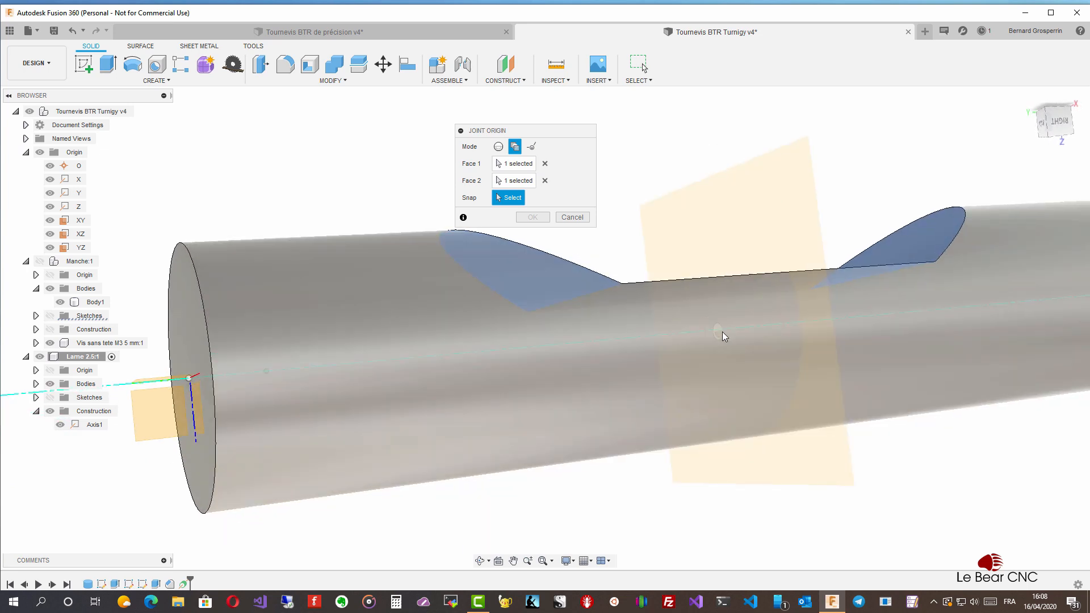
pyautogui.click(724, 332)
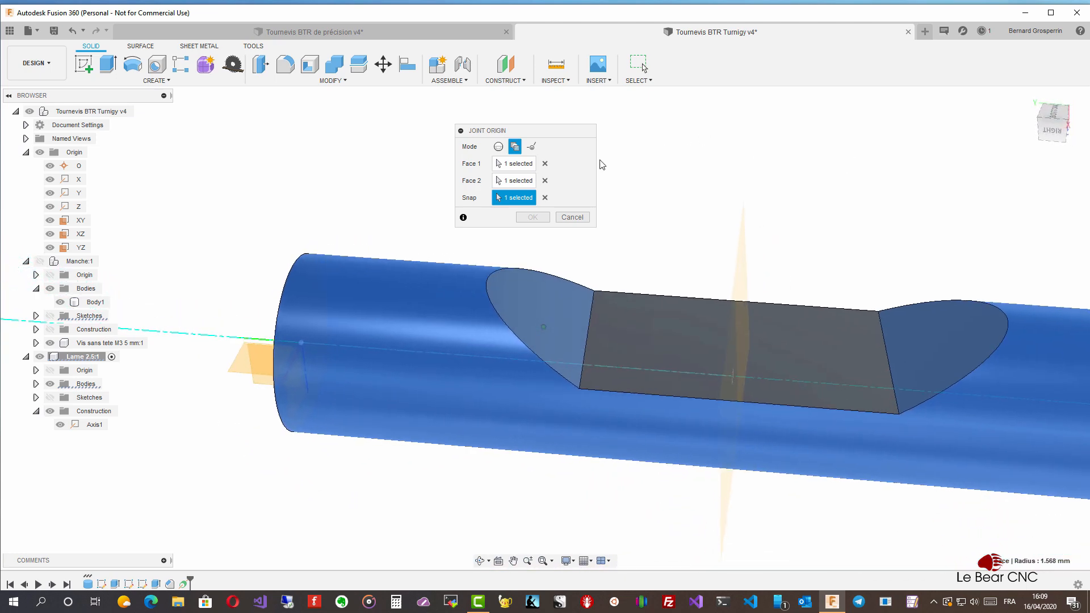
pyautogui.click(531, 219)
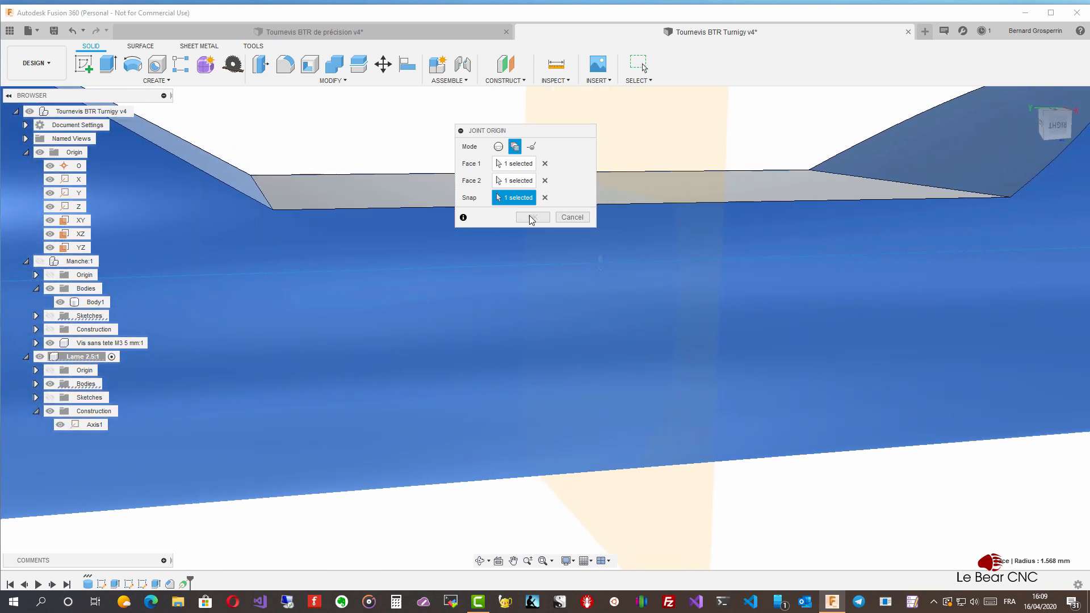
pyautogui.click(545, 197)
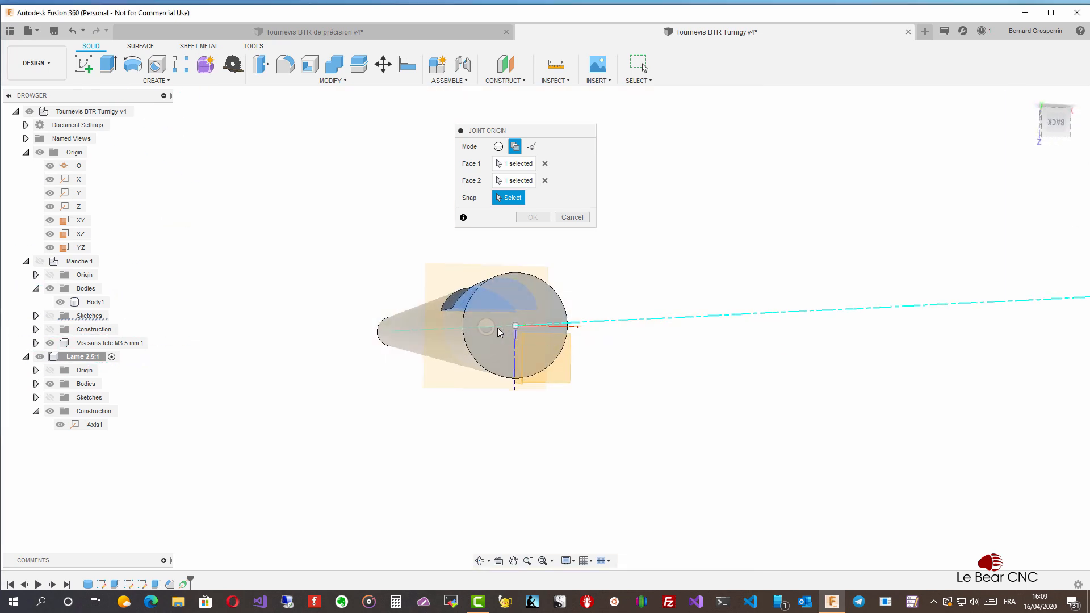
# Snap the joint origin to the shaft's centre axis, midway between the notch's end faces, and apply it with zero angle and offsets
pyautogui.click(498, 328)
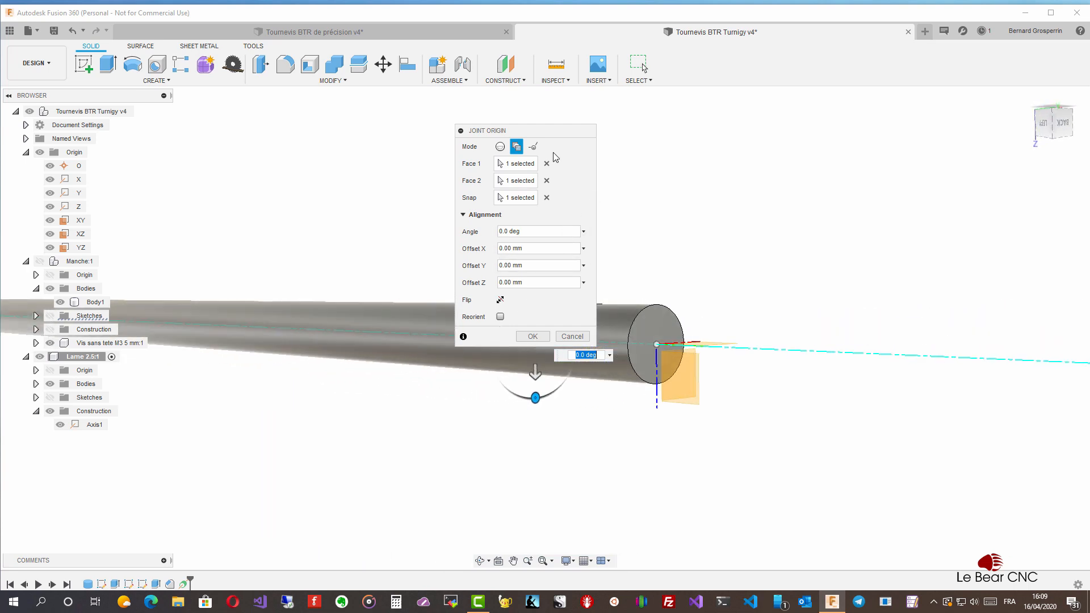
pyautogui.moveTo(546, 136); pyautogui.dragTo(720, 117)
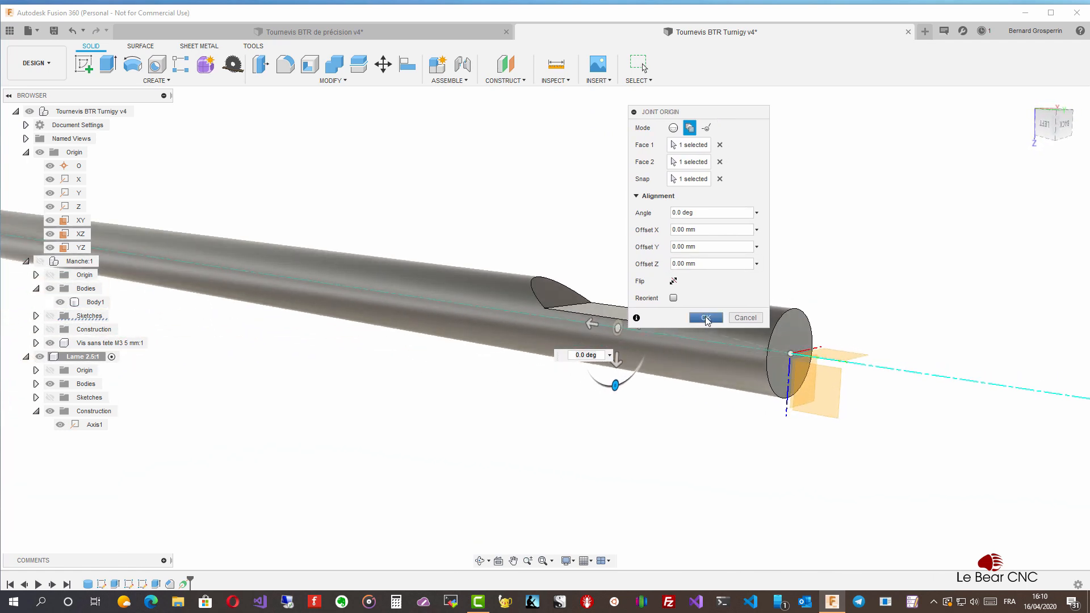
pyautogui.click(704, 315)
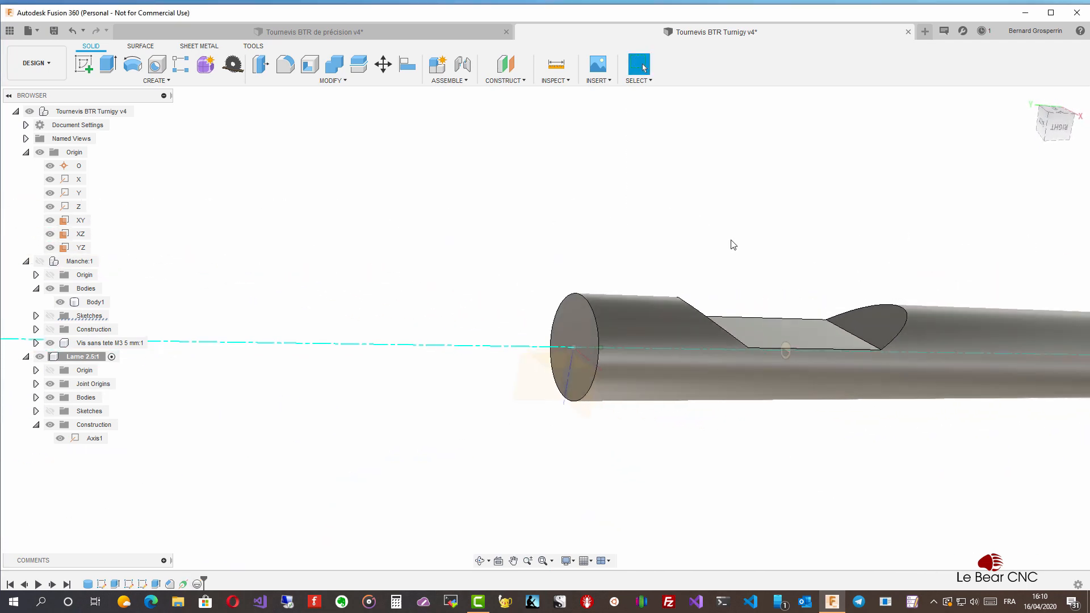
# Collapse the Lame 2.5 component, show the Manche component and make it the active component
pyautogui.click(36, 383)
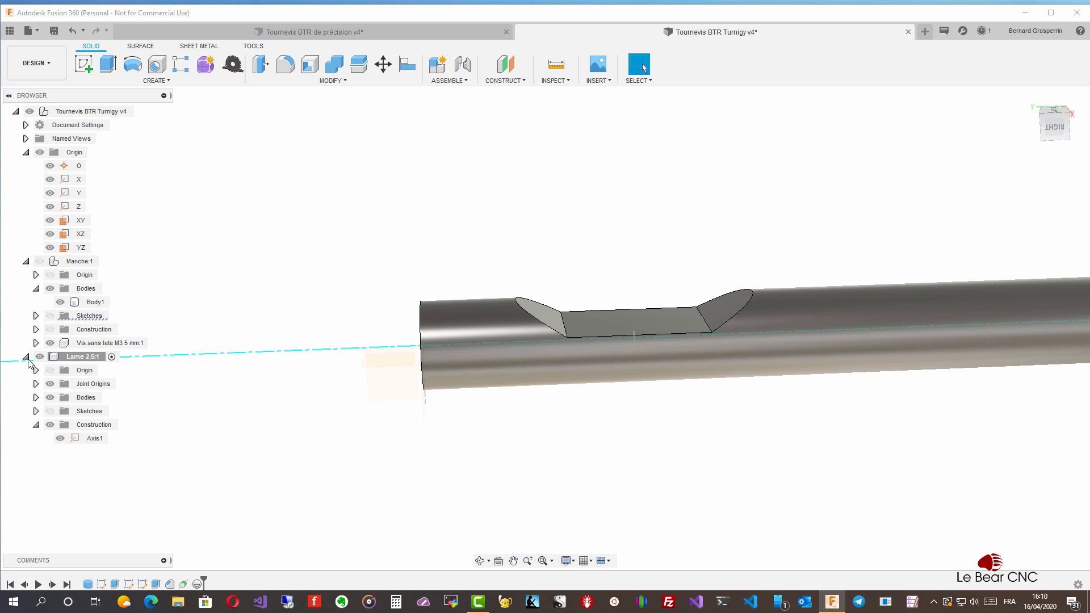
pyautogui.scroll(-5, 114, 288)
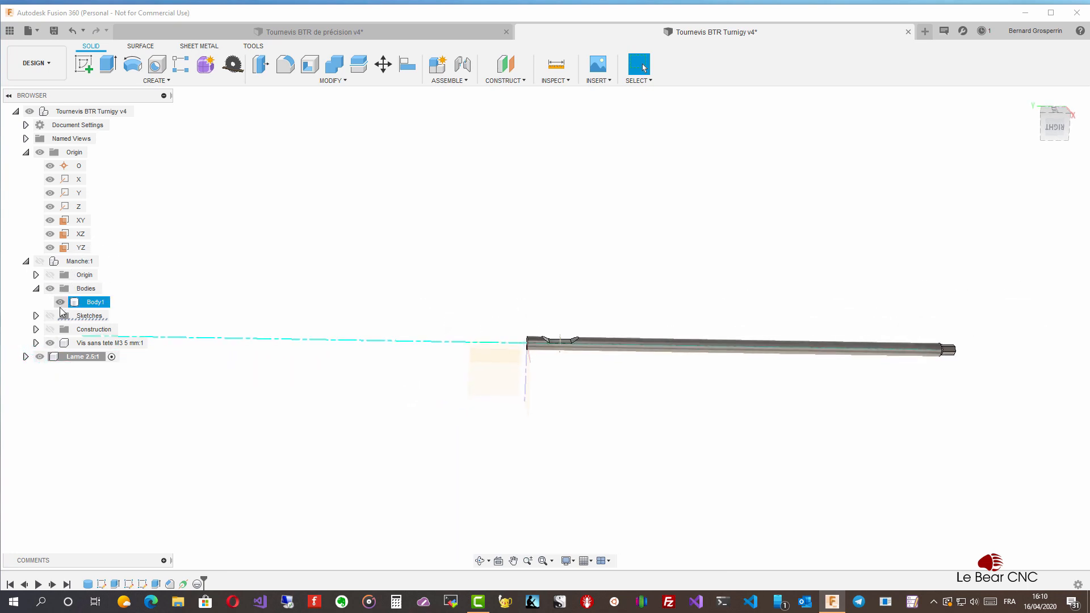
pyautogui.click(40, 261)
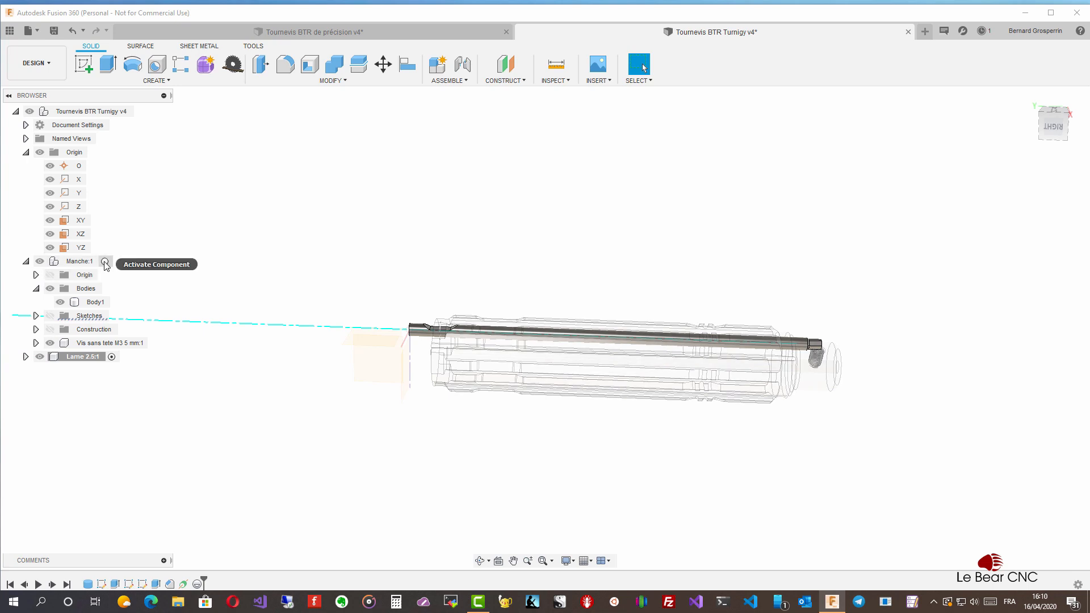
pyautogui.click(105, 261)
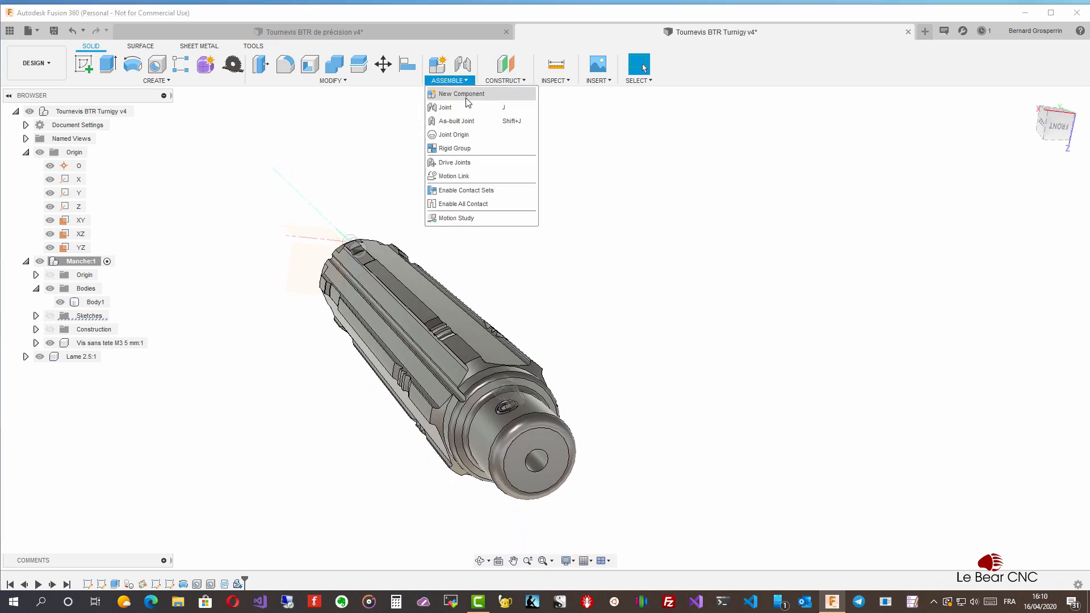
# Create a simple joint origin on the cylindrical collar of the handle, level with its set-screw hole, with zero angle and offsets
pyautogui.click(454, 135)
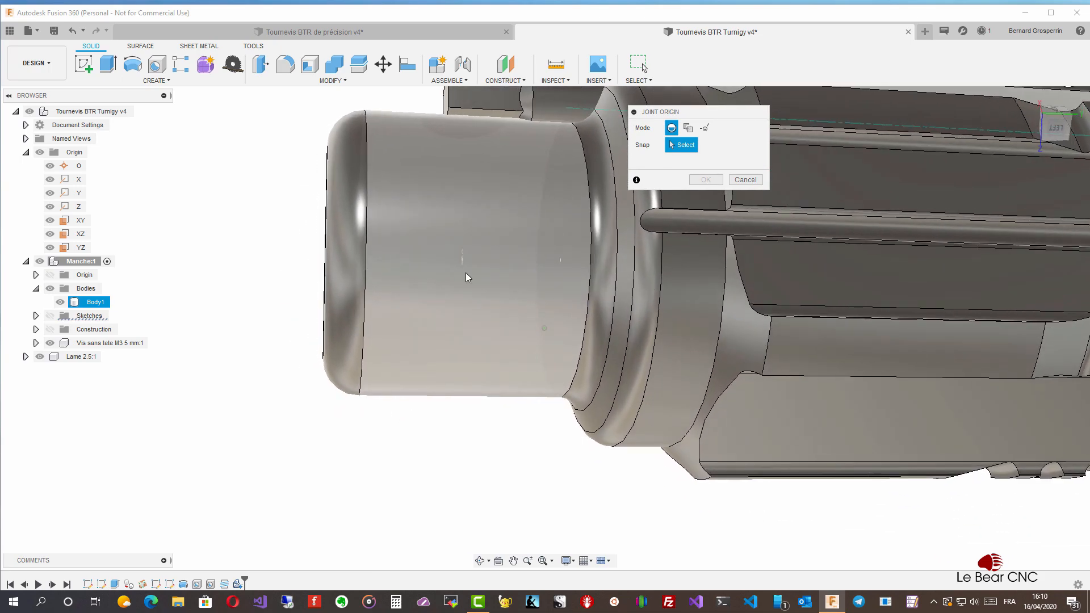
pyautogui.click(466, 275)
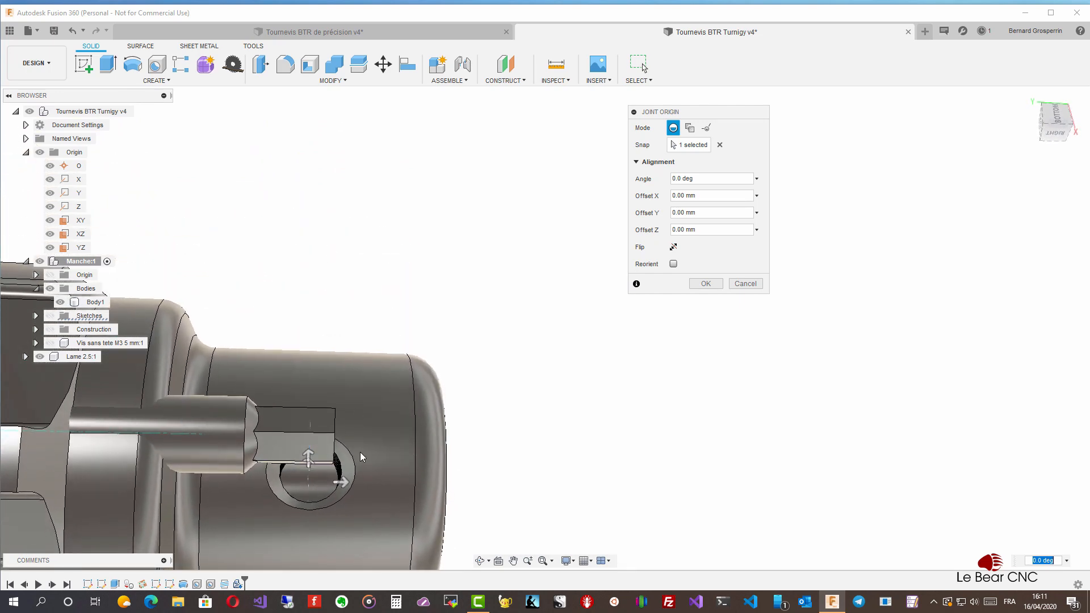
pyautogui.click(705, 284)
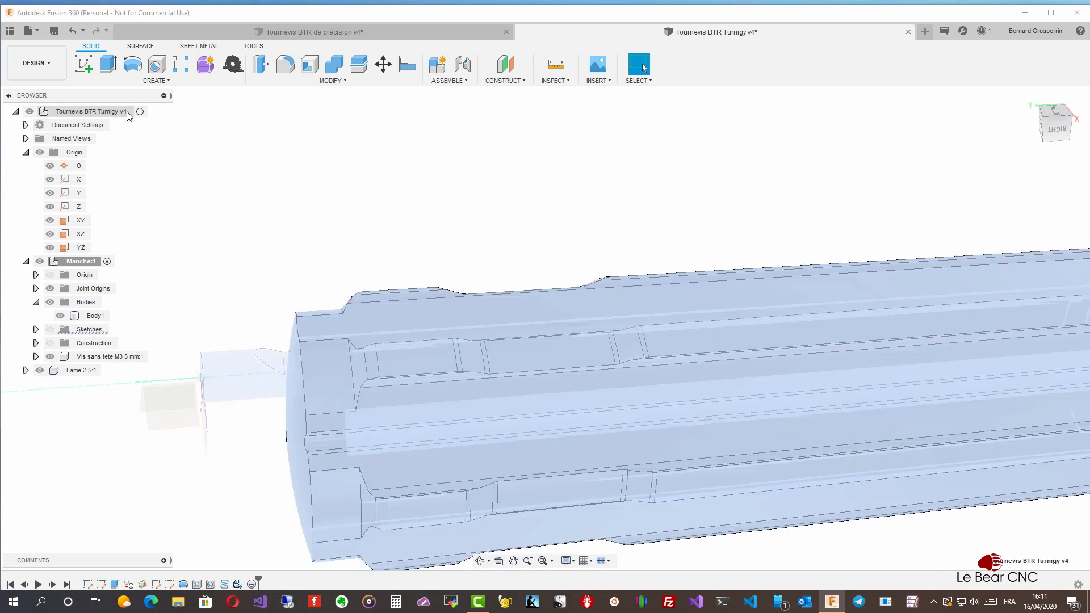
# Activate the top-level assembly and translate the Lame 2.5 component about 13.159 mm along X, clear of the handle
pyautogui.click(140, 112)
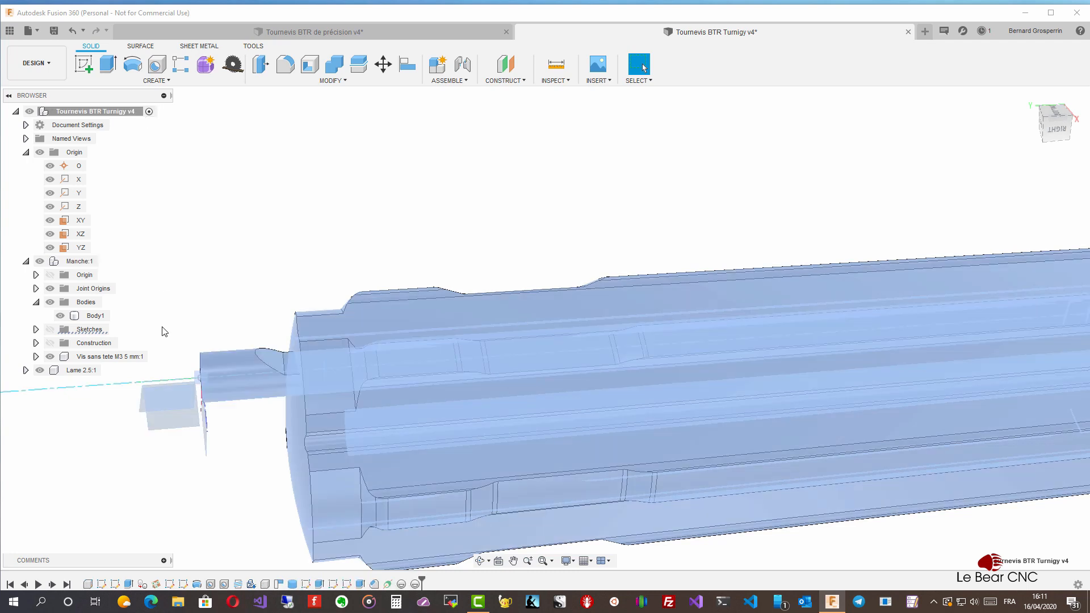
pyautogui.click(80, 372)
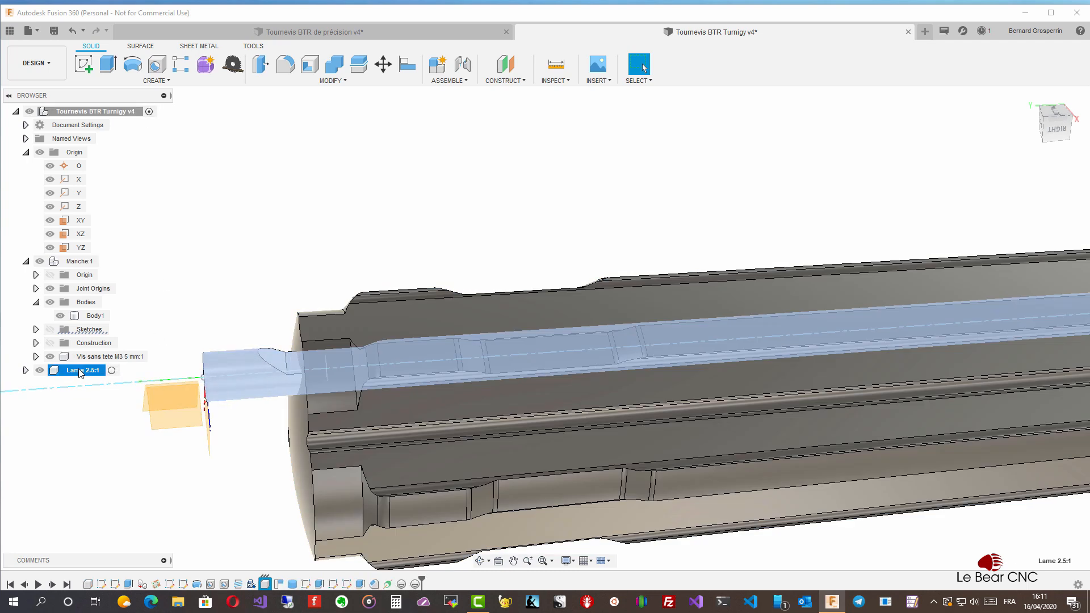
pyautogui.rightClick(80, 371)
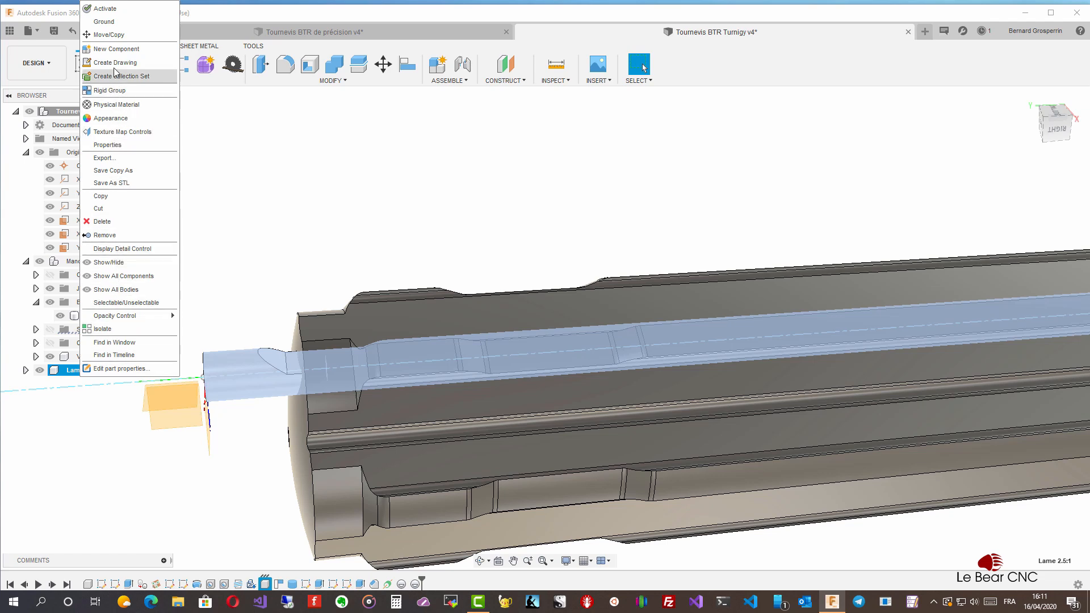
pyautogui.click(108, 35)
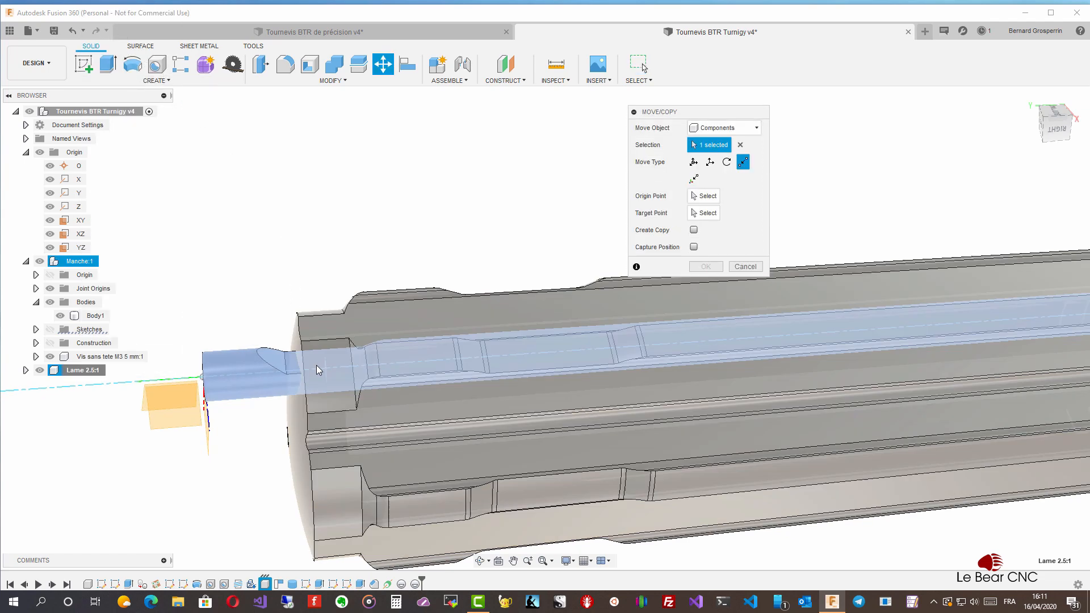
pyautogui.keyDown('shift'); pyautogui.moveTo(406, 367); pyautogui.dragTo(545, 281, button='middle'); pyautogui.keyUp('shift')
pyautogui.scroll(-3, 773, 240)
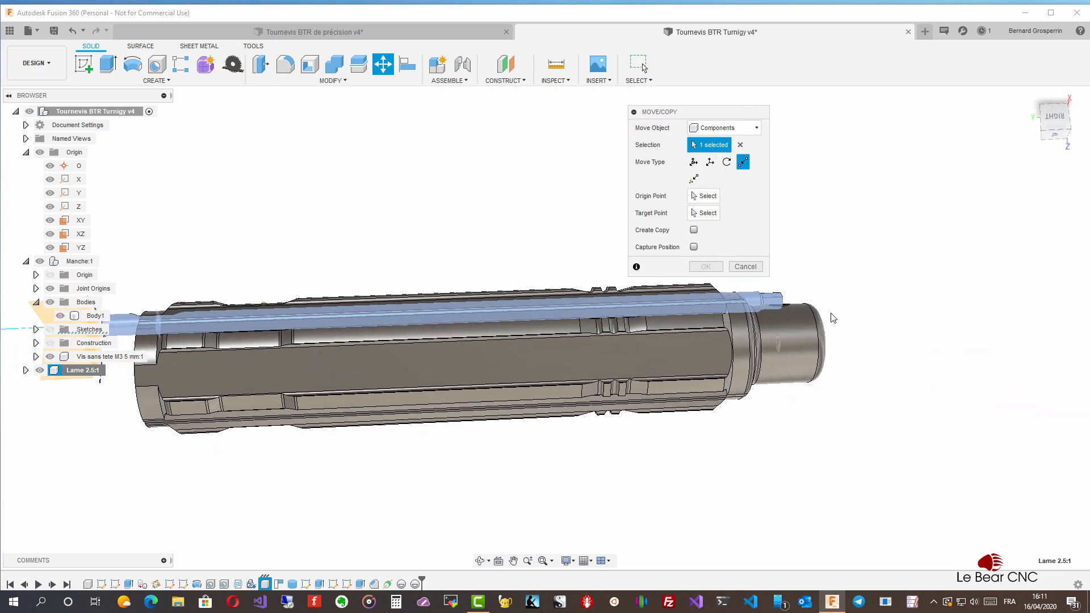
pyautogui.click(710, 163)
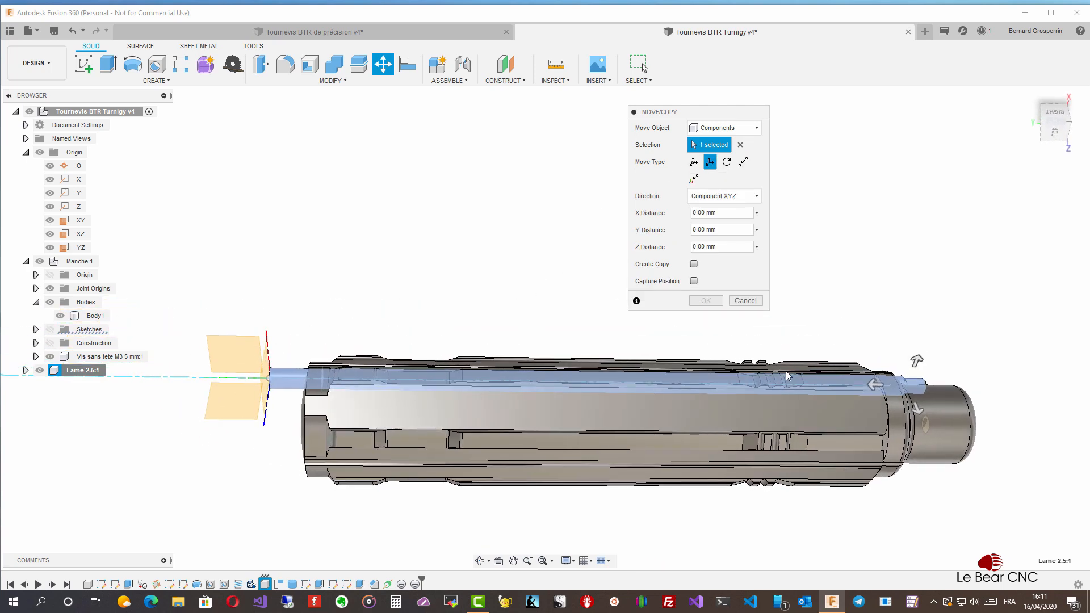
pyautogui.moveTo(918, 358); pyautogui.dragTo(910, 282)
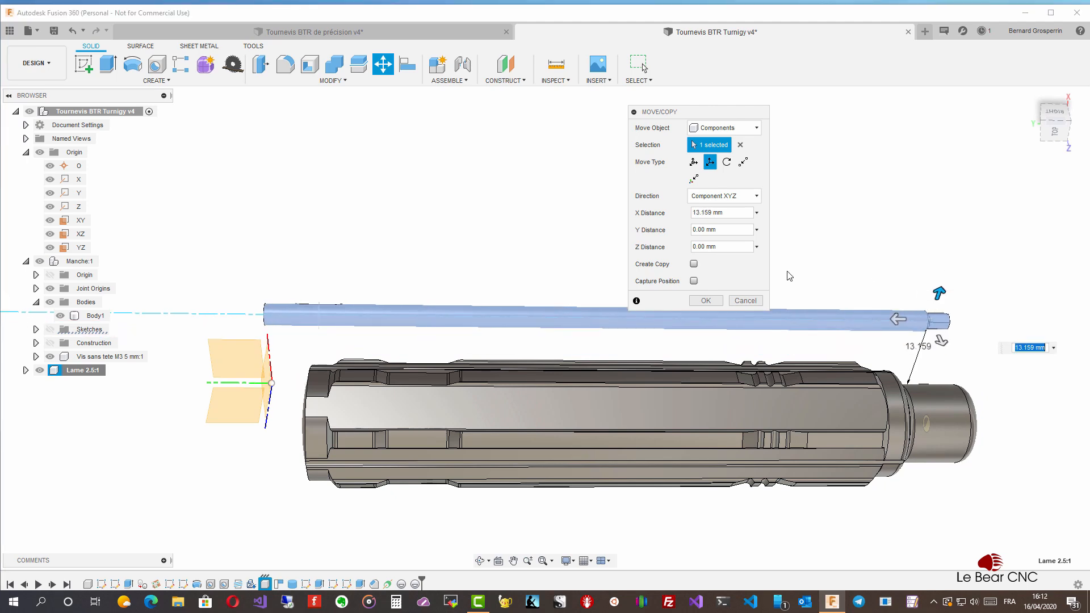
pyautogui.click(732, 301)
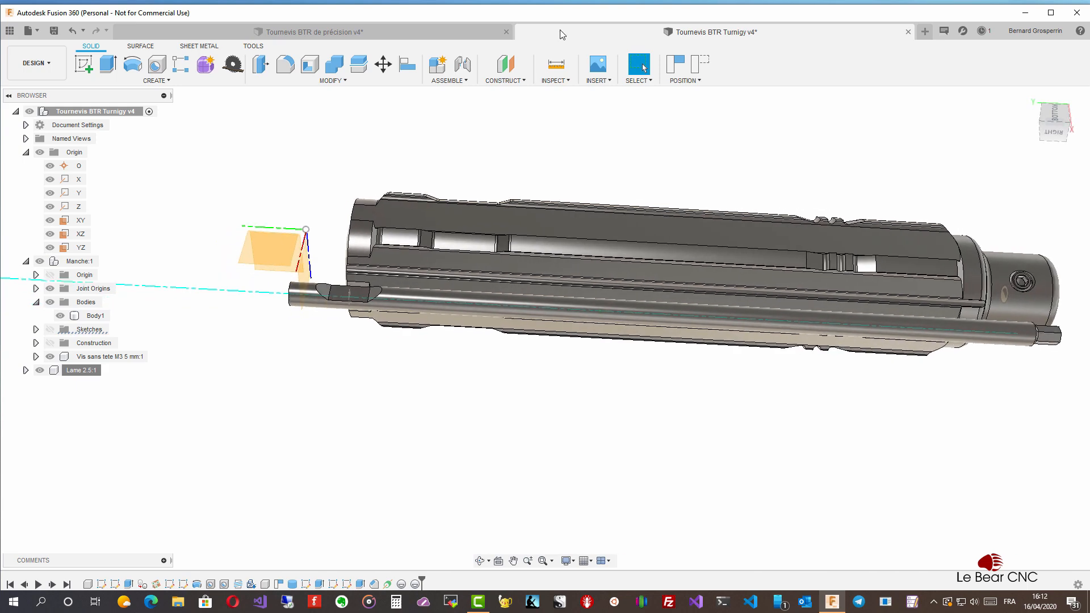
# Capture the moved position and create a joint between the Lame 2.5 blade and the Manche handle at their joint origins
pyautogui.click(458, 82)
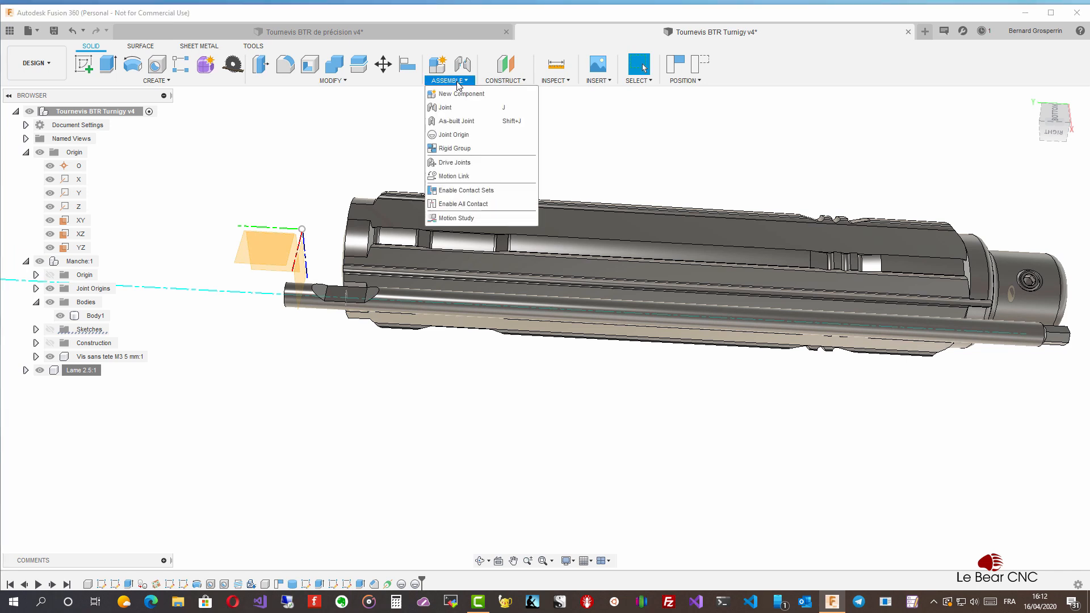
pyautogui.click(452, 108)
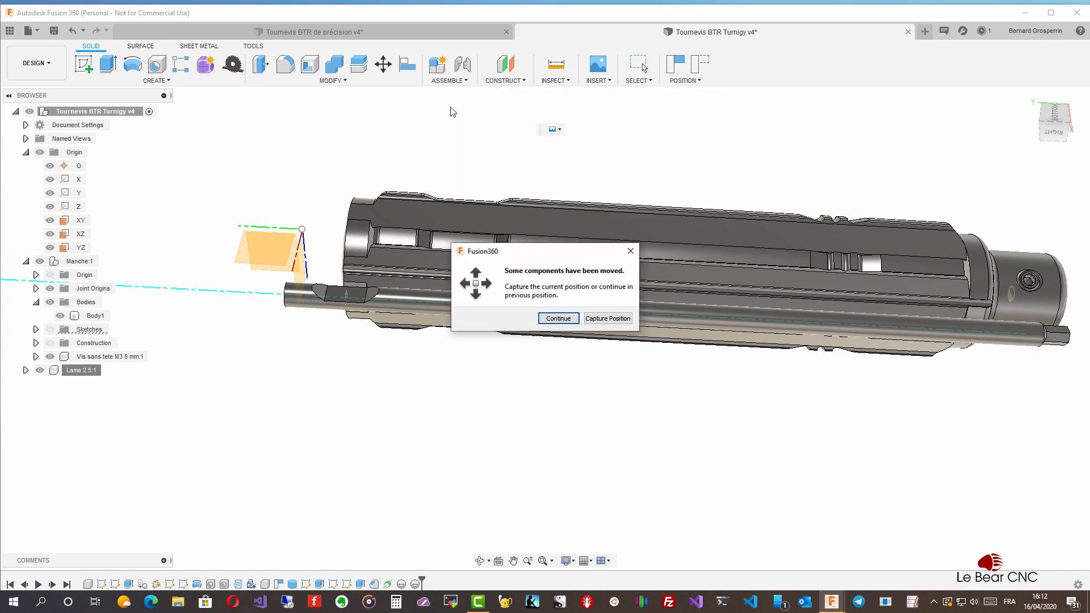
pyautogui.click(603, 319)
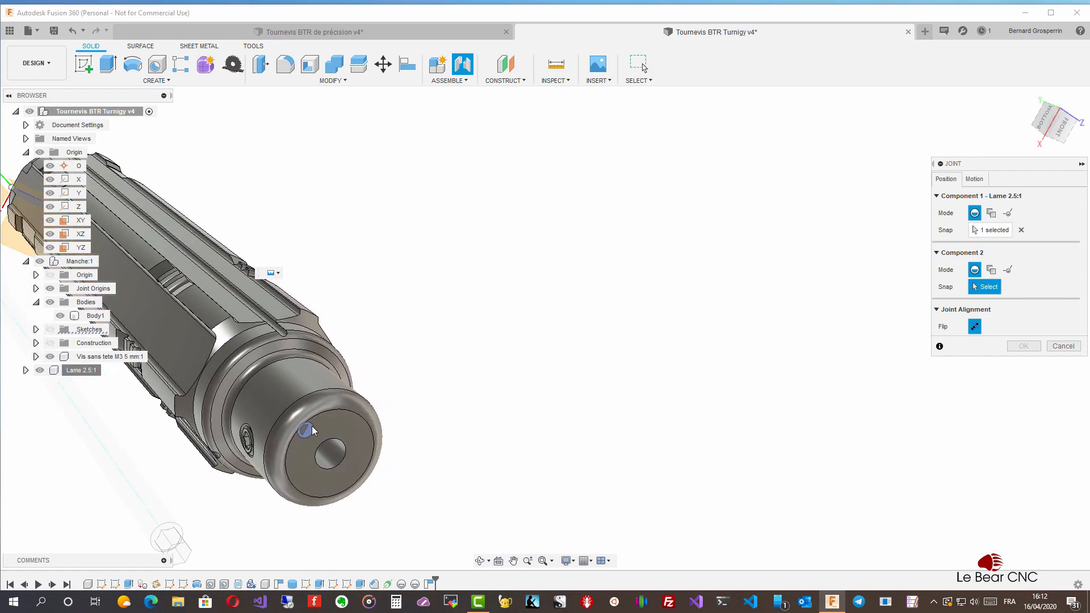
pyautogui.click(308, 427)
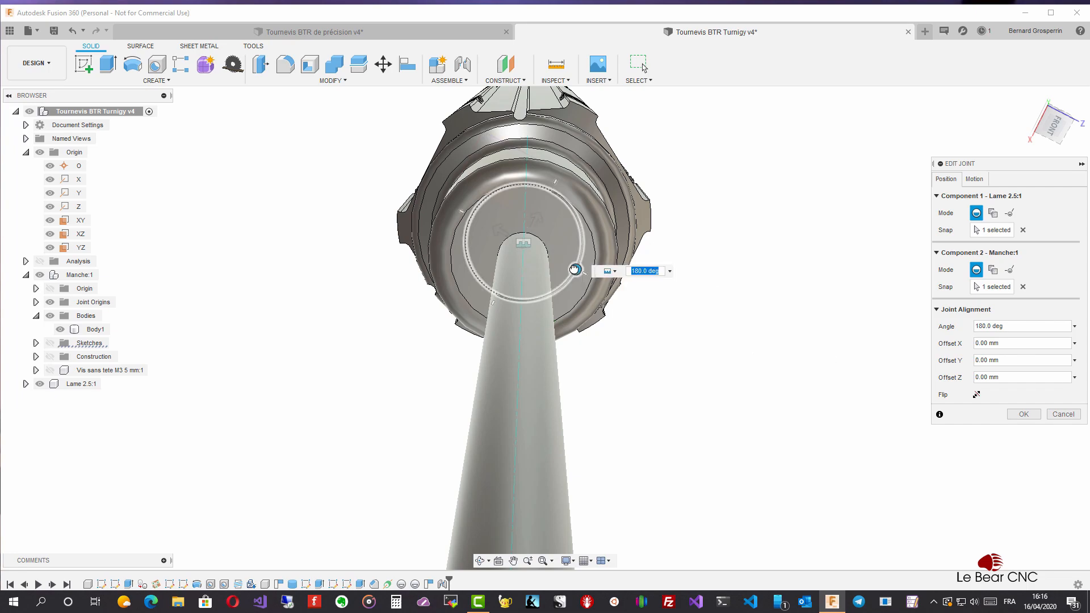
# Set the joint's alignment angle to about 198.9 deg with zero offsets, turning the blade's notch towards the set-screw hole
pyautogui.keyDown('shift'); pyautogui.moveTo(584, 261); pyautogui.dragTo(672, 394, button='middle'); pyautogui.keyUp('shift')
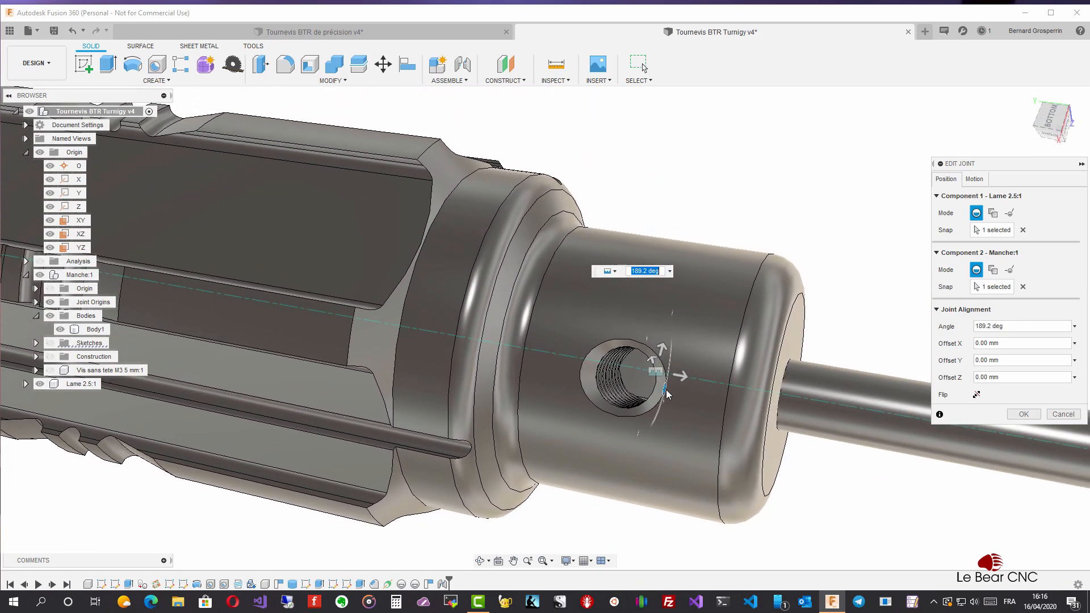
pyautogui.moveTo(663, 389); pyautogui.dragTo(664, 388)
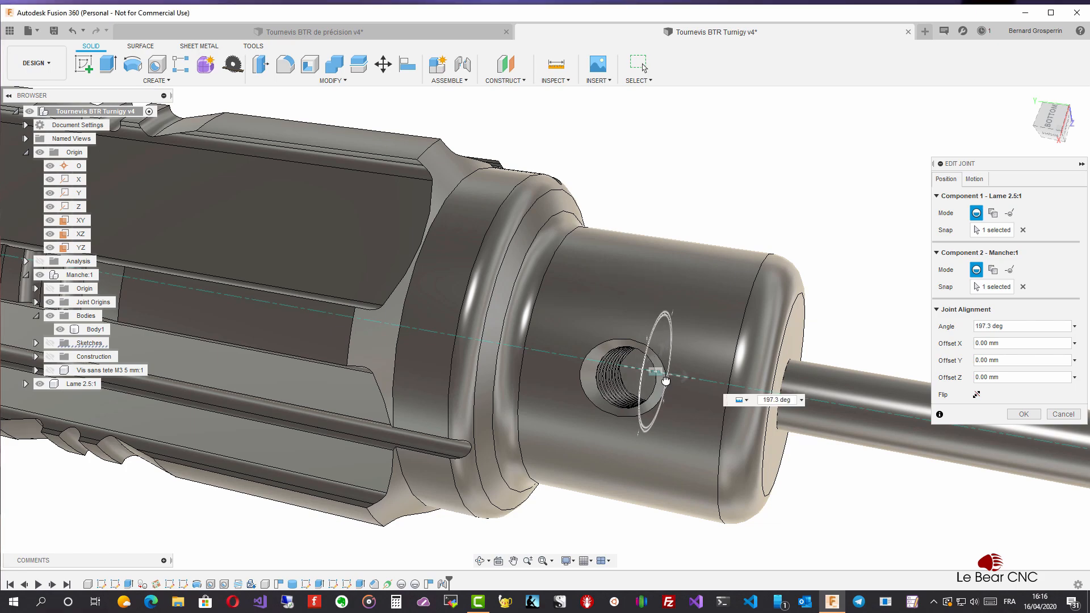
pyautogui.keyDown('shift'); pyautogui.moveTo(665, 380); pyautogui.dragTo(929, 399, button='middle'); pyautogui.keyUp('shift')
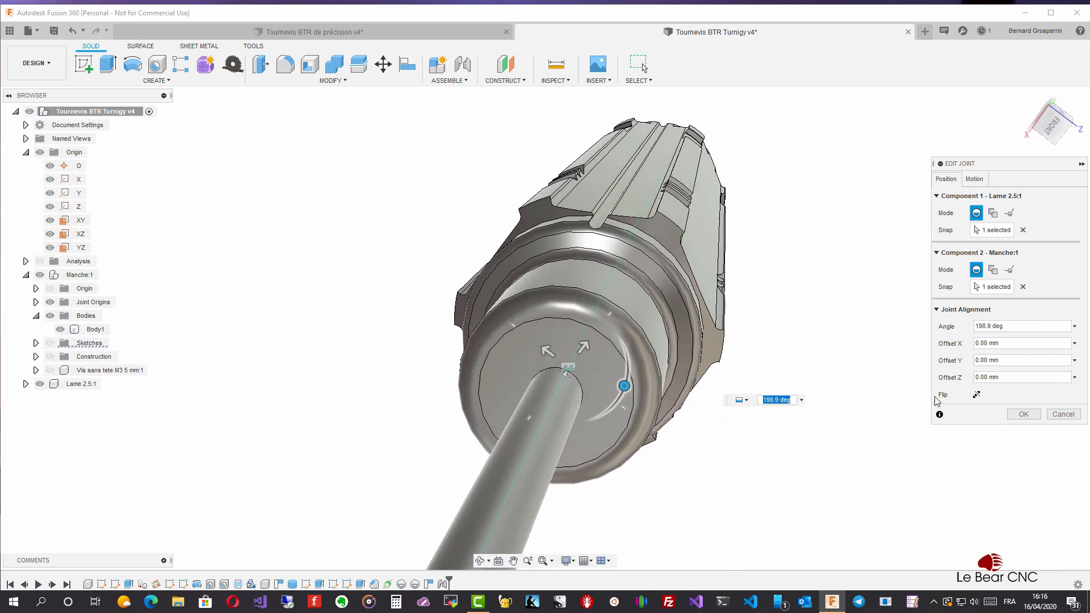
pyautogui.click(1022, 414)
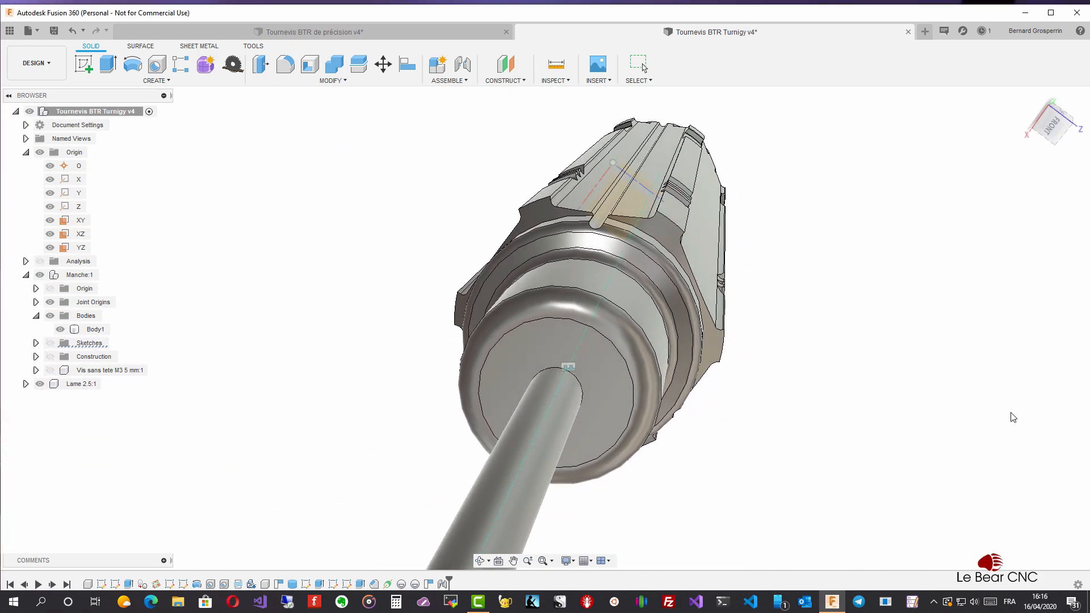
# Inspect the blade notch's alignment with the set-screw hole in a cross-section of the collar
pyautogui.click(553, 83)
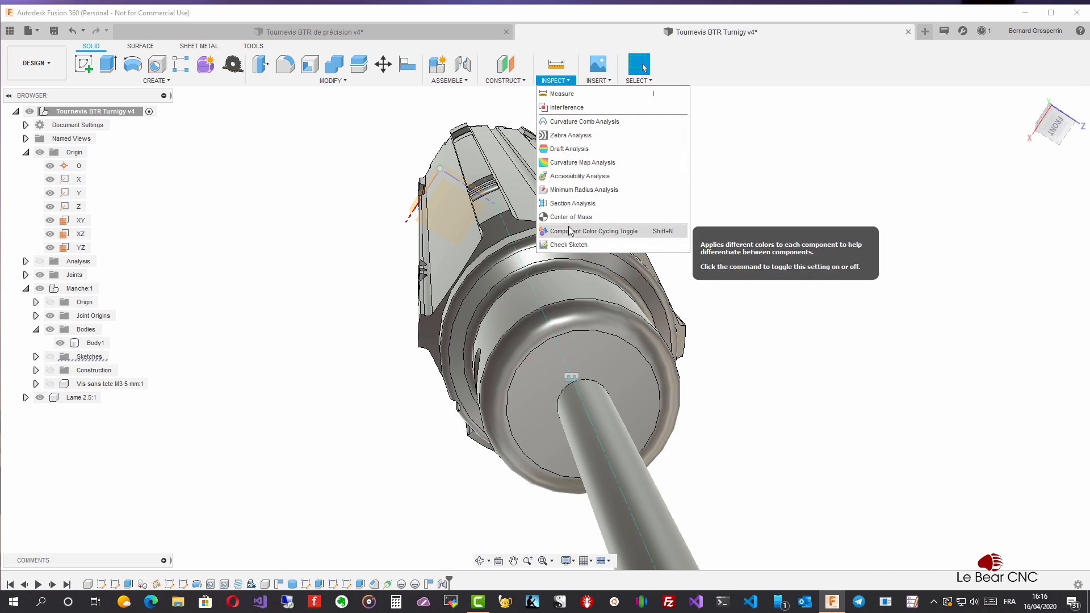
pyautogui.click(571, 203)
pyautogui.keyDown('shift'); pyautogui.moveTo(571, 385); pyautogui.dragTo(619, 245, button='middle'); pyautogui.keyUp('shift')
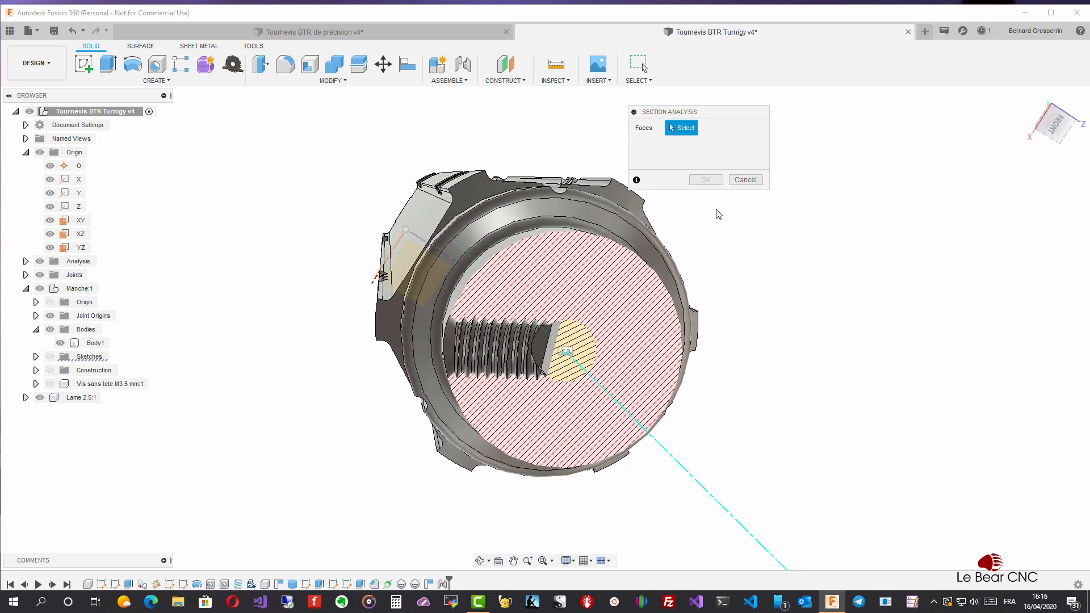
pyautogui.click(742, 183)
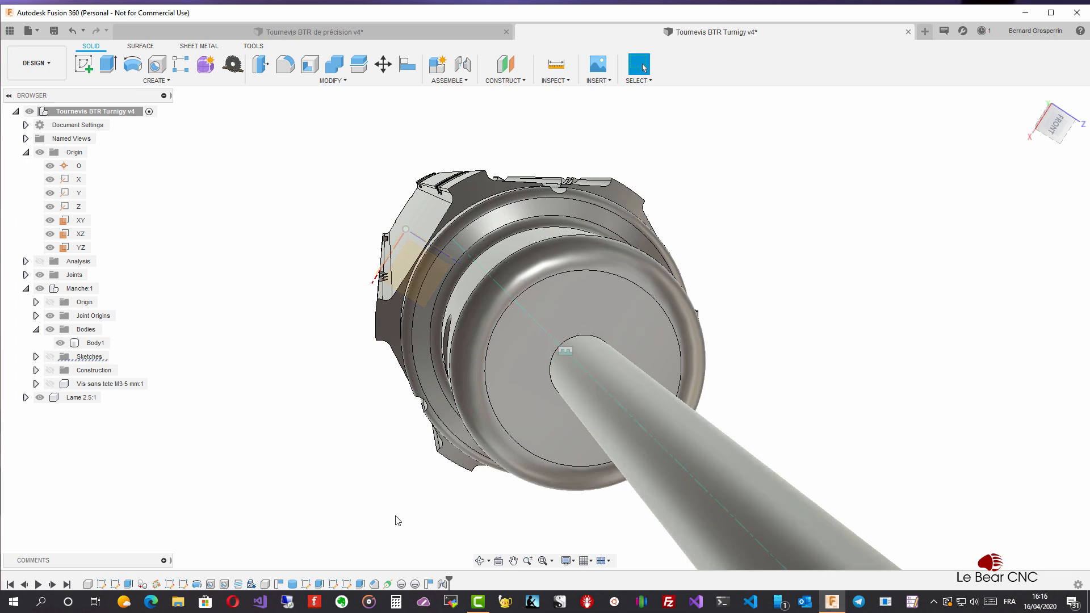
# Edit the rigid joint and rotate the blade to an alignment angle of about 206.4 deg, keeping zero offsets
pyautogui.rightClick(442, 584)
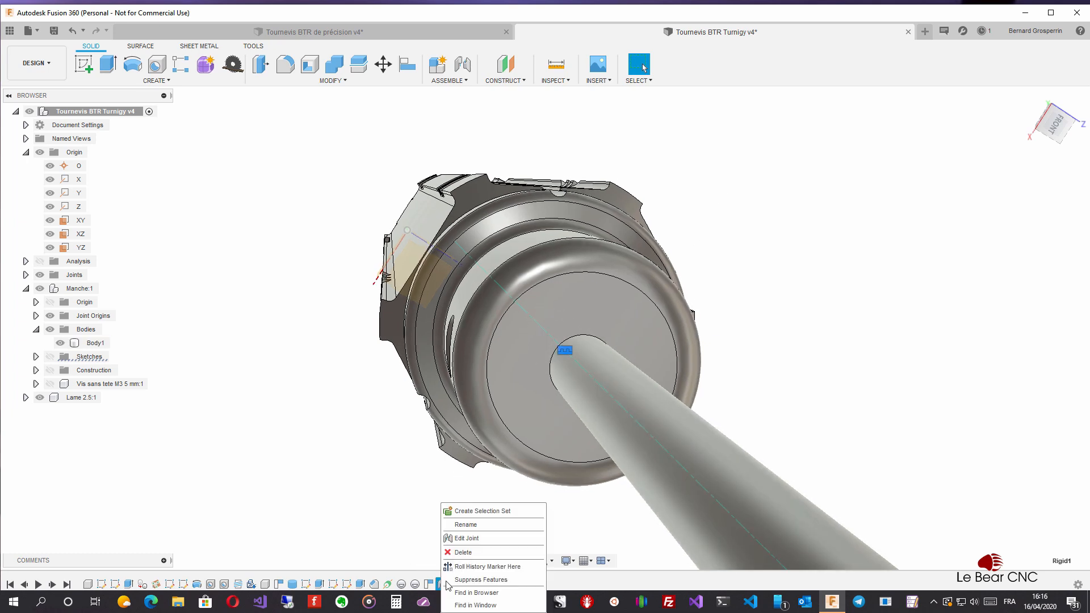
pyautogui.click(468, 539)
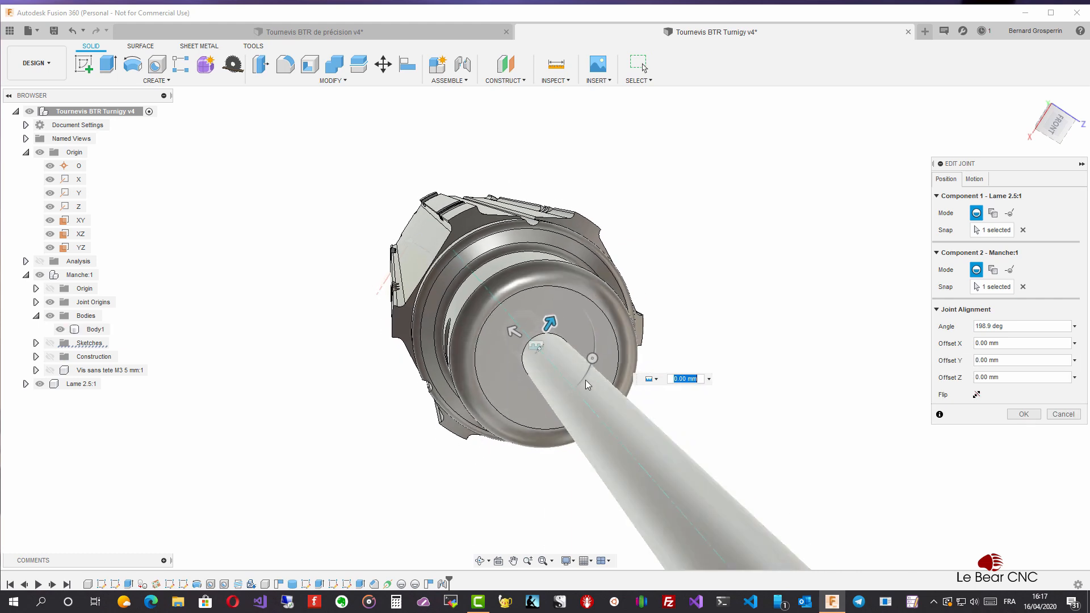
pyautogui.moveTo(592, 358); pyautogui.dragTo(592, 361)
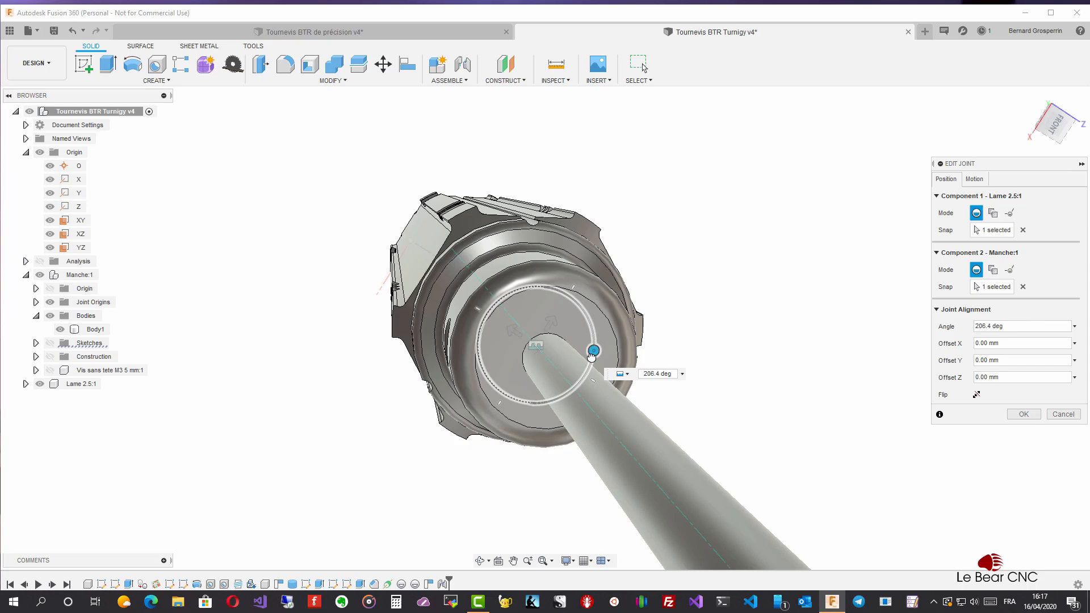
pyautogui.moveTo(591, 356); pyautogui.dragTo(592, 355)
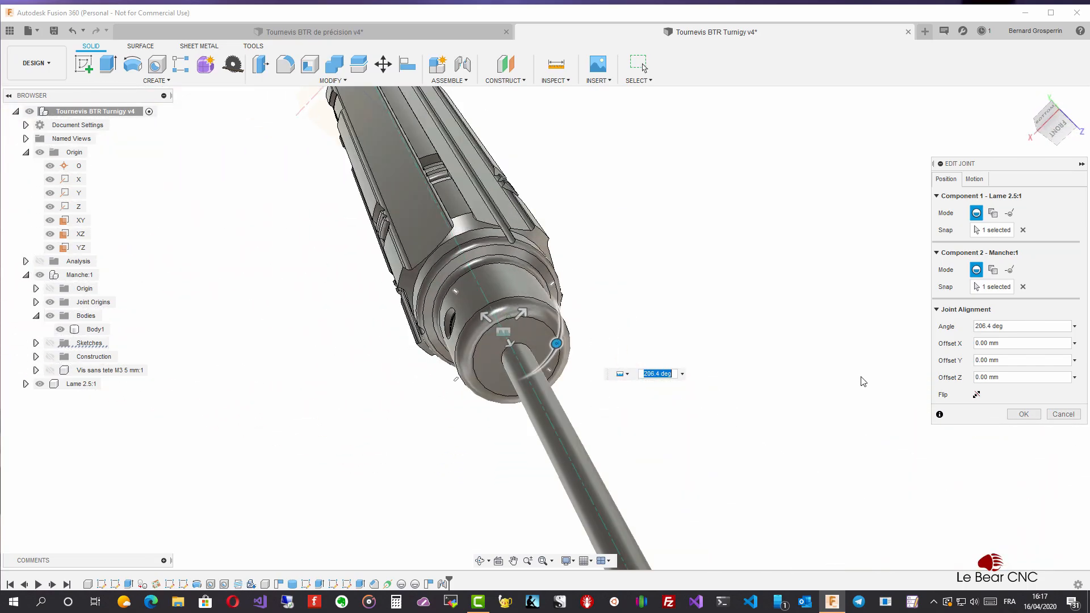
pyautogui.click(1023, 415)
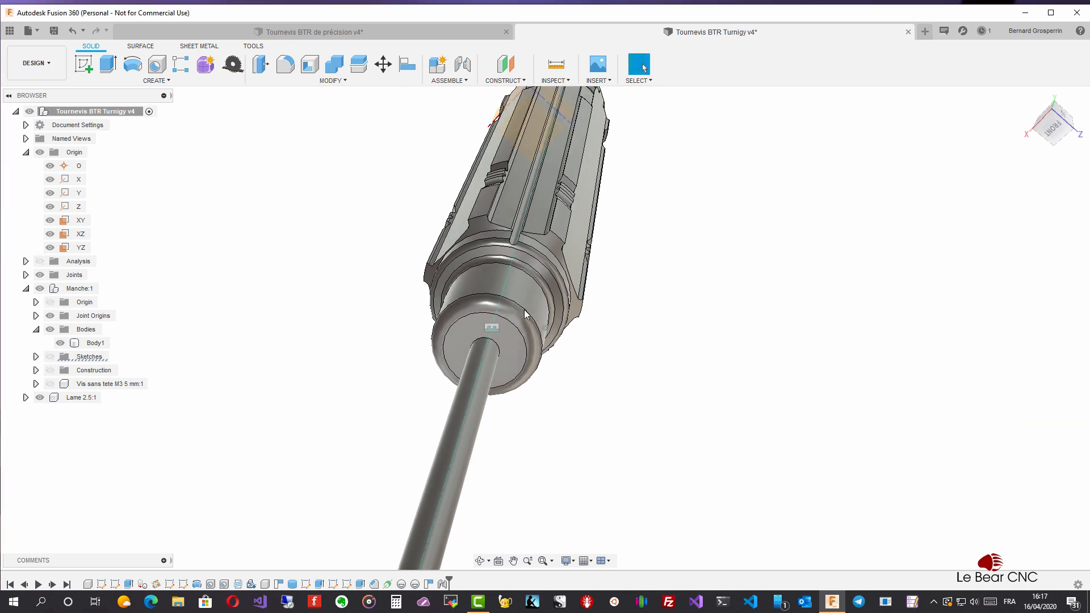
# Show the Vis sans tete M3 5 mm screw and check it against the blade's notch in the existing section analysis
pyautogui.click(39, 261)
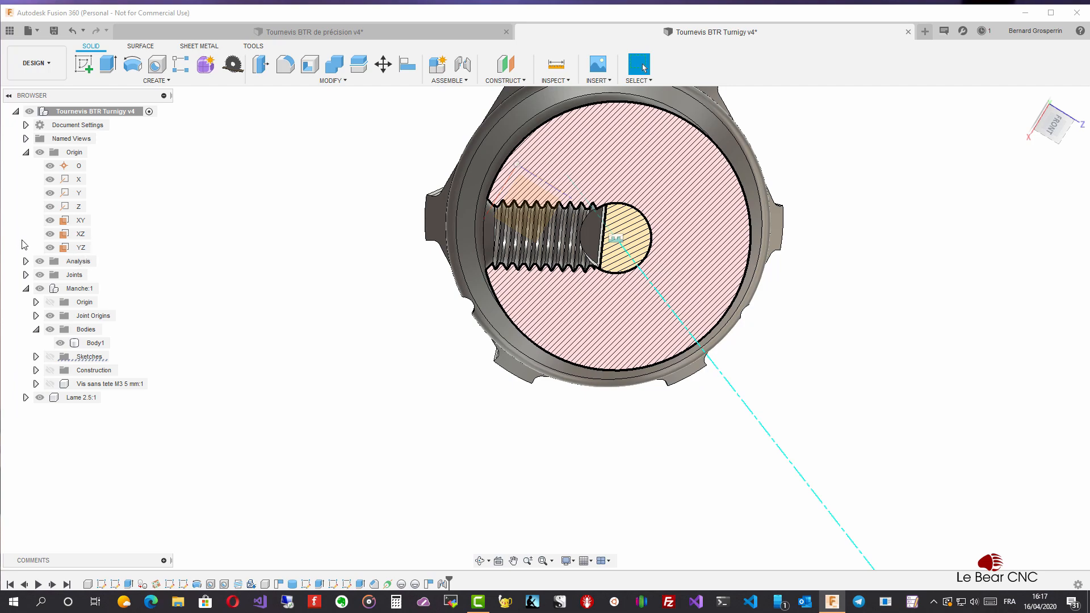
pyautogui.click(40, 261)
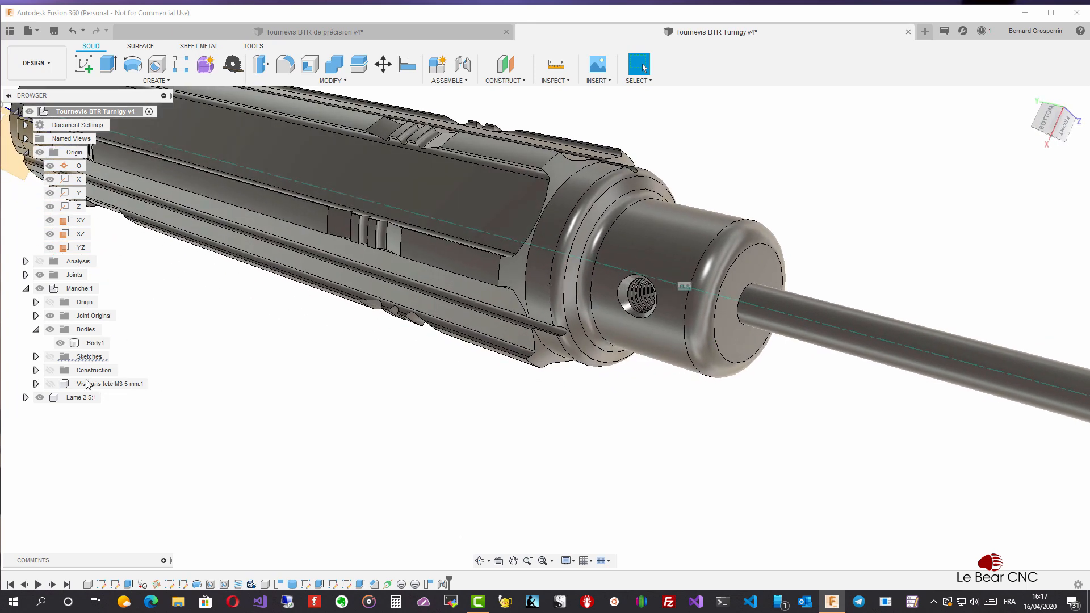
pyautogui.click(48, 383)
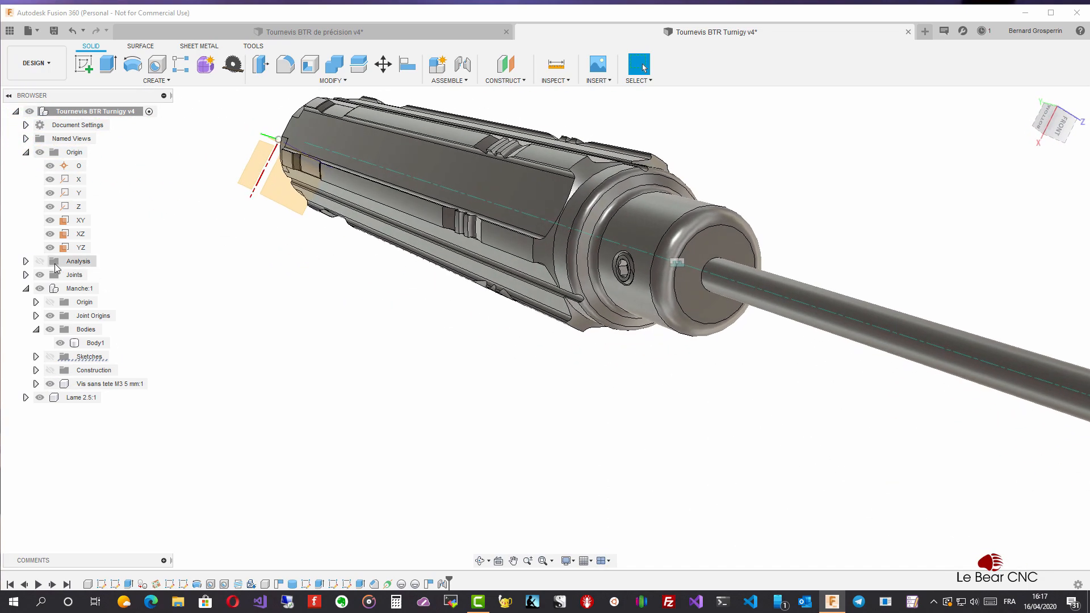
pyautogui.click(41, 262)
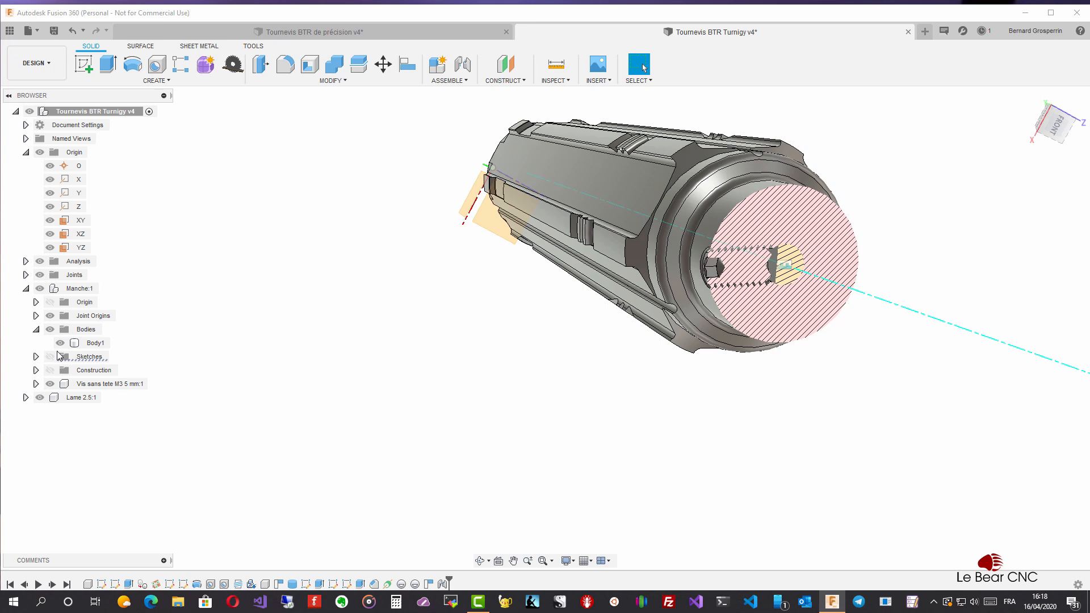
pyautogui.click(39, 262)
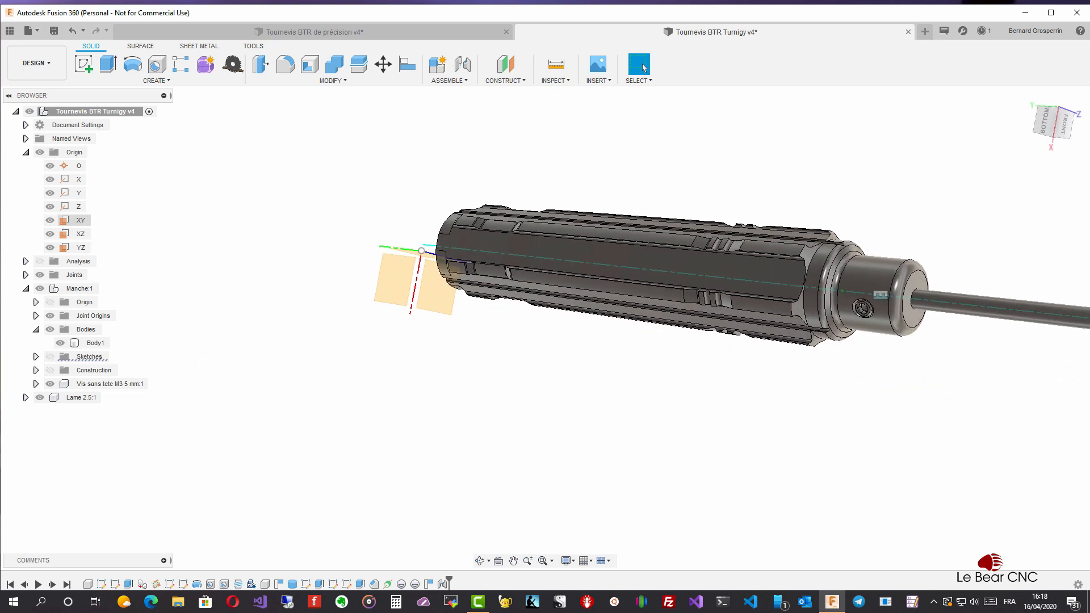
# Hide the blade's construction axis and the joint origins of both the Lame 2.5 and Manche components
pyautogui.click(26, 398)
pyautogui.doubleClick(54, 465)
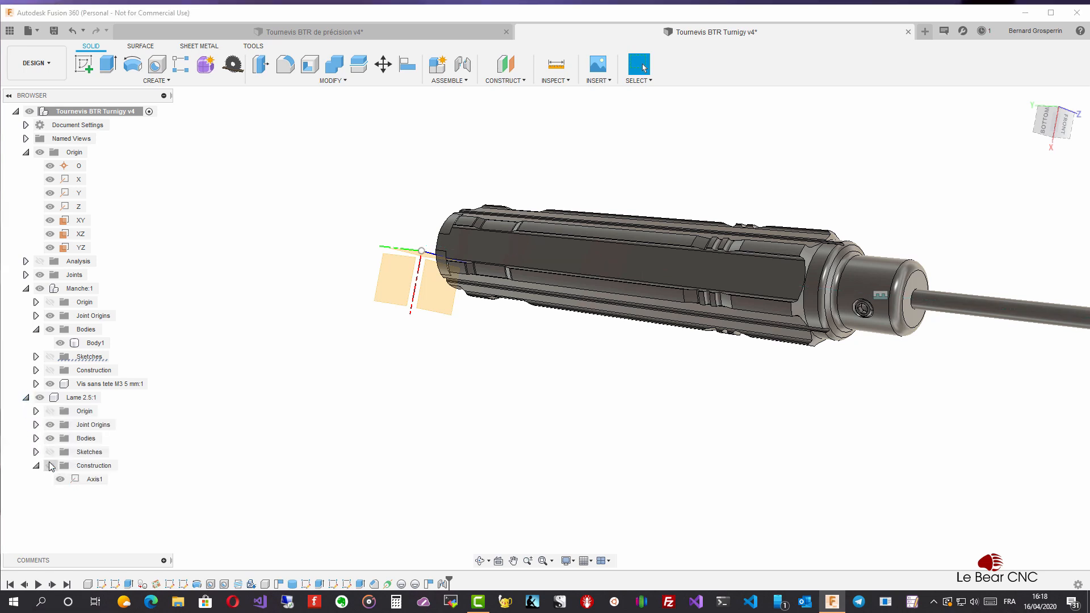
pyautogui.click(54, 426)
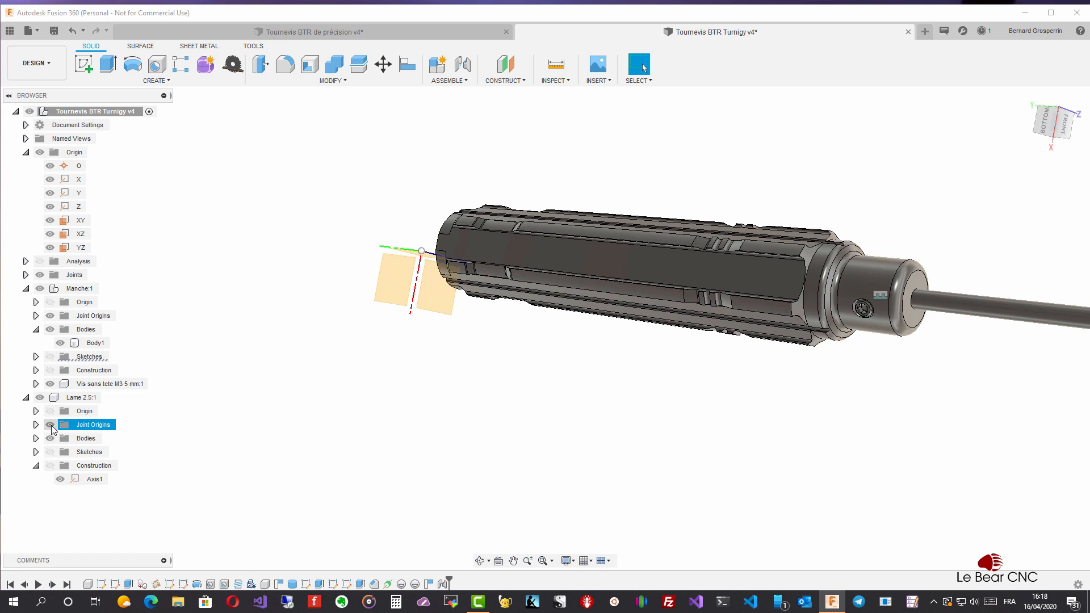
pyautogui.click(63, 319)
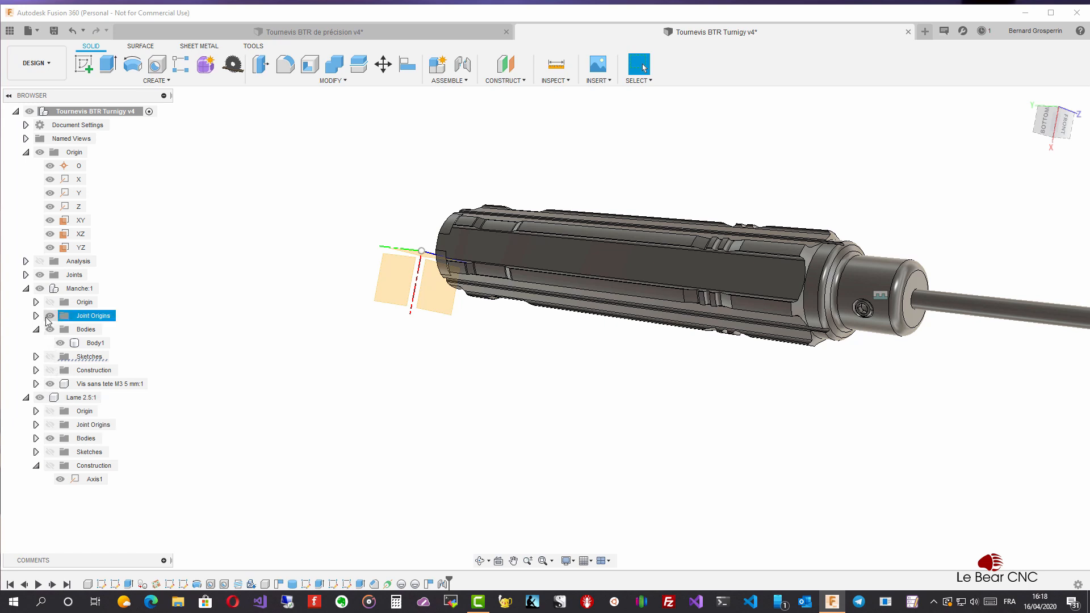
pyautogui.click(47, 316)
# Hide the assembly's Origin and Joints folders, expanding Joints to show the rigid joint entry
pyautogui.click(41, 152)
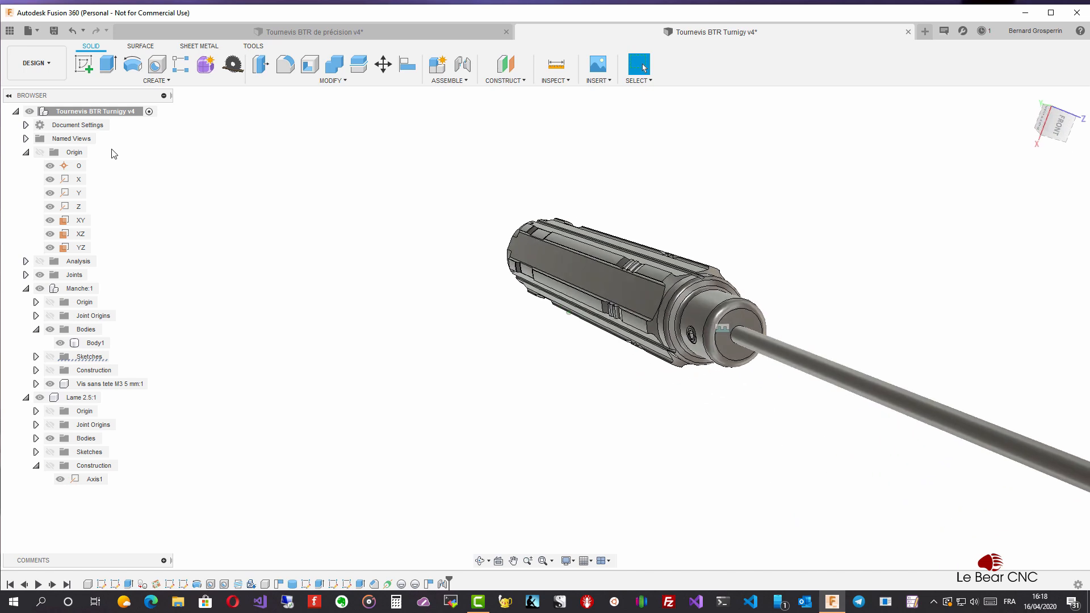
pyautogui.click(41, 275)
pyautogui.click(25, 276)
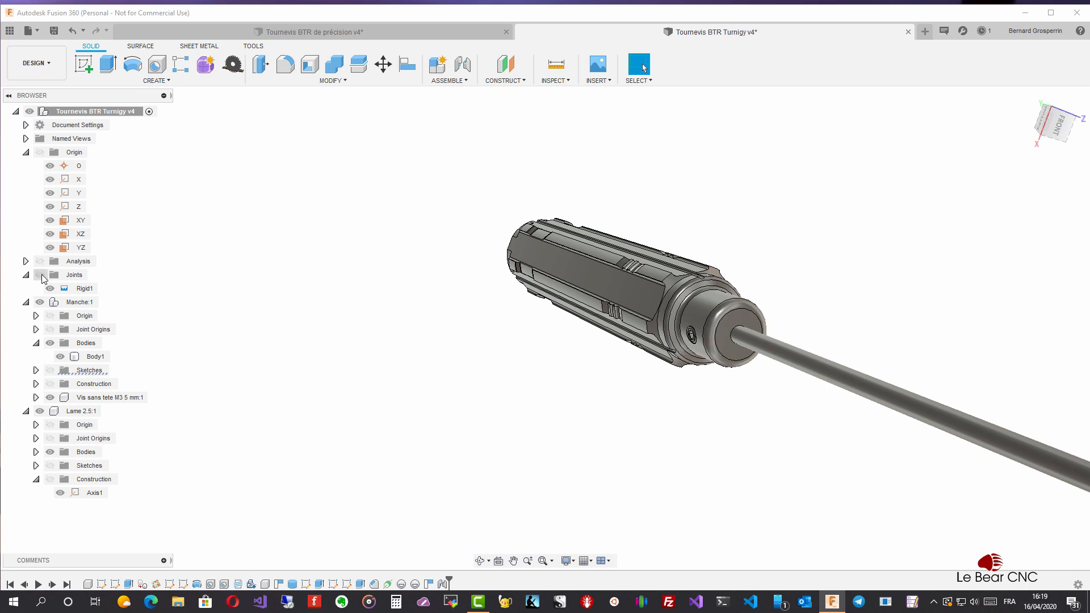
pyautogui.click(40, 275)
pyautogui.click(40, 275)
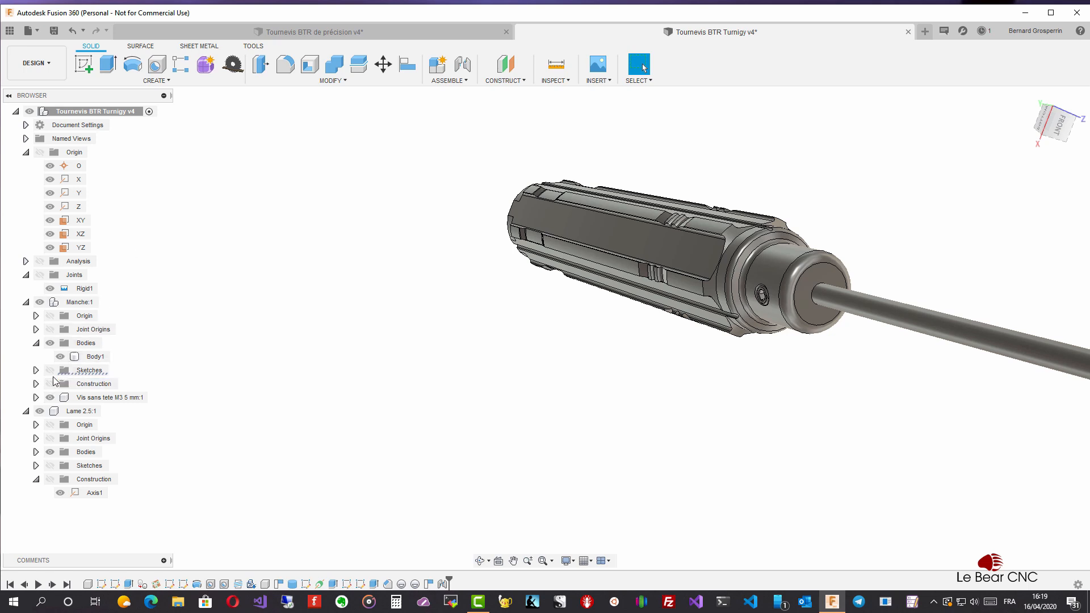
# Activate the Lame 2.5 component to examine the blade and its own timeline features in isolation
pyautogui.click(84, 411)
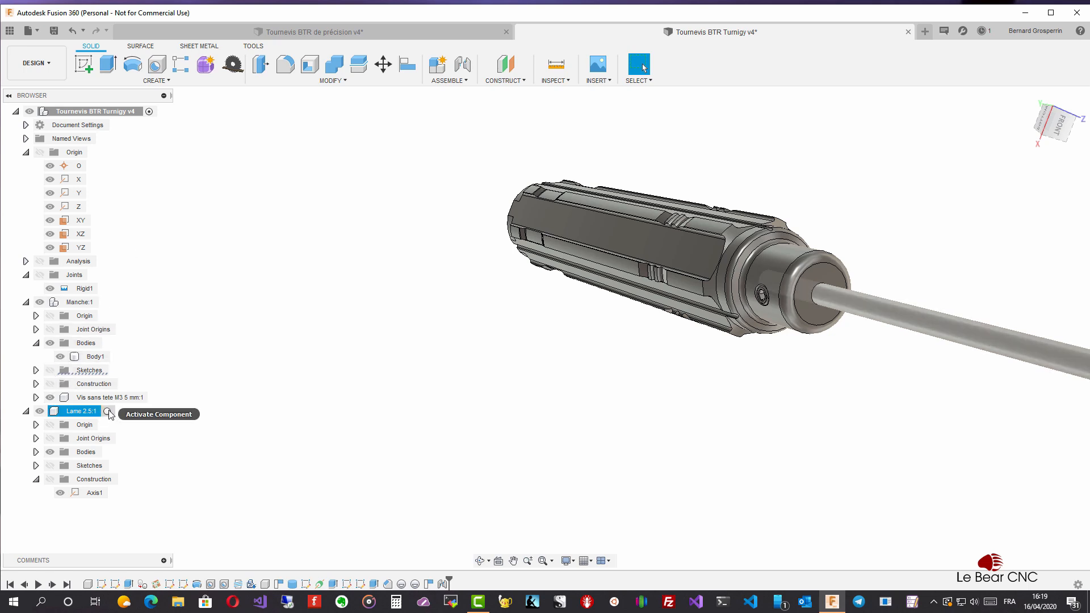
pyautogui.click(108, 412)
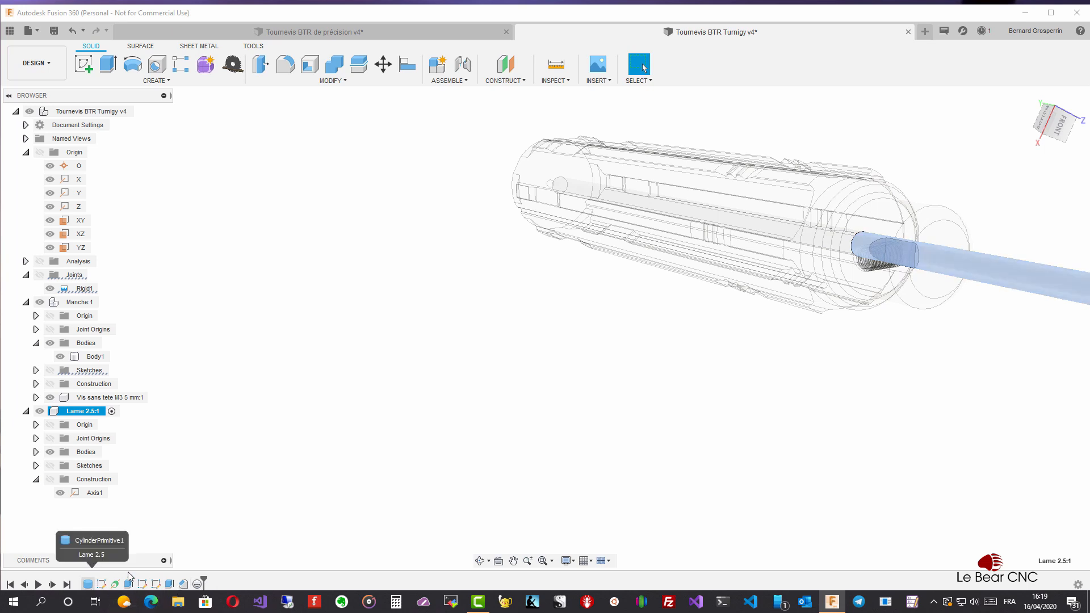
pyautogui.scroll(-3, 225, 476)
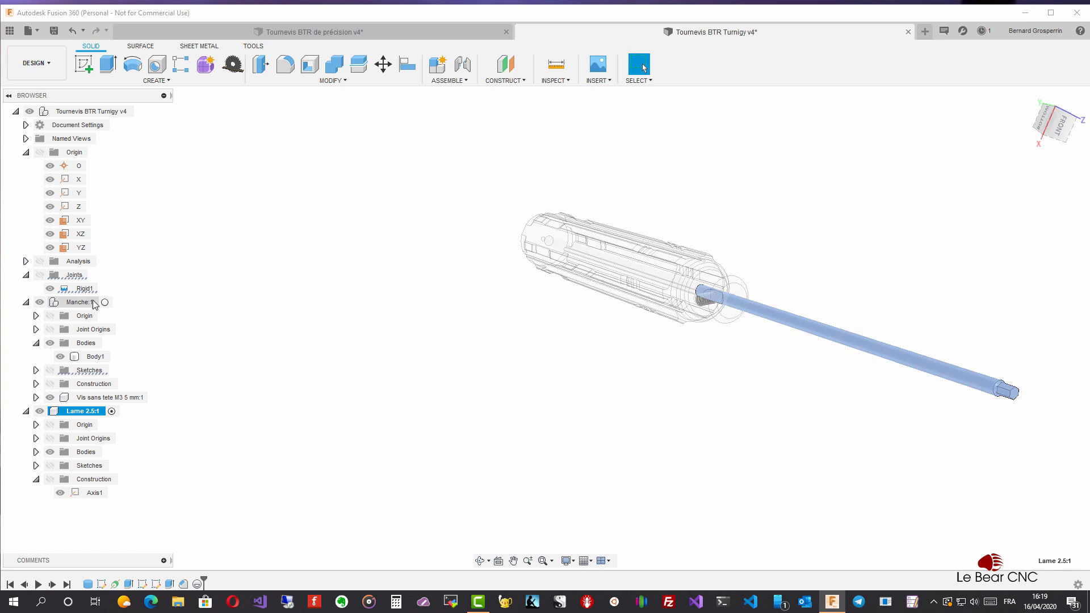
# Activate the Manche component to examine the handle and its own timeline features
pyautogui.click(107, 302)
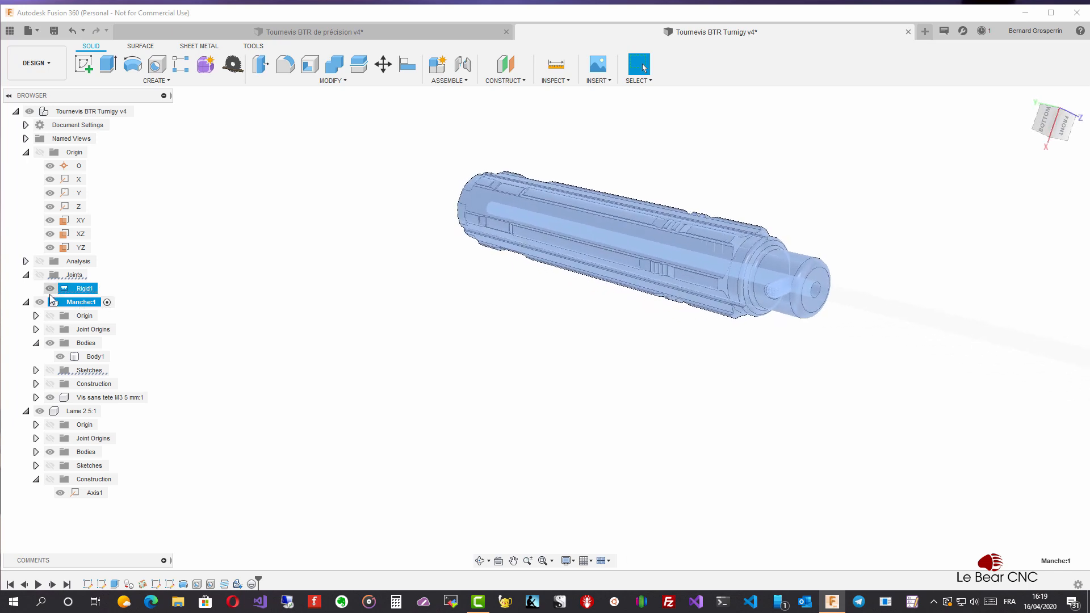
pyautogui.click(56, 315)
pyautogui.click(30, 305)
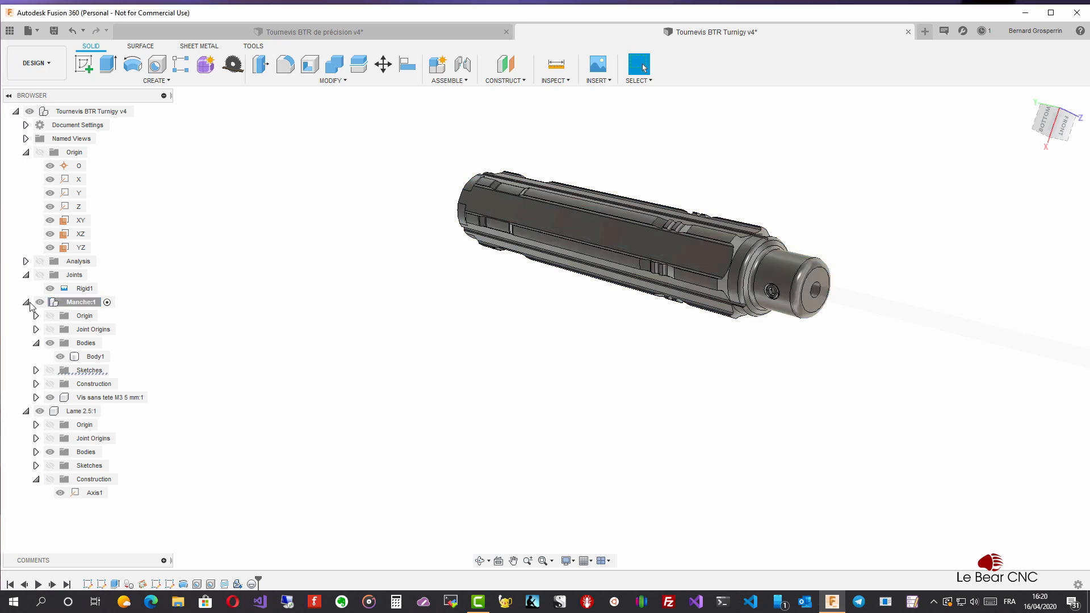
# Reactivate the Lame 2.5 component and review the commands available for it, without applying any
pyautogui.click(78, 413)
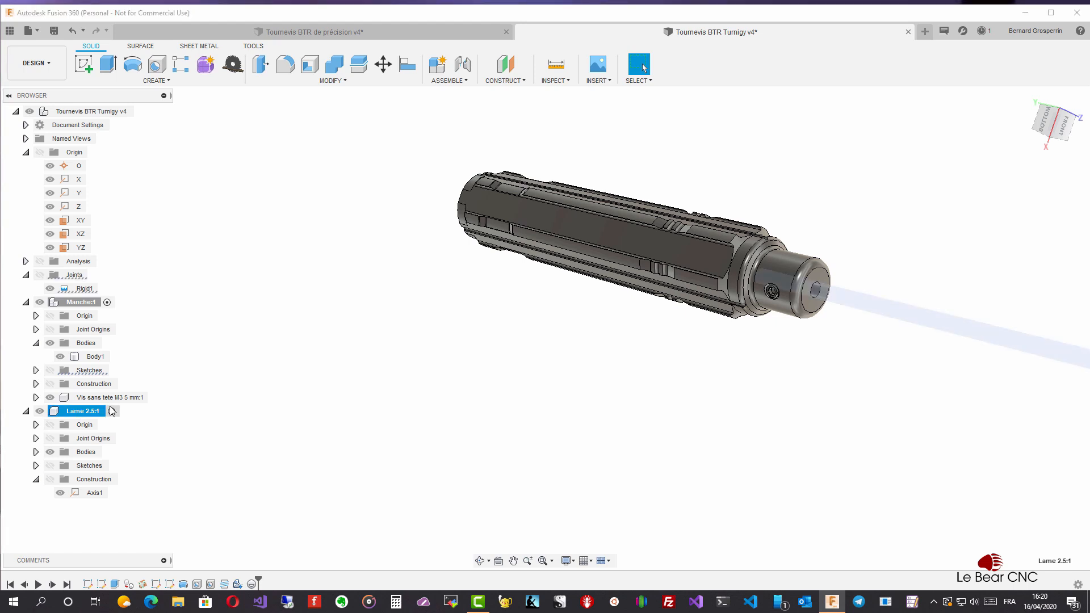
pyautogui.click(113, 412)
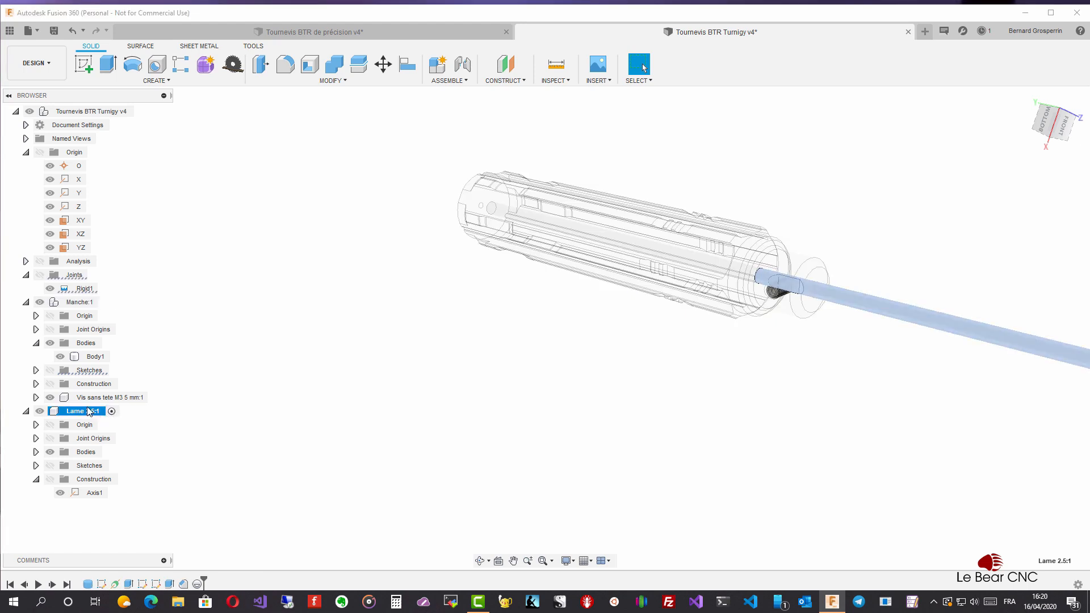
pyautogui.rightClick(91, 412)
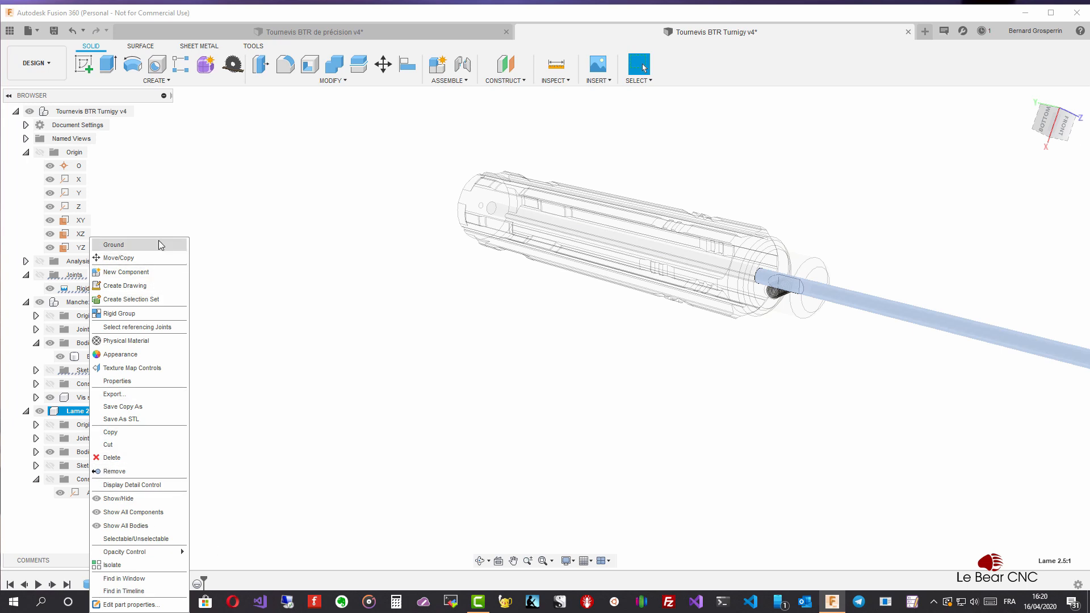
pyautogui.click(244, 247)
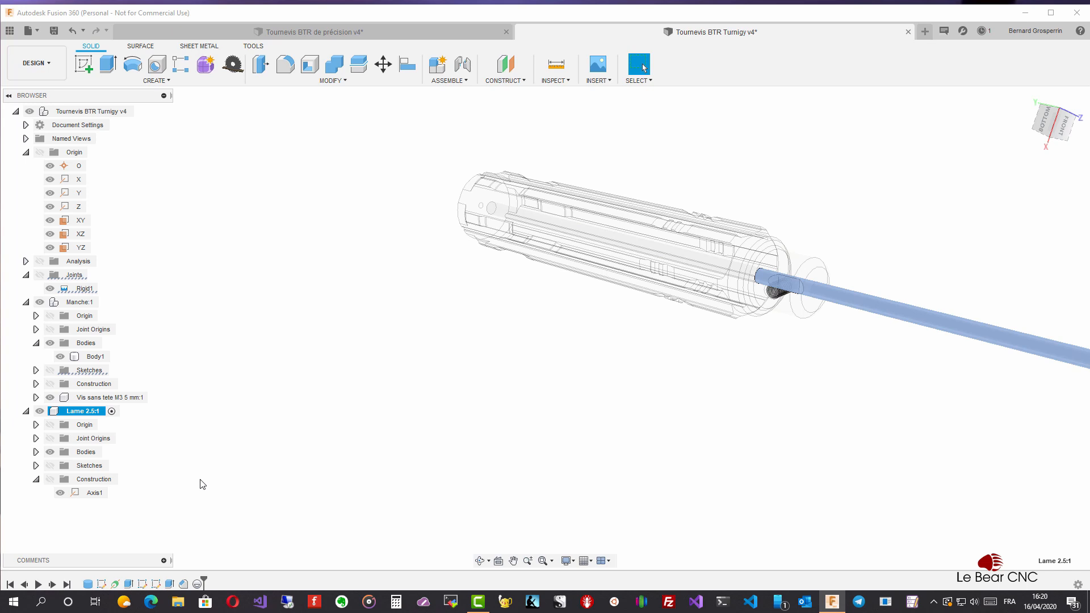
# Reactivate the top-level Tournevis BTR Turnigy assembly with the whole screwdriver in view, leaving no Hole command open
pyautogui.keyDown('shift'); pyautogui.moveTo(547, 98); pyautogui.dragTo(294, 206, button='middle'); pyautogui.keyUp('shift')
pyautogui.scroll(-3, 293, 227)
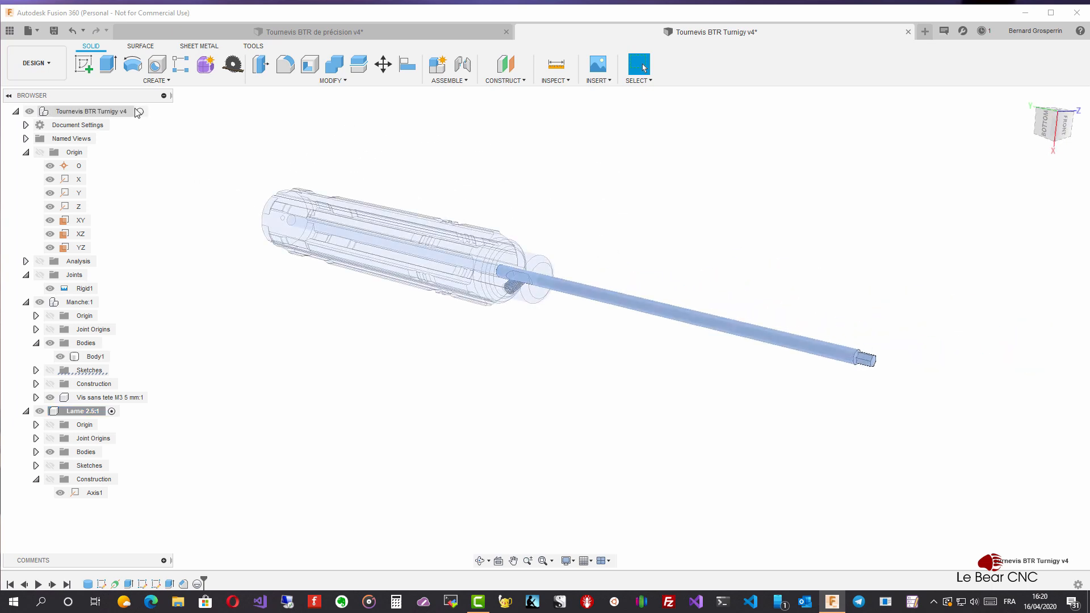
pyautogui.click(148, 111)
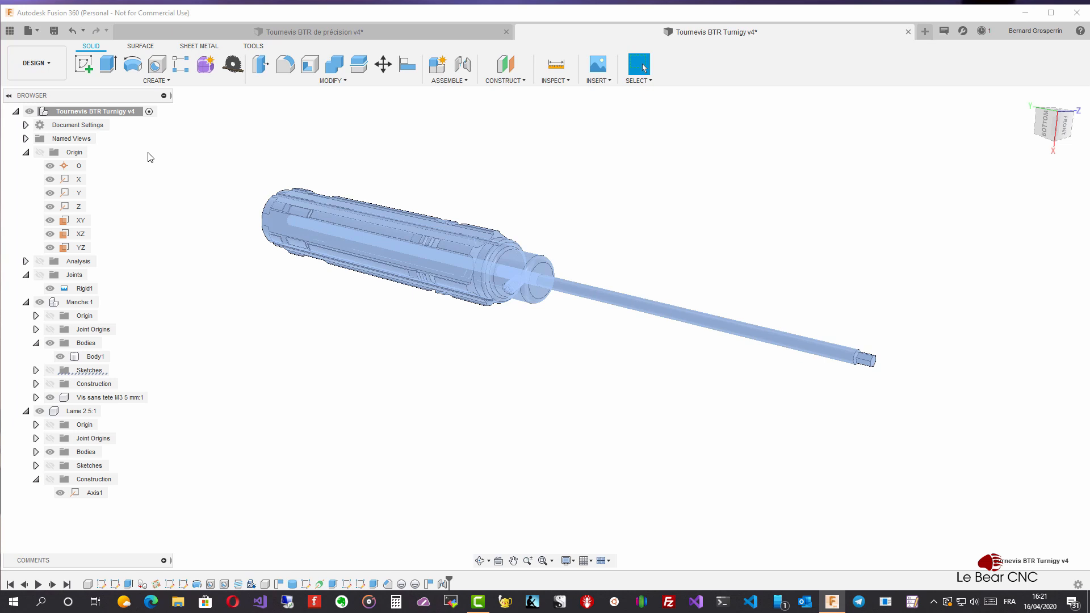
pyautogui.click(156, 64)
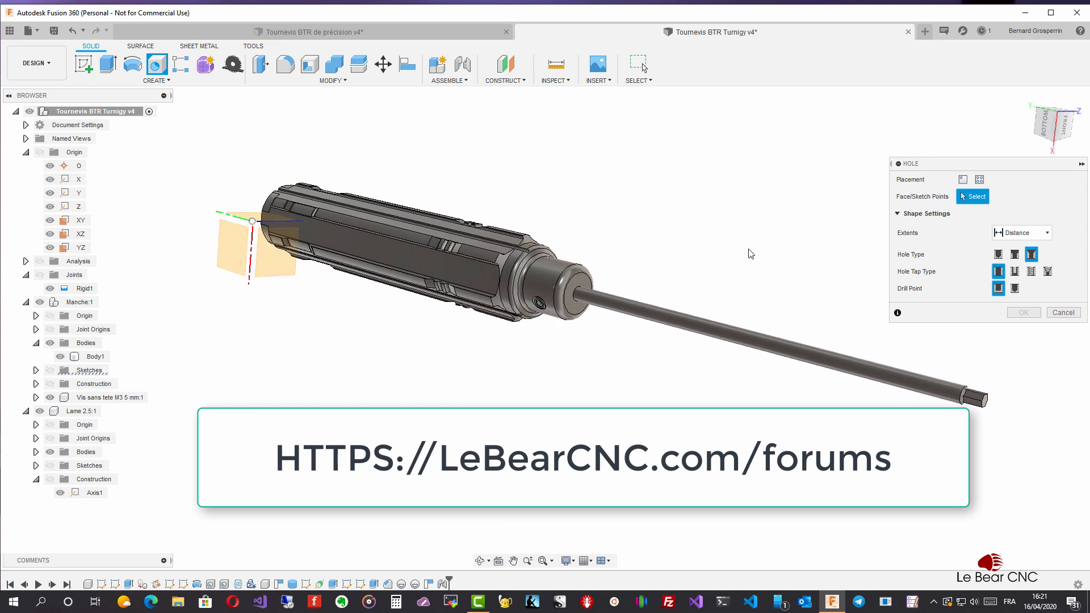
pyautogui.click(1064, 315)
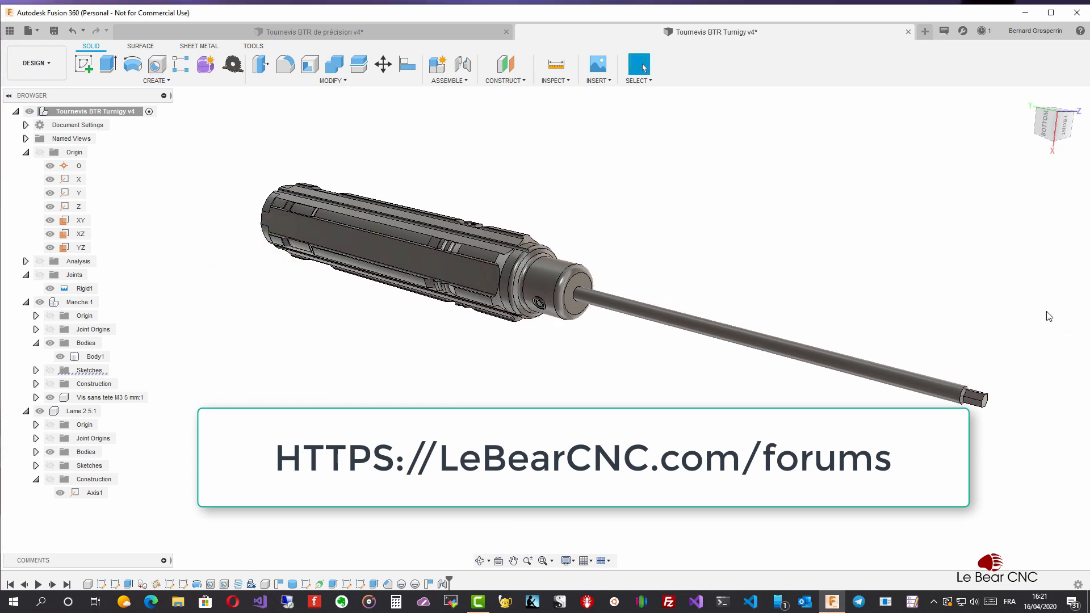